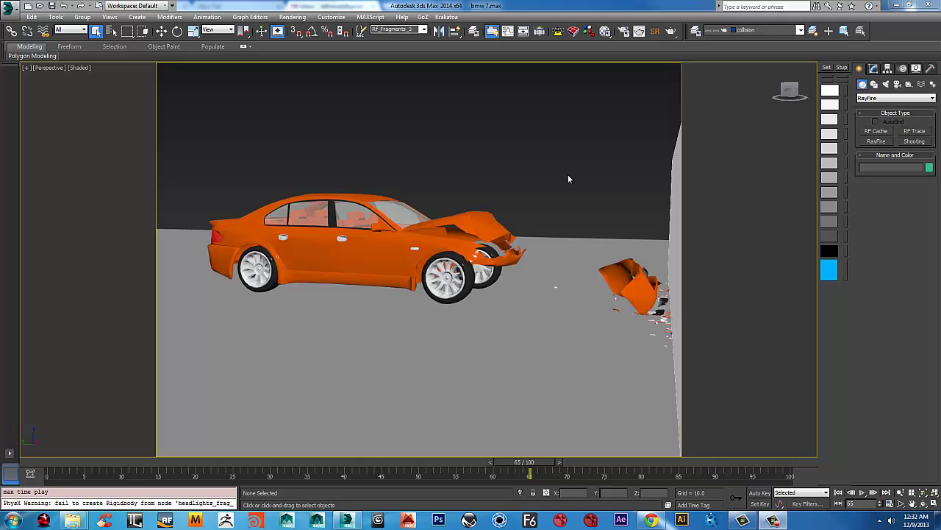
Step: Play the crash animation, and run the MassFX simulation of the intact car and reset it to the start
click(857, 492)
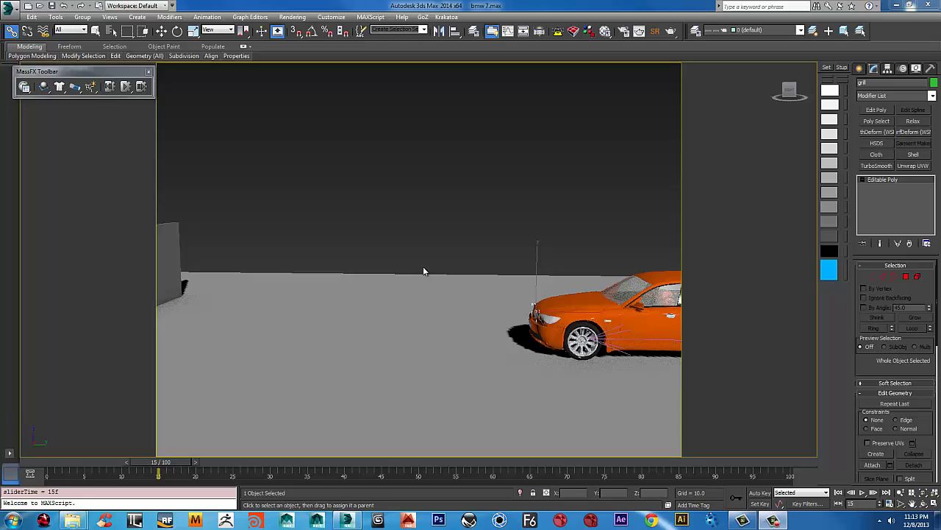
middle_drag(447, 249, 396, 231)
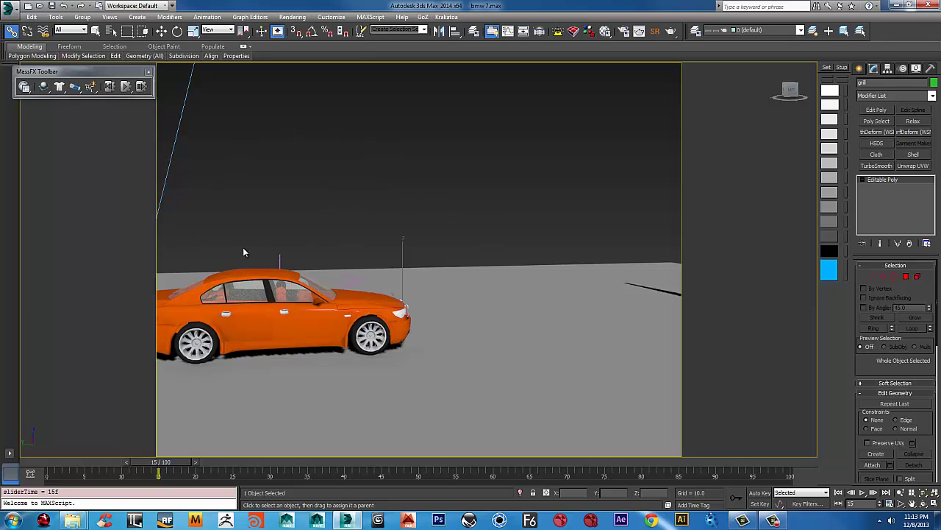
mouse_move(549, 275)
alt+middle_down()
mouse_move(624, 270)
mouse_move(524, 269)
mouse_move(576, 290)
mouse_move(554, 269)
alt+middle_up()
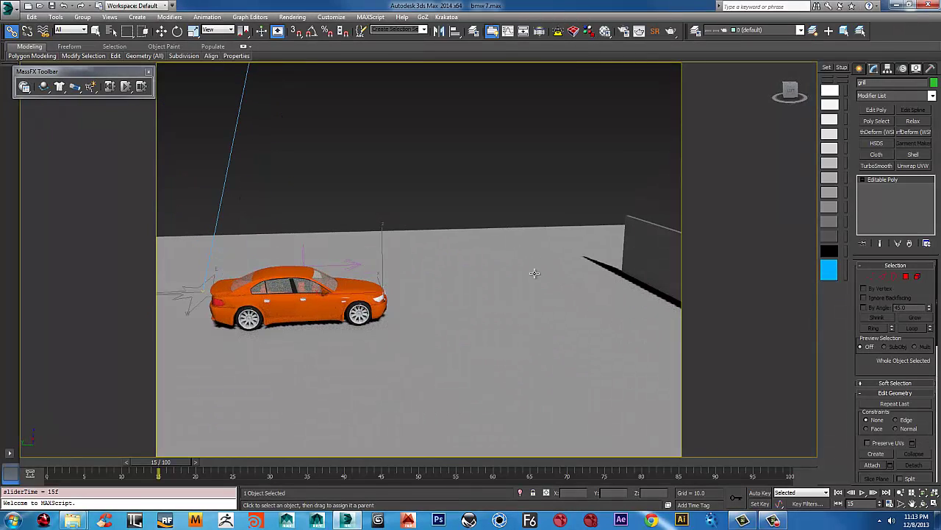
middle_drag(410, 193, 335, 191)
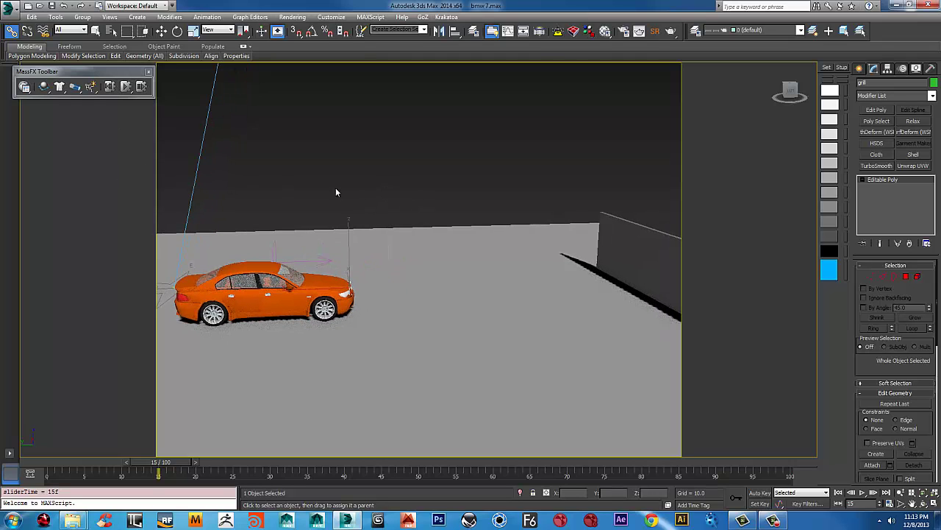
click(127, 87)
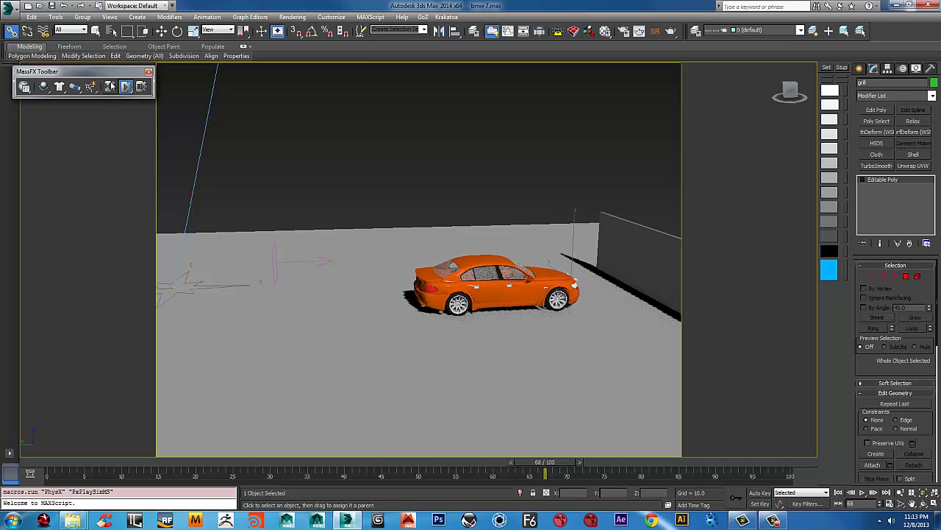
click(108, 87)
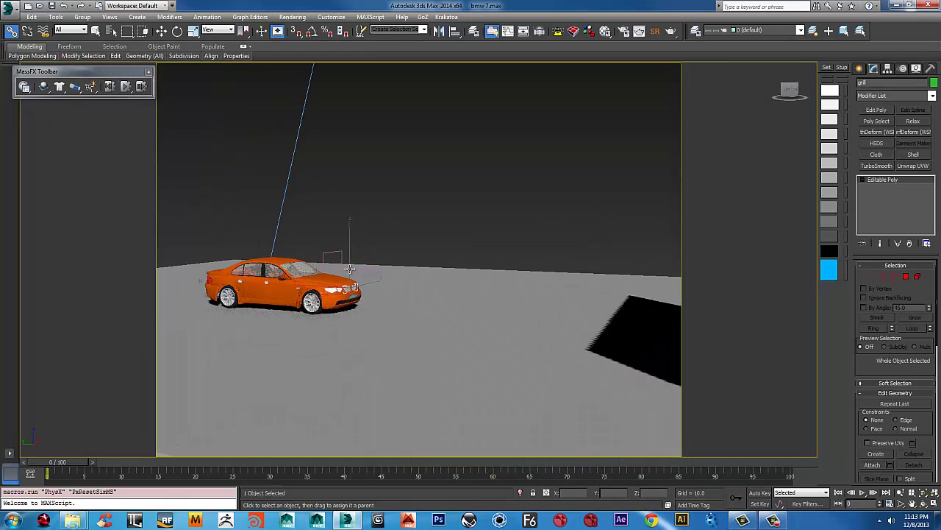
Step: Examine the car's front end up close and from the left orthographic view
scroll(368, 303, up, 8)
alt+middle_drag(376, 307, 386, 307)
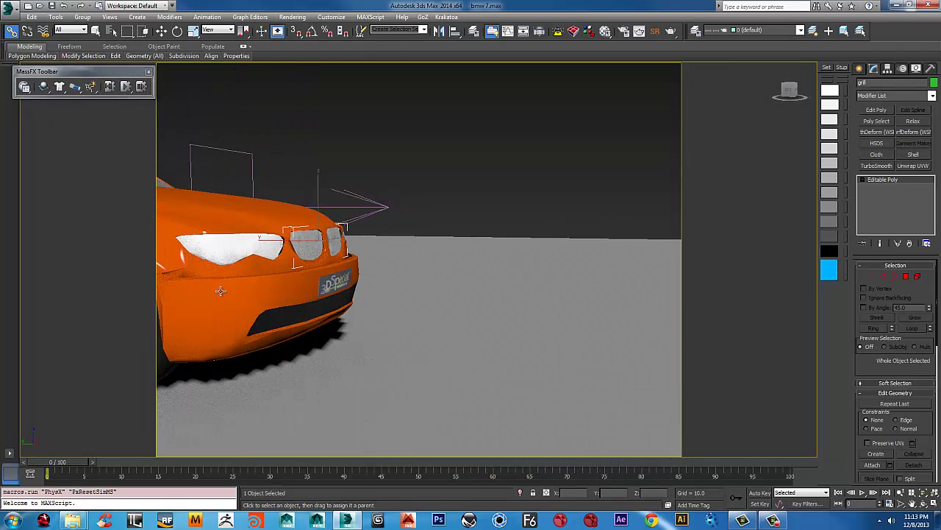
alt+middle_drag(220, 292, 260, 301)
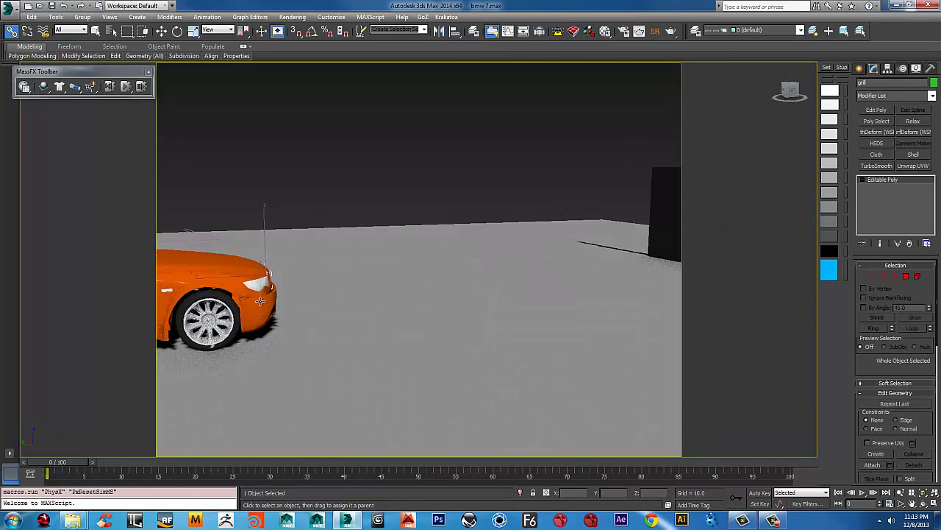
alt+middle_drag(594, 237, 529, 207)
alt+middle_drag(392, 312, 360, 317)
key(l)
key(z)
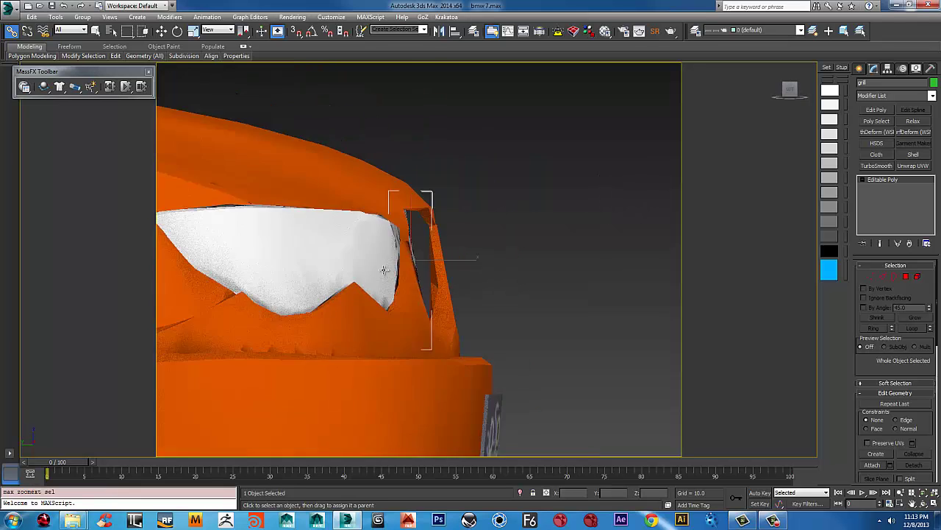
scroll(566, 213, down, 10)
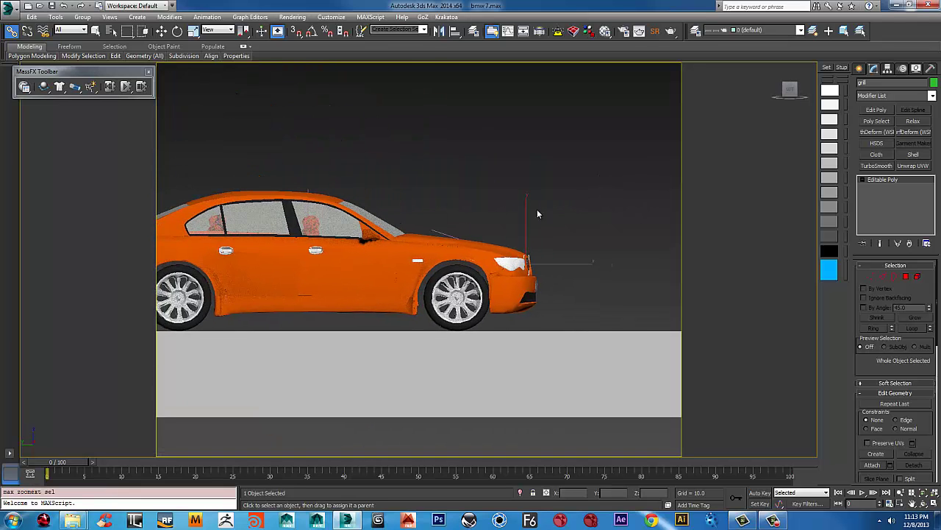
middle_drag(481, 263, 478, 217)
scroll(478, 216, up, 3)
middle_drag(620, 210, 564, 194)
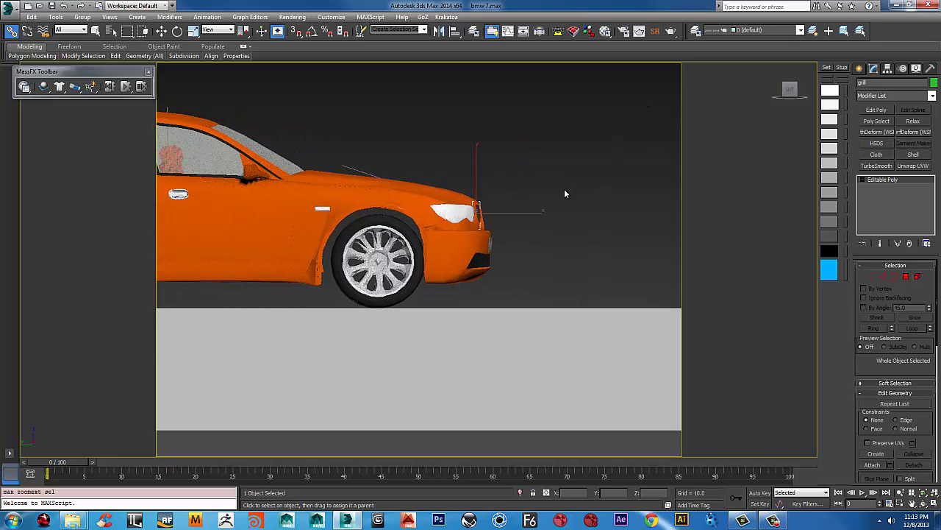
right_click(577, 118)
click(591, 98)
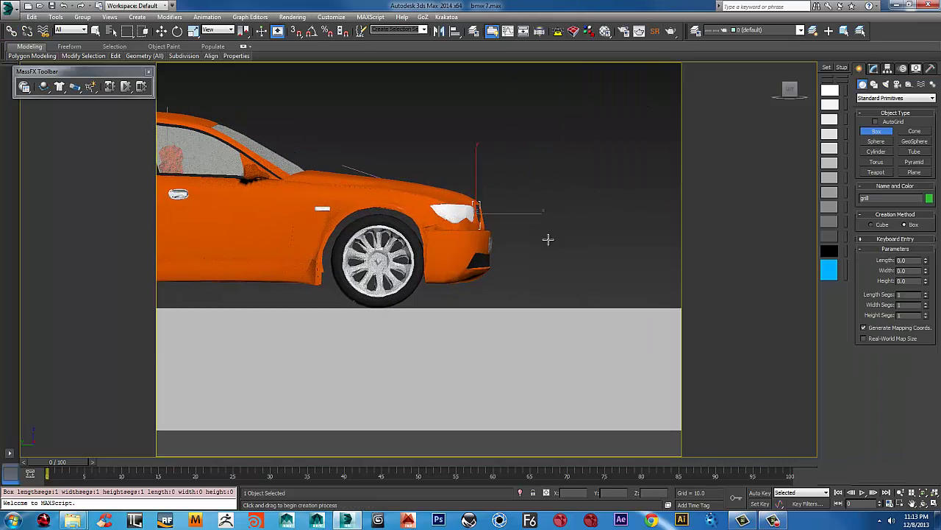
right_click(558, 153)
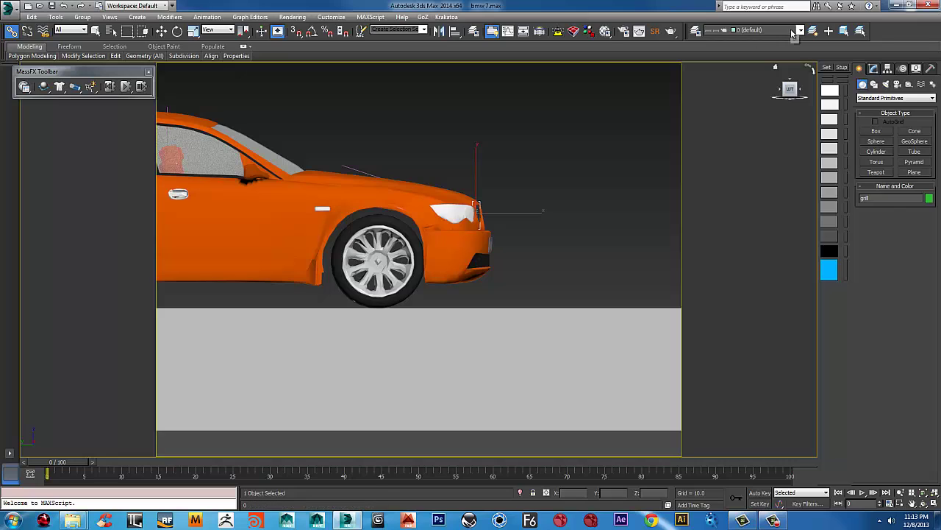
click(812, 31)
click(800, 30)
click(503, 273)
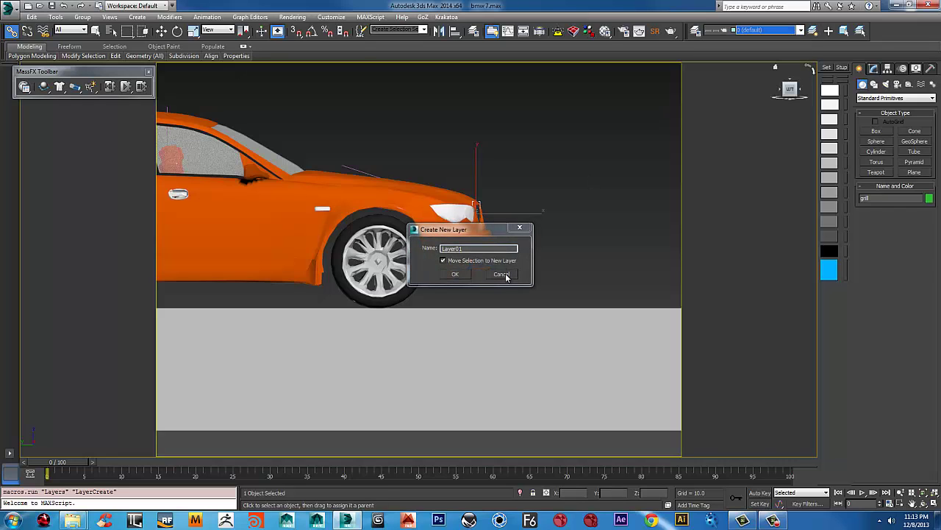
click(501, 274)
Step: Unhide the MassFx_Geo layer and make it the current layer
click(804, 30)
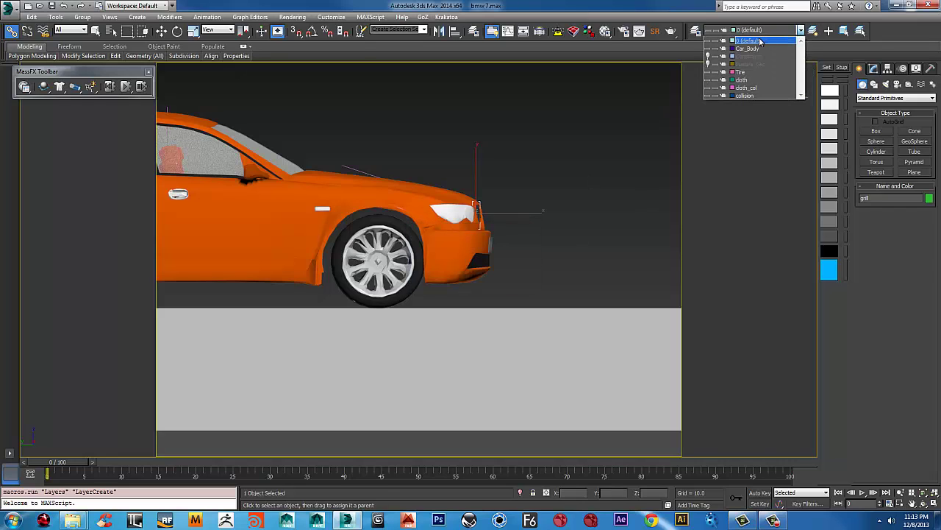
click(709, 65)
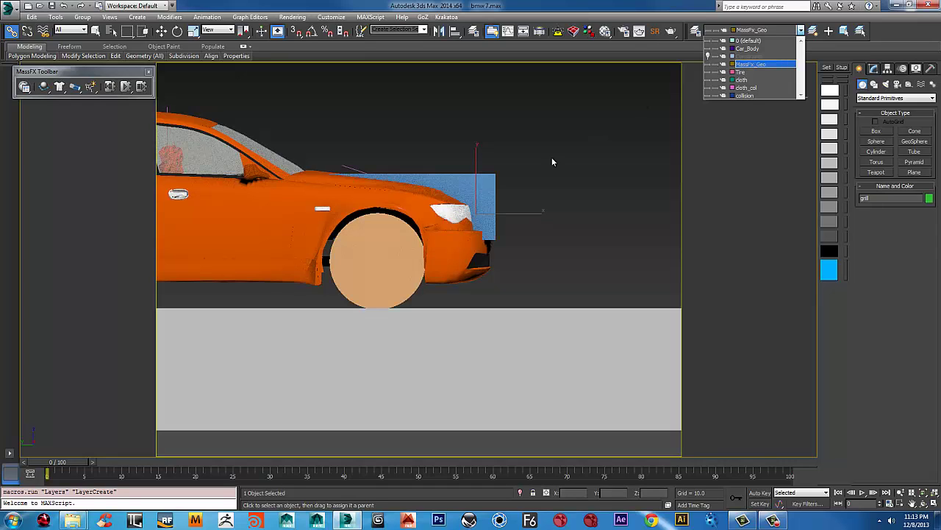
click(628, 92)
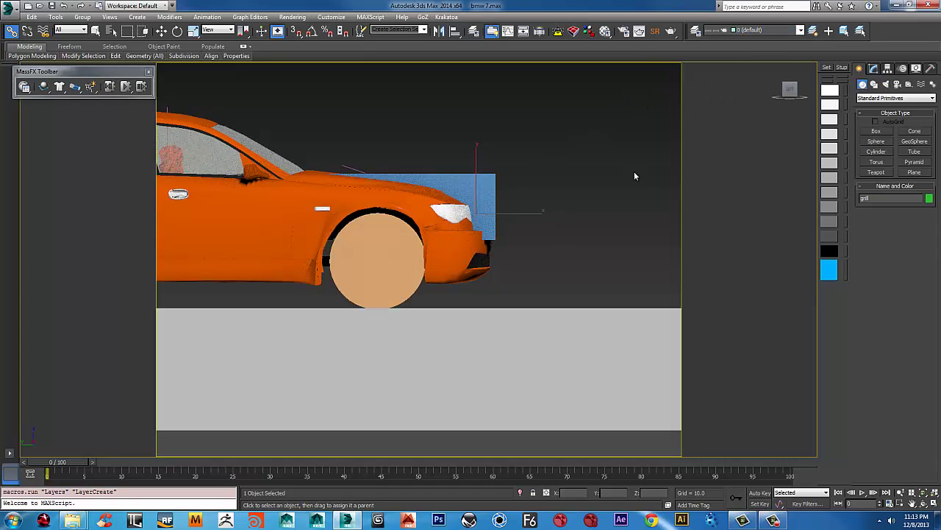
click(800, 30)
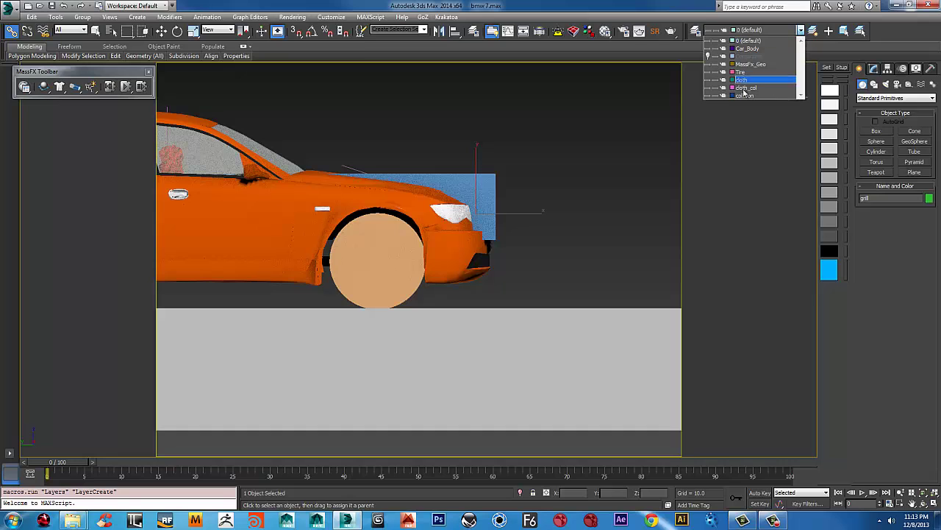
click(754, 65)
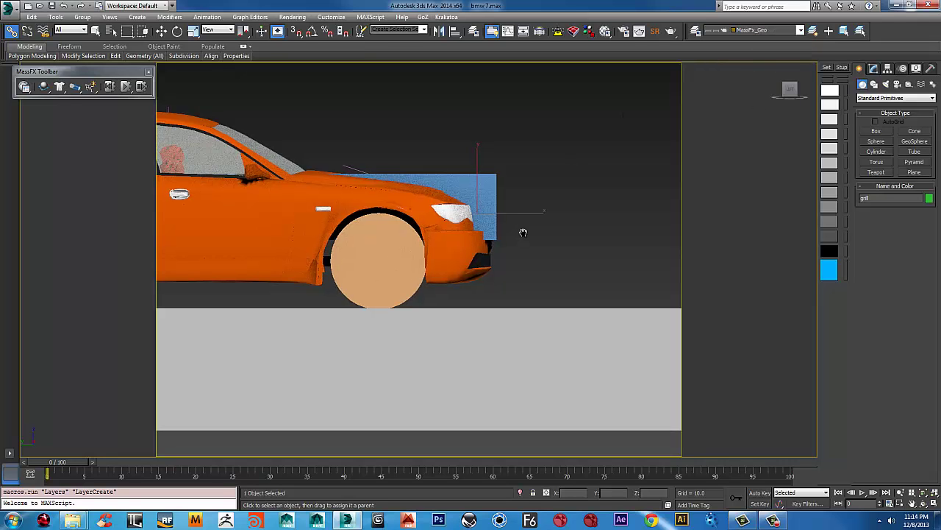
Step: In wireframe, create a box about 4.98 long and 4.46 wide inside the front bumper, extending across the car
scroll(637, 187, up, 4)
key(F3)
scroll(546, 205, up, 2)
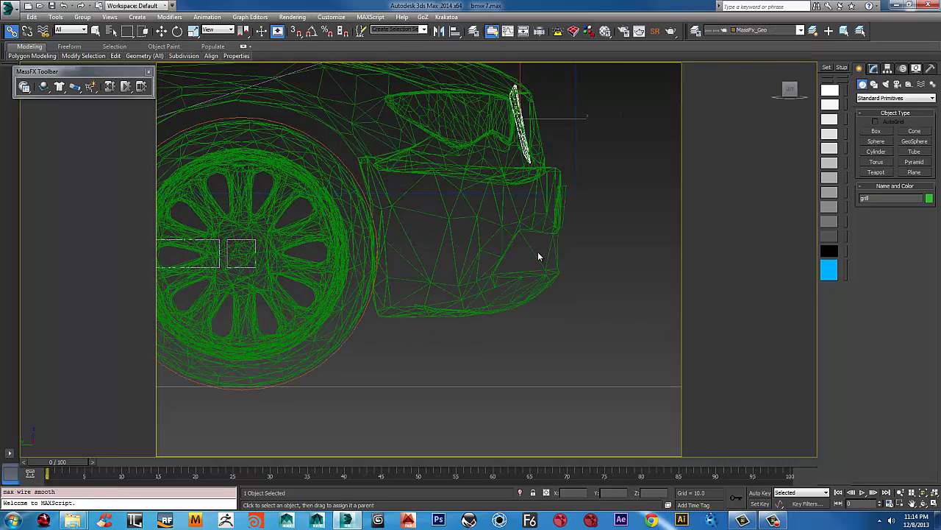
right_click(581, 248)
click(593, 229)
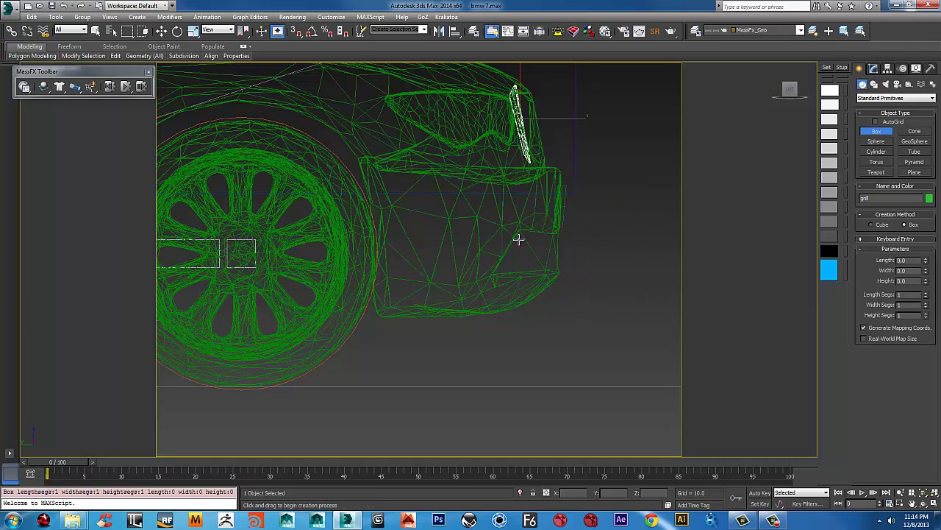
drag(495, 235, 537, 283)
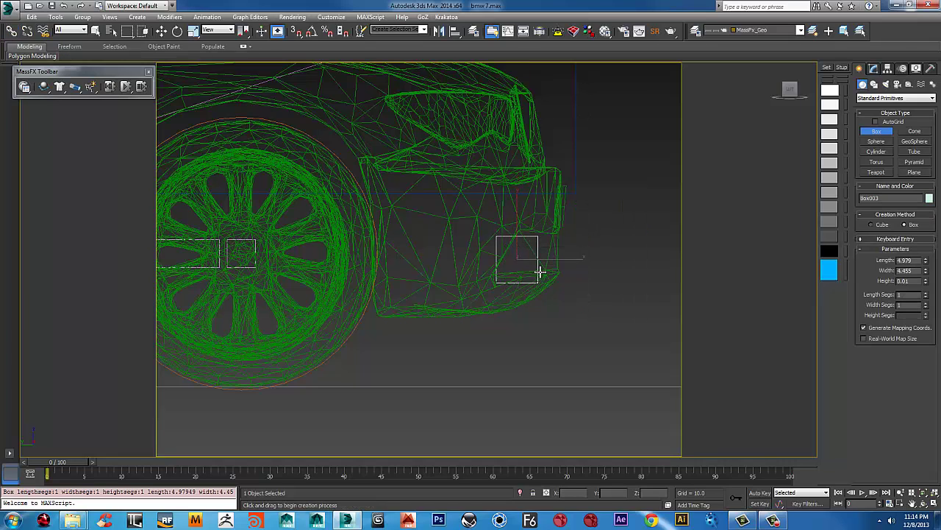
click(580, 83)
right_click(581, 84)
Step: Center the new box's pivot on the object using Affect Pivot Only
scroll(582, 147, down, 6)
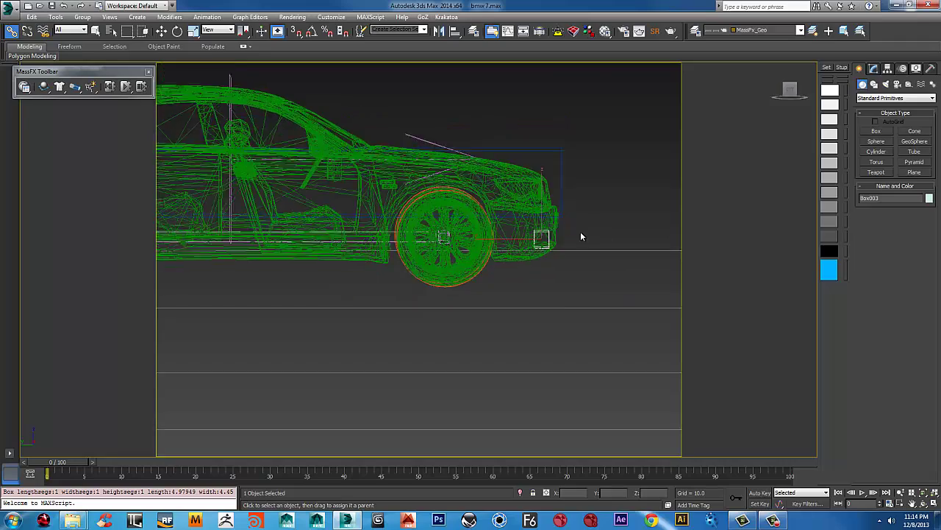
alt+middle_drag(582, 235, 722, 171)
click(888, 68)
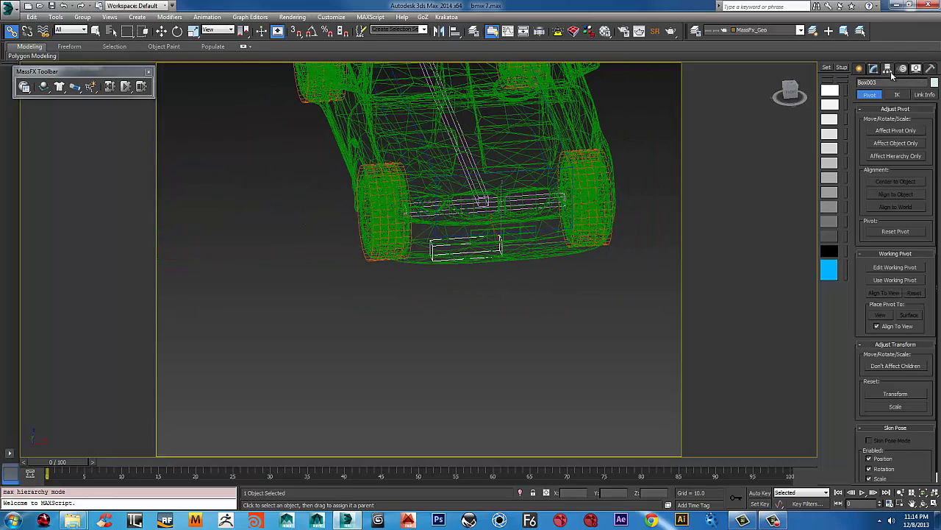
click(886, 131)
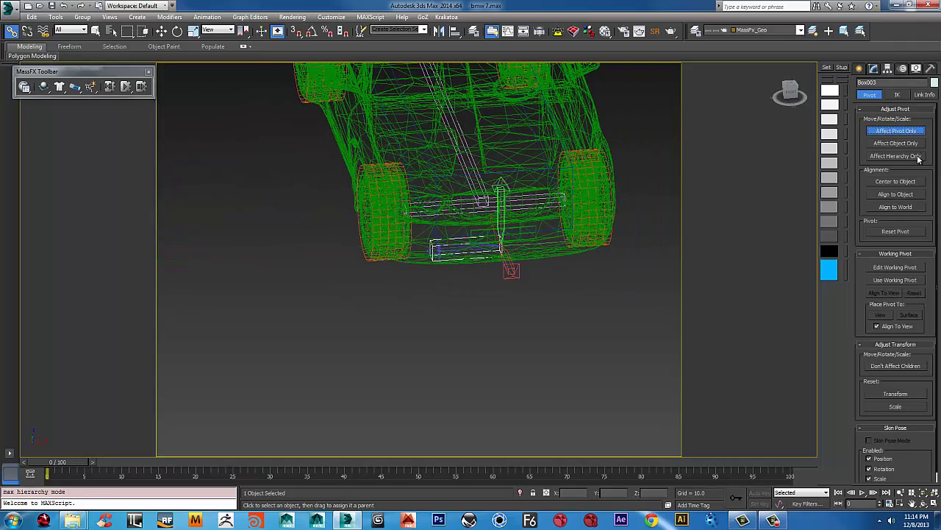
click(895, 182)
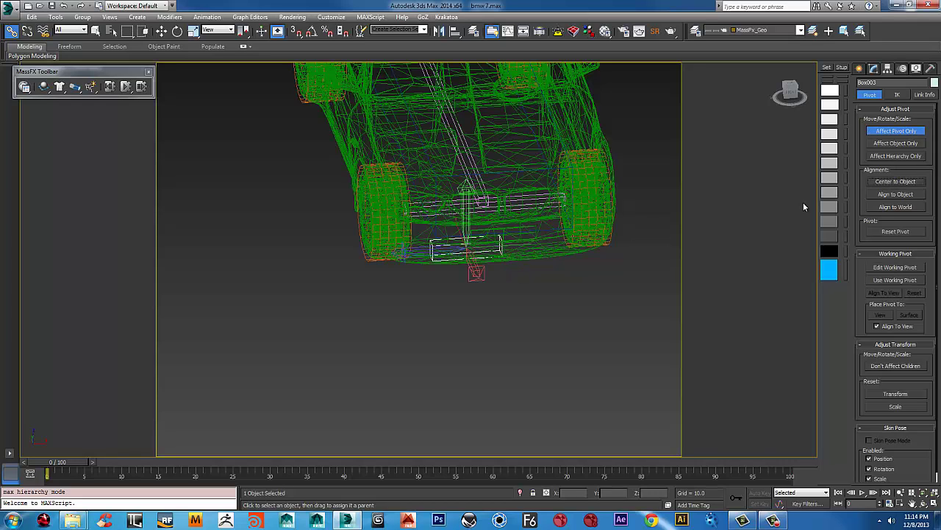
click(890, 133)
Step: Align the bumper box to the middle of the car with the Align tool
alt+middle_drag(482, 272, 505, 256)
right_click(505, 255)
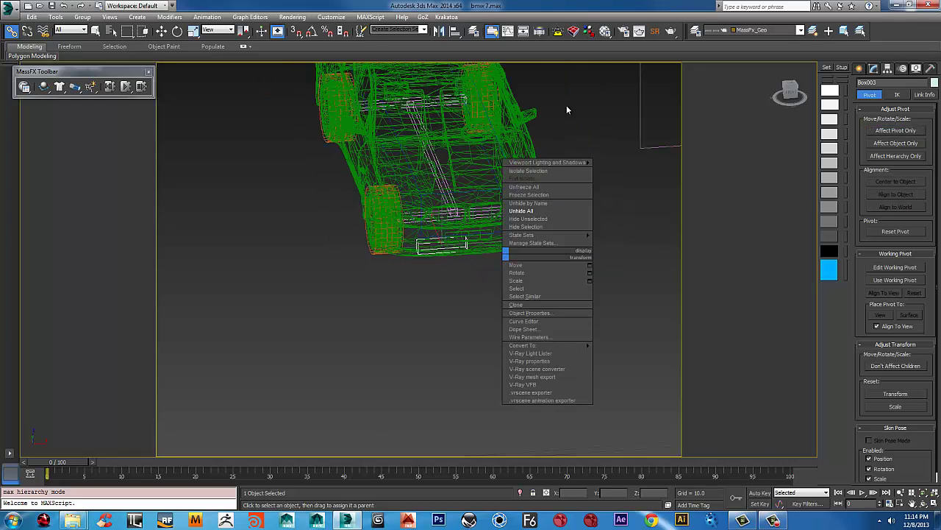
key(w)
alt+middle_drag(462, 232, 499, 261)
scroll(519, 211, up, 3)
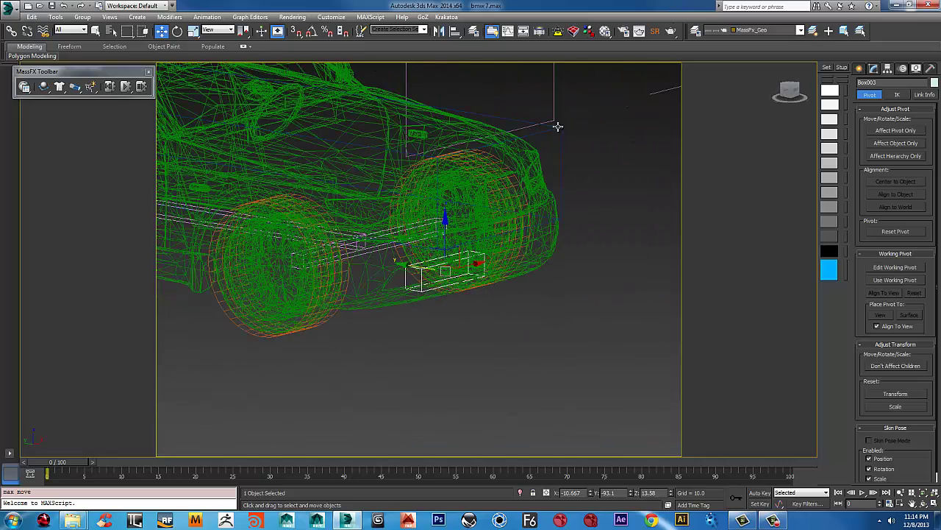
key(alt+a)
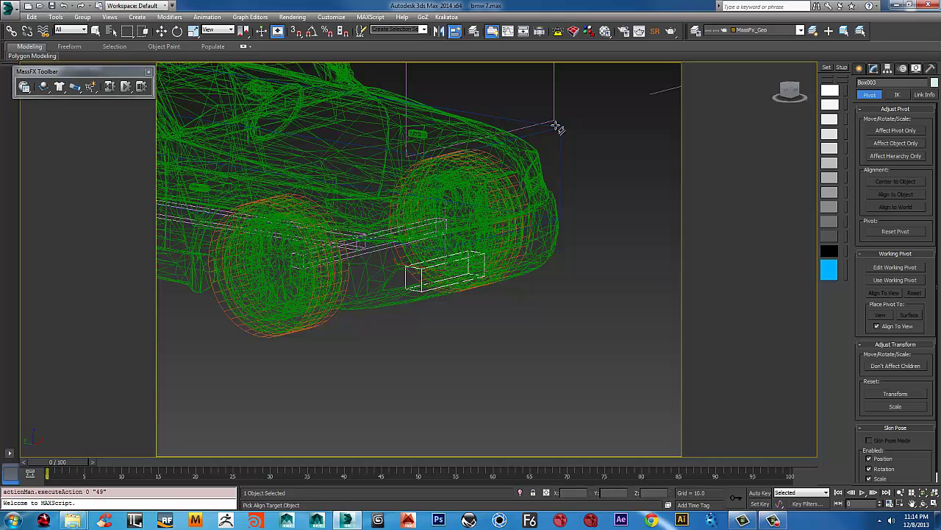
click(555, 125)
Step: Move the box forward from the car's middle to the front bumper in the left view
scroll(490, 248, down, 4)
alt+middle_drag(490, 249, 560, 246)
key(l)
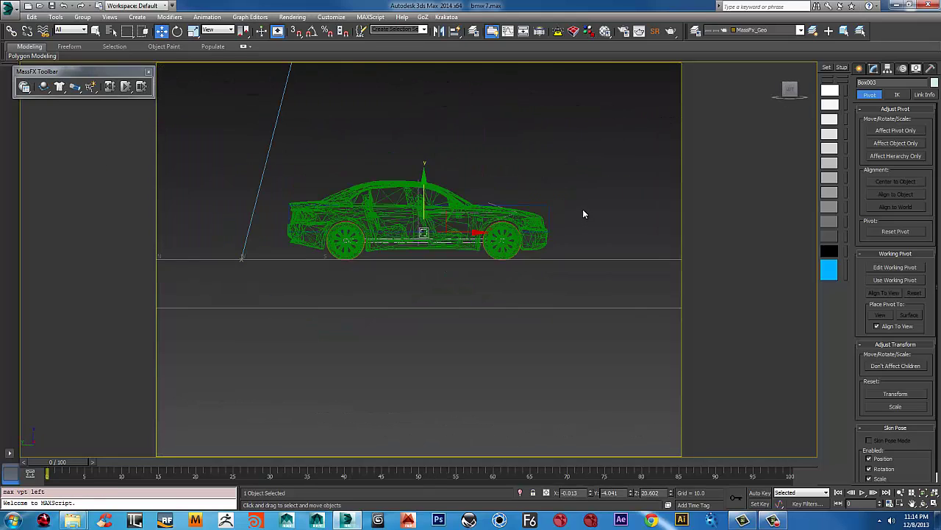
key(z)
middle_drag(541, 254, 164, 239)
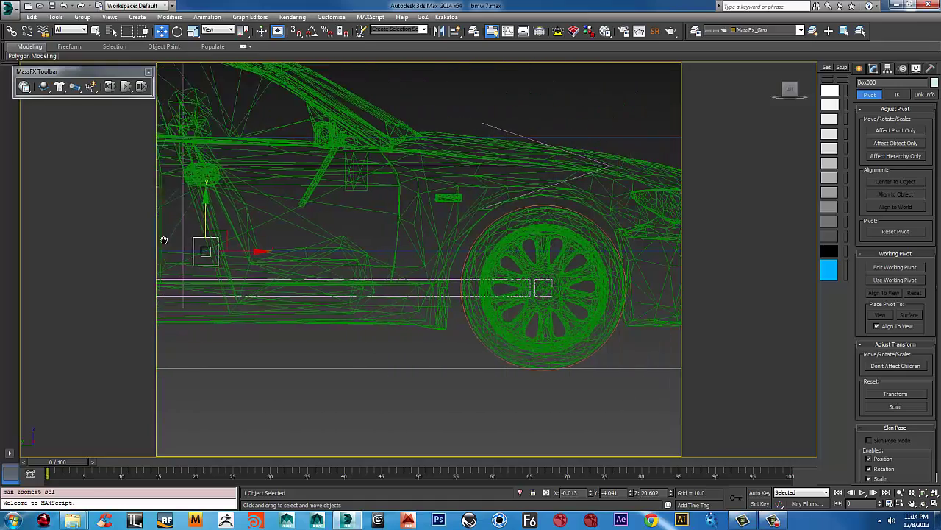
scroll(164, 240, down, 2)
drag(214, 238, 567, 272)
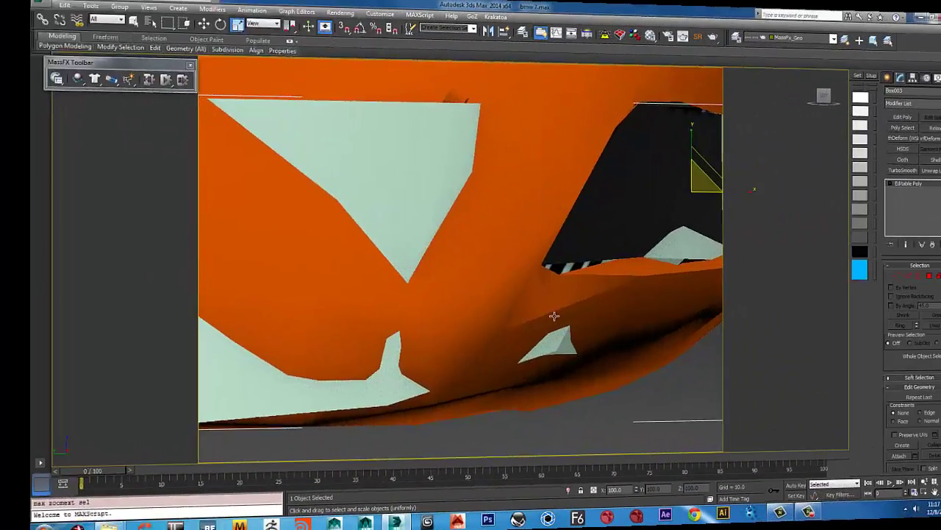
scroll(555, 317, down, 6)
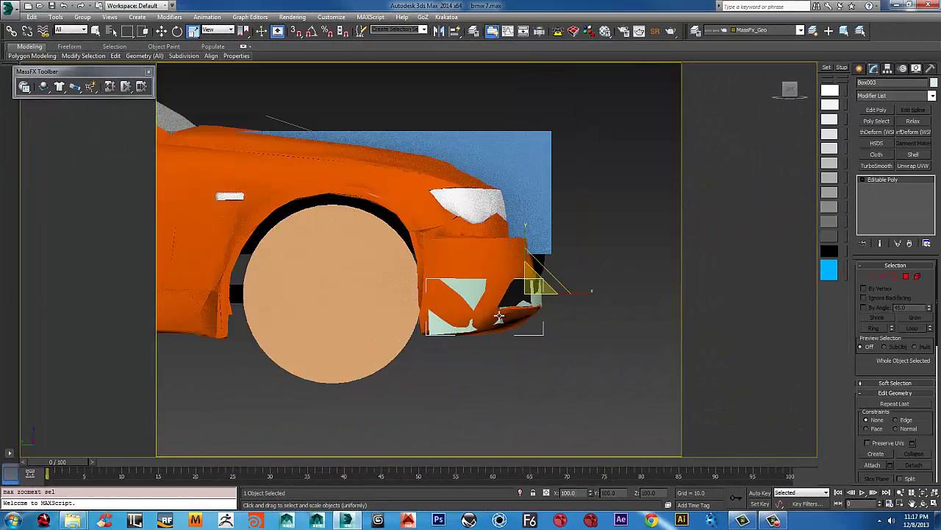
middle_drag(553, 337, 536, 352)
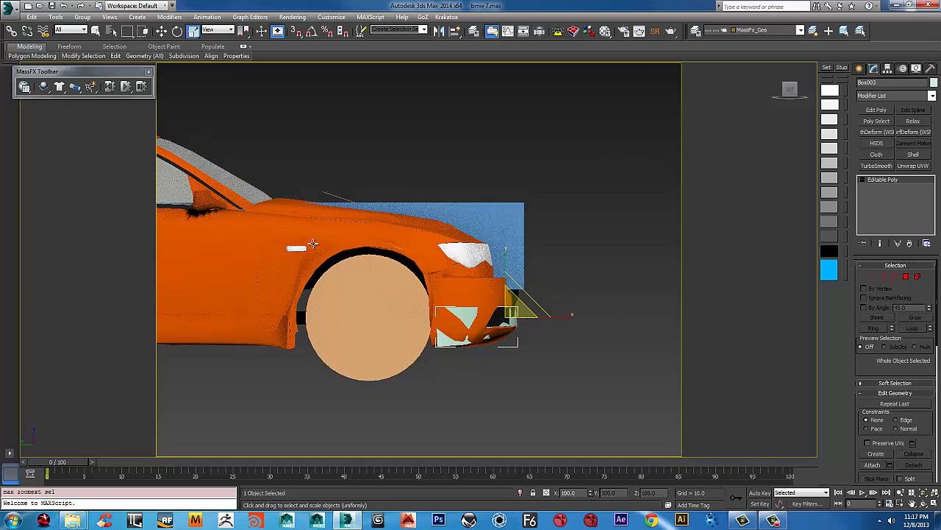
click(806, 36)
click(509, 275)
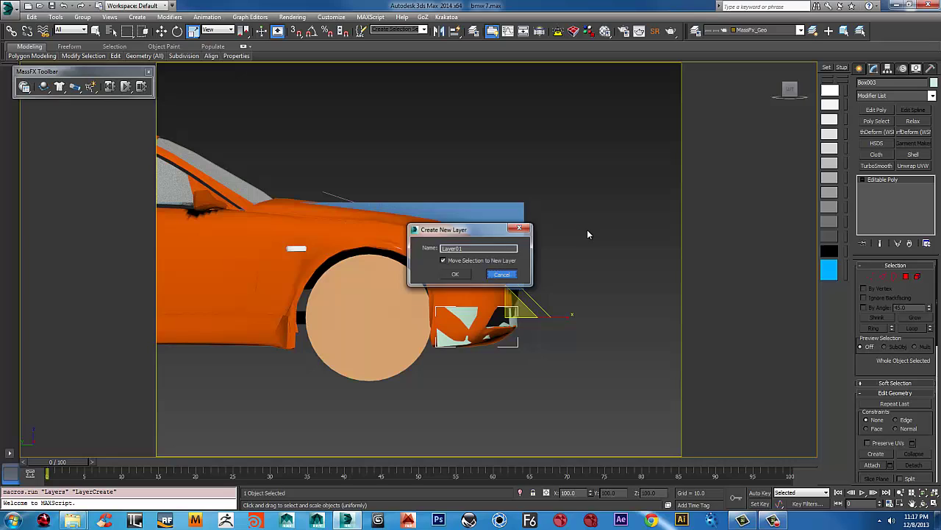
Step: Hide the Car_Body layer so that only the simplified simulation geometry is in view
click(800, 31)
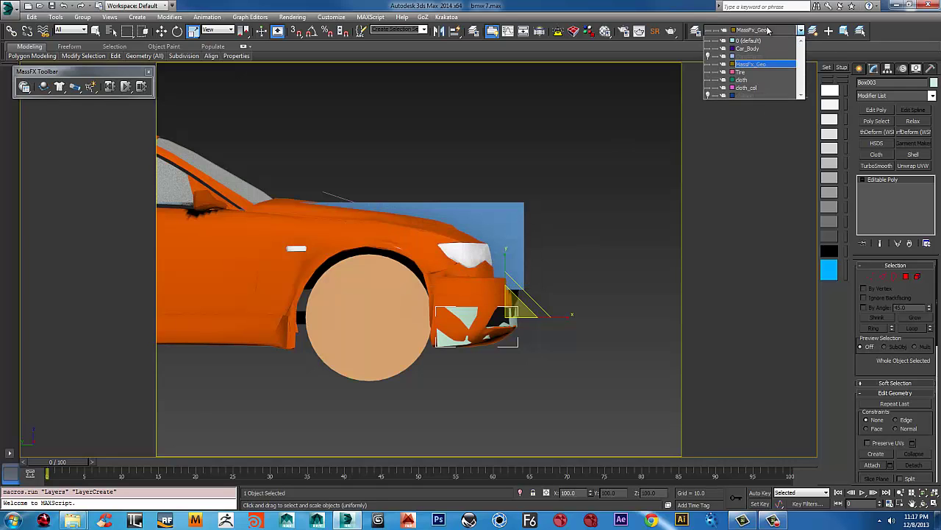
click(708, 49)
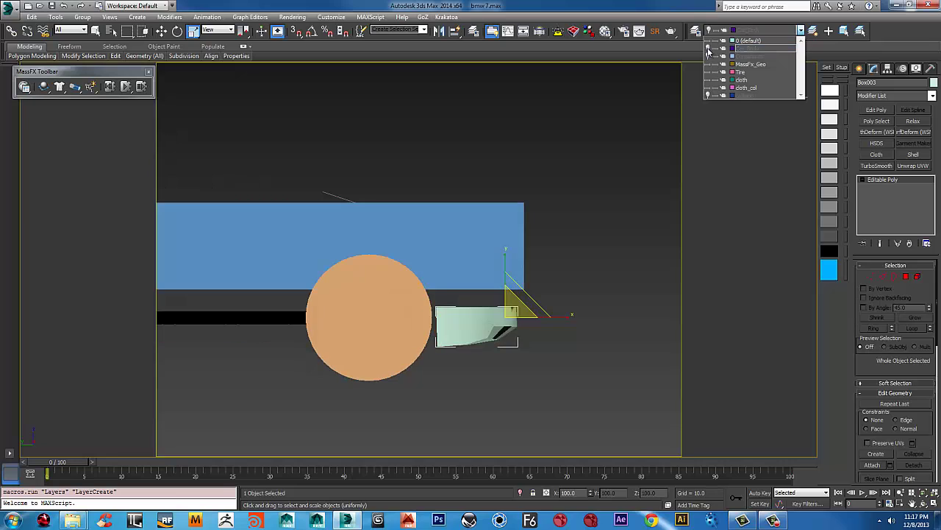
click(535, 206)
middle_drag(528, 226, 618, 140)
scroll(570, 182, down, 3)
scroll(601, 185, up, 2)
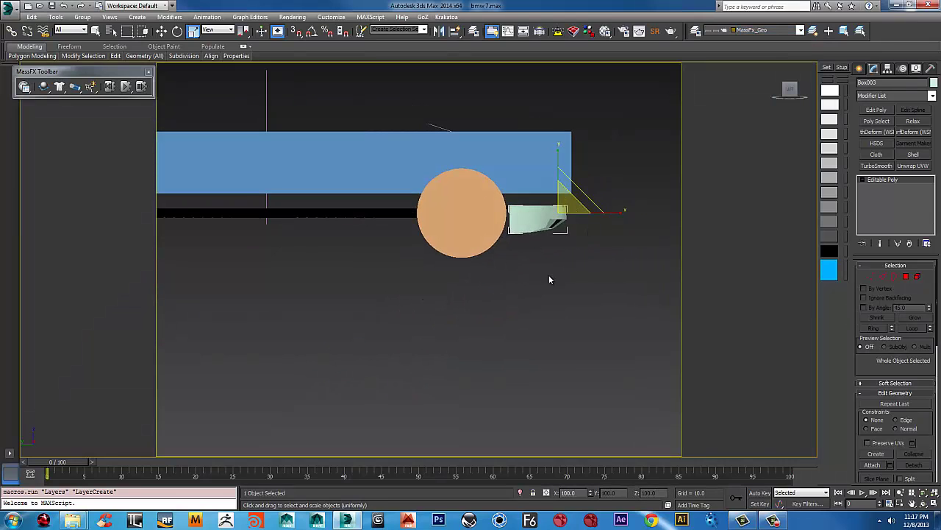
Step: Apply Freeze Transform to the front bumper box and accept losing its existing constraints and animation
key(w)
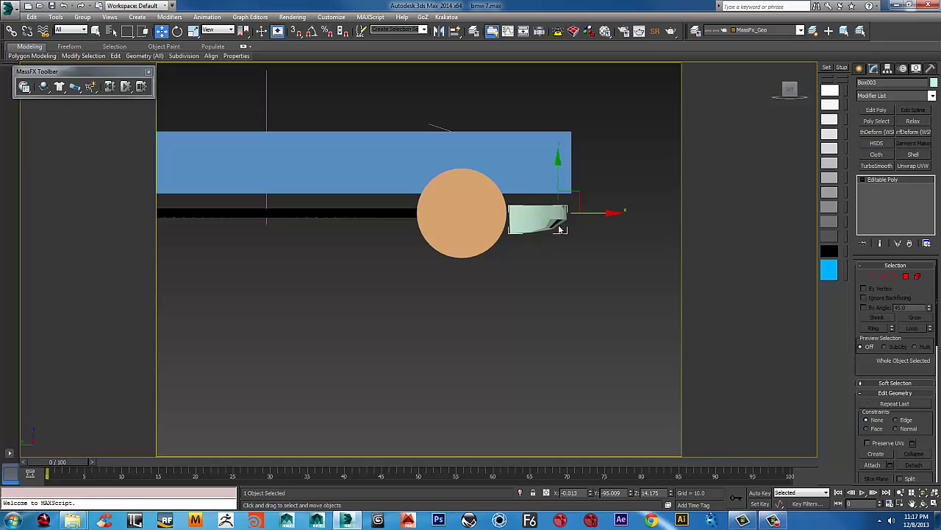
right_click(547, 196)
click(518, 163)
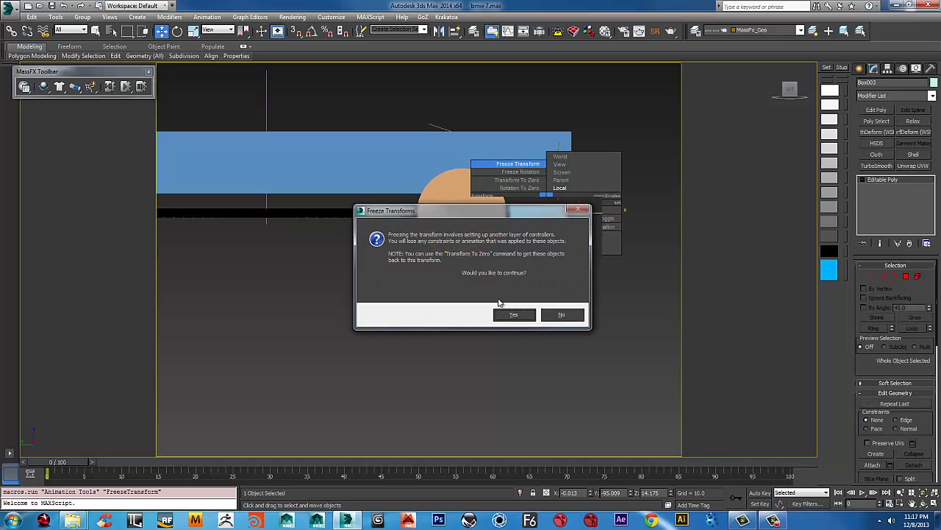
click(513, 315)
scroll(572, 298, up, 5)
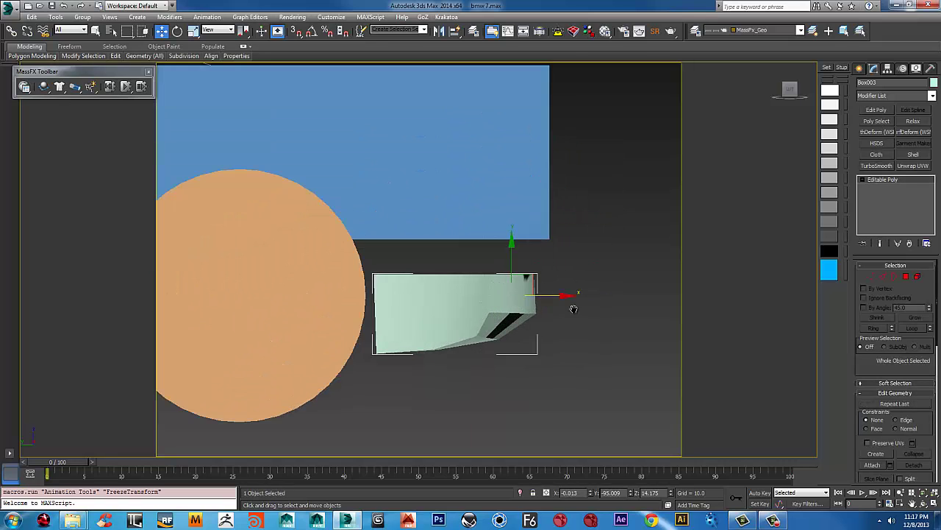
scroll(572, 298, down, 3)
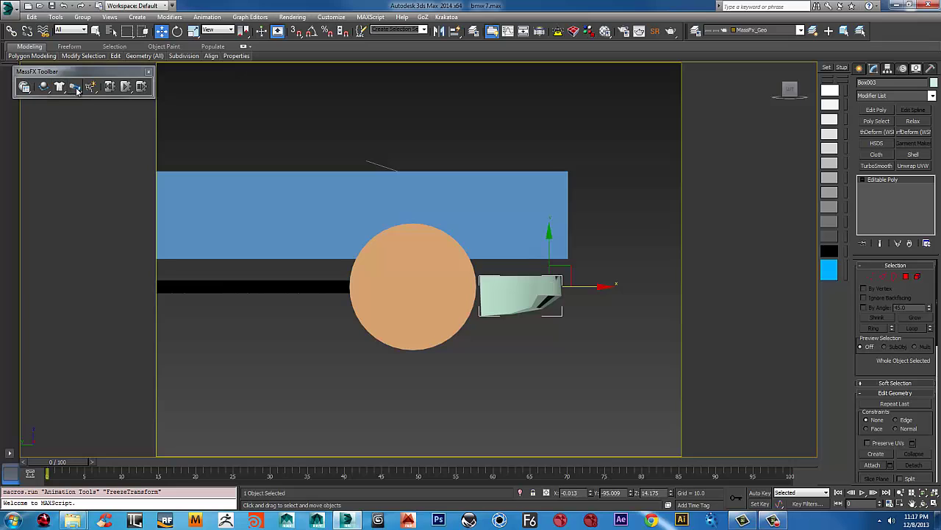
Step: Make the bumper box a MassFX rigid body and tie it to MassFX_CarBody as parent through a rigid constraint with icon size about 6.23
drag(45, 88, 129, 109)
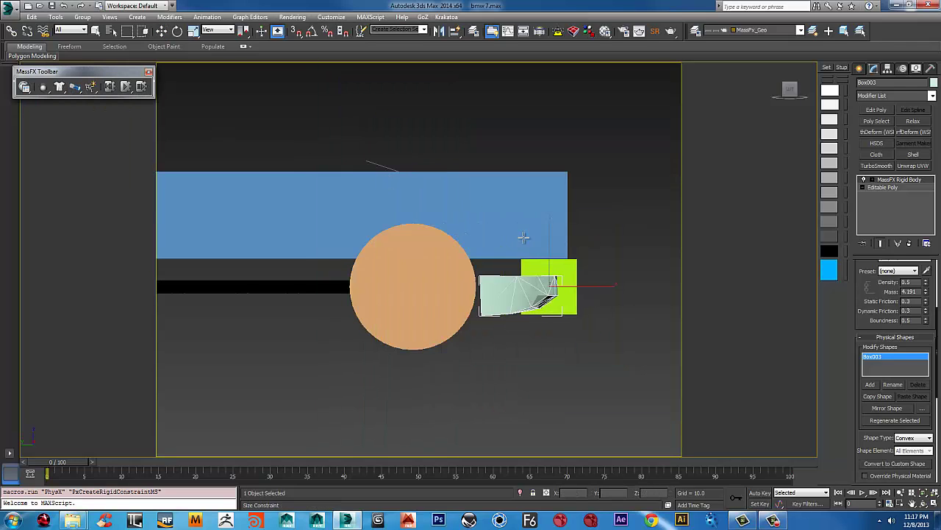
click(564, 247)
click(887, 292)
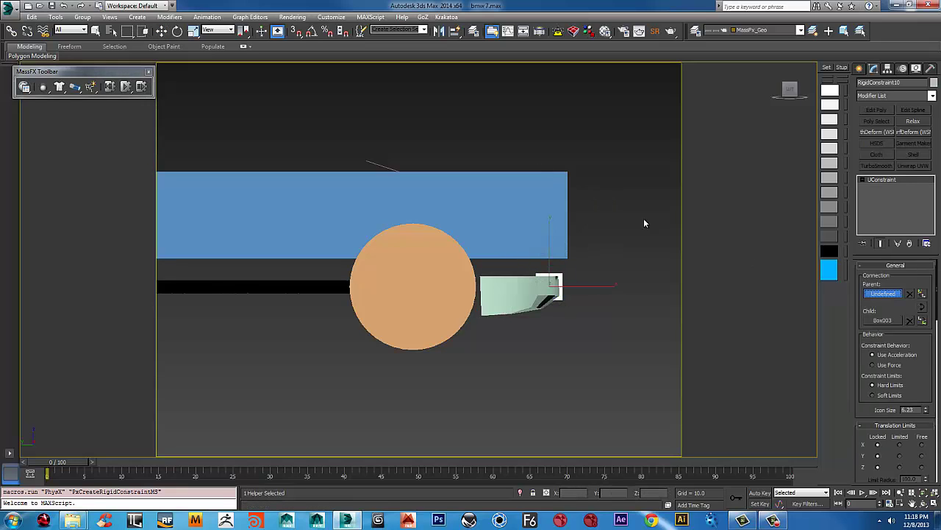
click(531, 186)
middle_drag(607, 307, 578, 235)
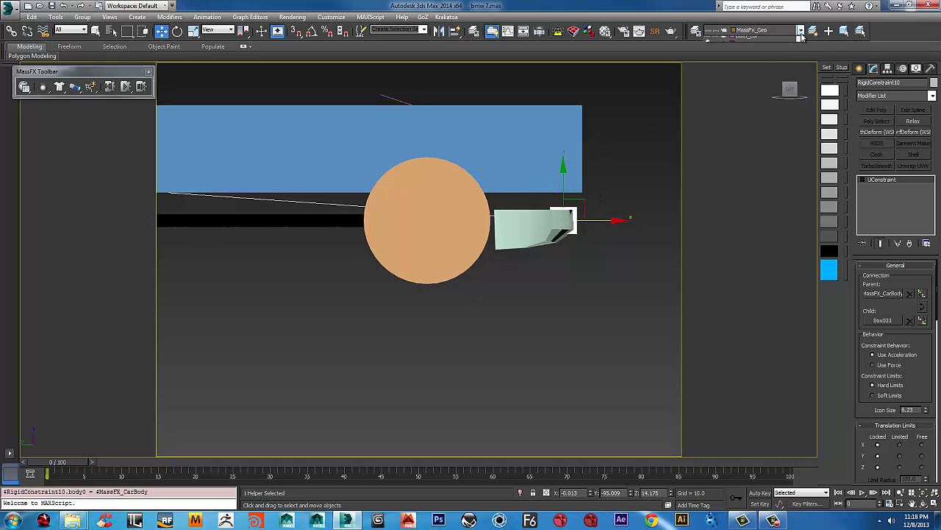
Step: Add the new bumper rigid constraint to the Constraints layer and clear the selection
click(772, 30)
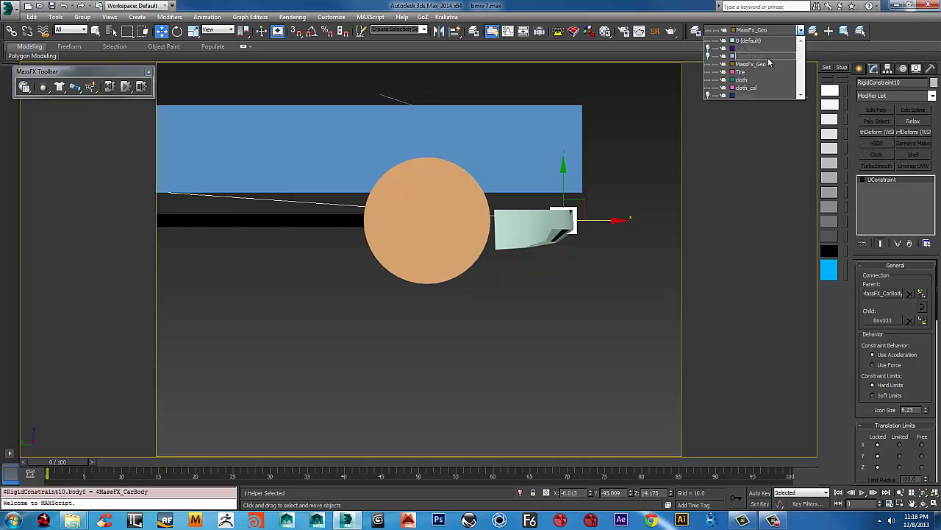
click(768, 63)
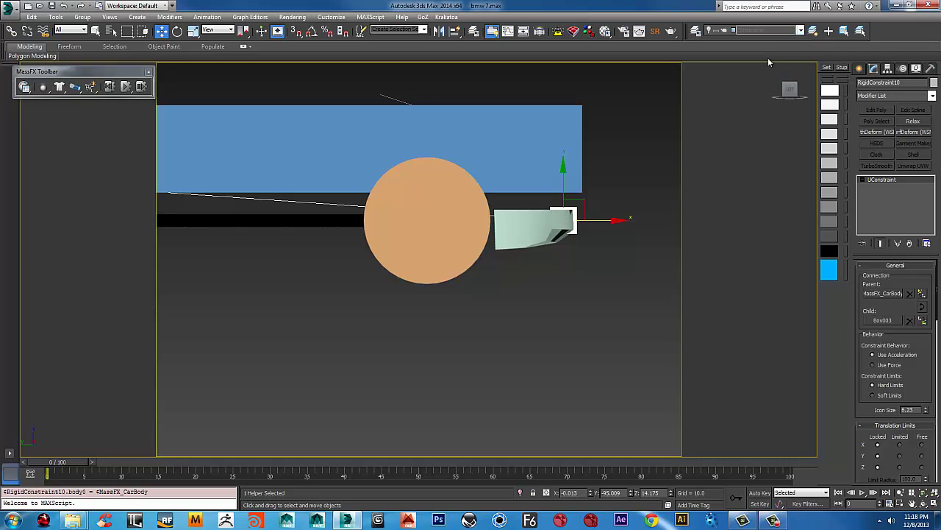
click(709, 32)
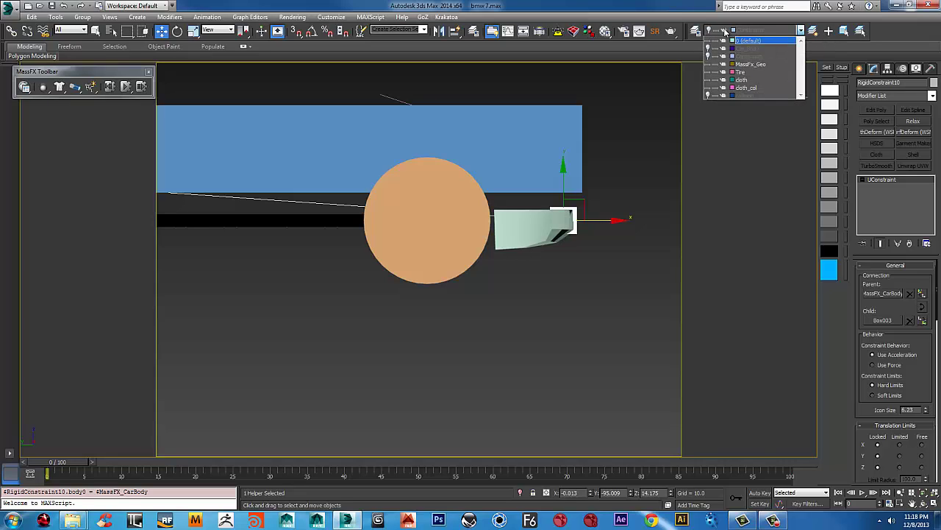
click(730, 30)
click(828, 31)
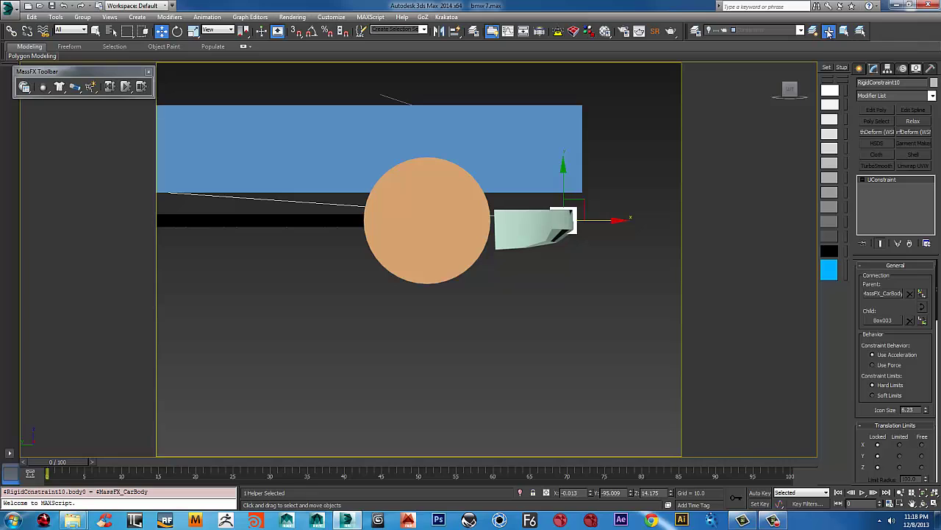
scroll(619, 152, down, 2)
click(619, 151)
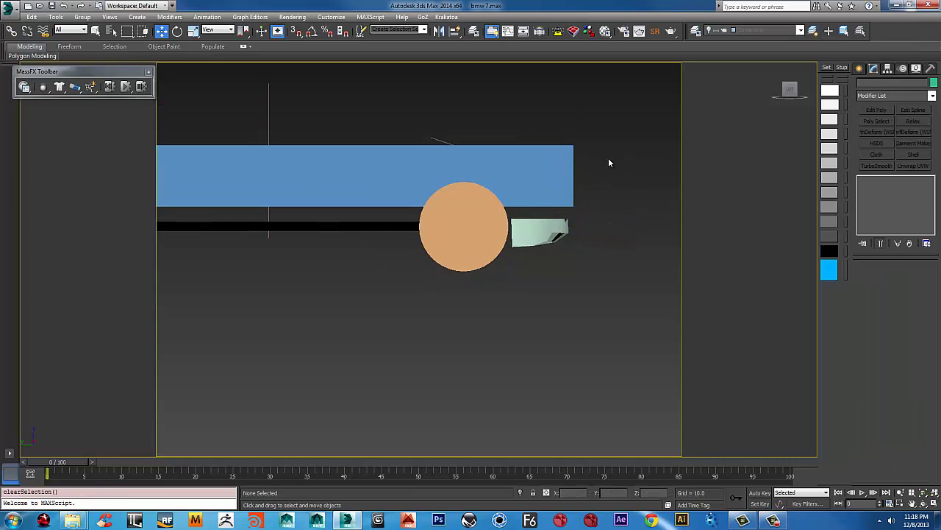
Step: Unhide the Constraints layer
scroll(609, 160, down, 3)
scroll(613, 169, up, 2)
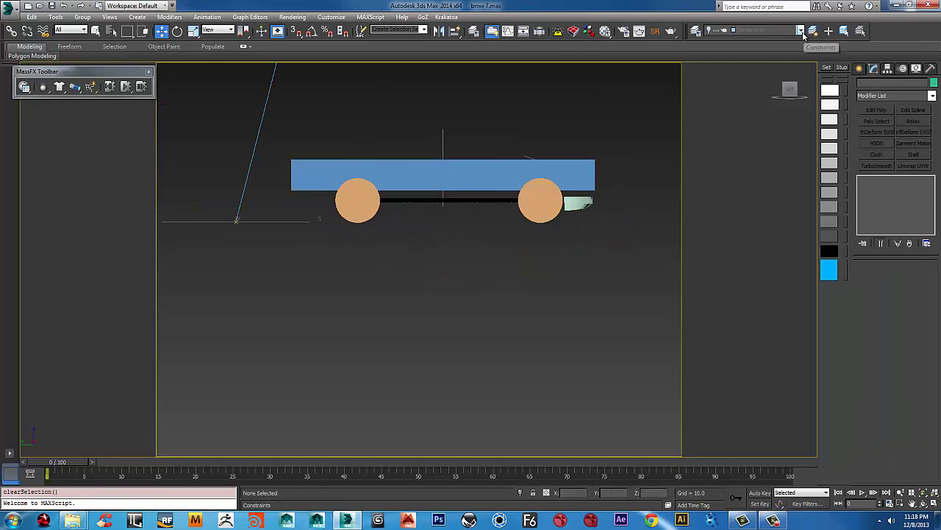
click(800, 31)
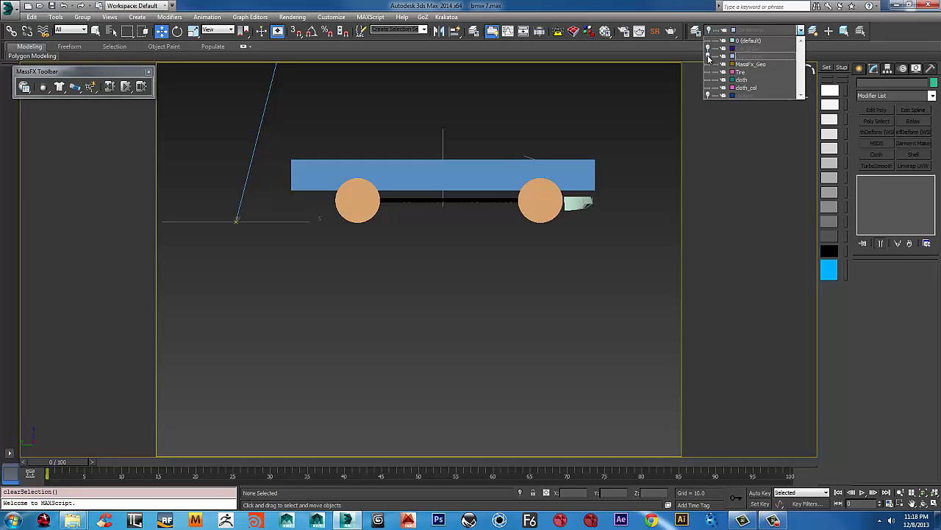
click(708, 58)
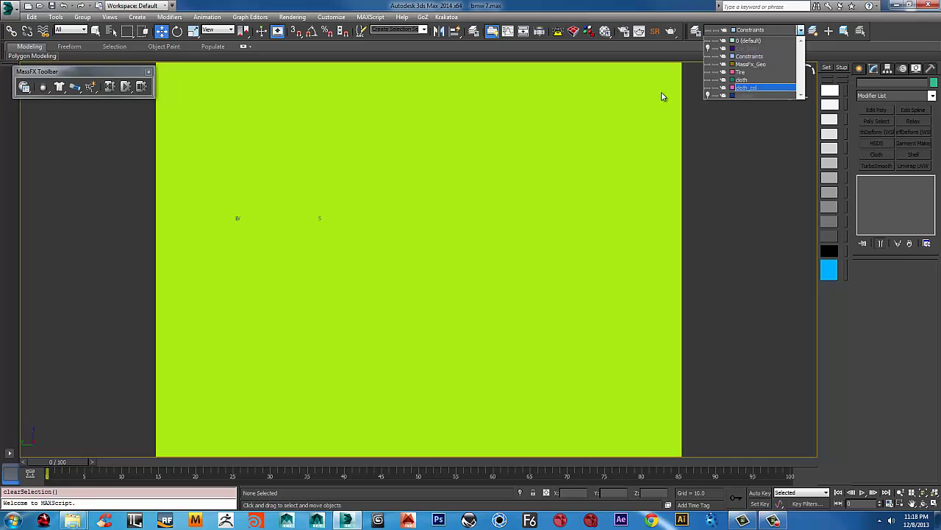
click(611, 74)
scroll(614, 122, down, 10)
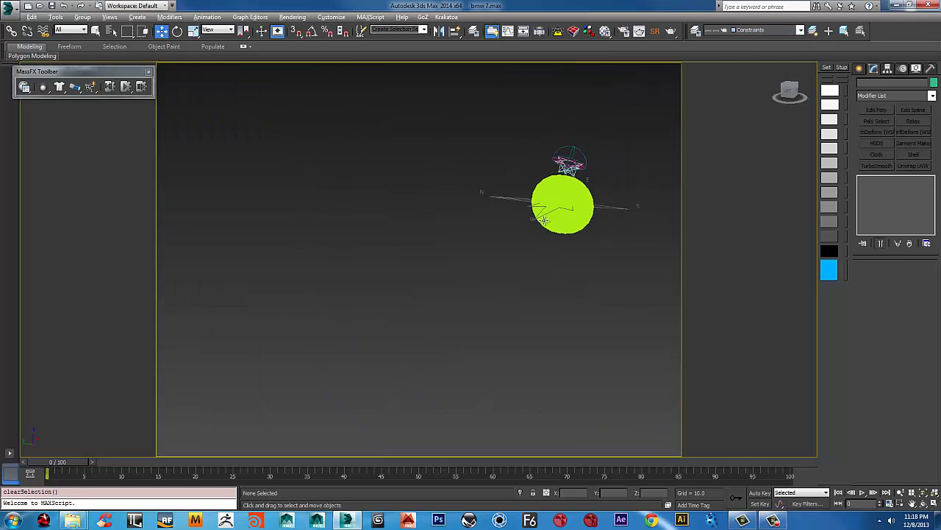
Step: In wireframe display, reduce the icon size of the oversized wheel constraint TwistConstraint08 to about 14
alt+middle_drag(544, 220, 528, 301)
scroll(563, 208, up, 4)
scroll(527, 301, up, 3)
key(F3)
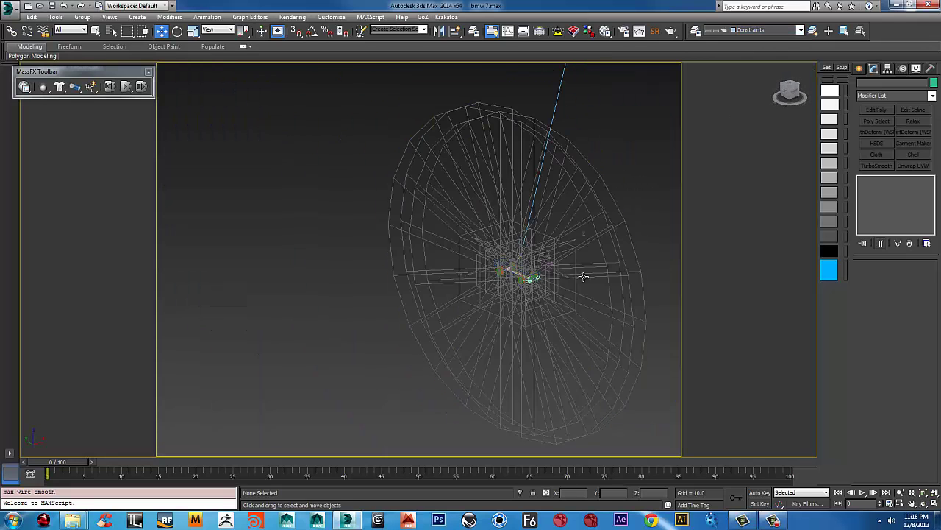
scroll(586, 276, up, 3)
middle_drag(588, 275, 469, 262)
scroll(609, 269, down, 3)
click(501, 191)
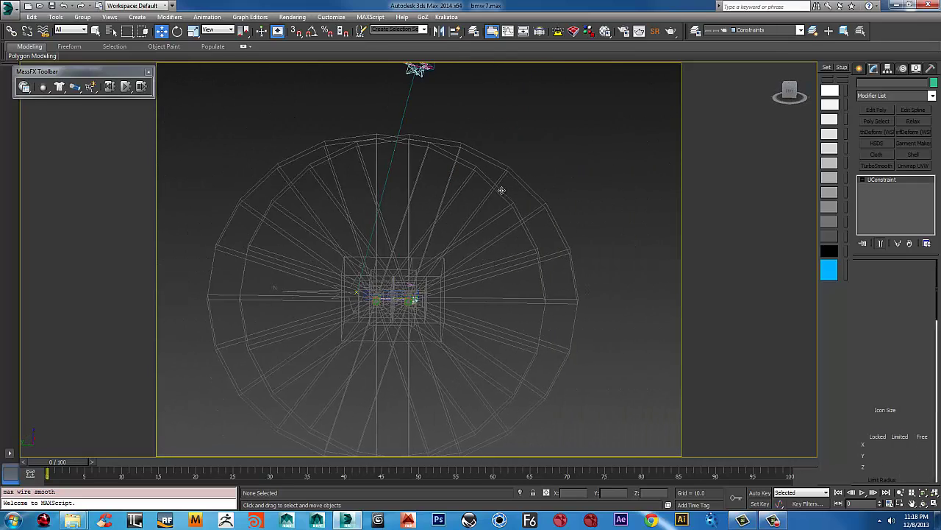
drag(921, 377, 920, 311)
double_click(912, 342)
text(14.203)
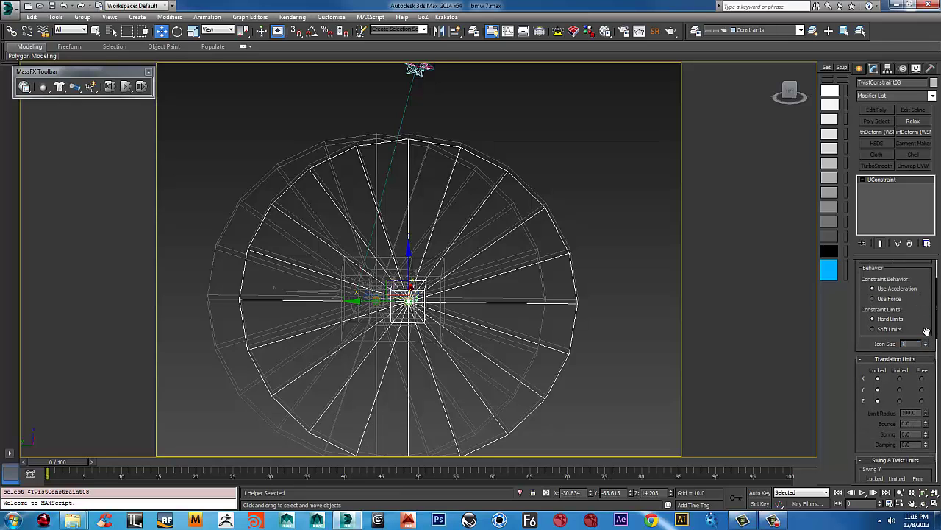
key(Return)
Step: Set the icon size of TwistConstraint02 and TwistConstraint06 to 14
click(498, 233)
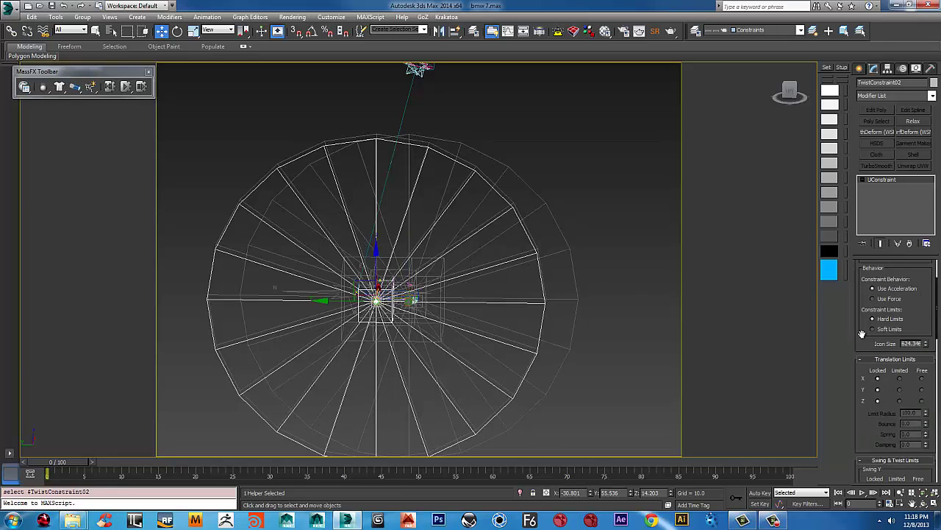
double_click(912, 342)
text(14)
key(Return)
click(523, 230)
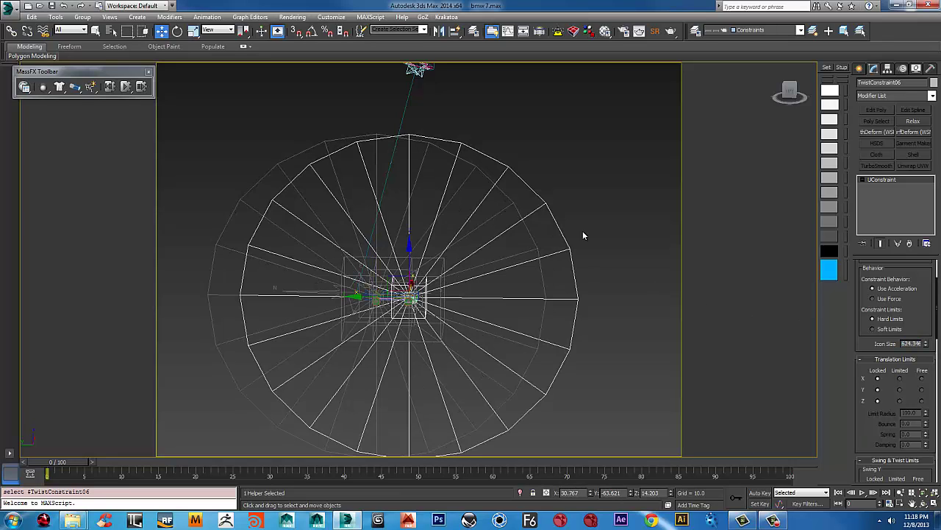
double_click(912, 343)
text(14)
key(Return)
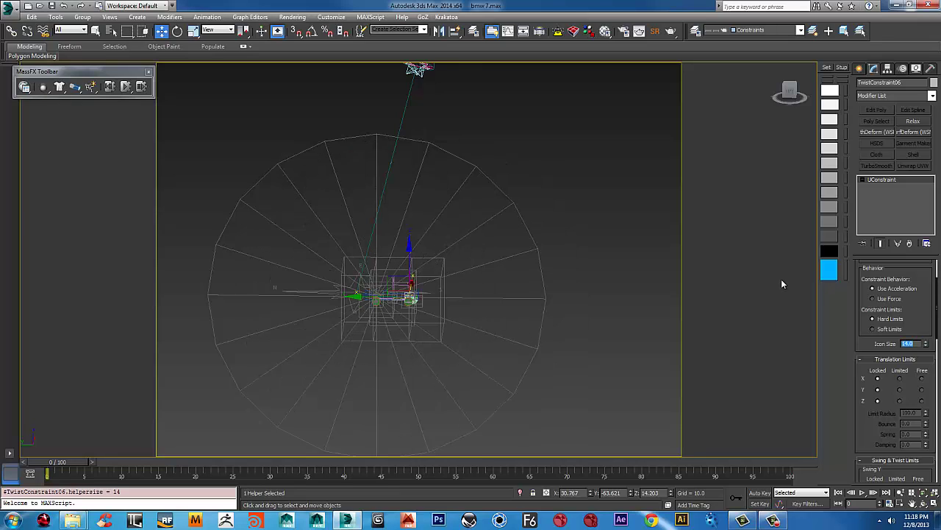
Step: Set the icon size of the remaining oversized wheel constraint, TwistConstraint04, to 14
click(490, 224)
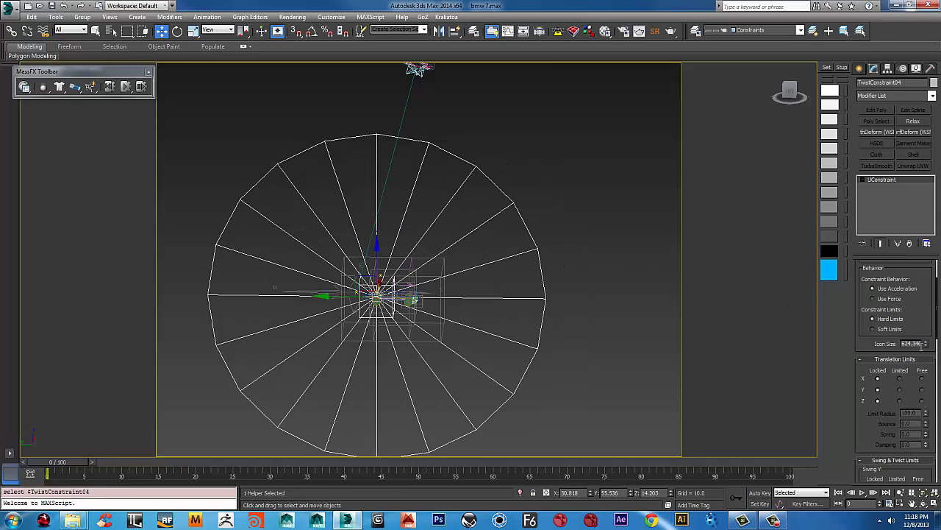
double_click(920, 342)
key(Return)
scroll(331, 319, up, 5)
middle_drag(331, 319, 203, 371)
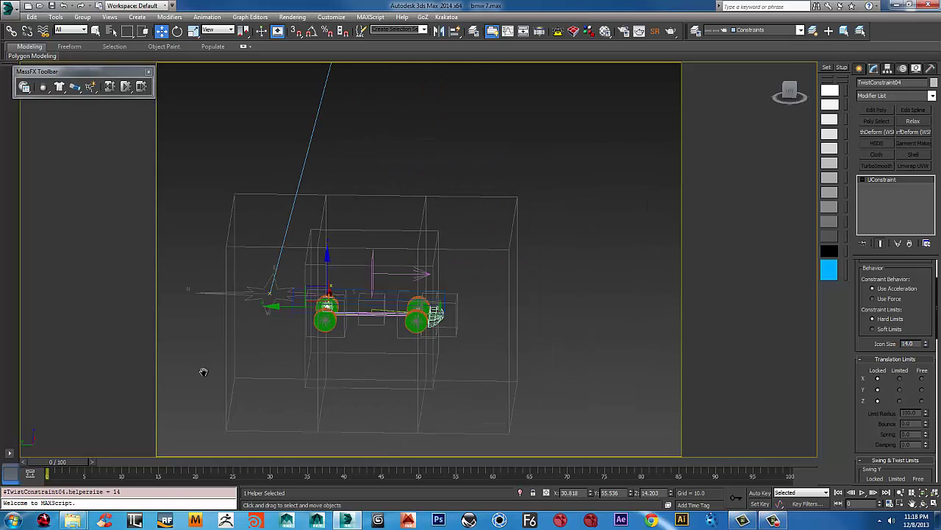
Step: Unhide the collision layer with the ground and wall, and start the MassFX simulation of the car driving toward the wall
click(490, 250)
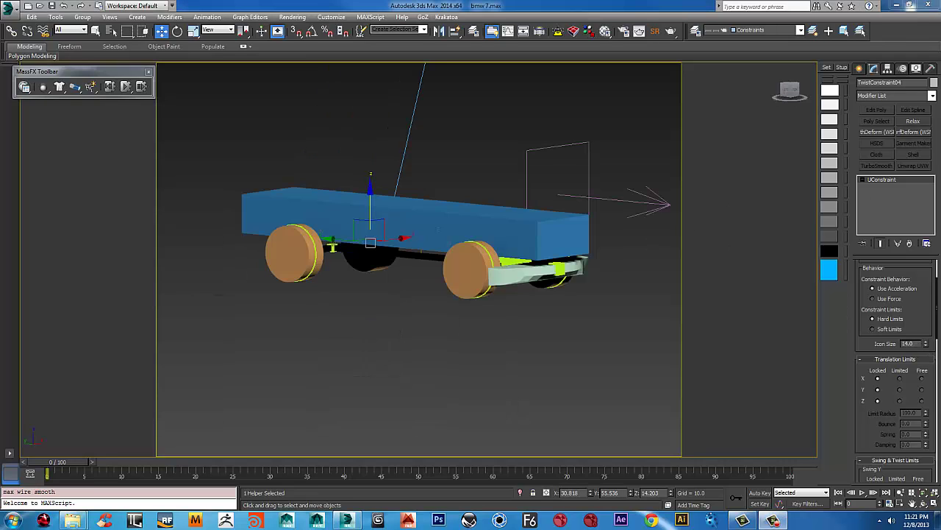
scroll(433, 300, up, 8)
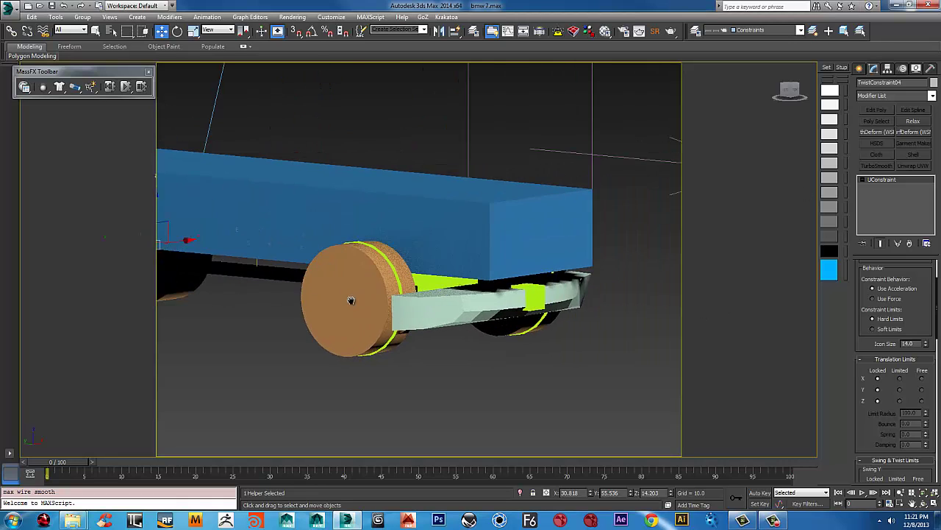
scroll(558, 314, down, 8)
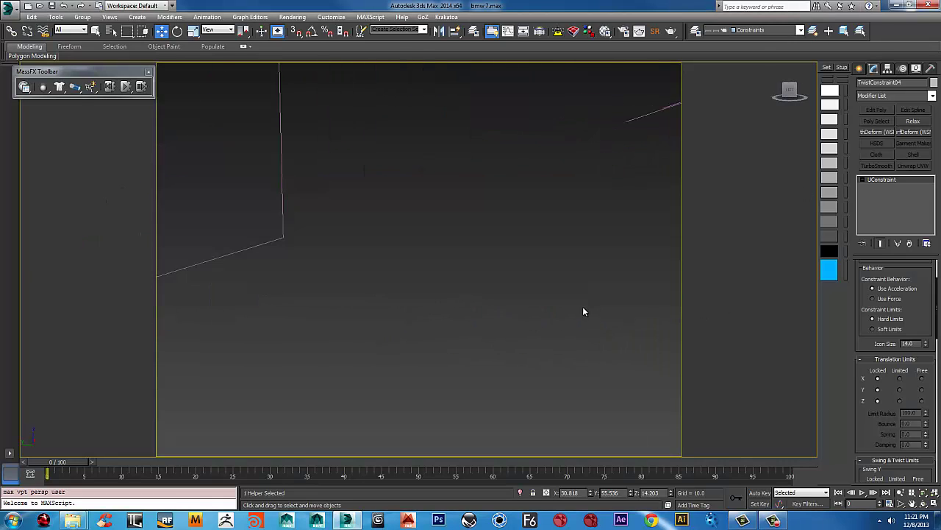
middle_drag(592, 315, 485, 309)
scroll(487, 308, up, 3)
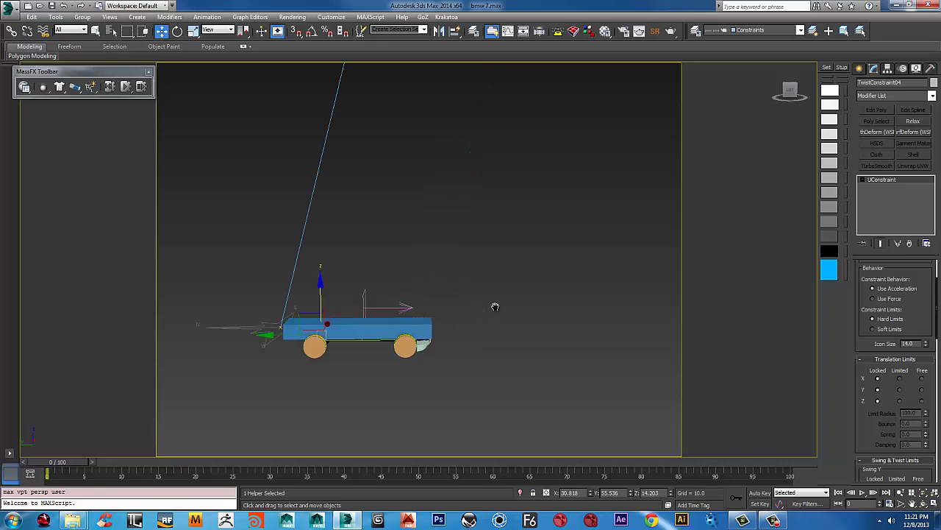
click(800, 30)
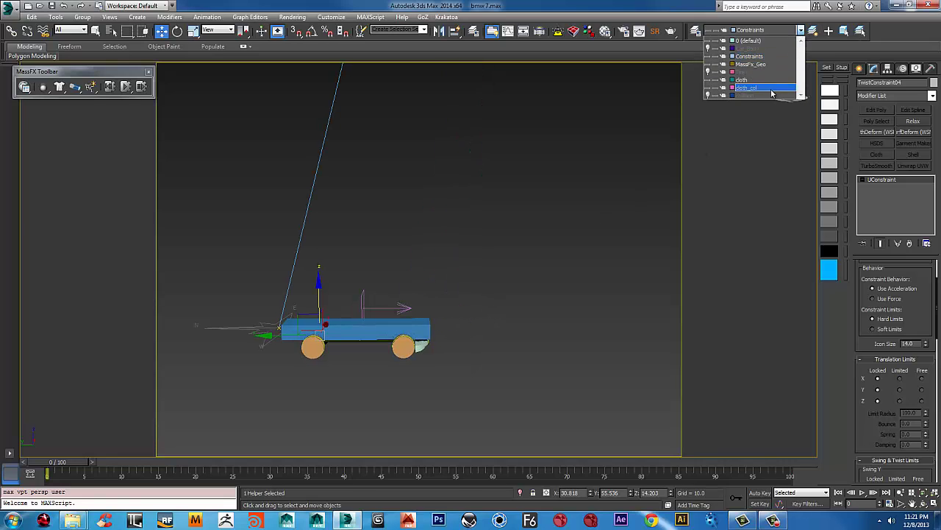
click(709, 96)
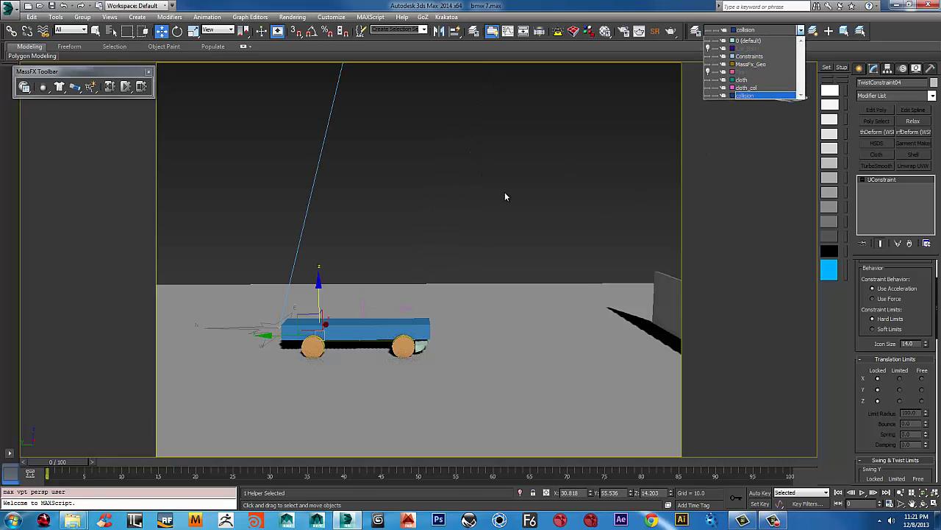
click(555, 281)
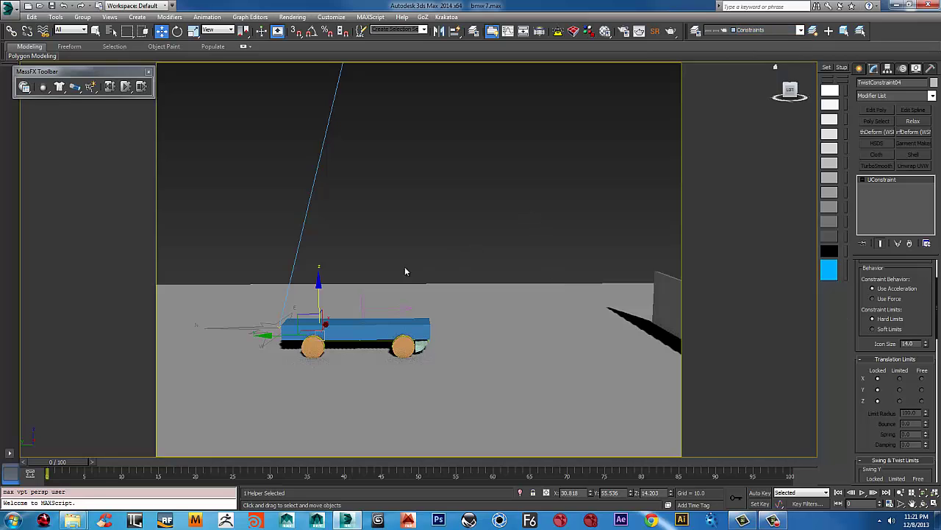
click(126, 86)
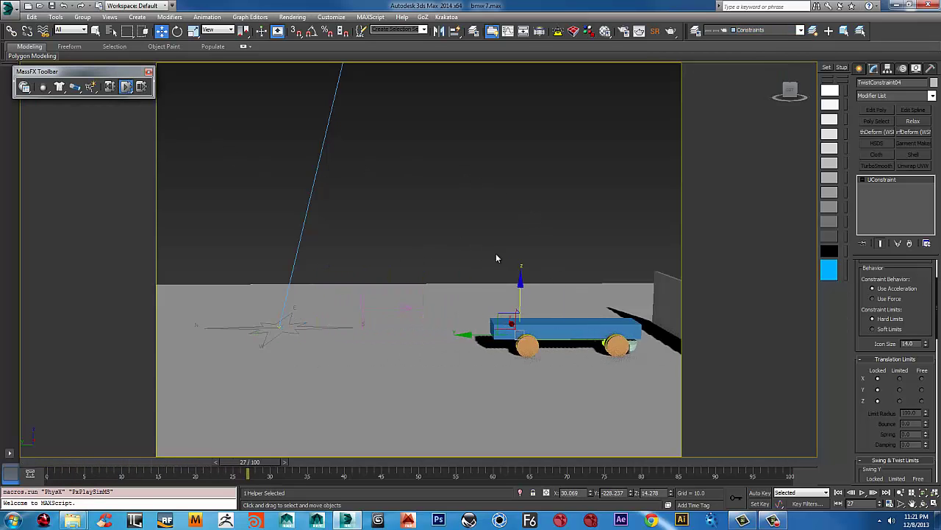
Step: Stop and reset the simulation, and make the front bumper's rigid constraint RigidConstraint10 breakable
click(126, 88)
click(117, 87)
scroll(530, 189, up, 10)
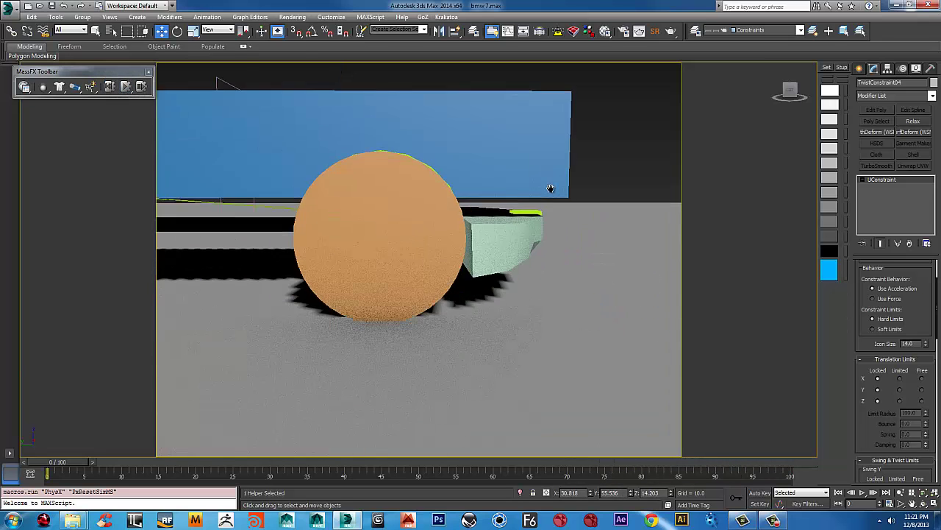
alt+middle_drag(530, 188, 384, 251)
click(407, 223)
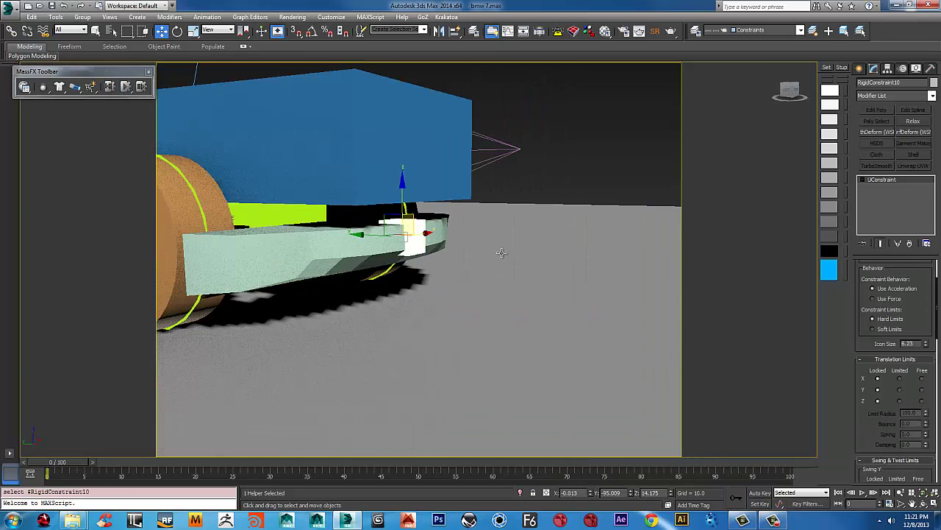
scroll(872, 442, down, 6)
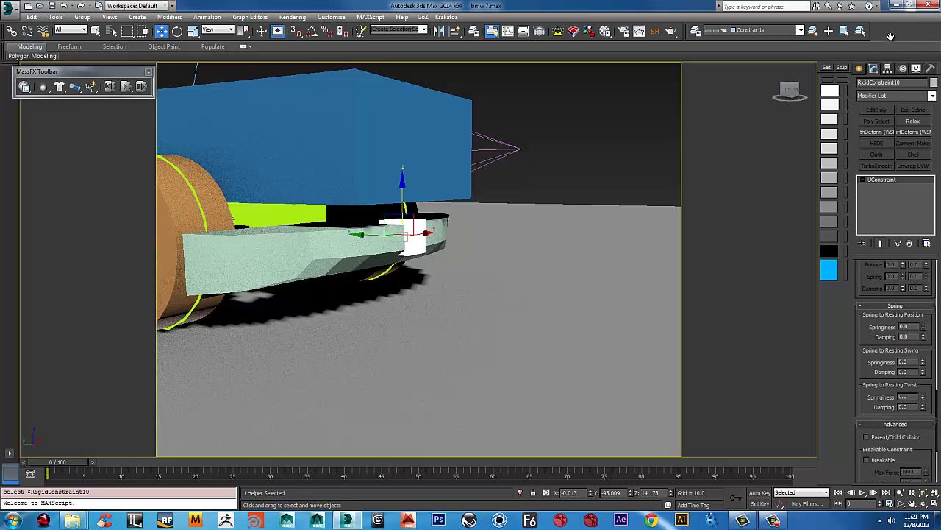
scroll(886, 425, down, 3)
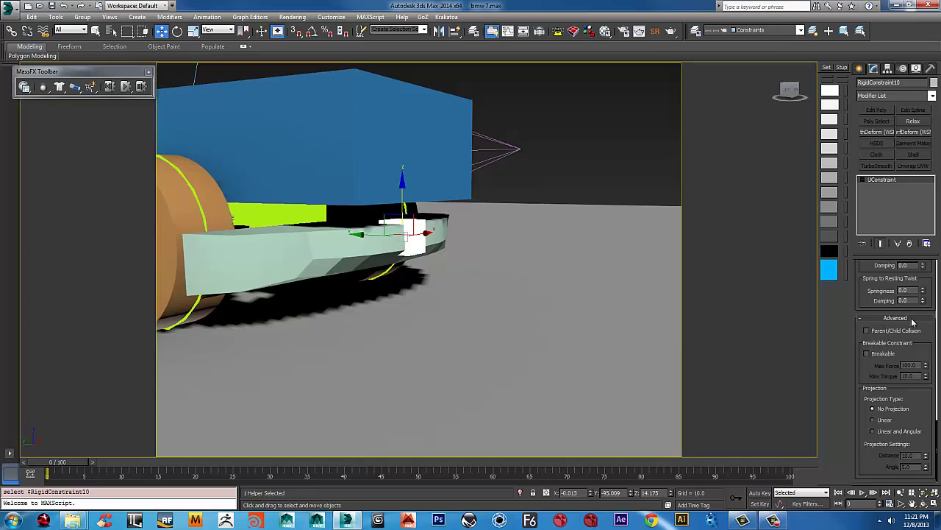
click(867, 353)
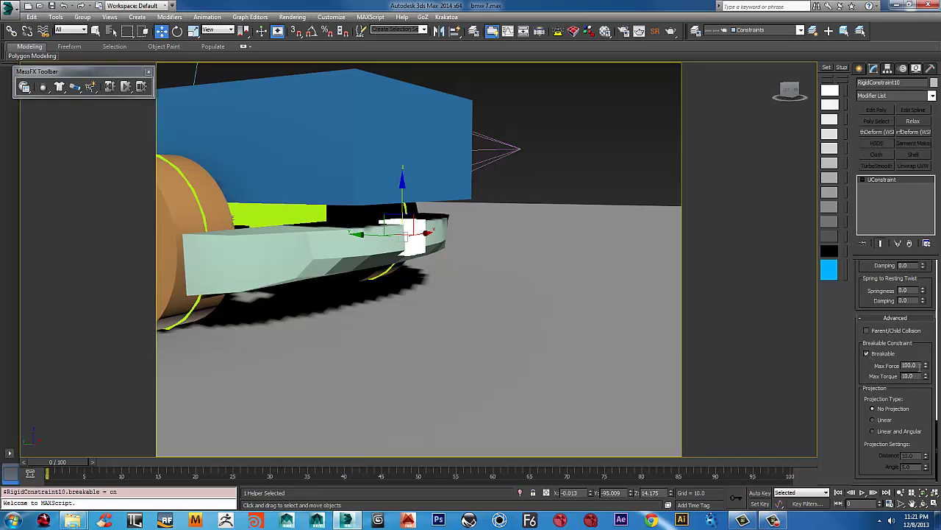
Step: Set the breakable constraint's Max Force and Max Torque to 1000 each
click(909, 365)
text(1000)
key(Return)
click(915, 375)
text(1000)
key(Return)
Step: Clear the selection, run the MassFX simulation with both the car and the wall in view, and reset it
click(512, 147)
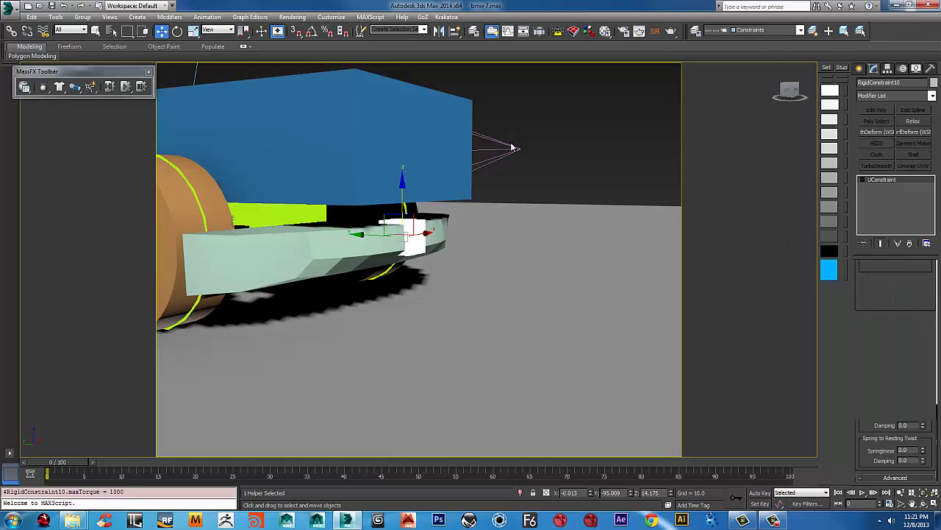
scroll(513, 147, down, 5)
alt+middle_drag(513, 147, 479, 198)
middle_drag(578, 199, 447, 214)
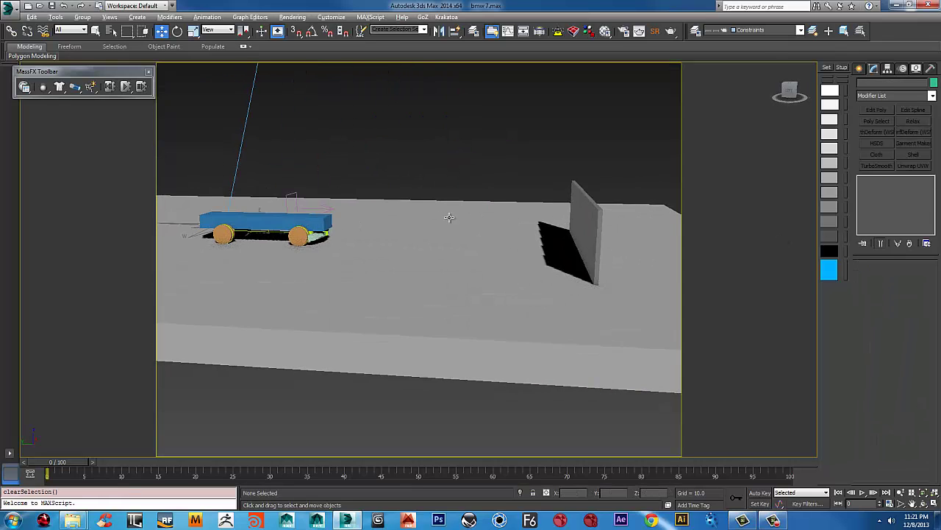
click(126, 86)
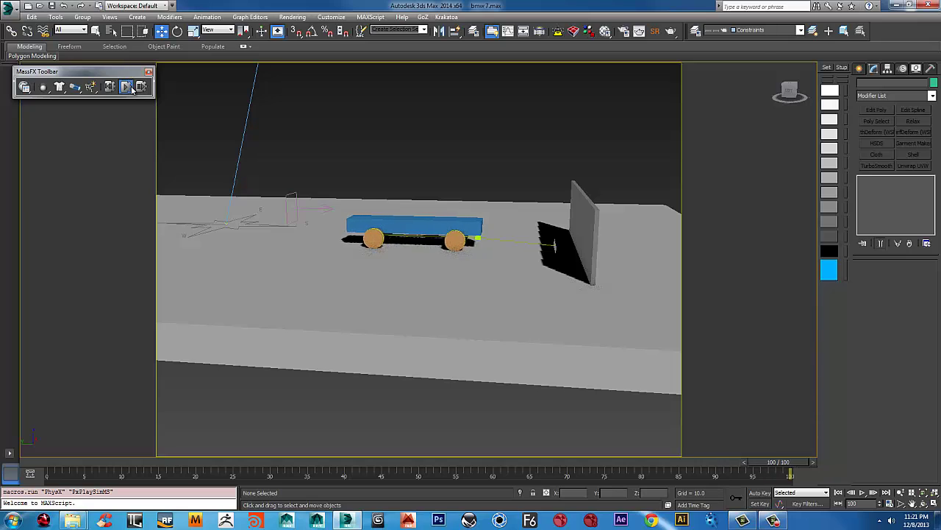
click(109, 86)
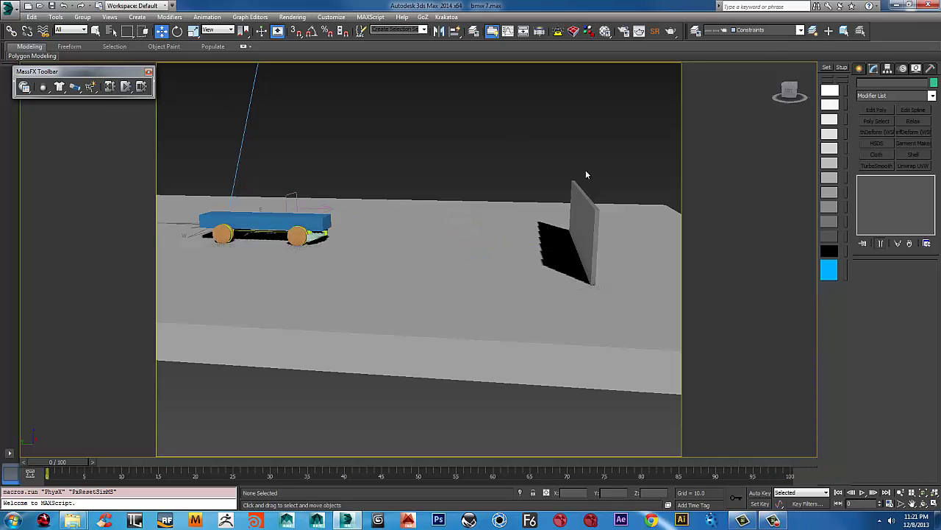
Step: Set the viewport display to Shaded, run the crash simulation again, and reset it to the start
scroll(587, 173, up, 4)
drag(97, 73, 71, 141)
click(75, 69)
click(96, 89)
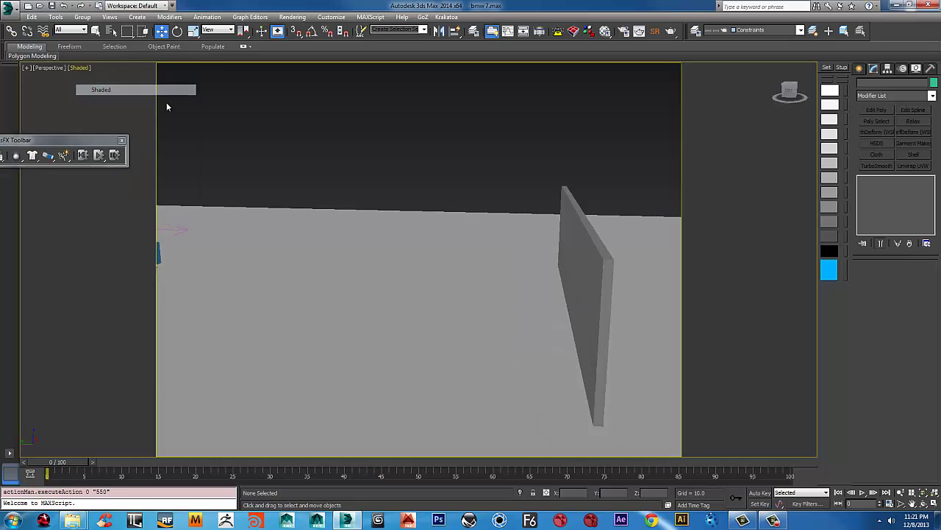
scroll(516, 196, down, 5)
scroll(521, 201, up, 5)
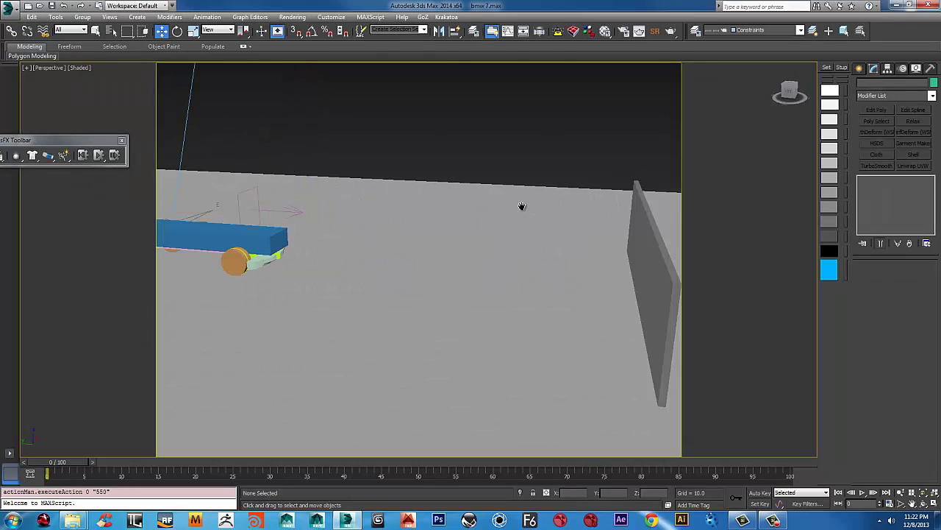
click(100, 155)
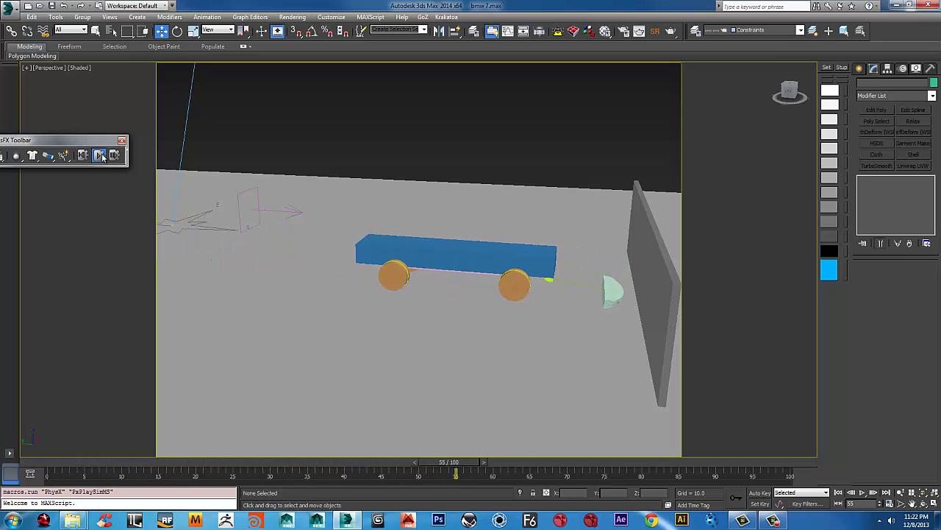
click(82, 155)
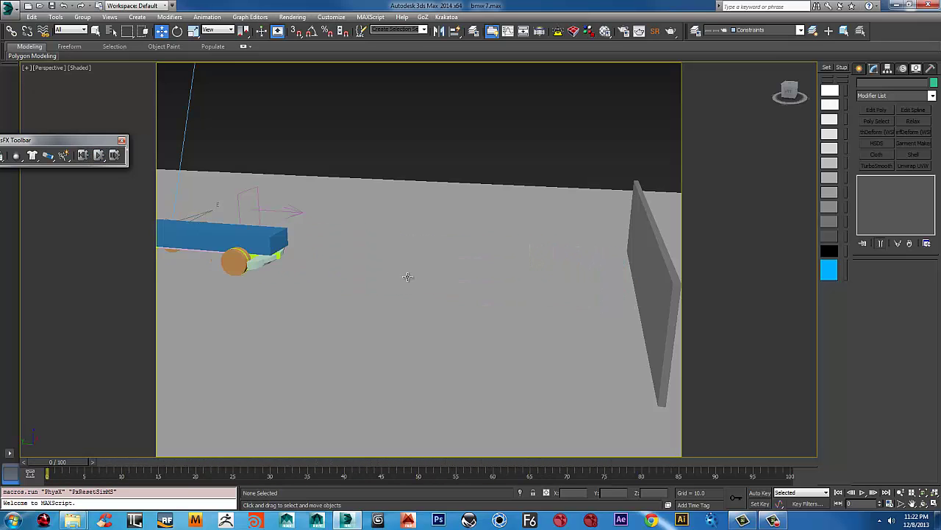
Step: Unhide the Car_Body layer so the detailed car model shows over the proxy geometry
alt+middle_drag(407, 276, 441, 274)
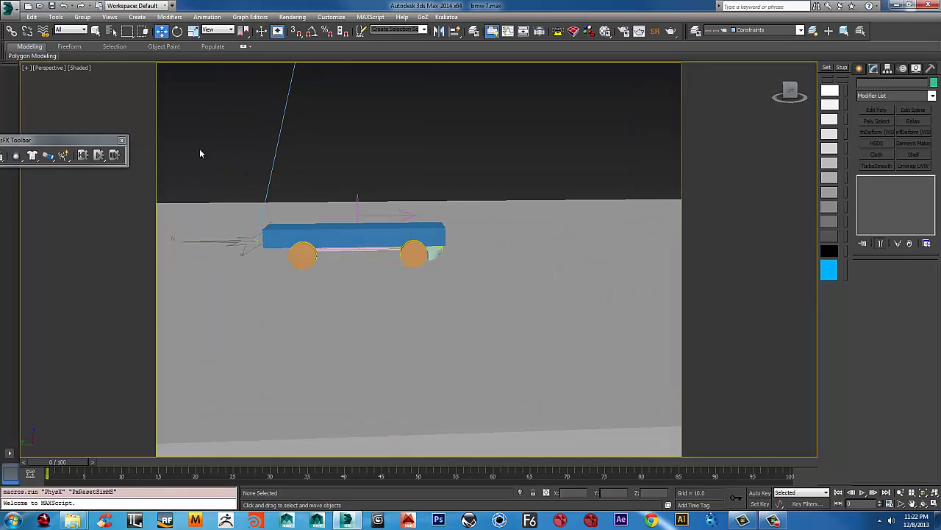
alt+middle_drag(393, 163, 618, 170)
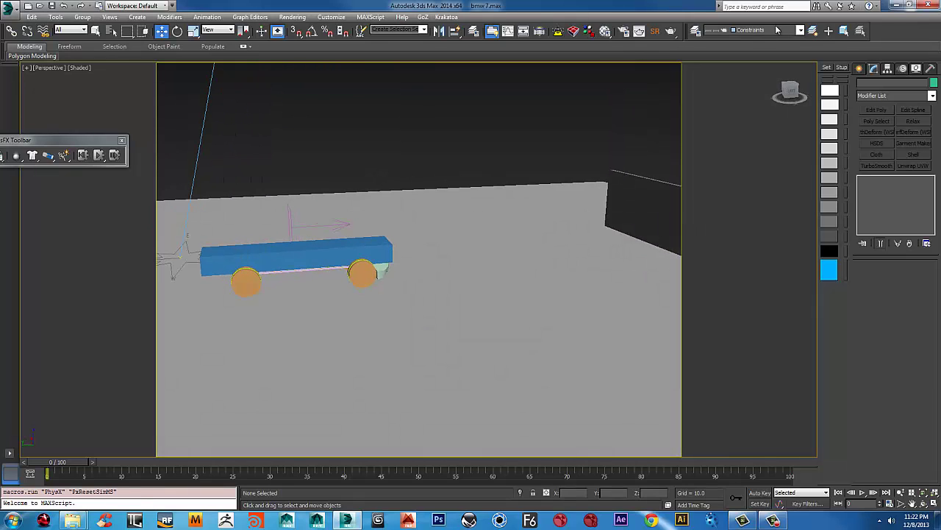
click(799, 30)
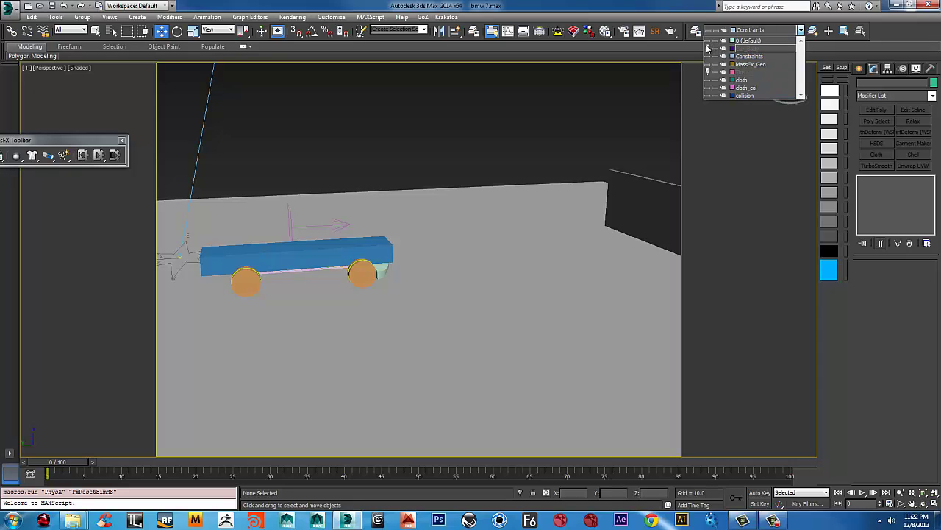
click(708, 49)
click(617, 103)
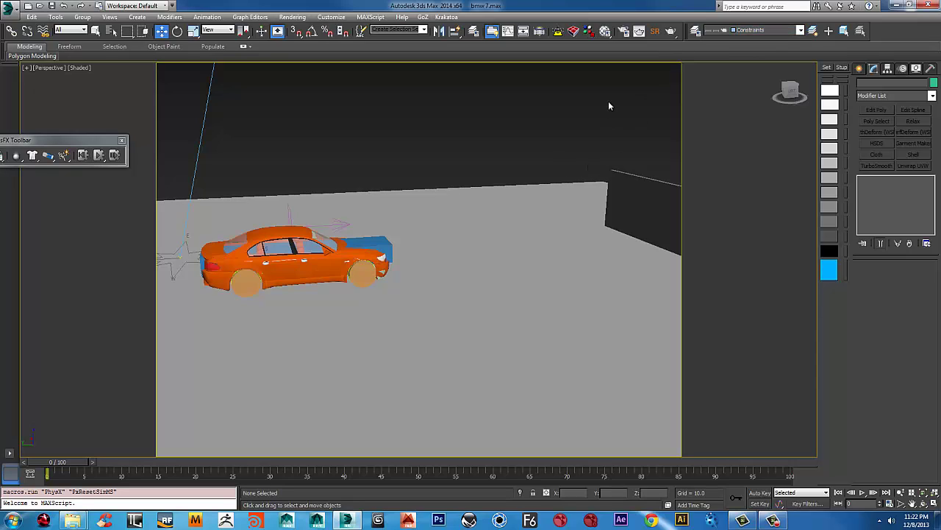
Step: Switch to the Left view in wireframe display and select the bmw7 car mesh at its front end
key(l)
key(z)
scroll(444, 294, up, 2)
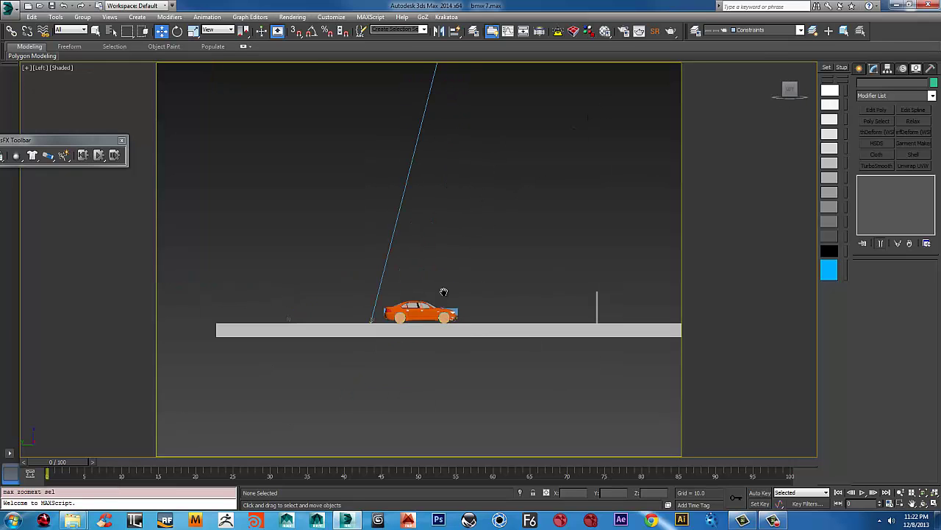
scroll(479, 164, up, 8)
key(F3)
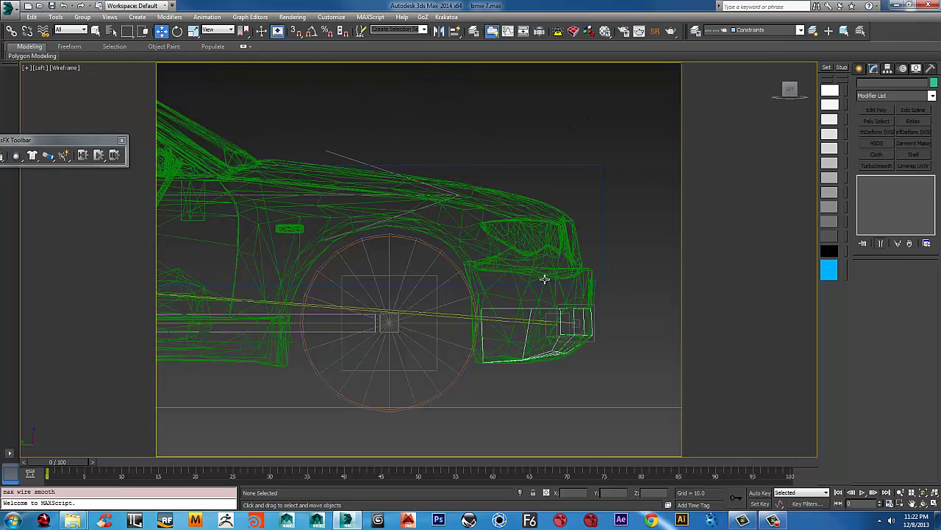
click(545, 279)
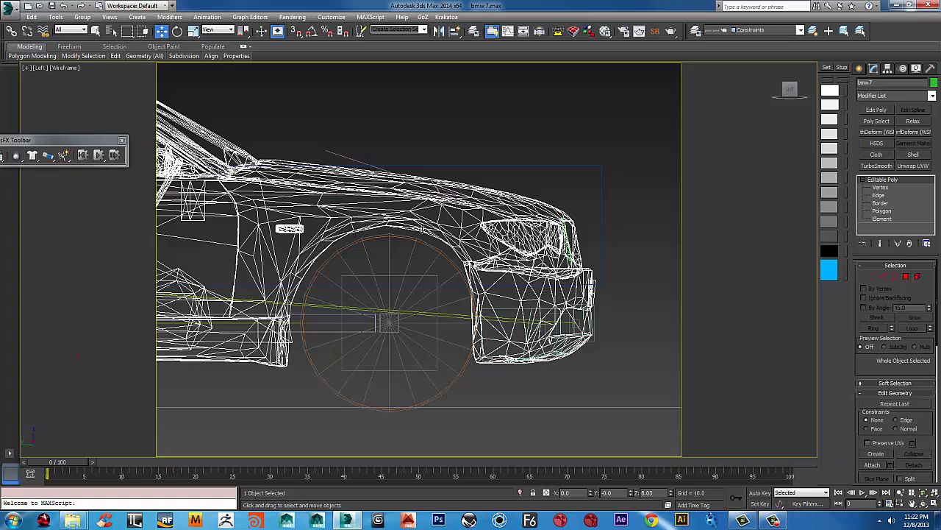
Step: Detach the front bumper element from the bmw7 mesh as a separate object named front_Finder
scroll(423, 229, down, 2)
middle_drag(423, 230, 394, 179)
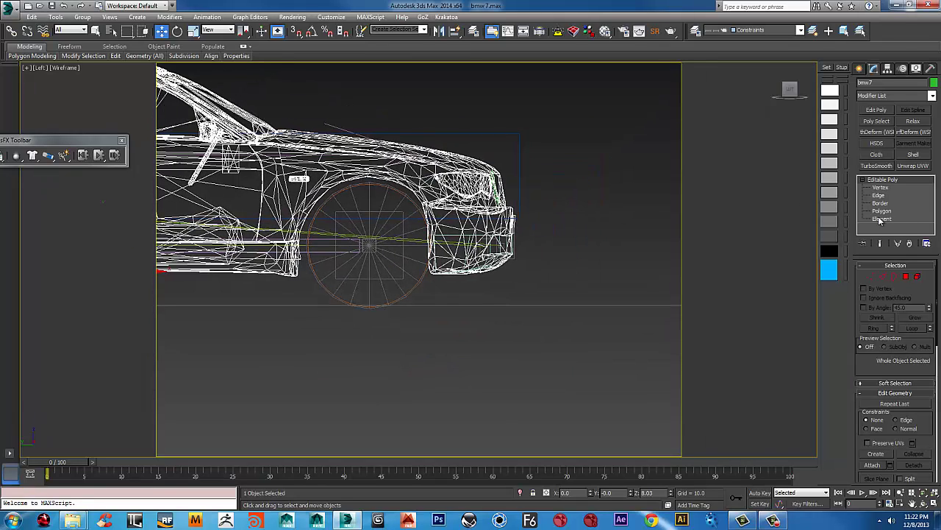
click(882, 218)
click(463, 269)
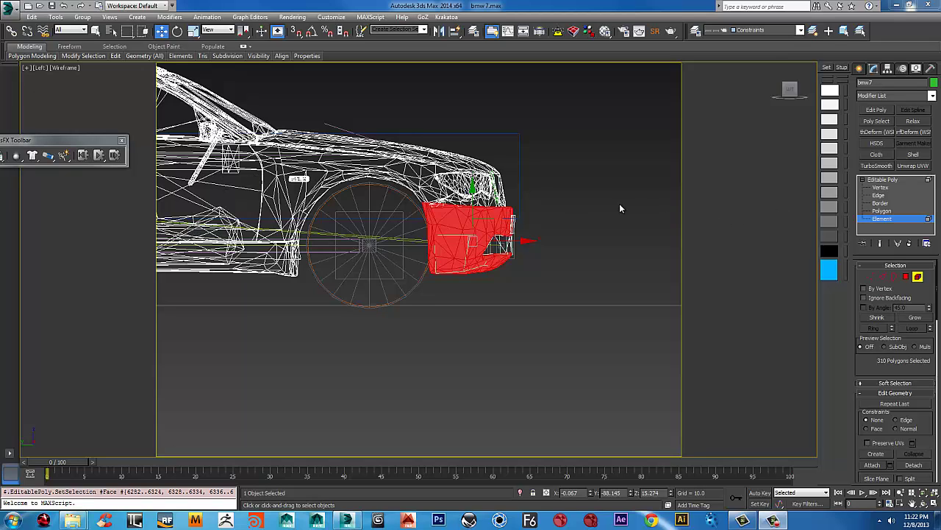
click(912, 466)
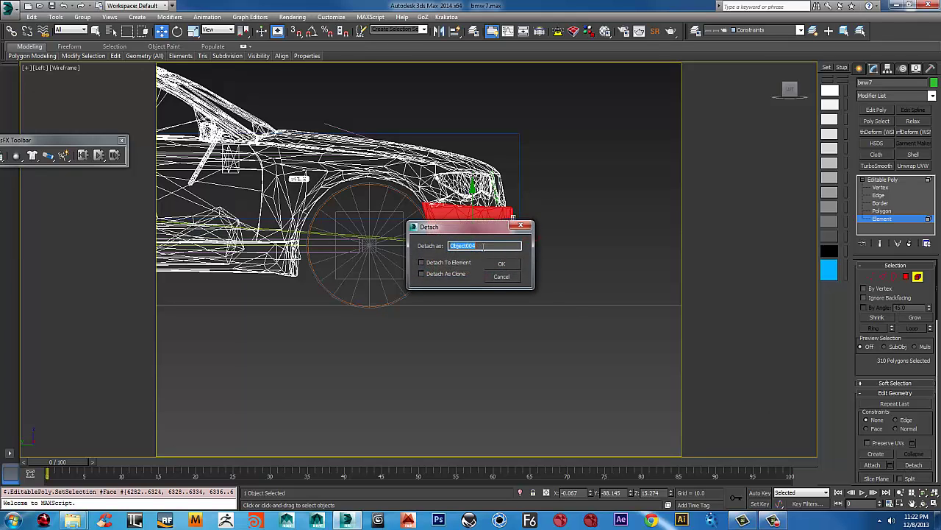
text(front_Finder)
click(500, 263)
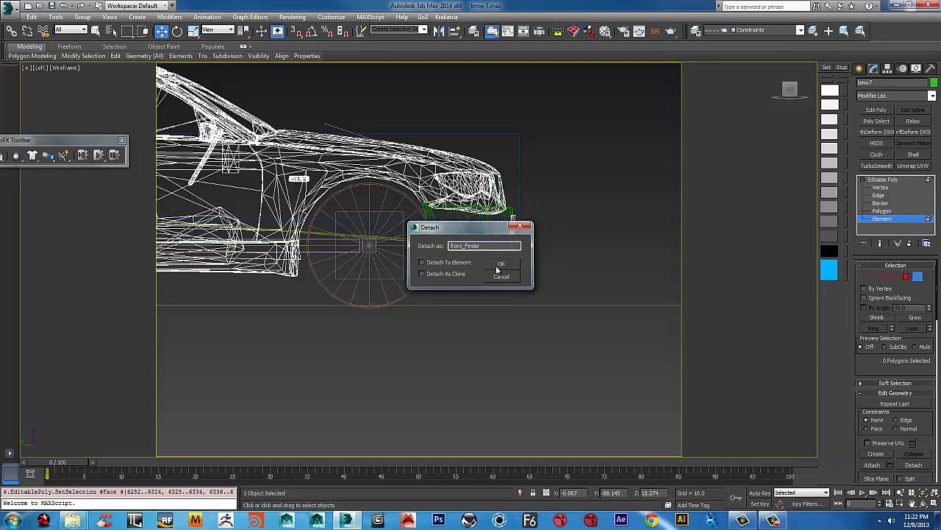
Step: Add the detached front bumper to the cloth layer and rename it front_Finder_Colth
click(860, 69)
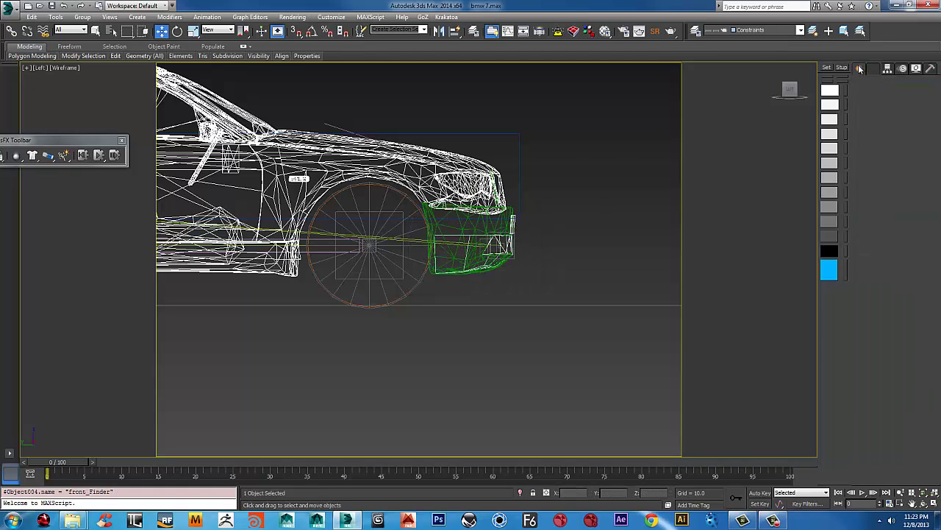
click(566, 181)
click(454, 224)
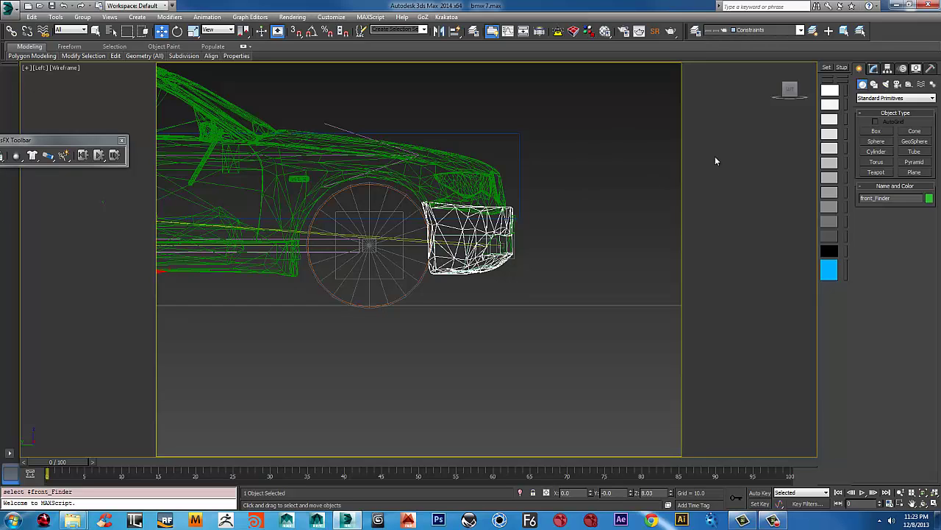
click(812, 31)
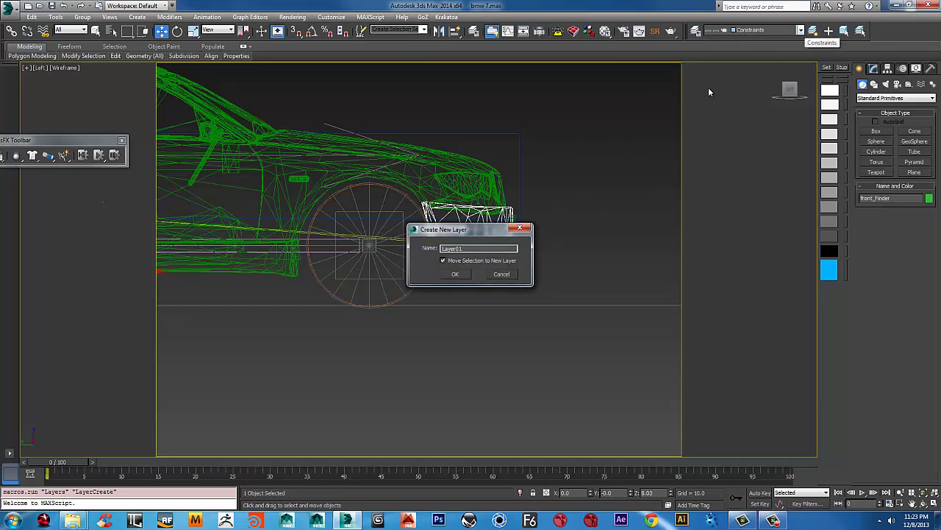
click(501, 275)
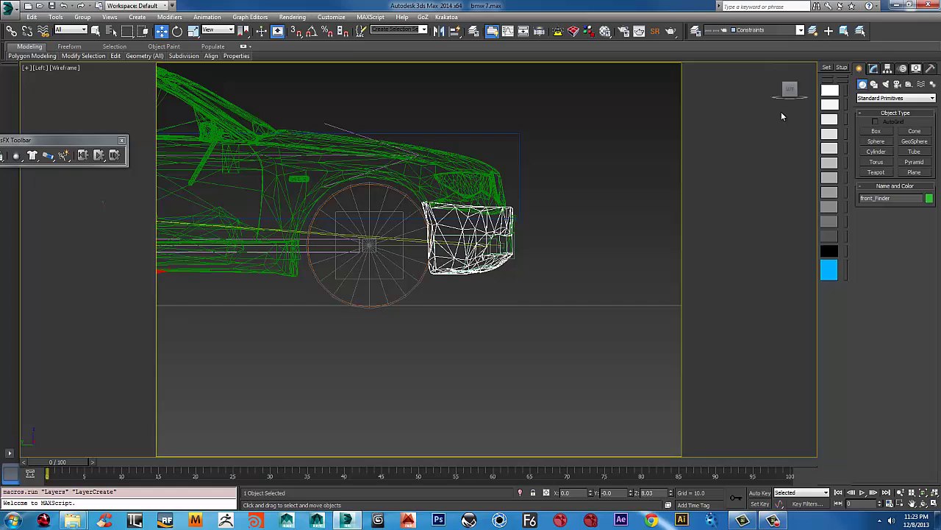
click(800, 31)
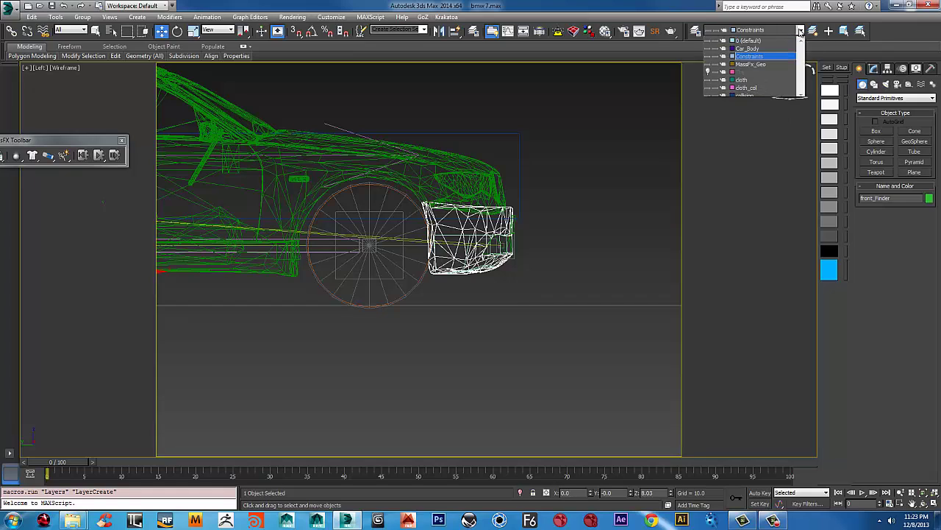
click(744, 80)
click(827, 31)
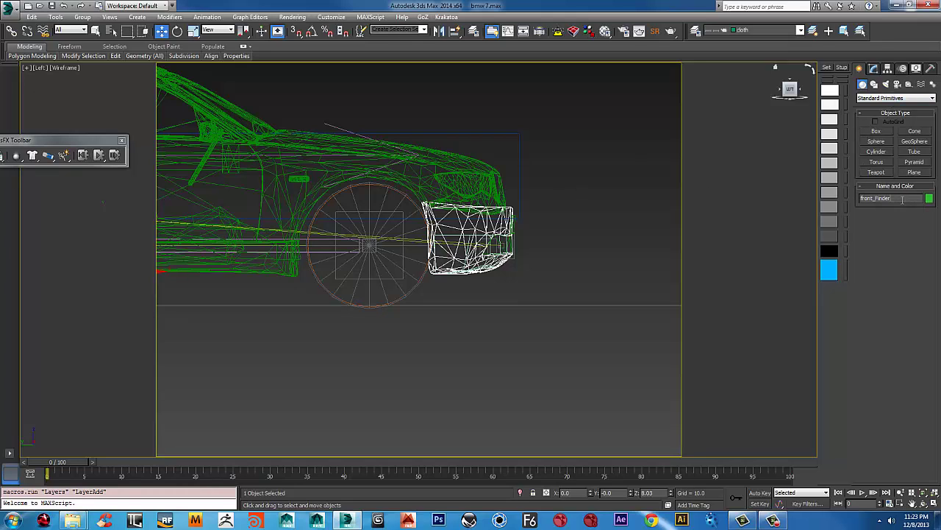
click(904, 199)
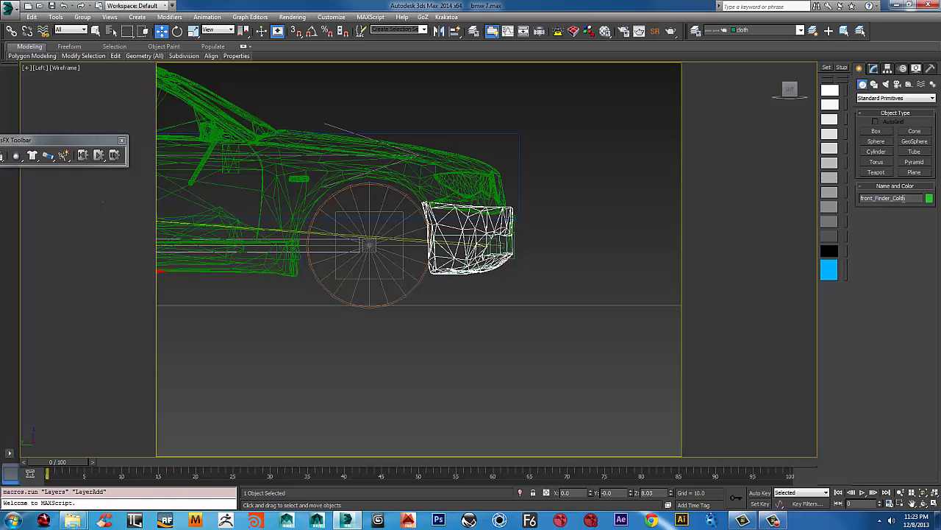
Step: Link the detached front bumper mesh as a child of the proxy bumper box Box003
scroll(432, 221, up, 3)
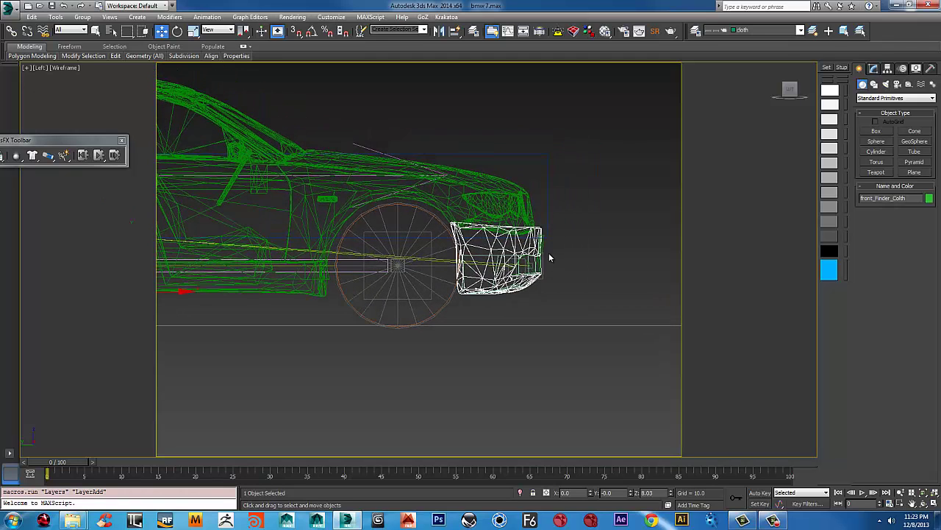
scroll(462, 255, up, 3)
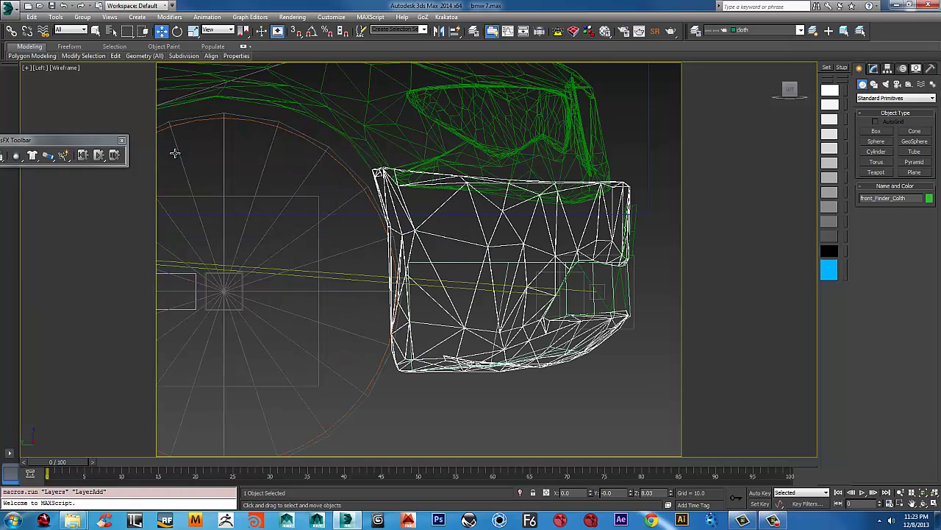
click(11, 30)
scroll(378, 257, up, 4)
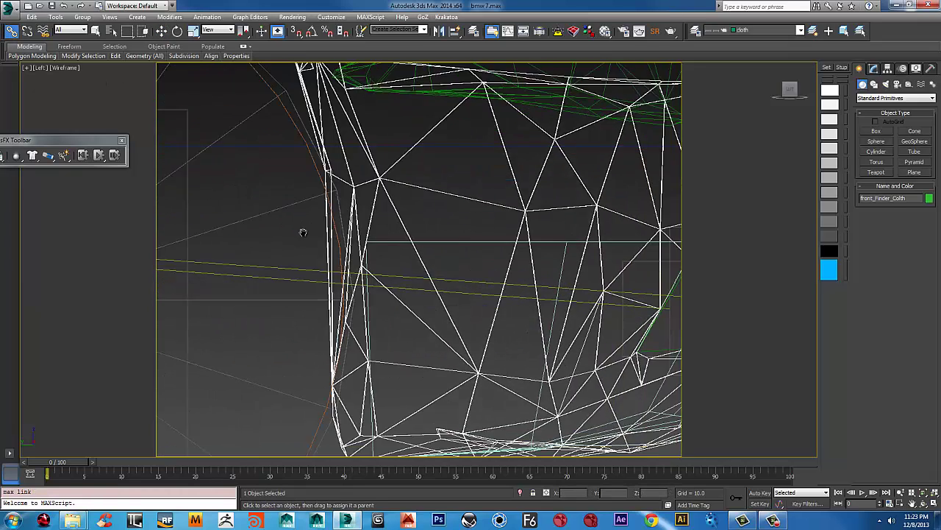
middle_drag(510, 253, 380, 253)
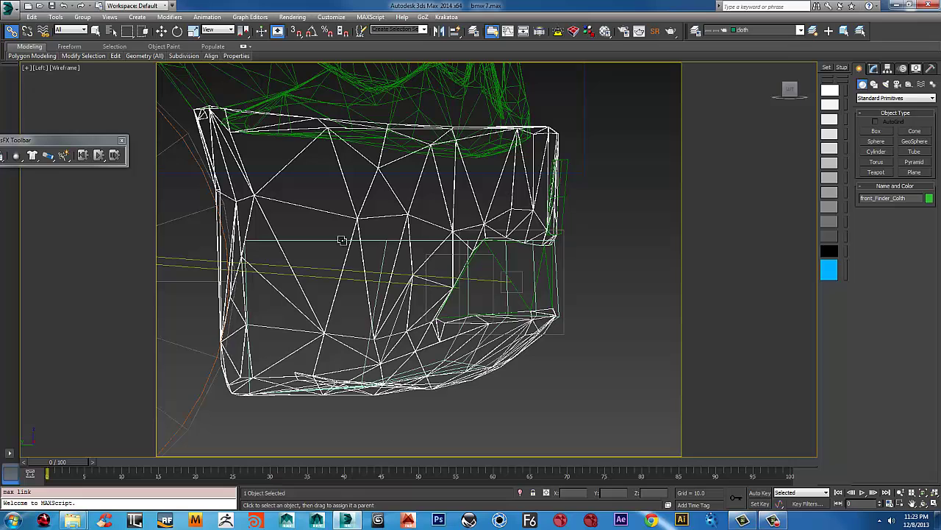
drag(346, 262, 380, 272)
scroll(380, 272, down, 4)
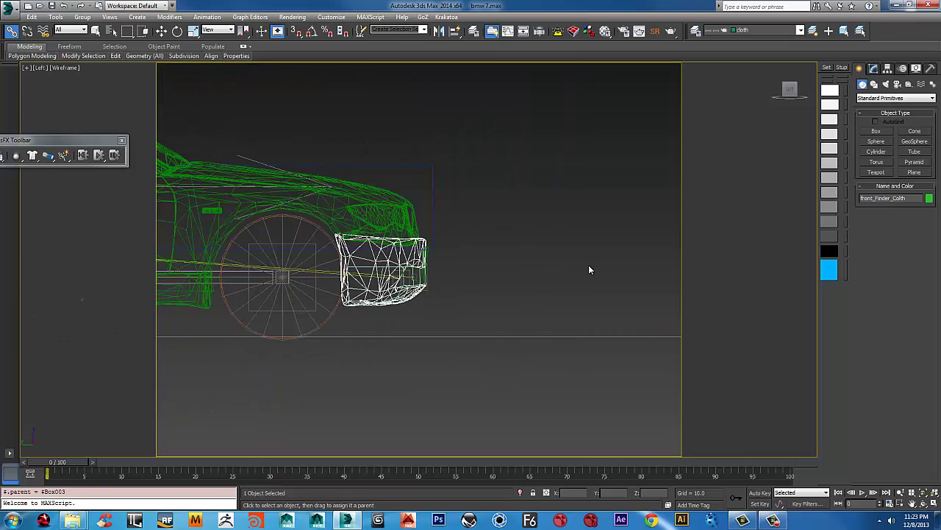
Step: Center the pivot of front_Finder_Colth on its own geometry
click(888, 69)
click(897, 131)
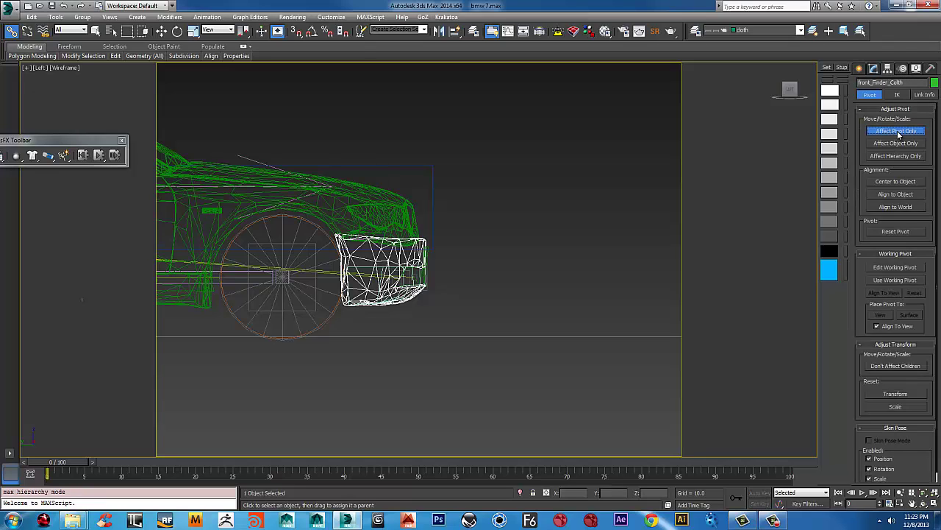
click(897, 132)
click(902, 132)
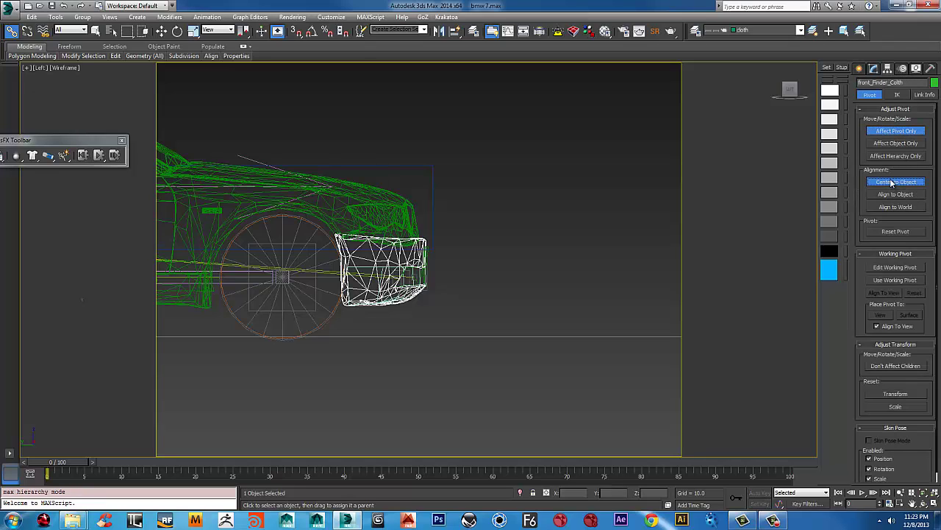
click(892, 182)
click(860, 70)
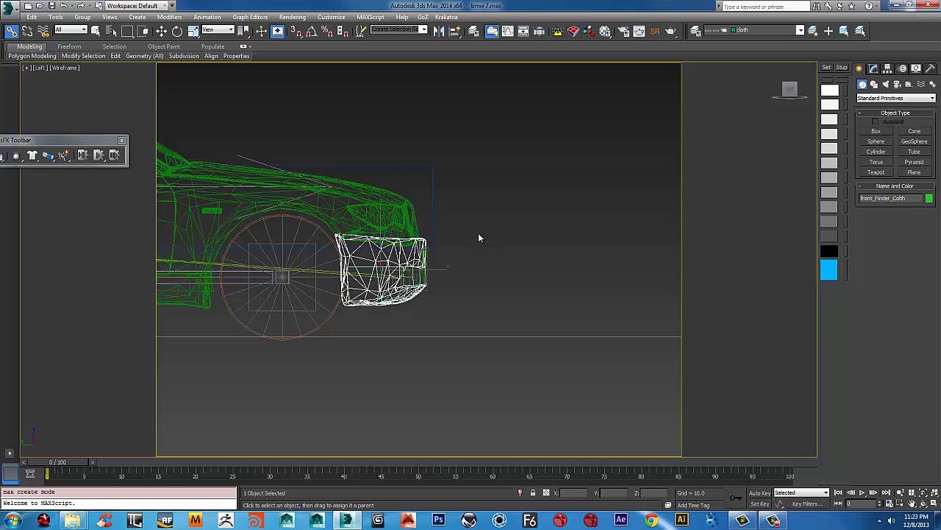
Step: Clear the selection, check the car's front in shaded display, and select the bmw7 body mesh in wireframe display
scroll(478, 235, down, 3)
middle_drag(479, 235, 567, 215)
scroll(510, 174, down, 2)
scroll(510, 227, up, 4)
click(492, 181)
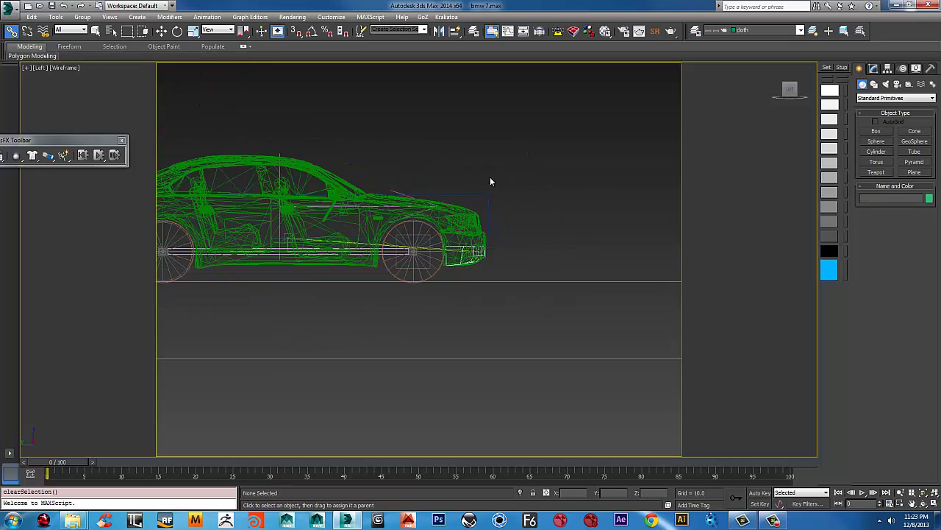
scroll(478, 213, up, 2)
scroll(478, 212, up, 2)
key(F3)
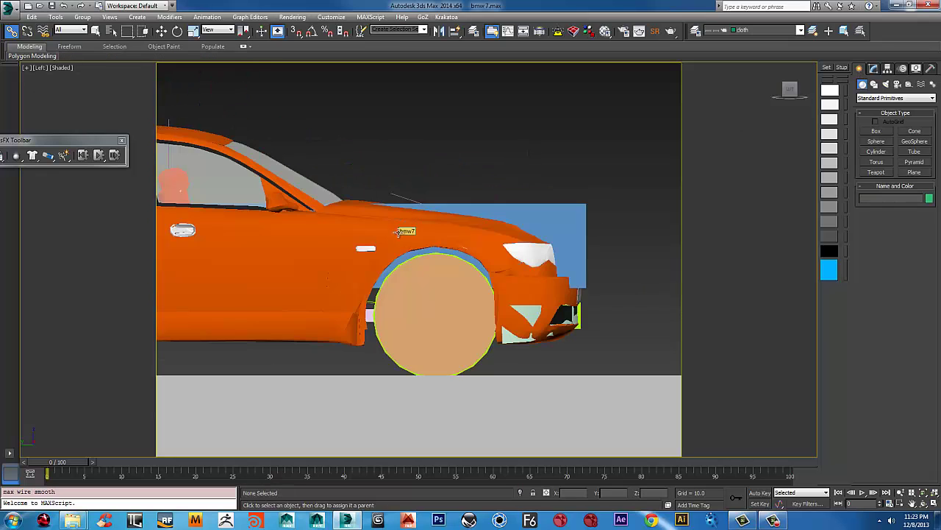
scroll(446, 233, down, 2)
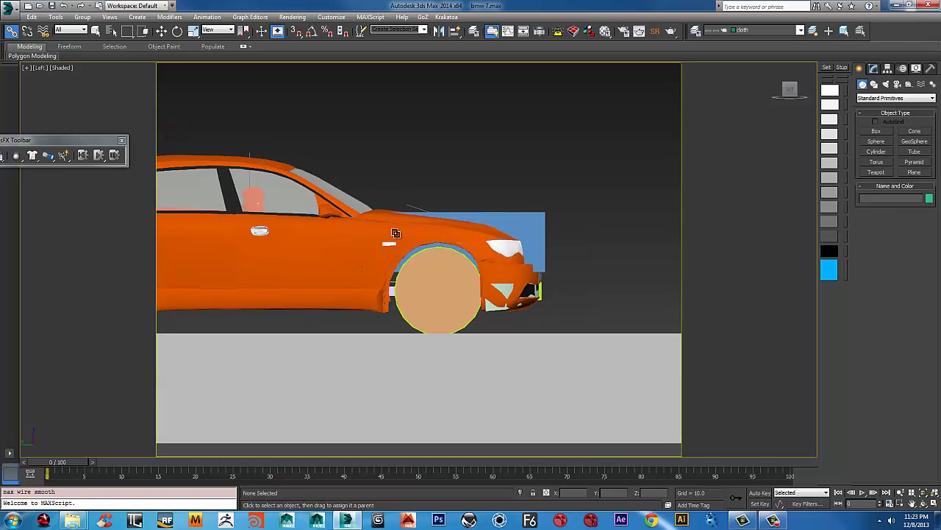
click(395, 233)
key(w)
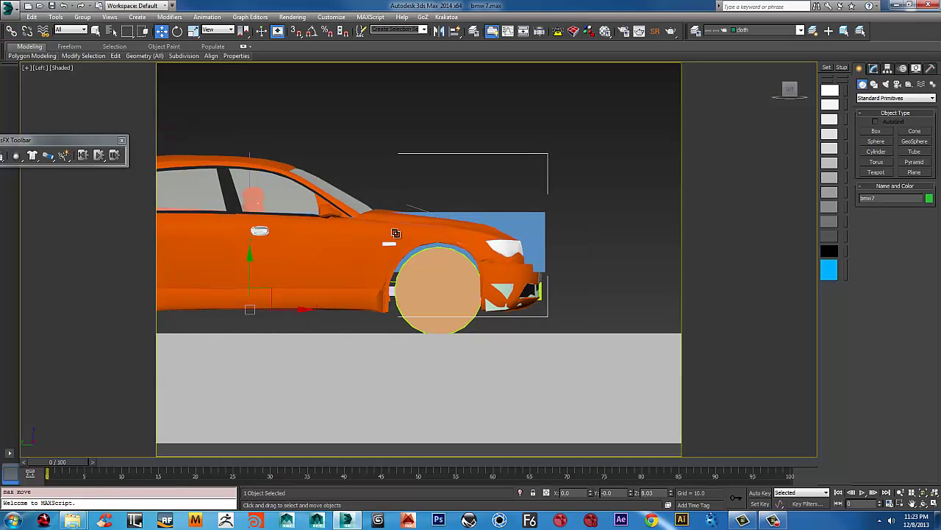
key(F3)
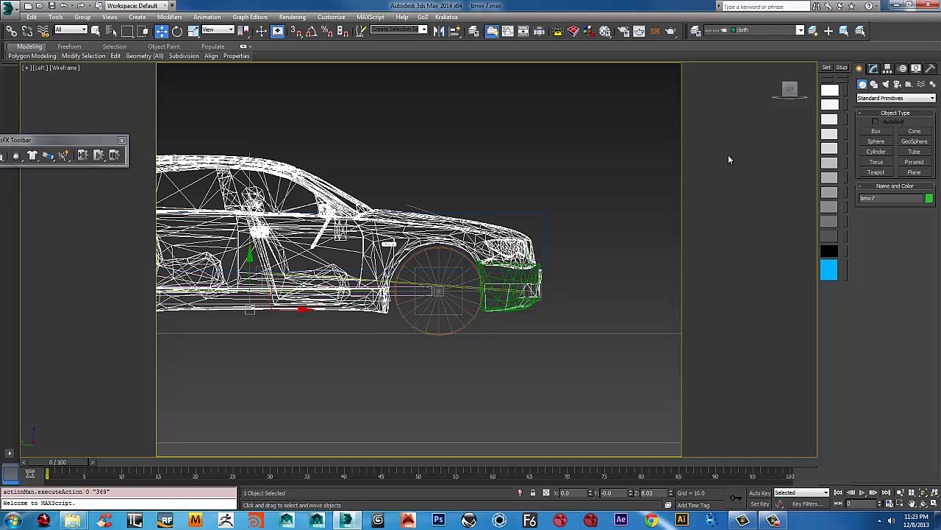
Step: Select the hood, front fender and nose panel elements of the bmw7 mesh ahead of the doors
key(5)
scroll(456, 237, up, 4)
drag(435, 116, 390, 302)
middle_drag(552, 272, 509, 231)
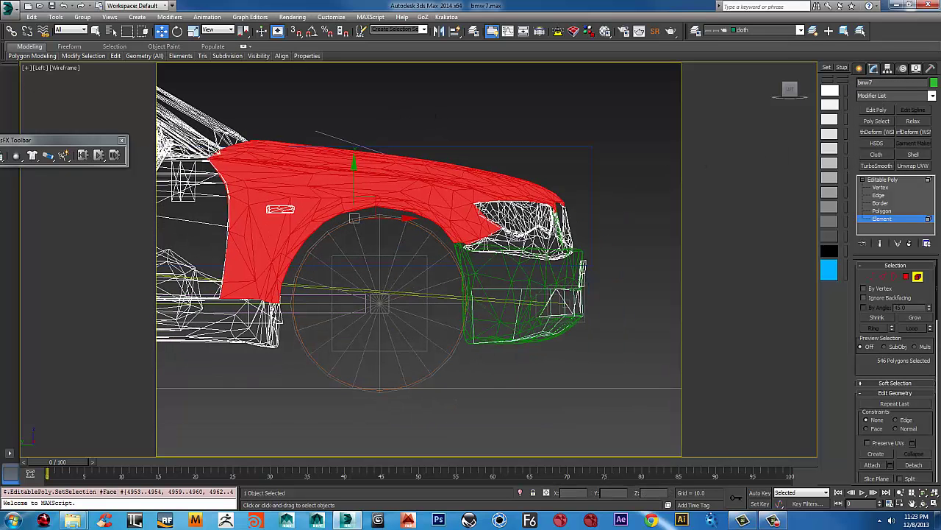
middle_drag(486, 202, 447, 199)
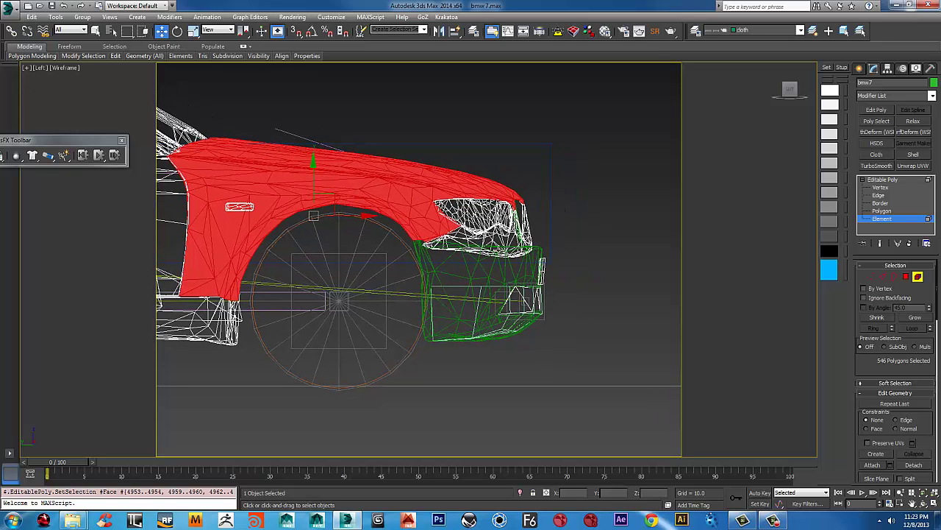
click(505, 249)
ctrl+click(374, 192)
ctrl+click(458, 174)
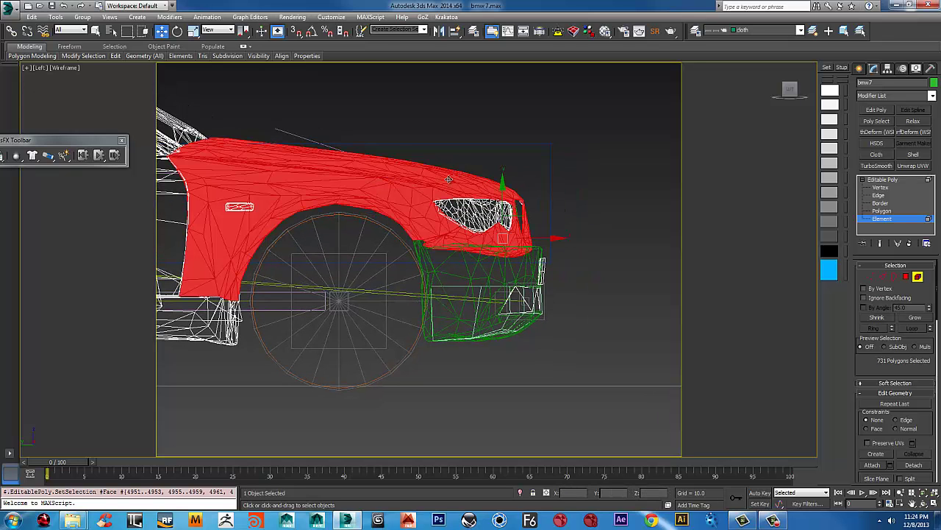
scroll(521, 282, down, 2)
middle_drag(479, 240, 520, 274)
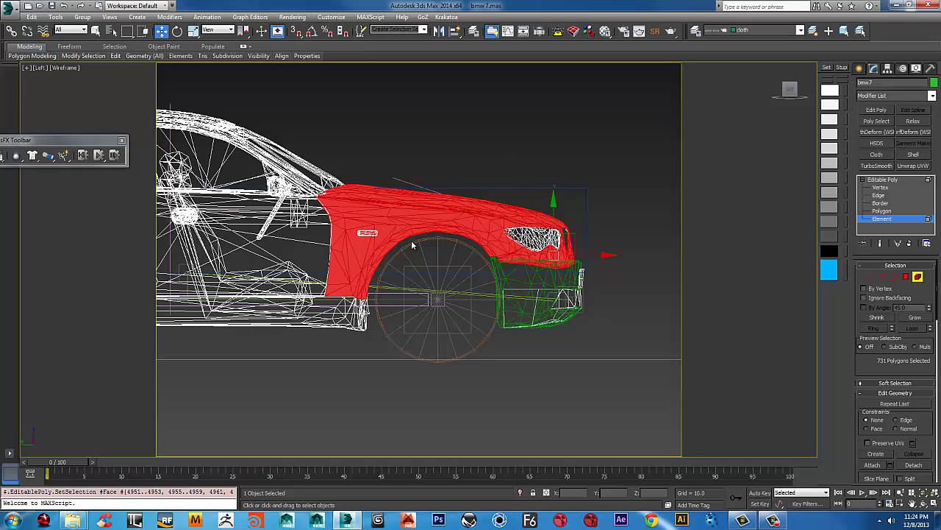
click(510, 219)
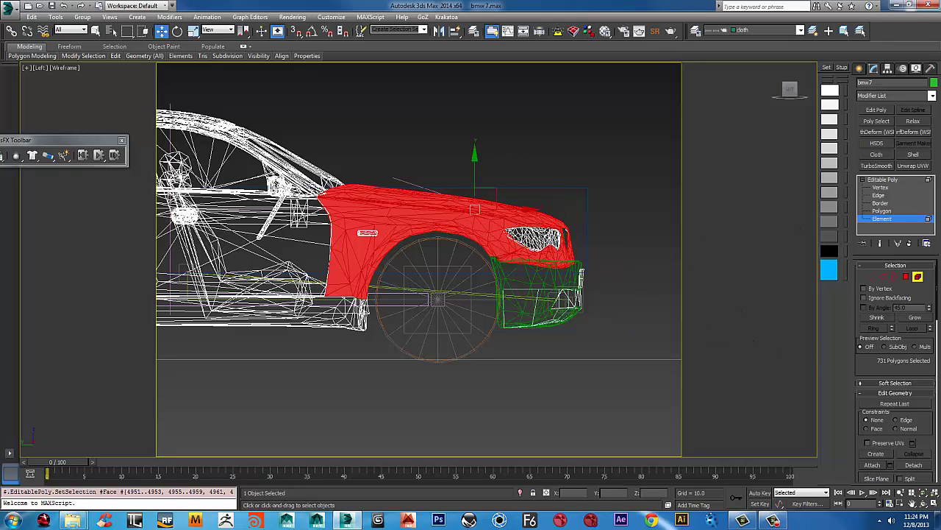
Step: Try to detach the selected hood, fender and nose elements from bmw7 as a separate object named car_Front_cloth
click(914, 466)
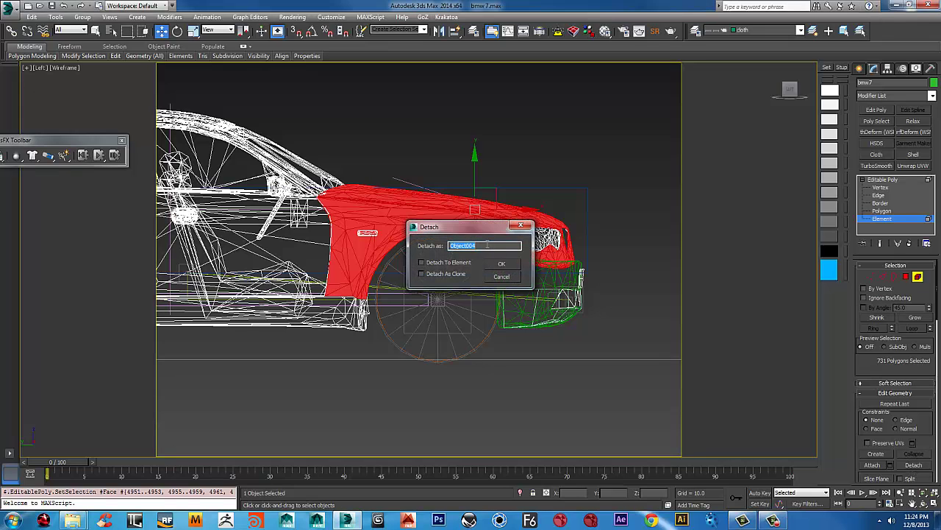
text(car_Front_cloth)
click(500, 263)
alt+middle_drag(496, 264, 383, 232)
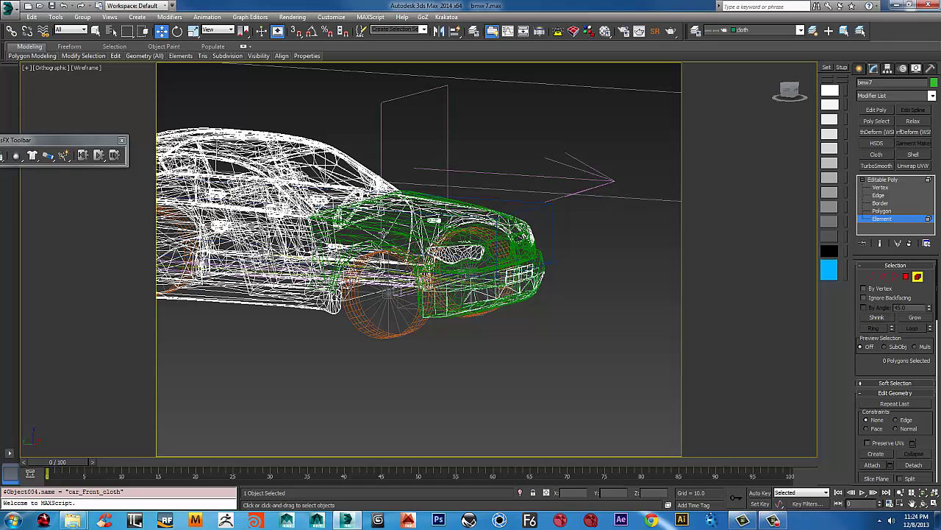
Step: Examine both sides of the car front outside element editing and undo the last detach
key(l)
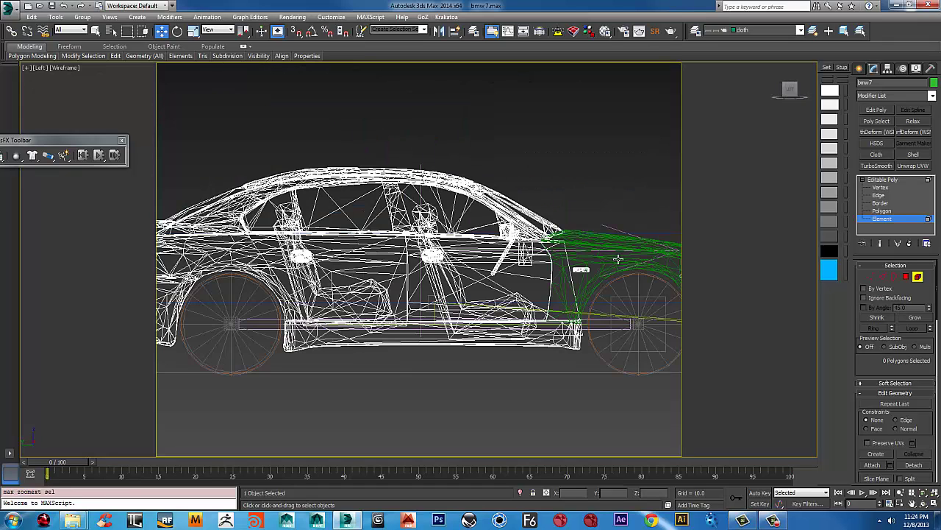
key(z)
middle_drag(427, 239, 406, 239)
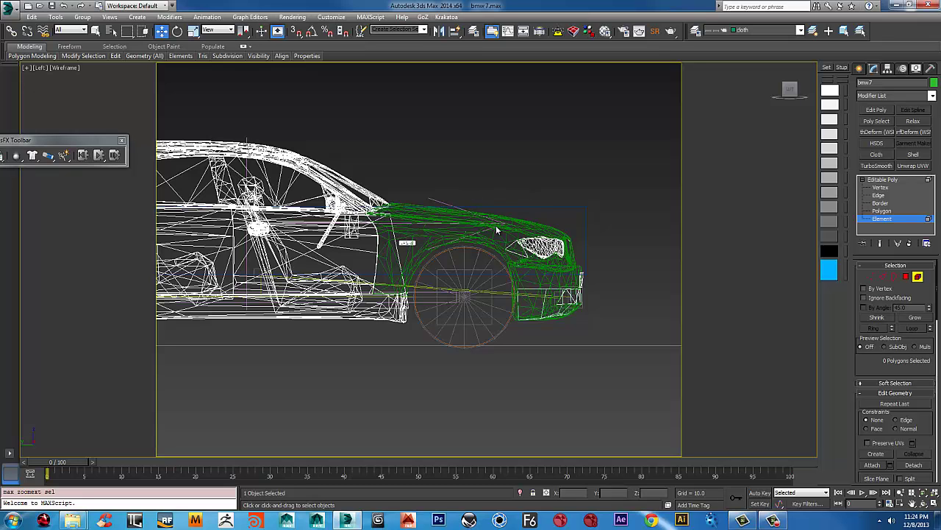
scroll(496, 229, up, 3)
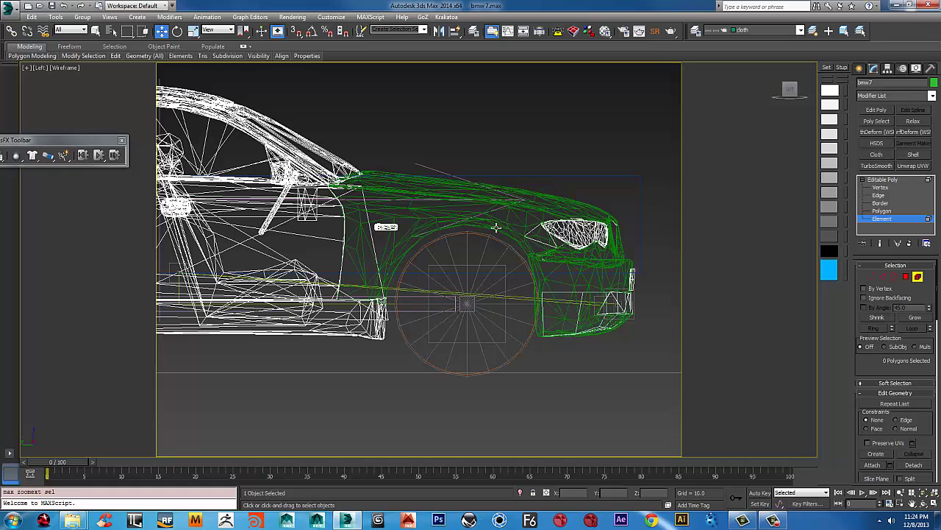
scroll(506, 240, down, 3)
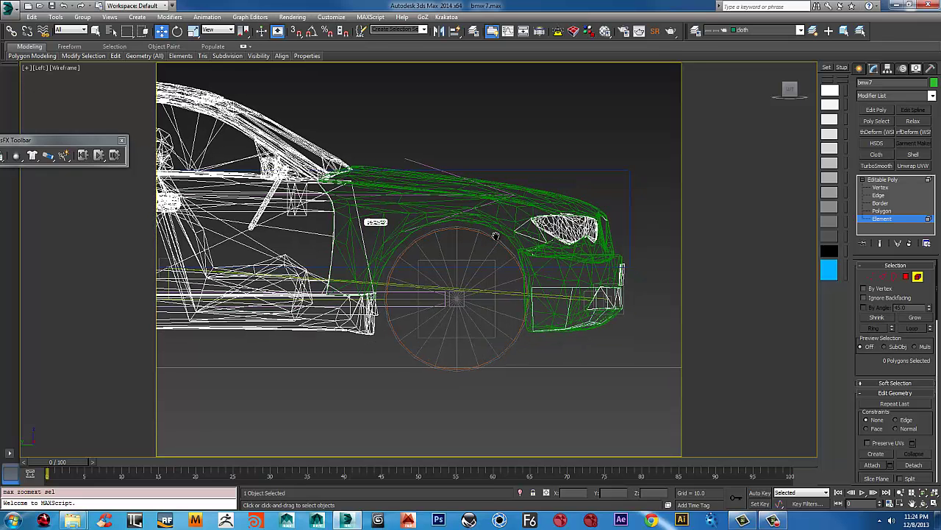
click(883, 179)
scroll(590, 230, down, 3)
alt+middle_drag(591, 231, 296, 245)
scroll(566, 264, up, 5)
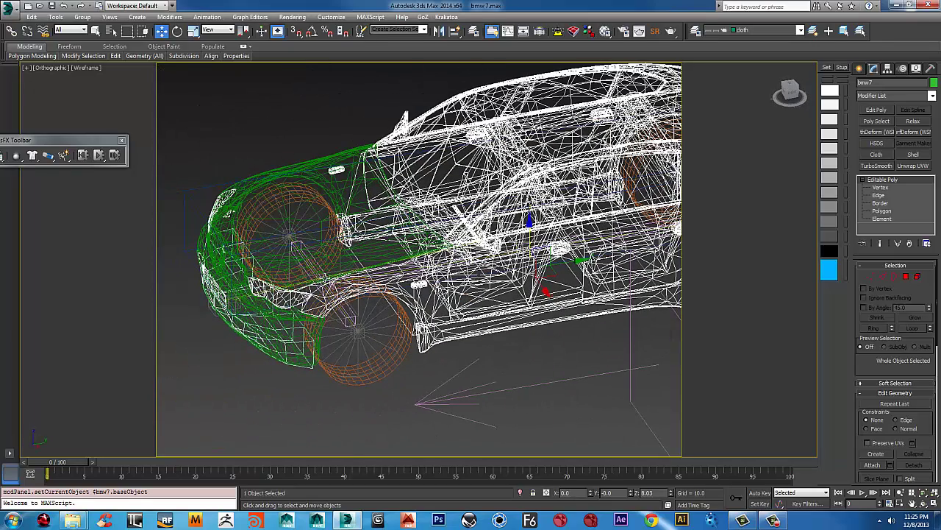
key(ctrl+z)
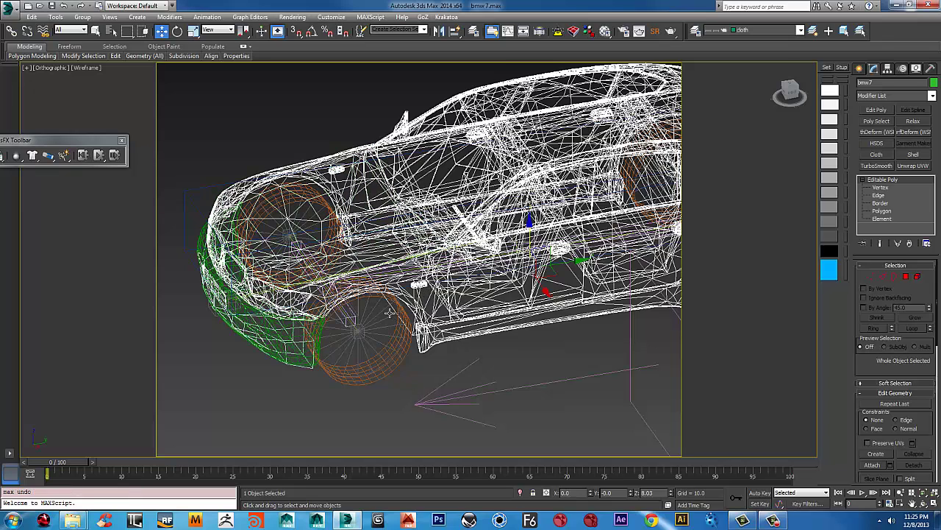
Step: Add the front fender element on the opposite side of the car to the selected hood and nose elements
alt+middle_drag(389, 313, 412, 315)
key(4)
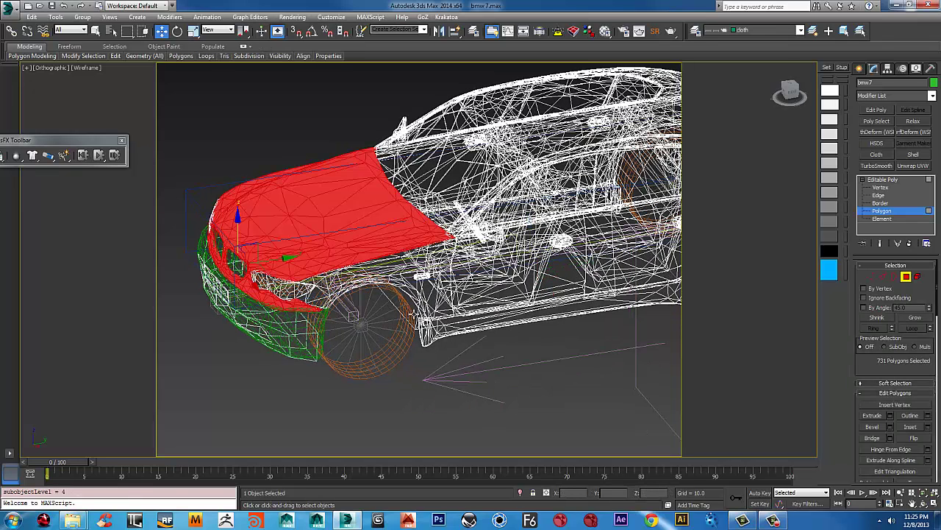
ctrl+click(368, 284)
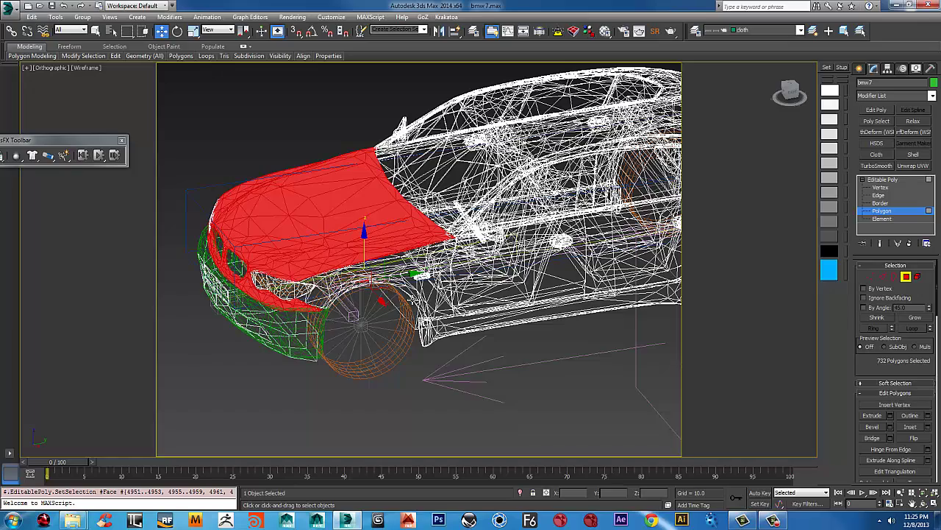
key(5)
ctrl+click(420, 288)
alt+middle_drag(425, 301, 399, 294)
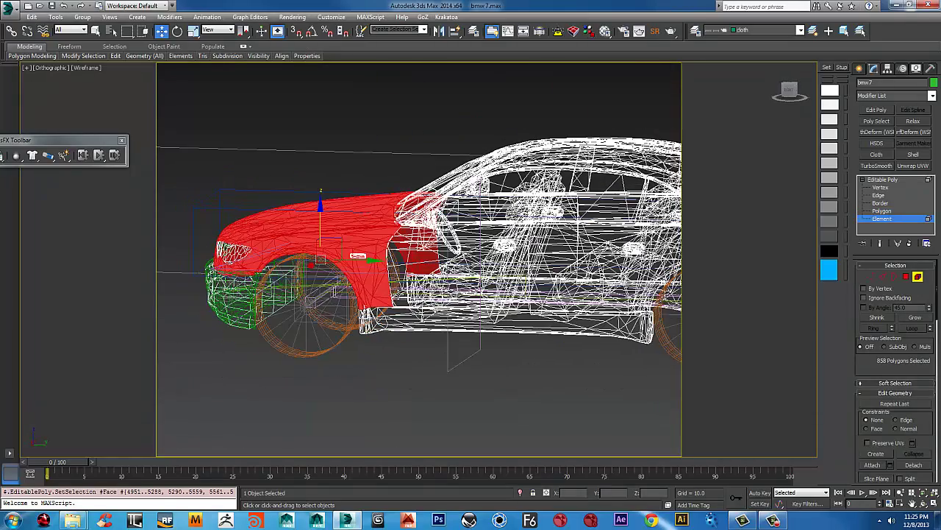
Step: Detach the selected hood, nose and both fender elements from bmw7 as a separate object named car_front_cloth
click(899, 465)
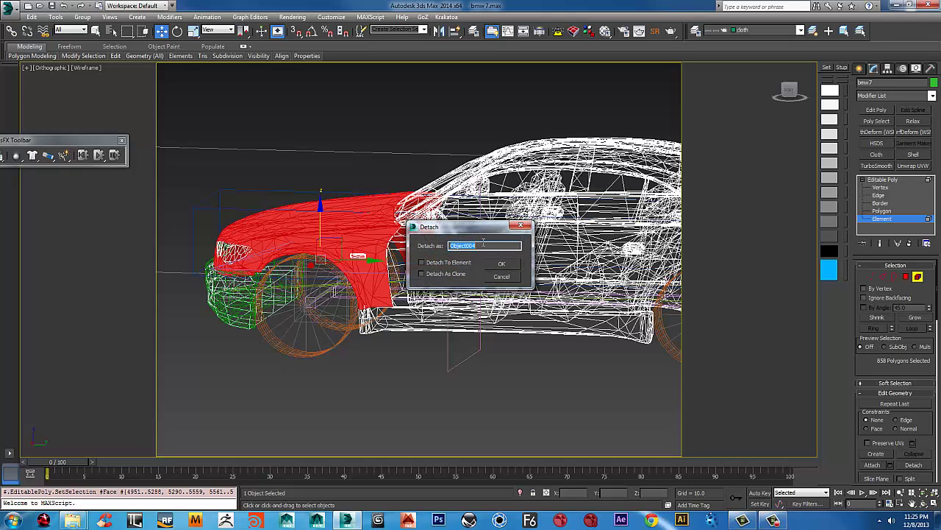
text(car_front_cloth)
click(421, 261)
click(421, 261)
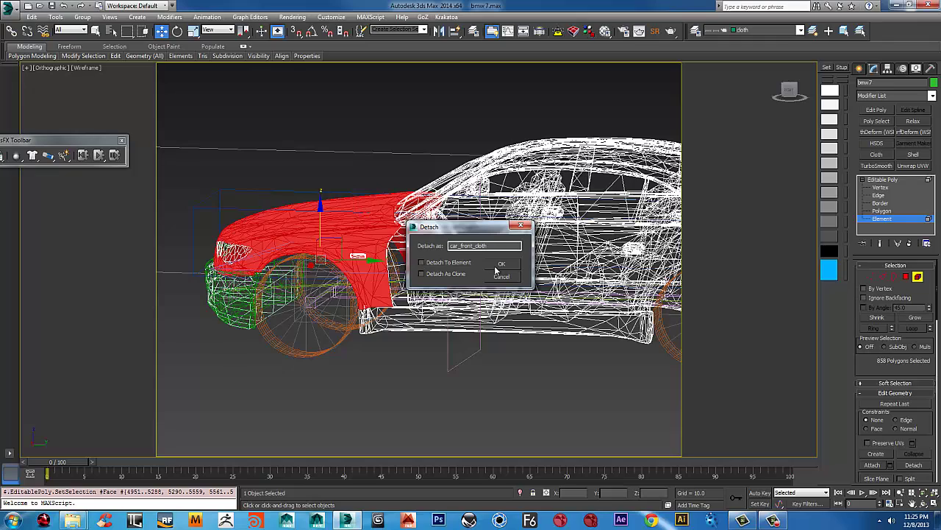
click(495, 266)
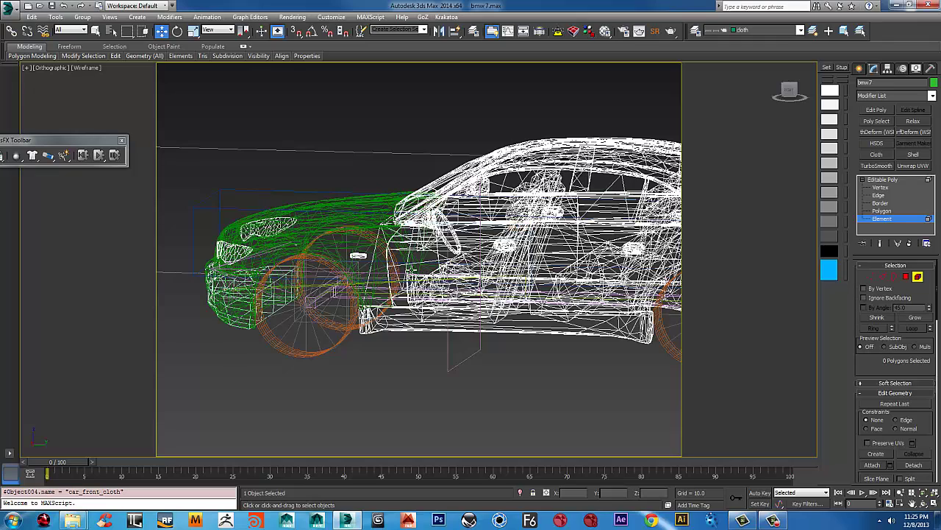
mouse_move(380, 245)
alt+middle_down()
mouse_move(406, 257)
mouse_move(393, 250)
alt+middle_up()
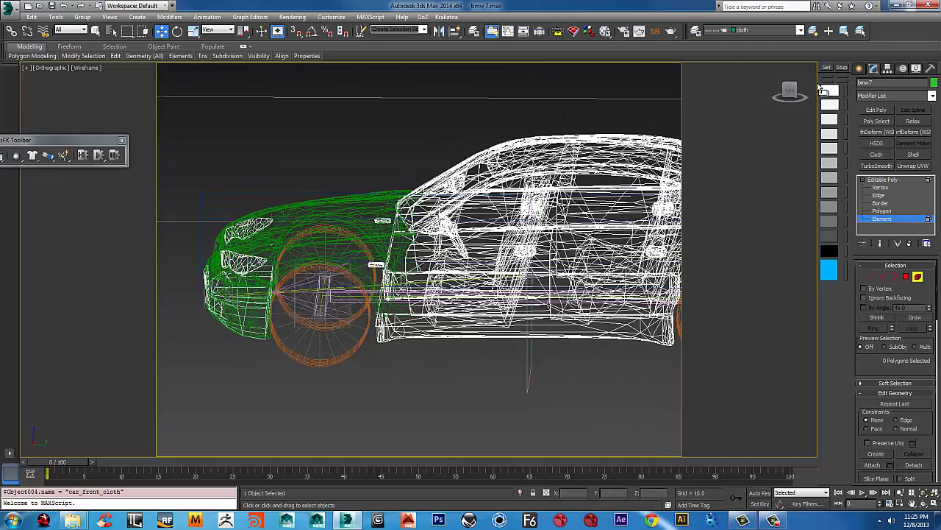
Step: Select car_front_cloth outside element editing and add it to the cloth layer
click(859, 67)
click(346, 208)
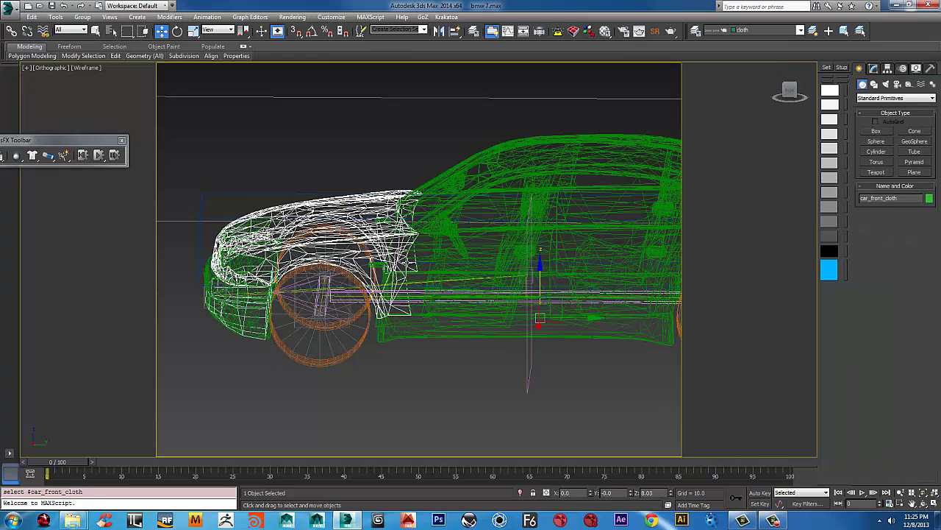
alt+middle_drag(347, 230, 412, 203)
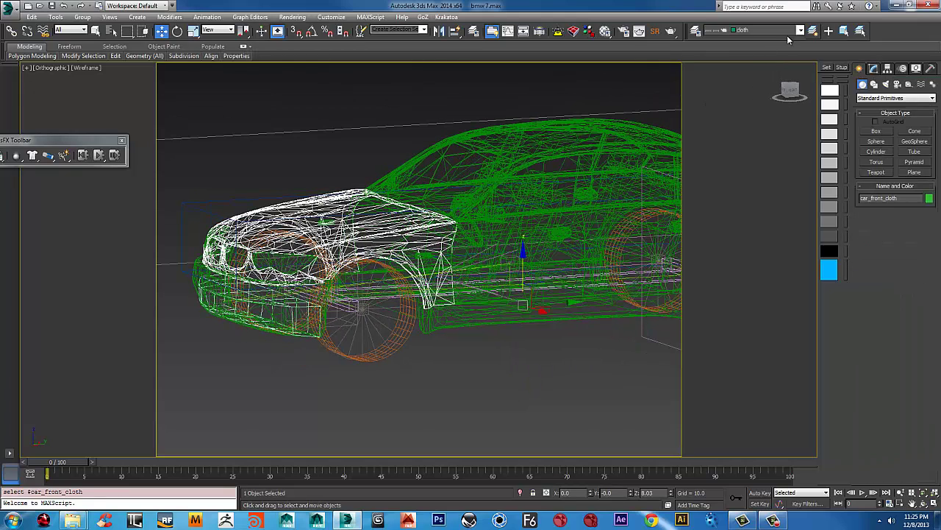
click(828, 31)
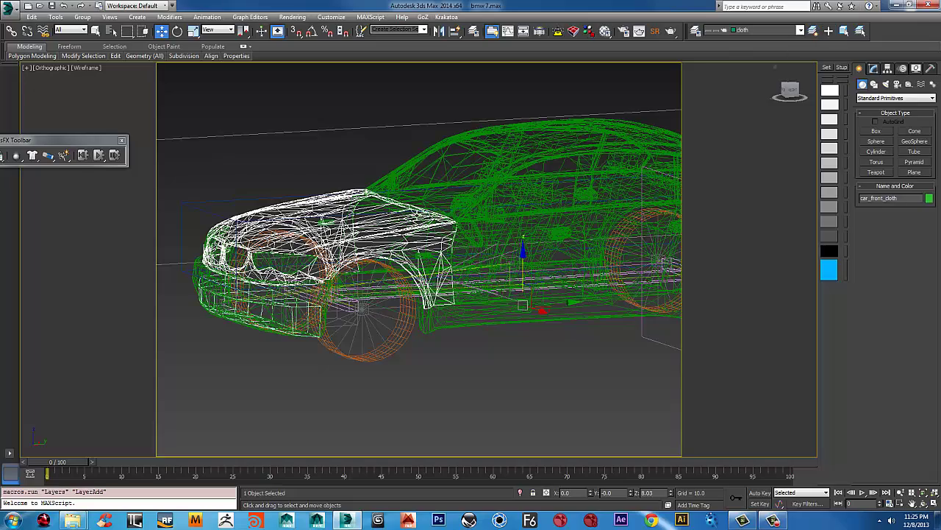
alt+middle_drag(418, 217, 372, 265)
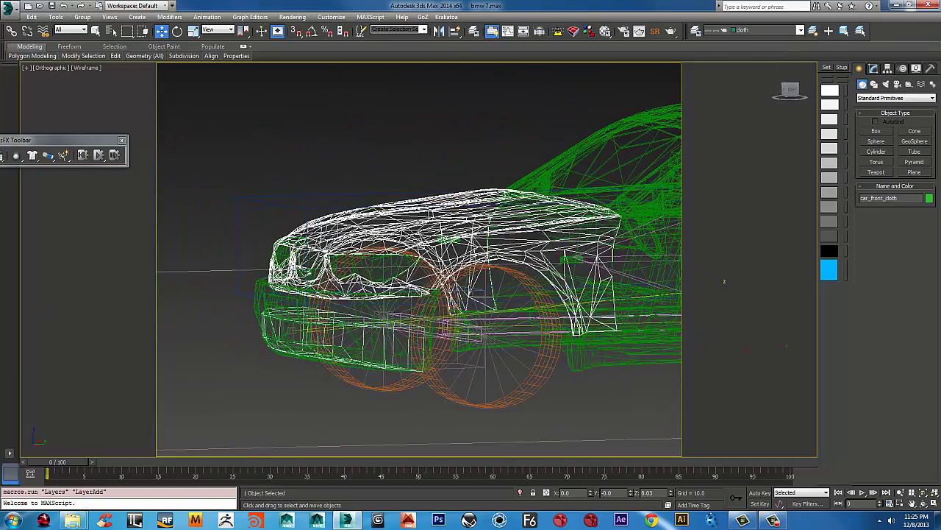
Step: Select bmw7 and start editing it at element level, focusing on the car's front
click(367, 266)
click(371, 266)
scroll(500, 254, down, 3)
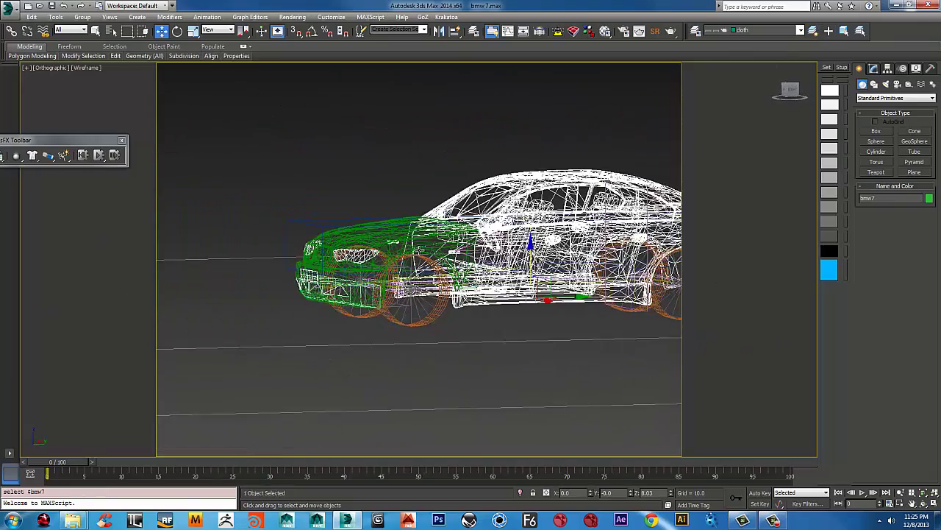
alt+middle_drag(458, 274, 421, 252)
scroll(326, 253, up, 2)
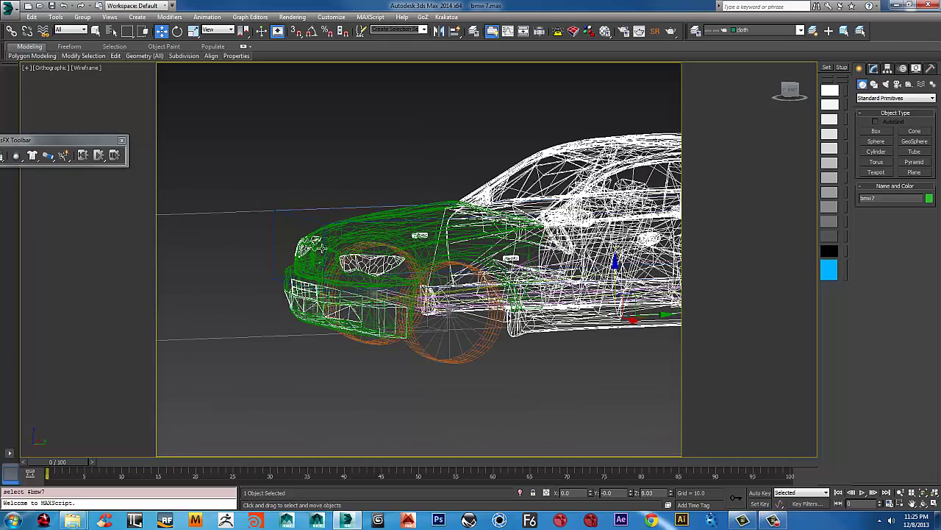
click(874, 68)
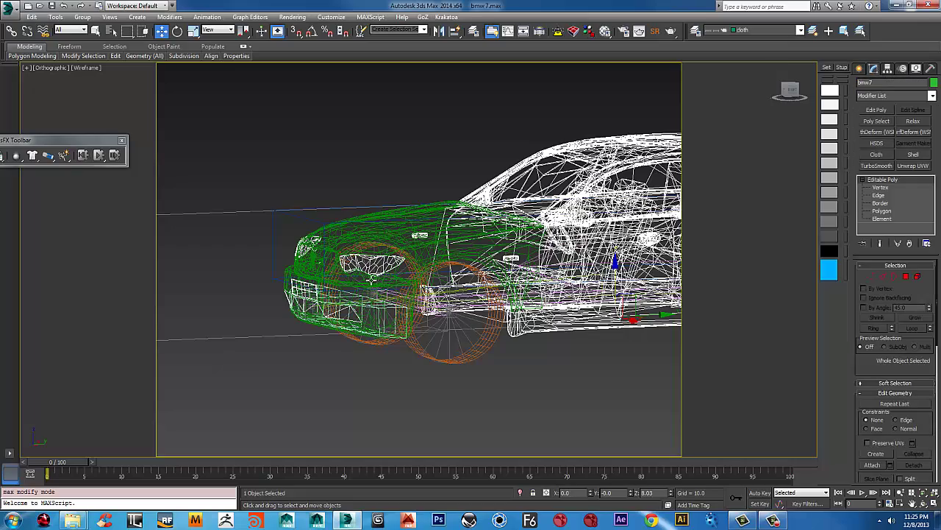
scroll(375, 283, up, 2)
scroll(380, 287, up, 2)
mouse_move(380, 287)
alt+middle_down()
mouse_move(408, 296)
mouse_move(385, 290)
alt+middle_up()
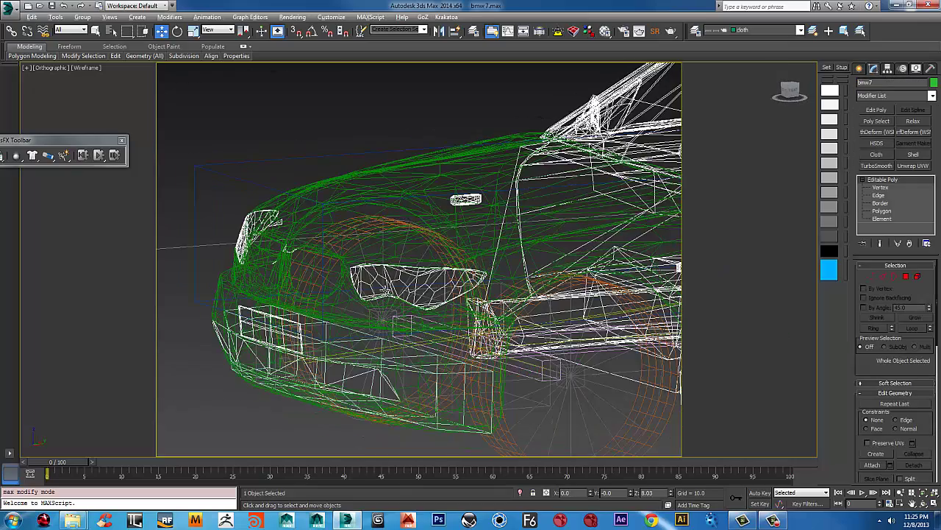
click(881, 218)
Step: Detach both headlight elements from bmw7 as a separate object named headLights
click(410, 295)
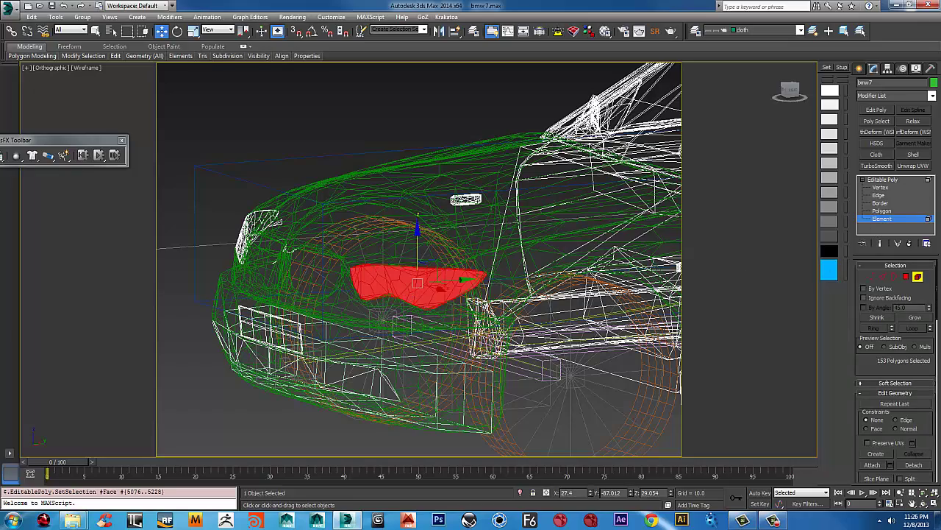
ctrl+click(246, 236)
alt+middle_drag(392, 293, 361, 288)
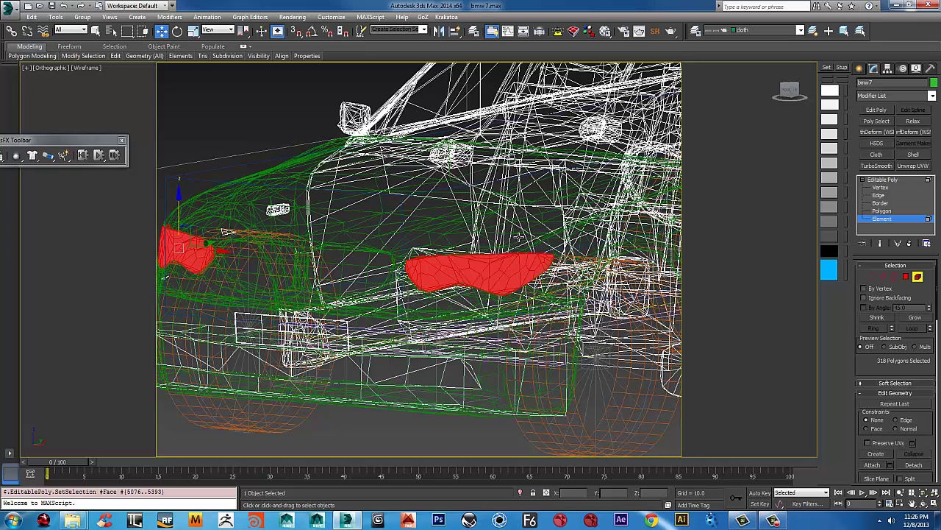
click(913, 465)
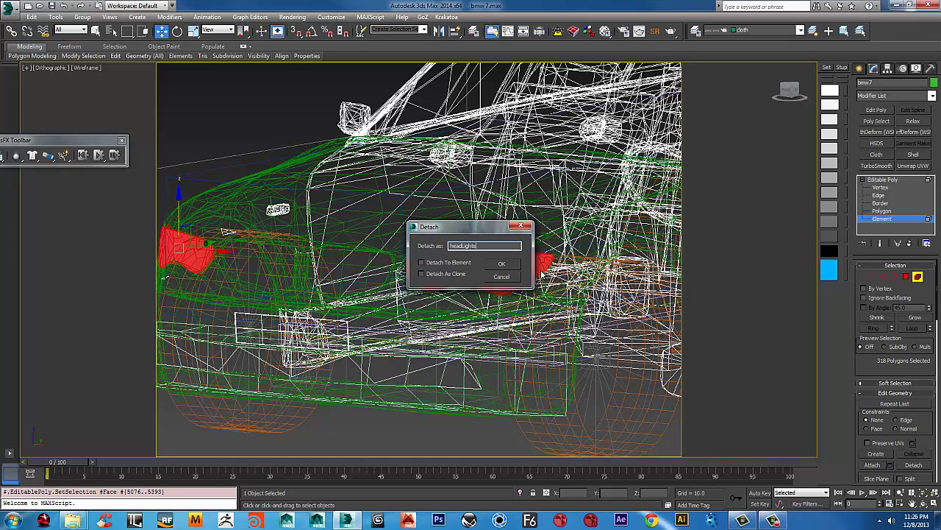
click(511, 265)
scroll(259, 259, down, 2)
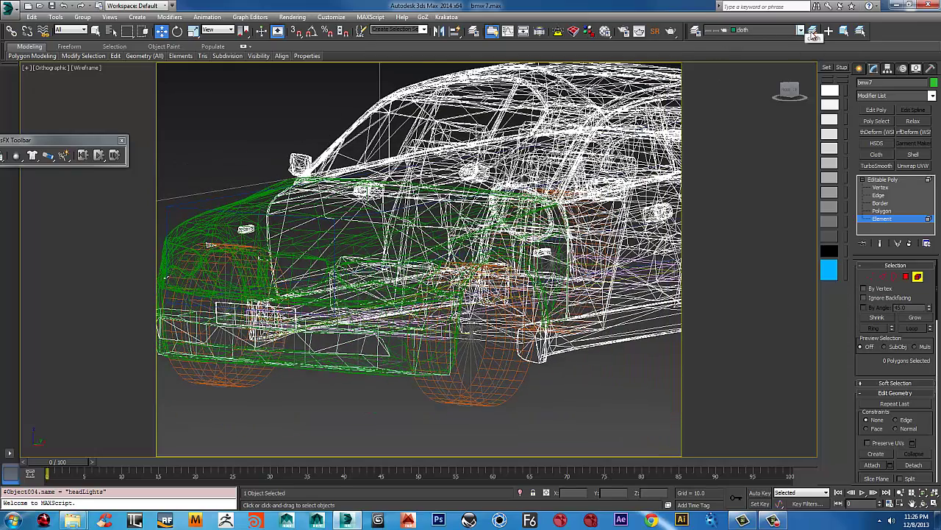
Step: Select the headLights object outside element editing and move it to a new layer named HeadLights
click(813, 32)
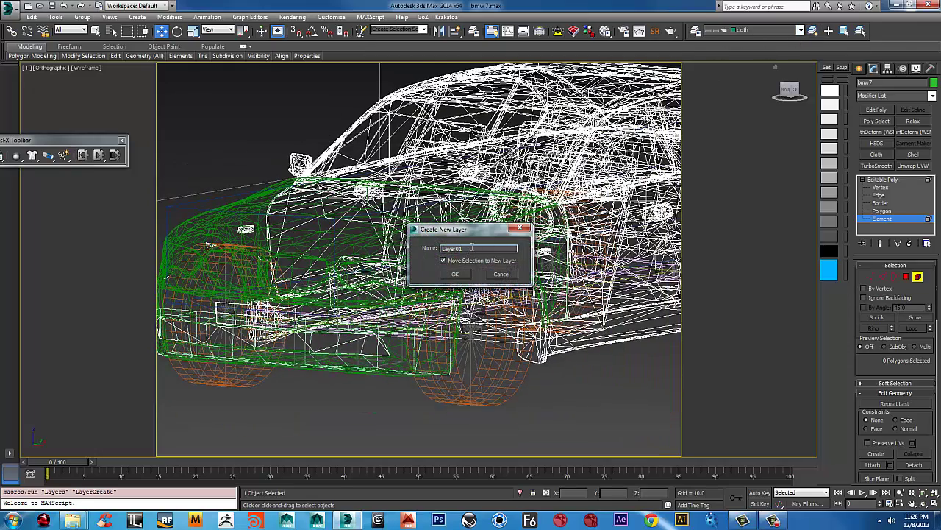
click(506, 276)
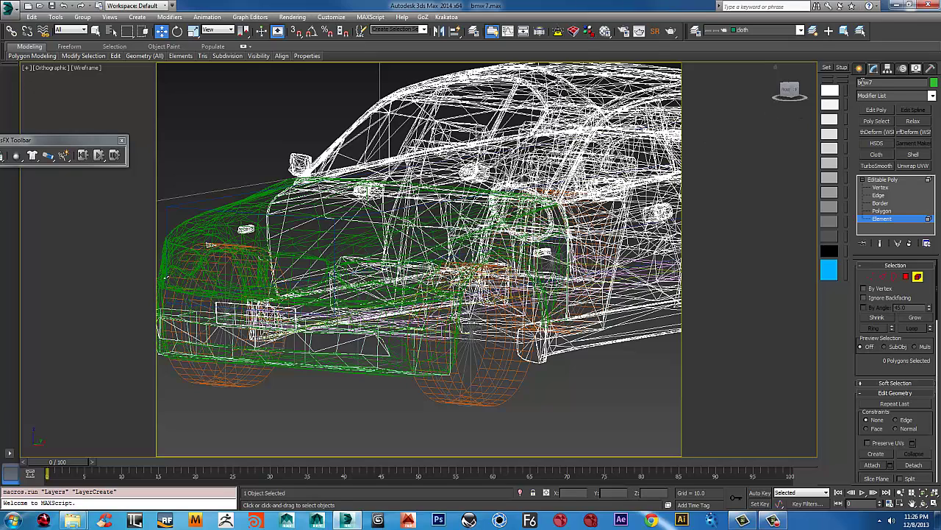
click(860, 68)
click(180, 397)
middle_drag(243, 330, 364, 317)
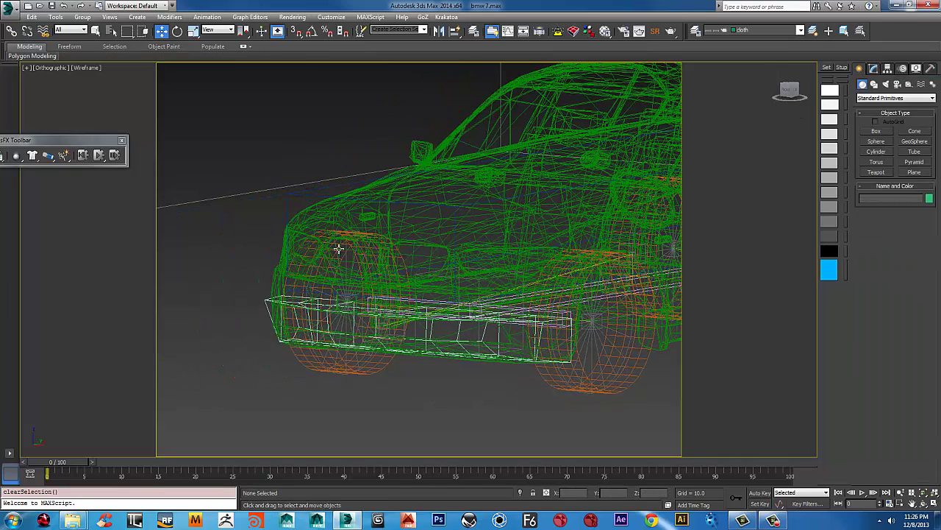
click(300, 246)
click(813, 31)
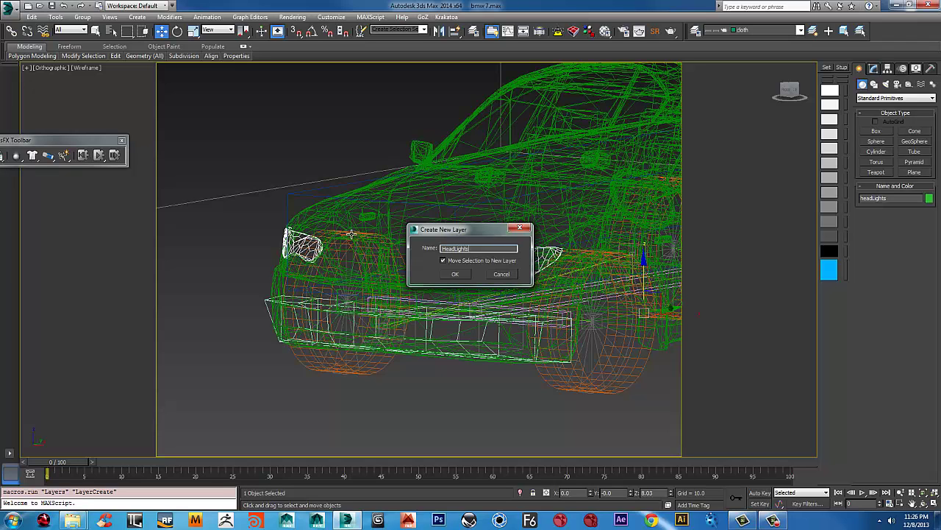
click(455, 273)
scroll(471, 257, down, 3)
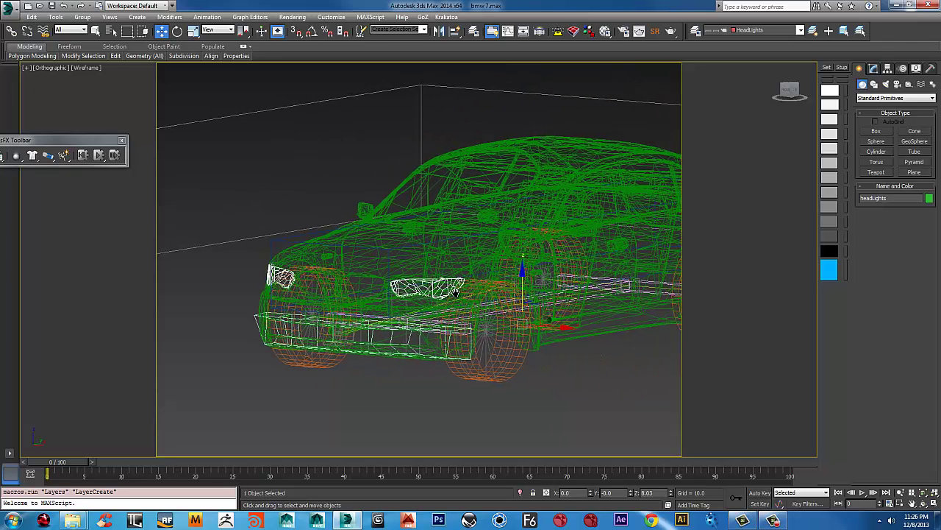
Step: Switch the viewport to shaded display with edged faces and frame the front of the car
key(F3)
middle_drag(500, 245, 478, 229)
scroll(478, 228, down, 3)
scroll(478, 229, up, 2)
scroll(477, 228, down, 3)
scroll(478, 229, up, 3)
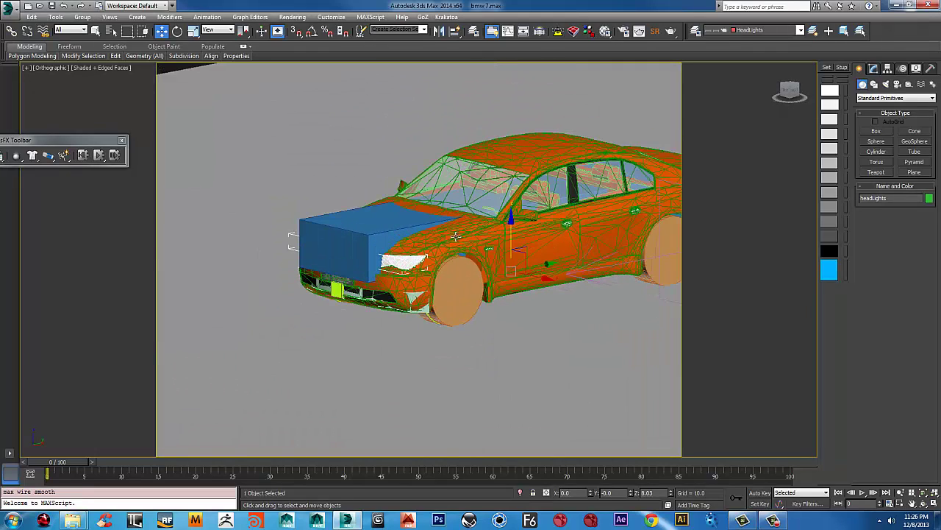
Step: Link car_front_cloth and headLights as children of the MassFX_CarBody proxy
click(446, 243)
scroll(374, 289, up, 3)
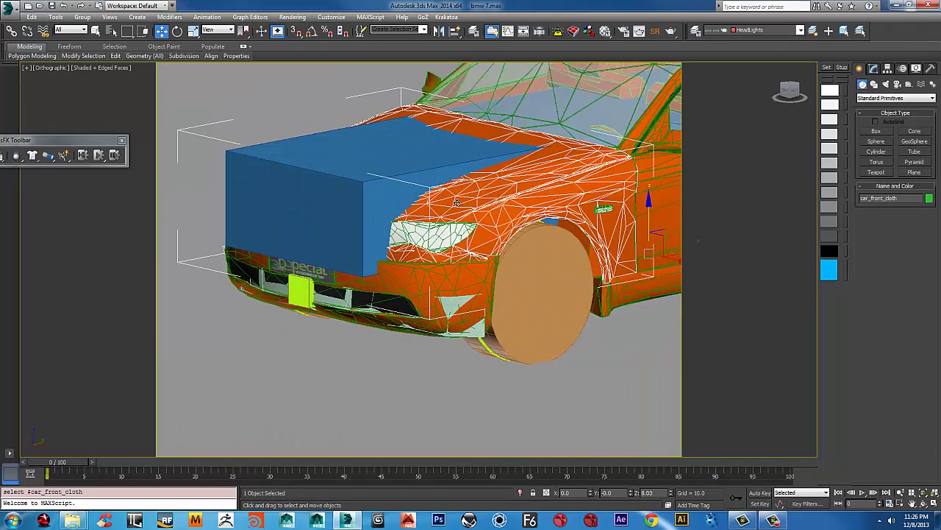
click(11, 31)
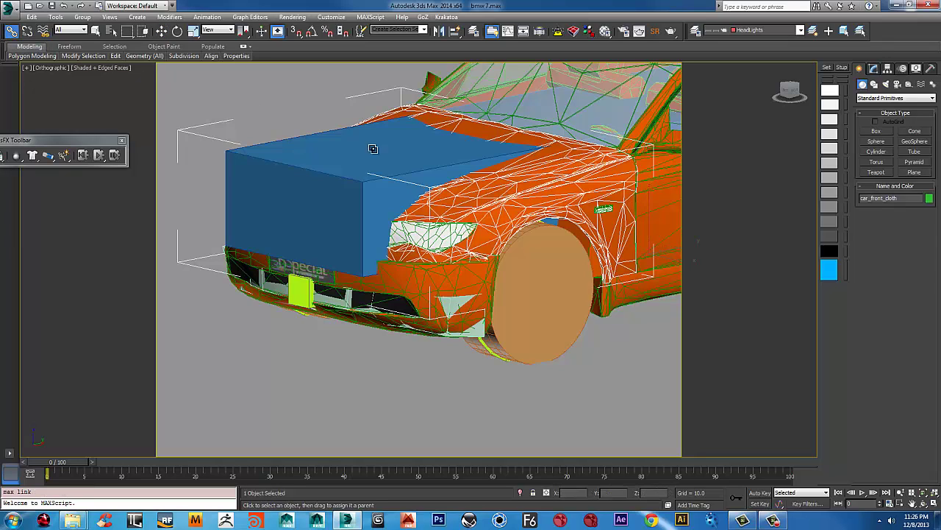
drag(346, 167, 346, 167)
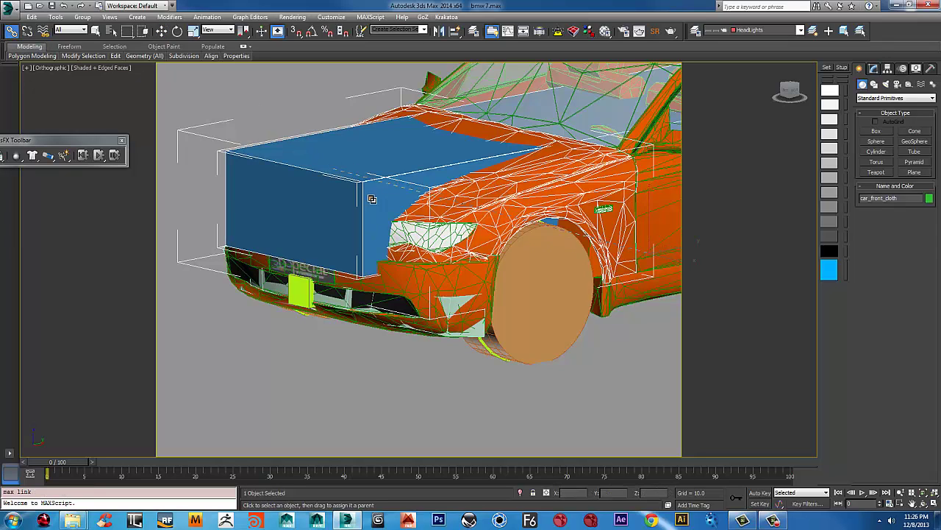
click(431, 235)
drag(431, 236, 312, 165)
middle_drag(468, 254, 369, 261)
scroll(369, 260, down, 2)
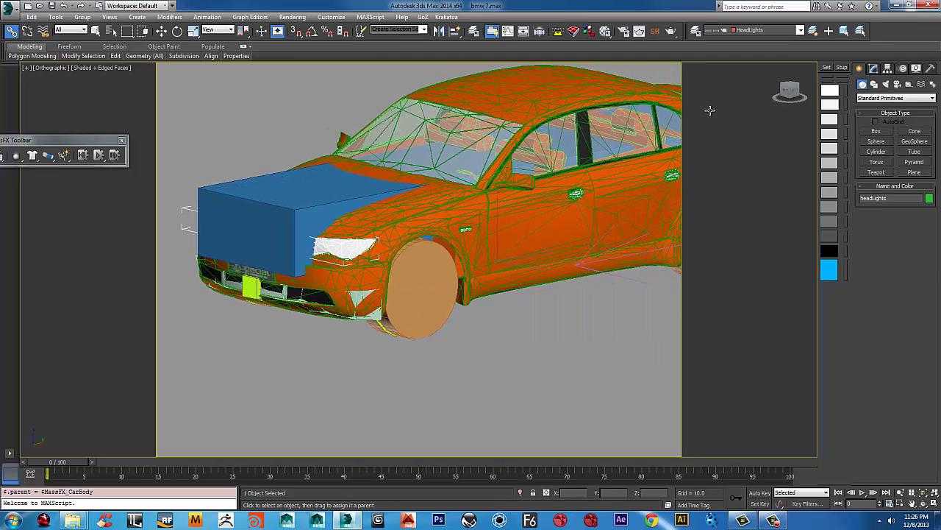
Step: Hide the MassFx_Geo and Constraints layers and unhide the layer containing the real wheels
click(794, 32)
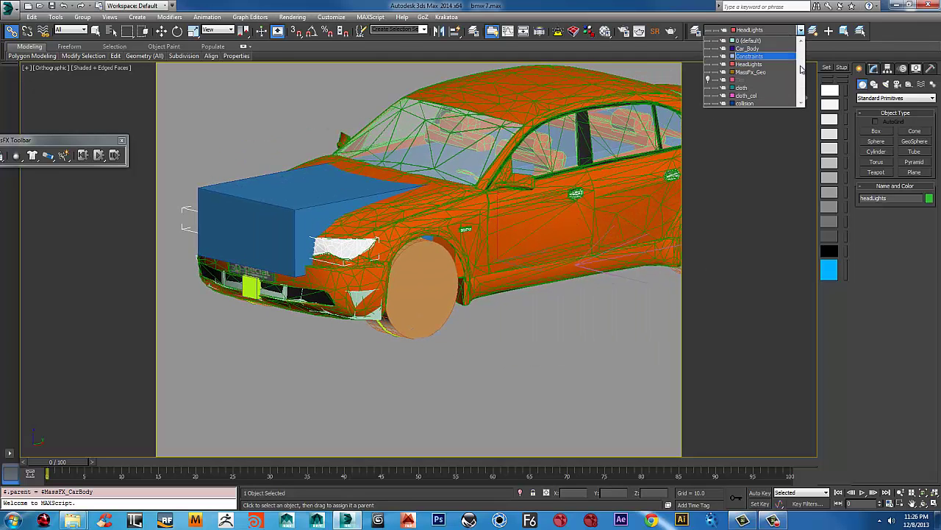
click(709, 73)
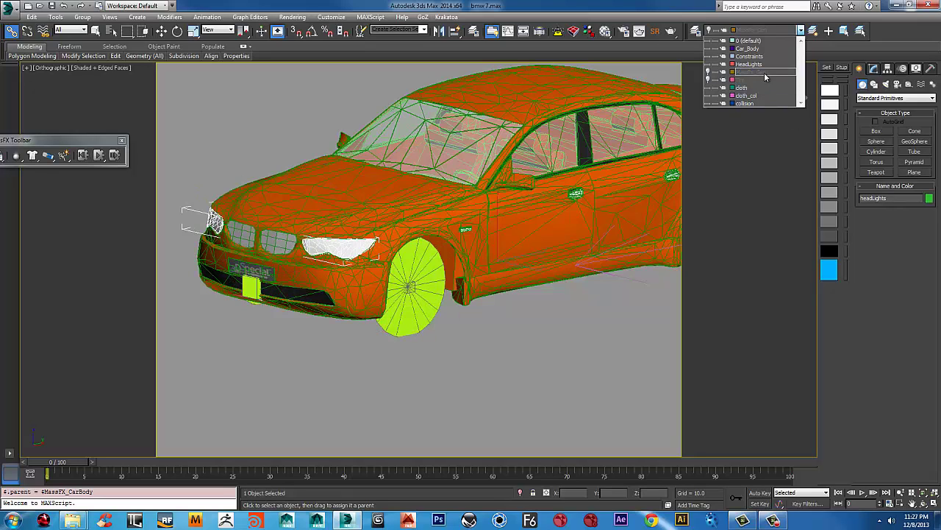
click(709, 58)
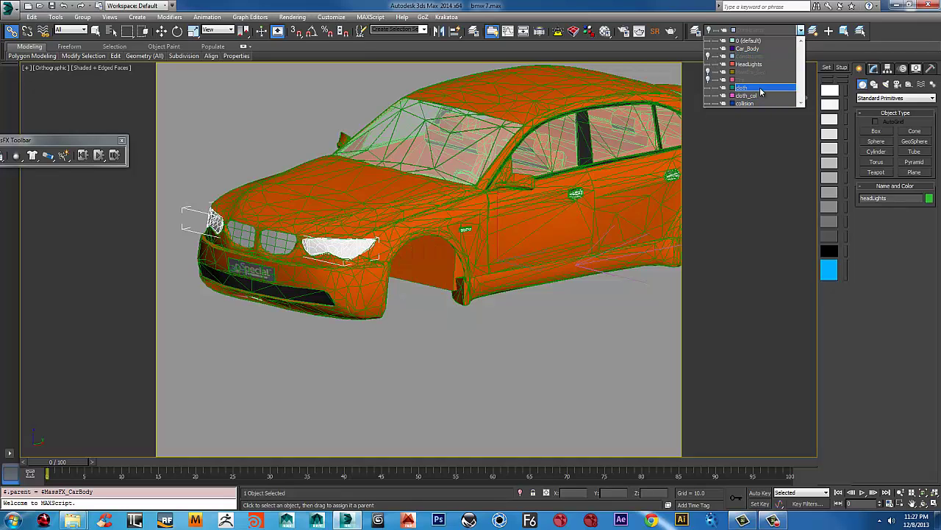
click(708, 79)
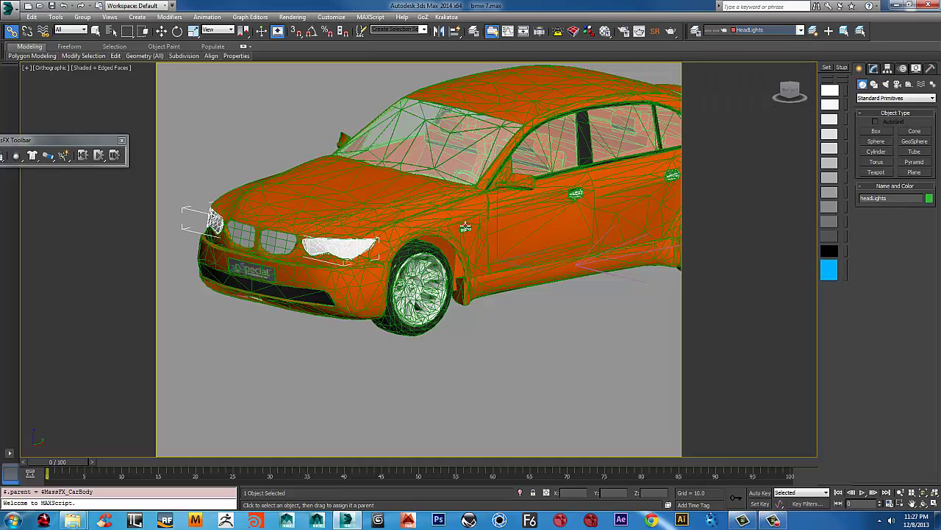
Step: Attach the front grille object between the headlights to car_front_cloth, accepting the material options
alt+middle_drag(574, 194, 514, 269)
scroll(441, 273, up, 4)
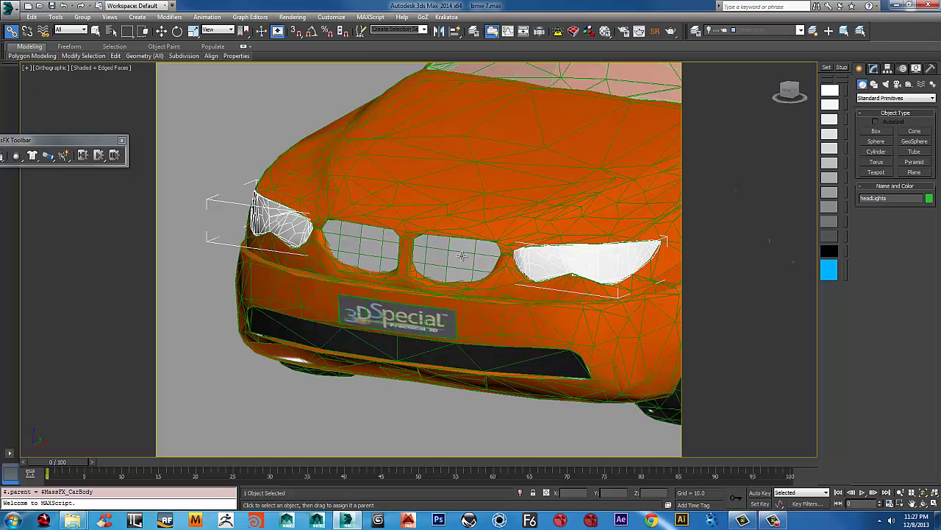
scroll(435, 285, down, 4)
scroll(438, 272, up, 3)
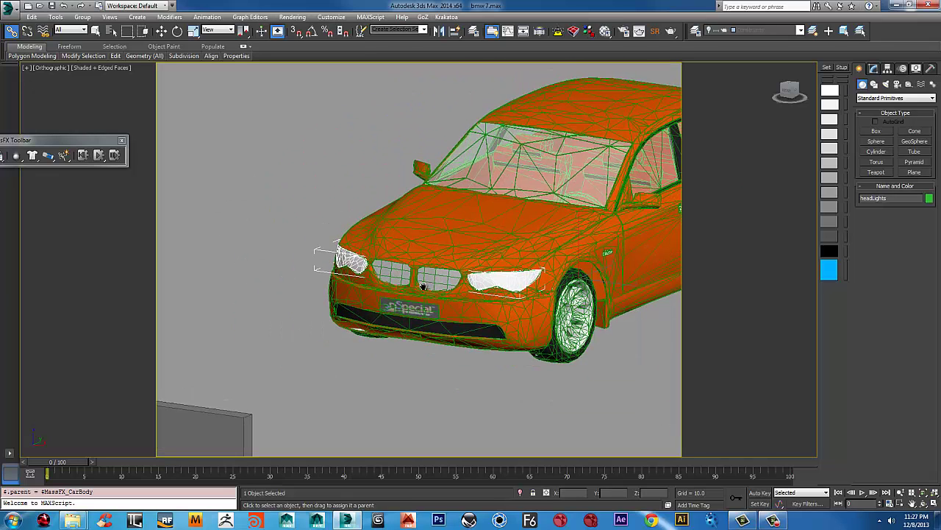
click(438, 269)
click(465, 217)
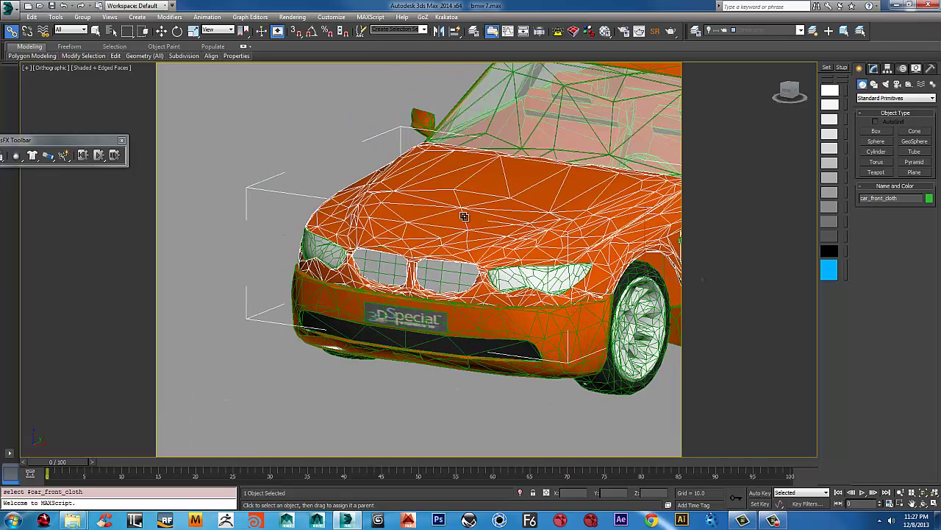
right_click(462, 215)
click(442, 178)
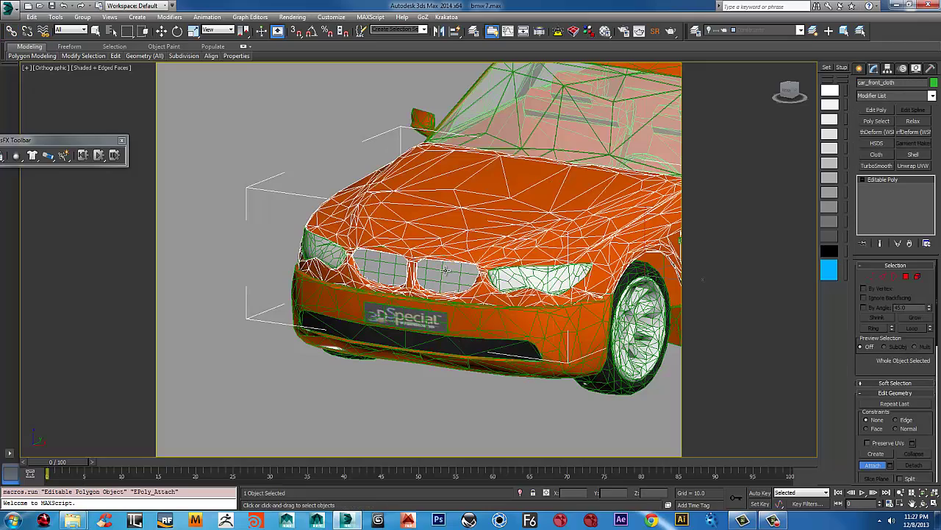
click(444, 271)
click(522, 245)
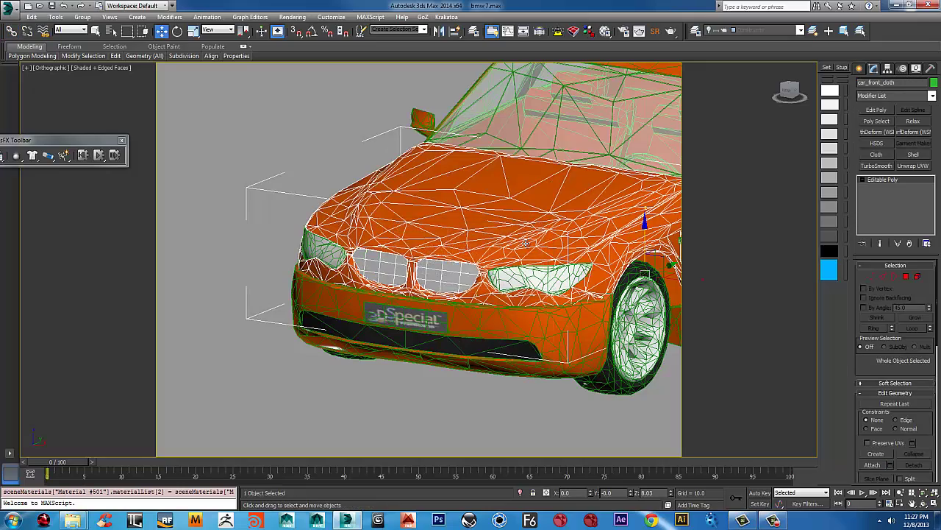
Step: Clear the selection and examine the car's front end and front wheel in the Left view
mouse_move(469, 275)
alt+middle_down()
mouse_move(383, 272)
mouse_move(460, 263)
mouse_move(447, 274)
mouse_move(507, 250)
mouse_move(462, 248)
mouse_move(480, 235)
mouse_move(523, 258)
mouse_move(542, 248)
mouse_move(537, 272)
mouse_move(472, 263)
alt+middle_up()
scroll(558, 259, down, 5)
middle_drag(559, 259, 528, 212)
key(l)
key(z)
scroll(529, 261, down, 4)
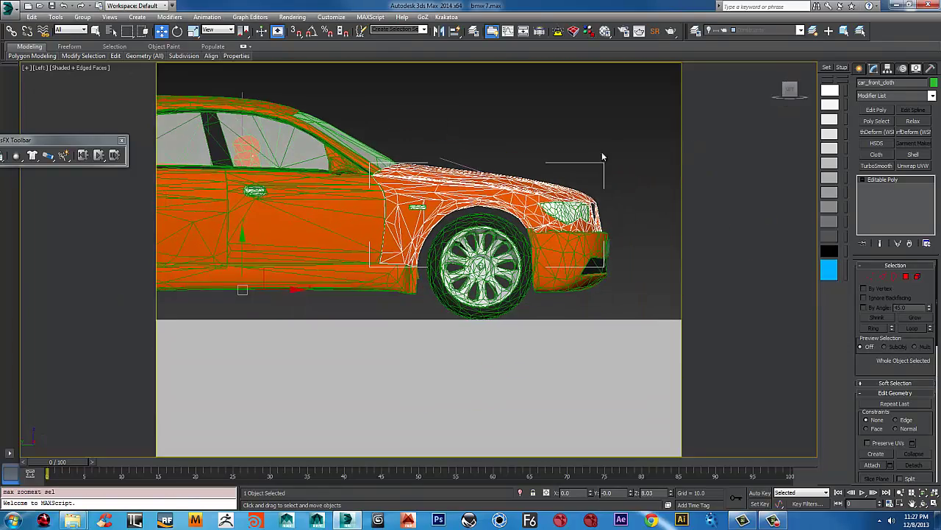
right_click(602, 154)
click(448, 103)
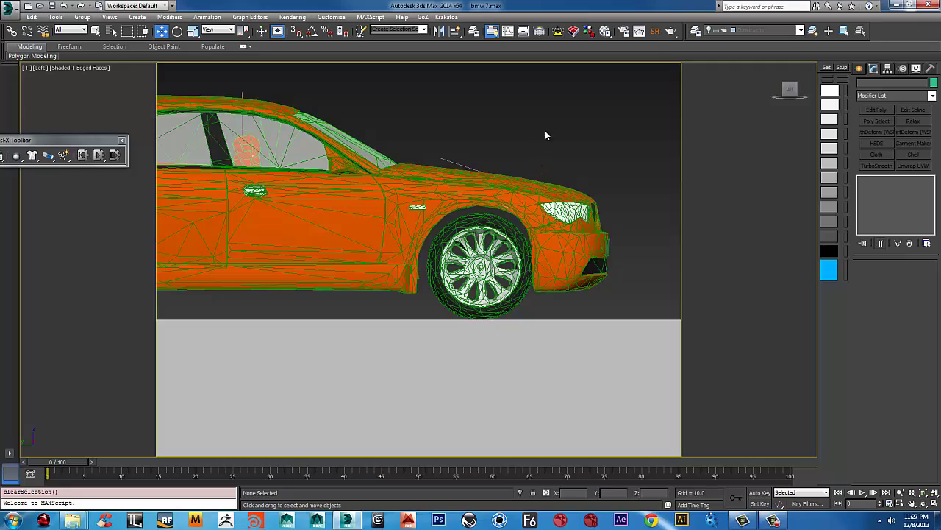
scroll(527, 207, up, 4)
middle_drag(527, 210, 531, 130)
scroll(531, 130, down, 6)
scroll(586, 213, up, 4)
middle_drag(586, 213, 527, 296)
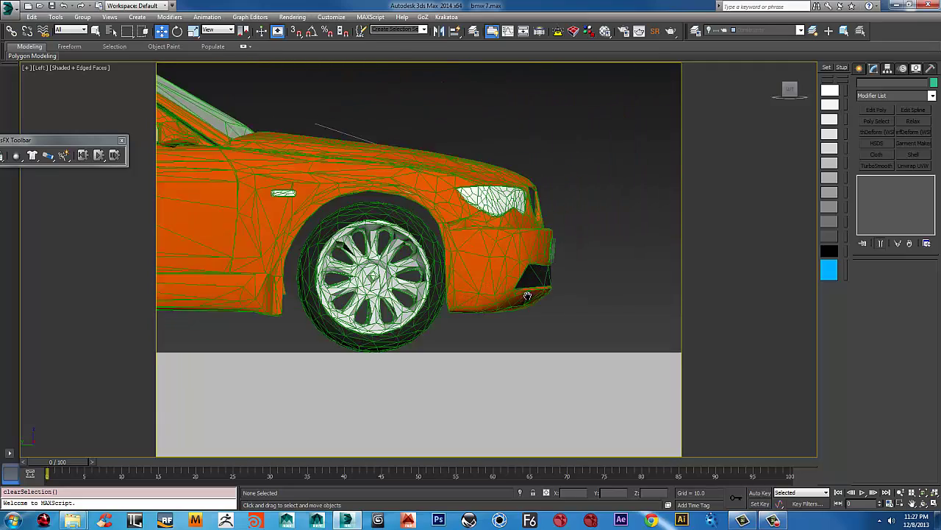
scroll(537, 296, up, 3)
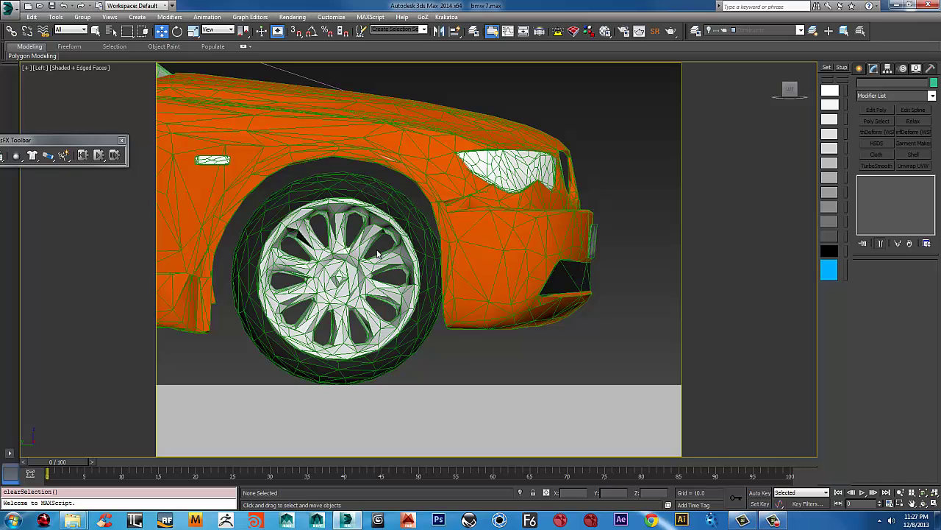
Step: Make the collision layer the current layer
scroll(363, 245, down, 2)
scroll(441, 198, down, 2)
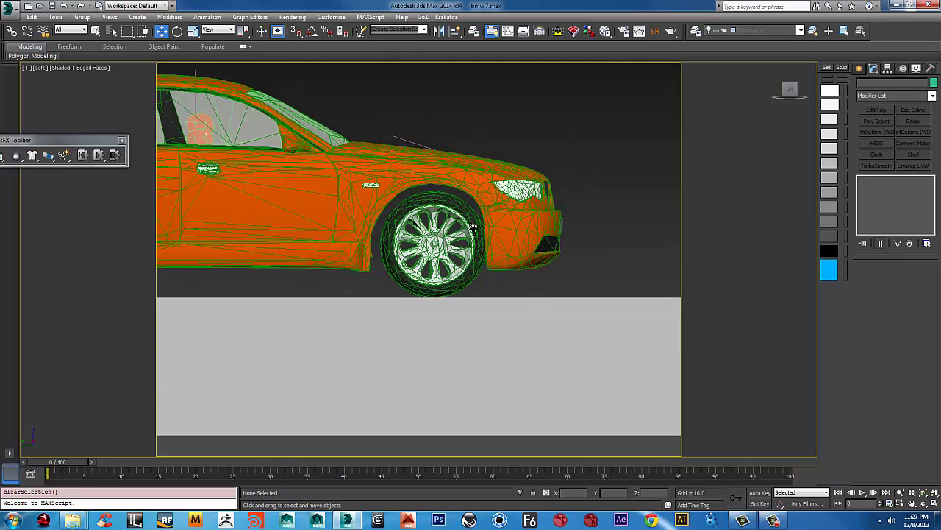
click(800, 30)
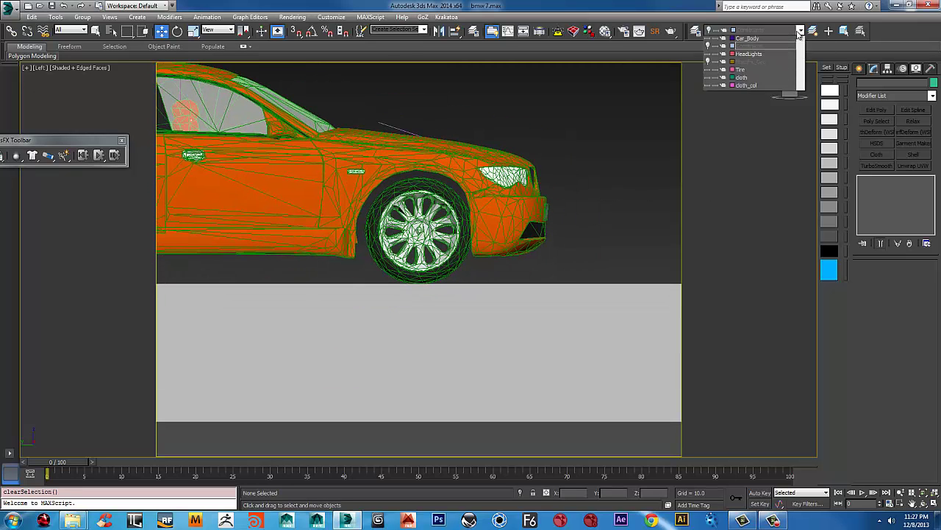
click(749, 104)
Step: Draw a cylinder with a radius of about 14 units in front of the car's bumper in the Left view
middle_drag(610, 202, 531, 205)
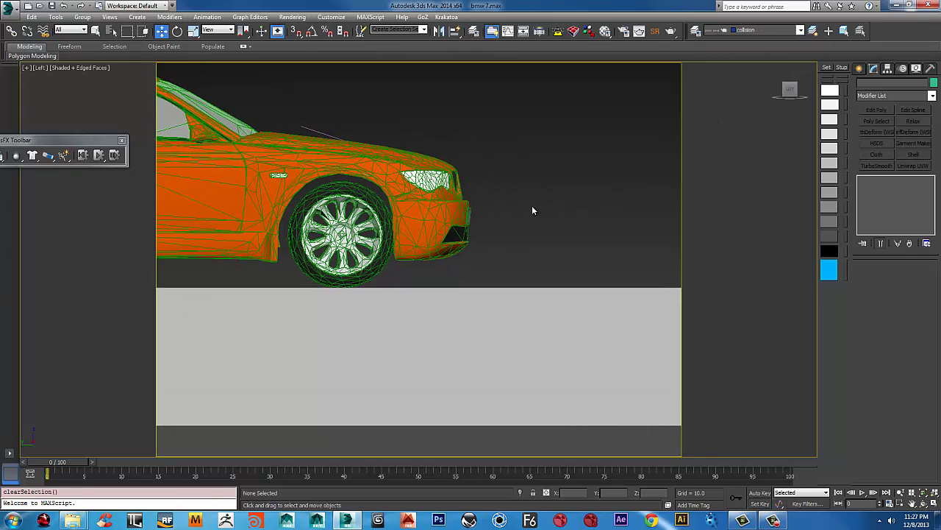
right_click(532, 206)
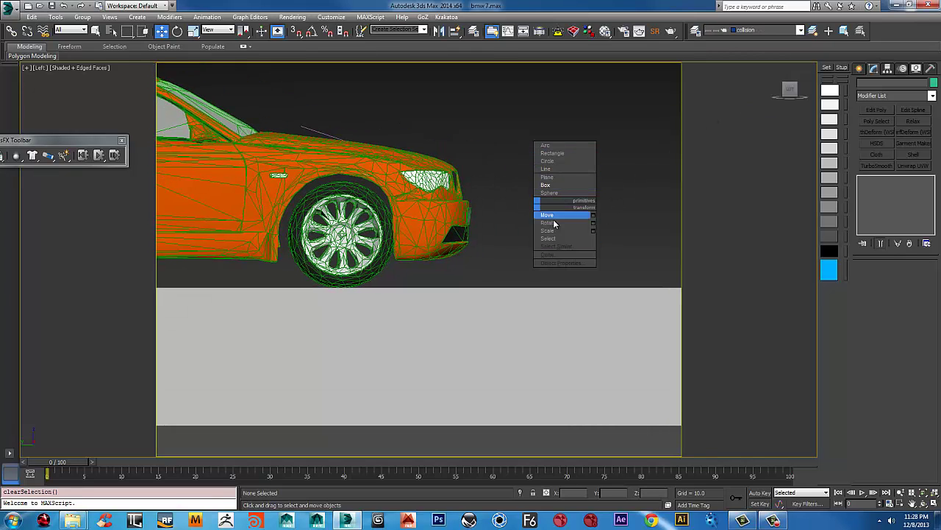
click(859, 69)
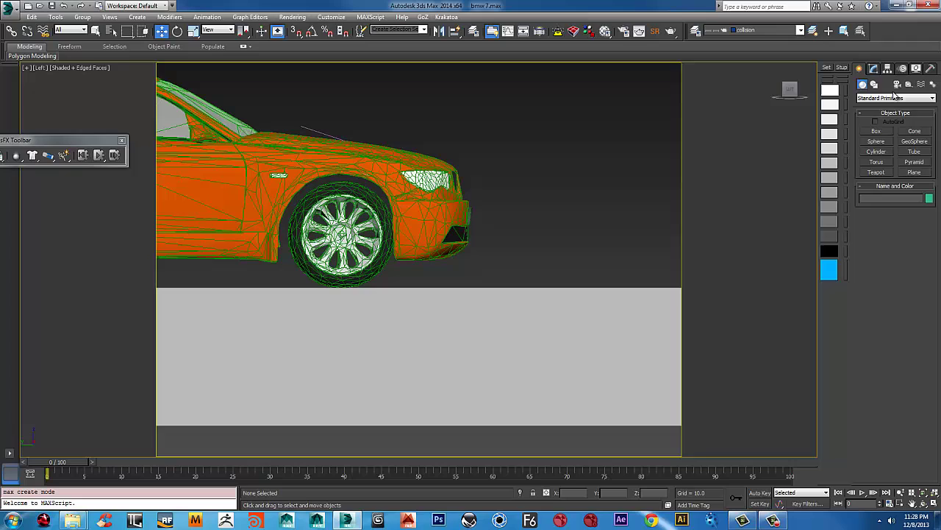
click(876, 151)
drag(535, 229, 570, 271)
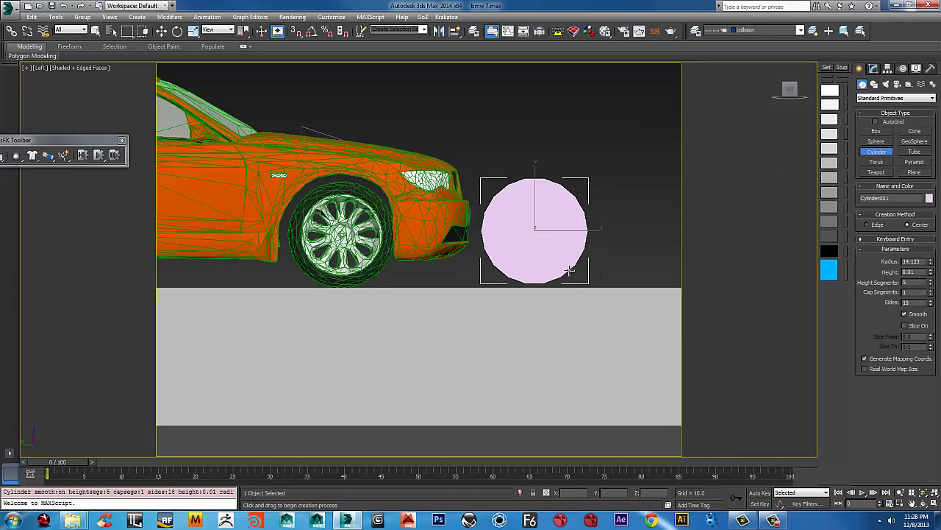
click(599, 103)
right_click(598, 104)
Step: Quick-align the cylinder to the car's front wheel
key(shift+a)
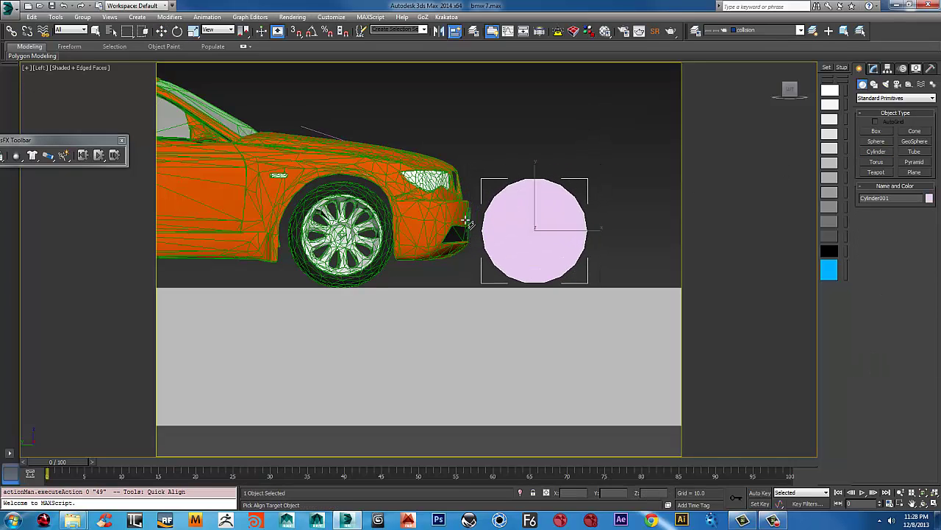
right_click(590, 150)
alt+middle_drag(586, 213, 527, 237)
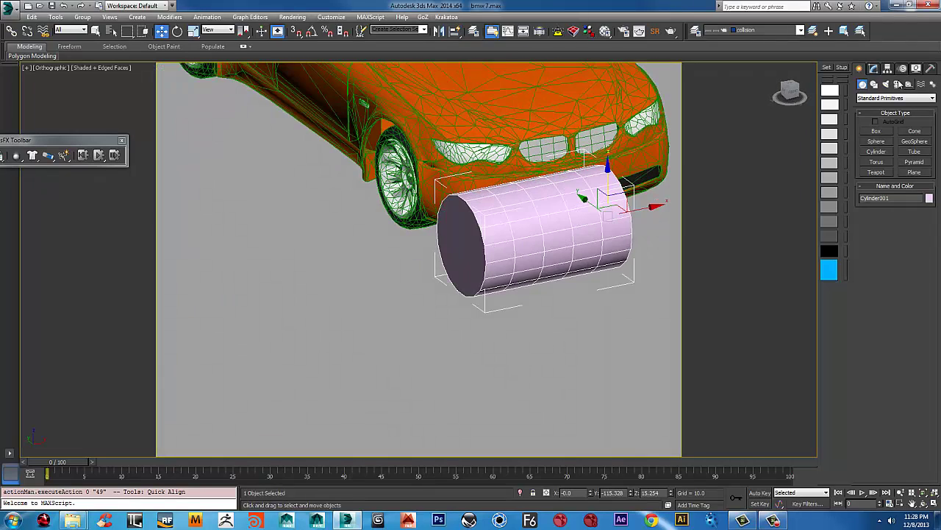
key(shift+a)
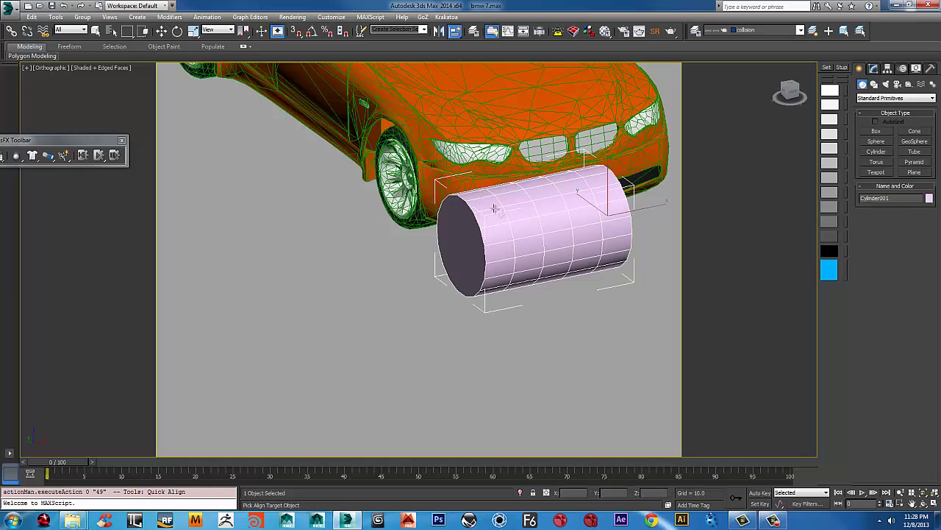
click(405, 145)
mouse_move(492, 222)
alt+middle_down()
mouse_move(457, 226)
mouse_move(475, 198)
mouse_move(479, 231)
alt+middle_up()
Step: Move the cylinder about 69 units along X in the Top view and set its height to about 75.3 so it spans both front wheels
key(t)
scroll(413, 318, up, 2)
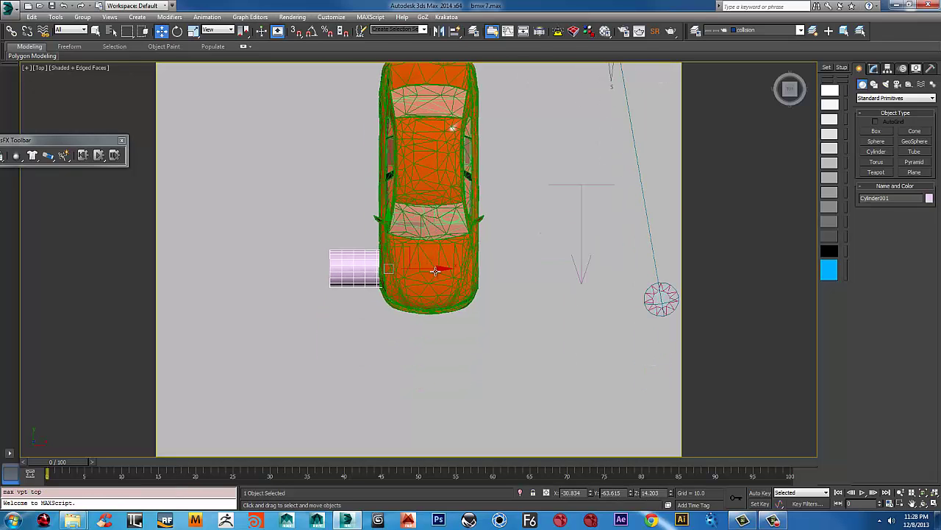
scroll(436, 276, up, 3)
drag(375, 259, 568, 281)
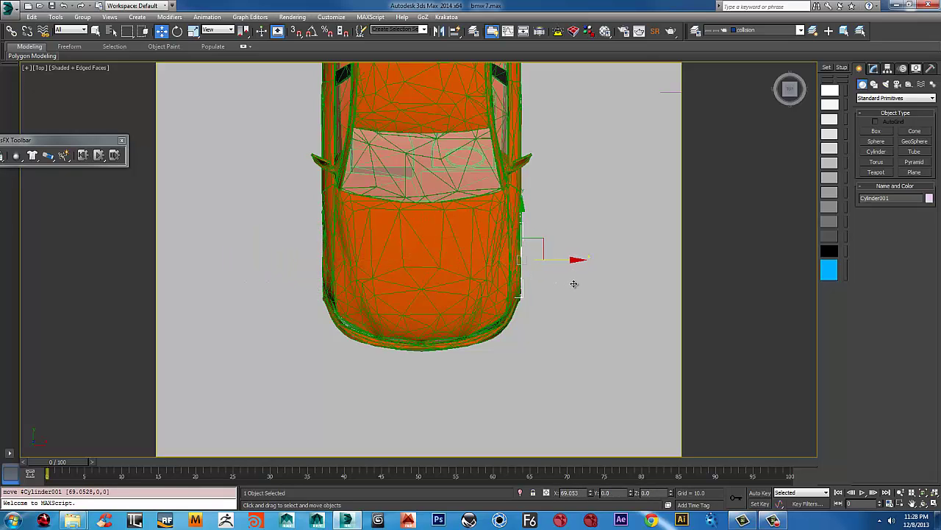
click(875, 68)
drag(932, 293, 931, 254)
Step: Center the cylinder's pivot to the object
alt+middle_drag(608, 270, 553, 206)
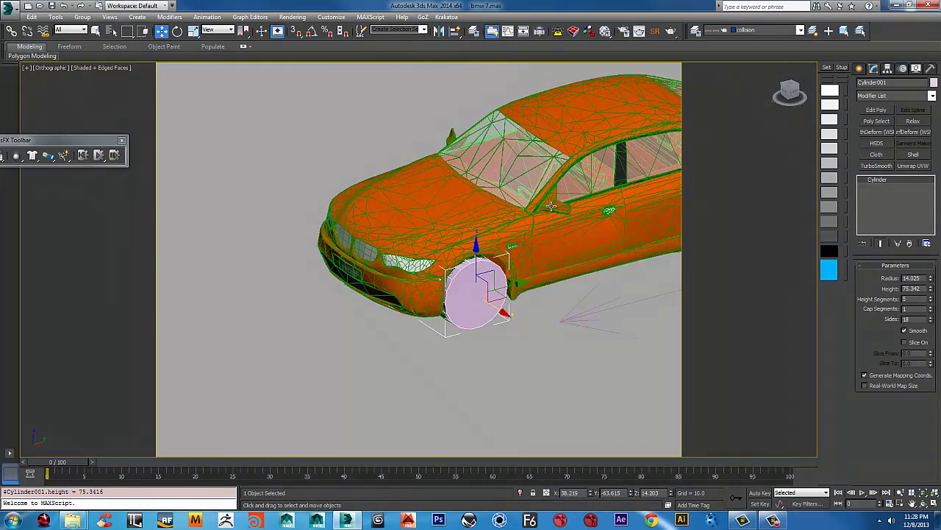
scroll(508, 259, up, 2)
click(892, 71)
click(891, 69)
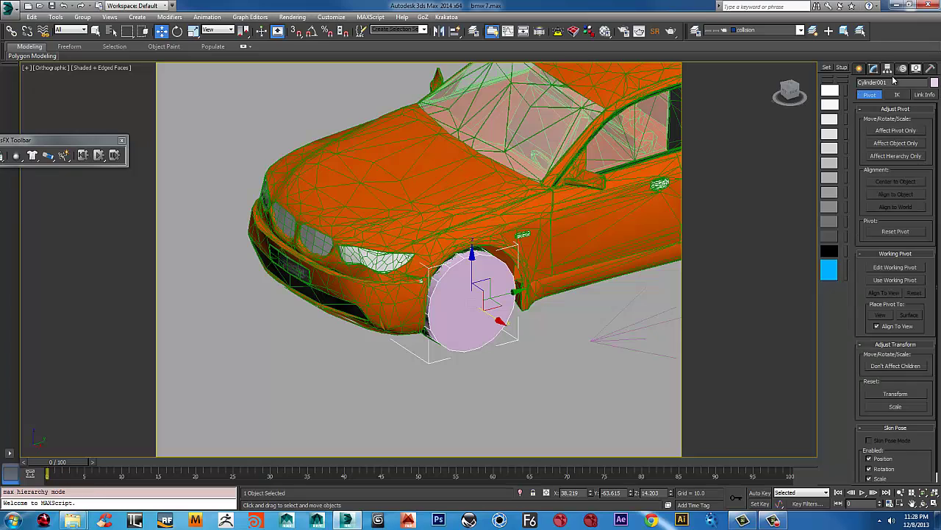
click(895, 131)
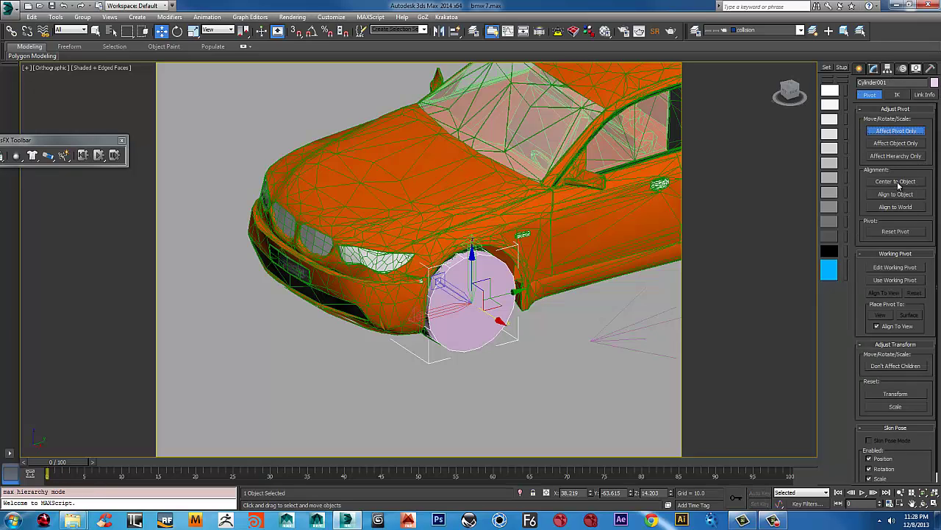
click(896, 130)
click(859, 69)
Step: Try to link the front-wheel cylinder to the car's front as its parent
click(13, 33)
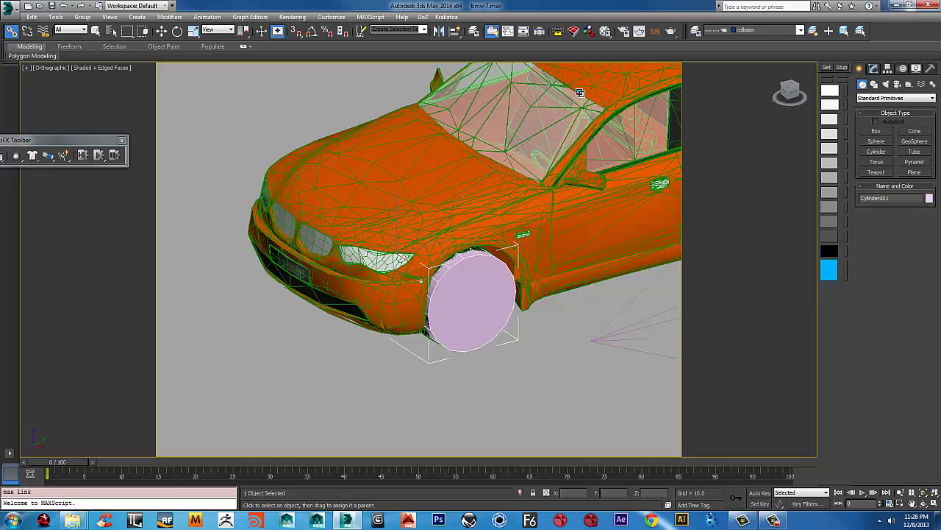
click(434, 201)
scroll(481, 208, down, 3)
mouse_move(482, 208)
alt+middle_down()
mouse_move(504, 224)
mouse_move(494, 218)
alt+middle_up()
scroll(493, 218, up, 2)
scroll(493, 217, down, 1)
Step: Delete the leftover bmw7 polygons around the headlight and behind the front bumper, working at polygon level in wireframe display
click(874, 68)
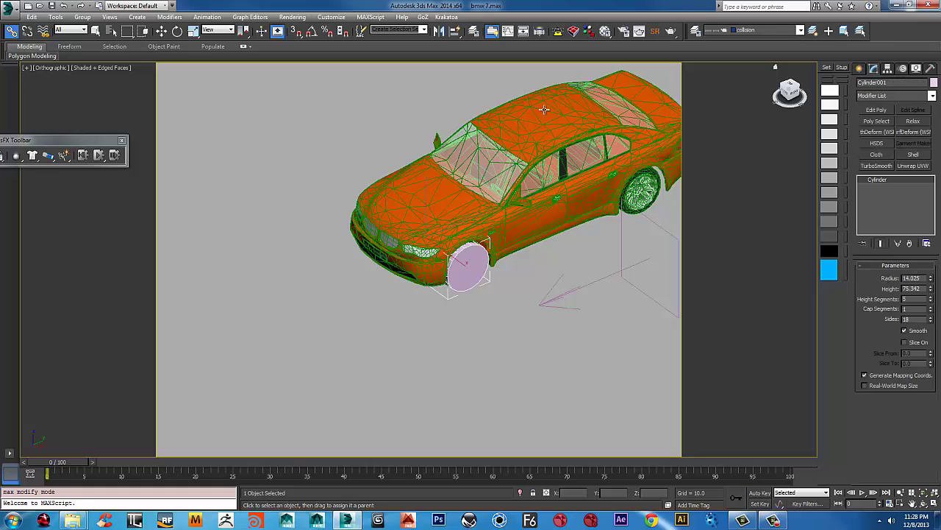
click(495, 235)
scroll(495, 242, up, 3)
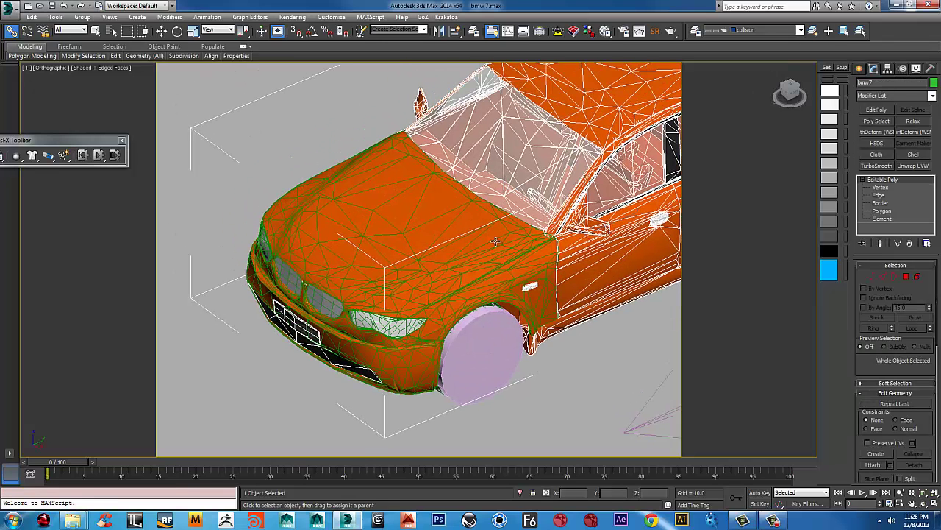
key(4)
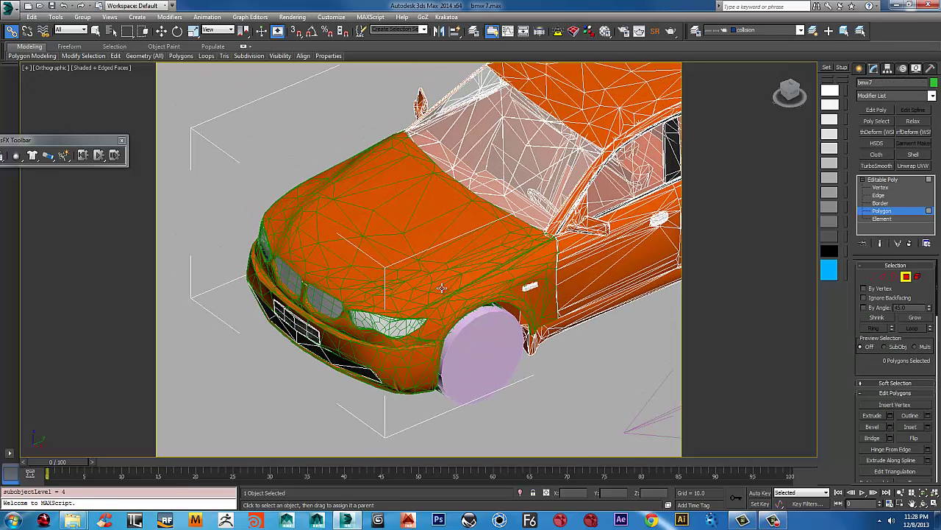
key(F3)
mouse_move(442, 288)
alt+middle_down()
mouse_move(334, 289)
mouse_move(362, 277)
mouse_move(344, 255)
mouse_move(279, 247)
alt+middle_up()
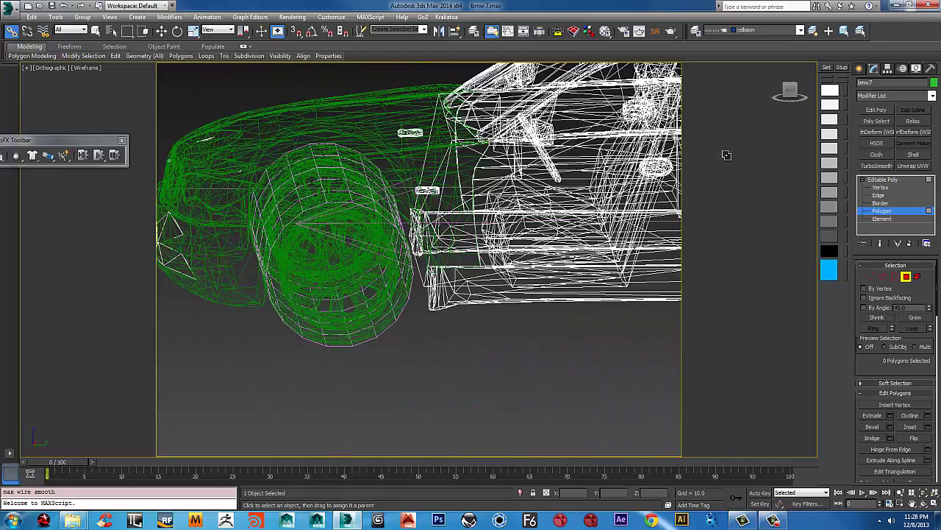
key(w)
middle_drag(693, 126, 734, 139)
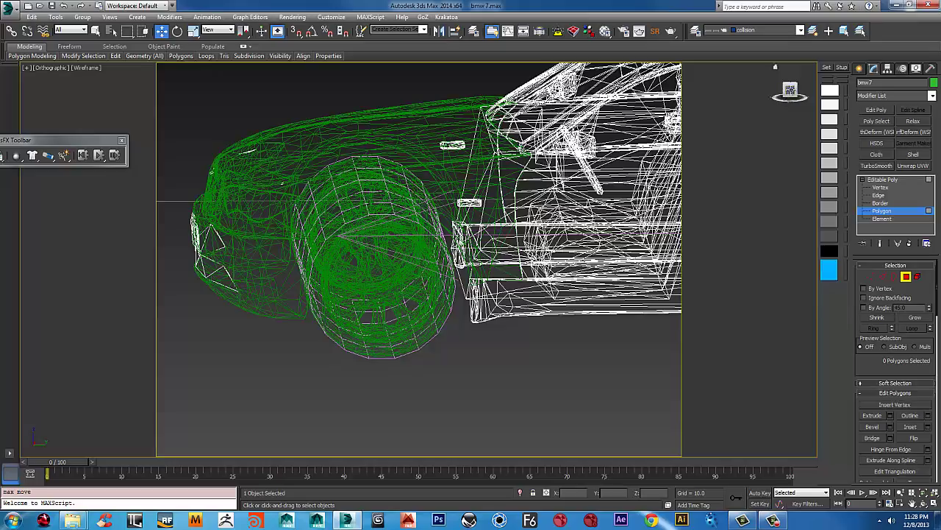
click(790, 90)
drag(358, 165, 182, 222)
alt+middle_drag(182, 222, 251, 269)
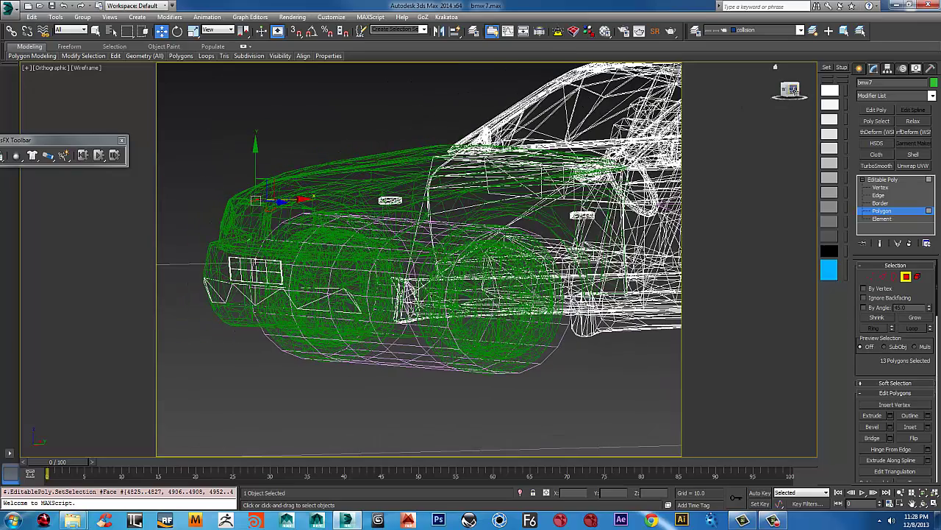
click(790, 91)
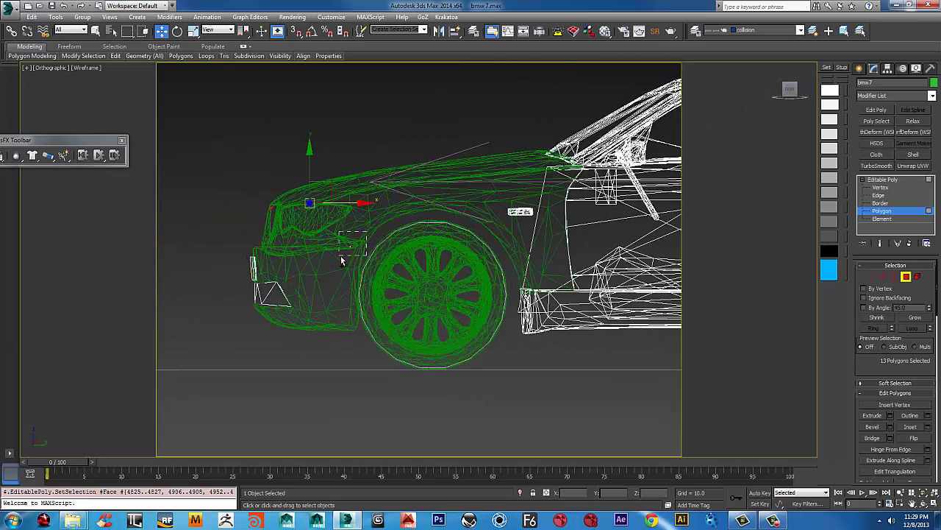
ctrl+click(357, 240)
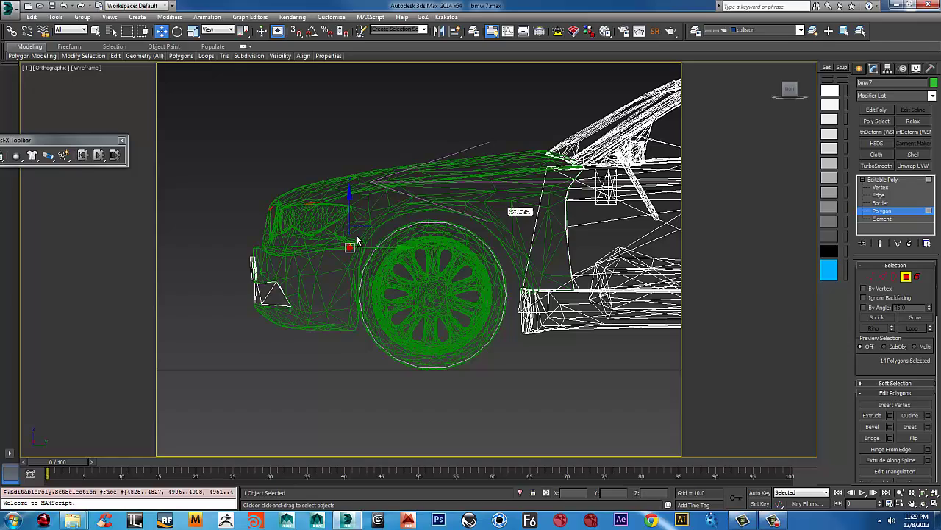
key(Delete)
scroll(273, 211, down, 3)
alt+middle_drag(274, 211, 293, 224)
scroll(287, 250, up, 3)
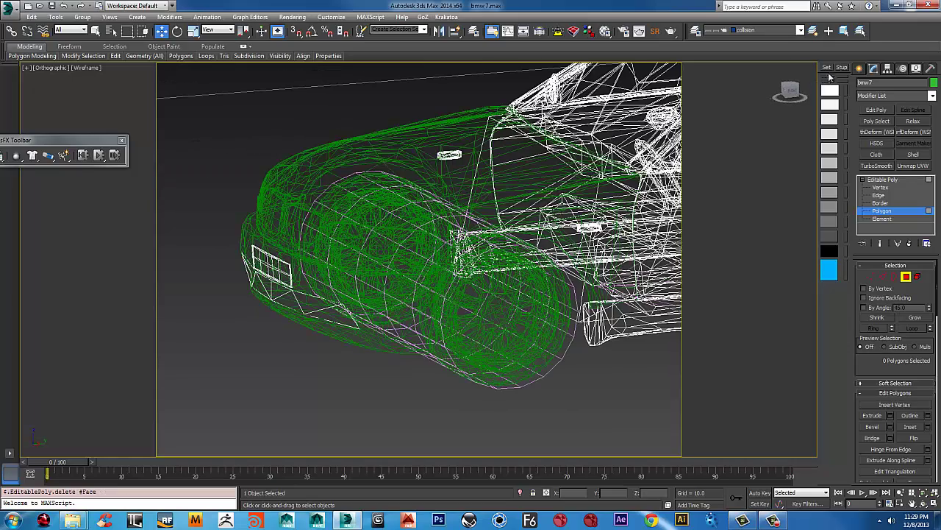
click(859, 68)
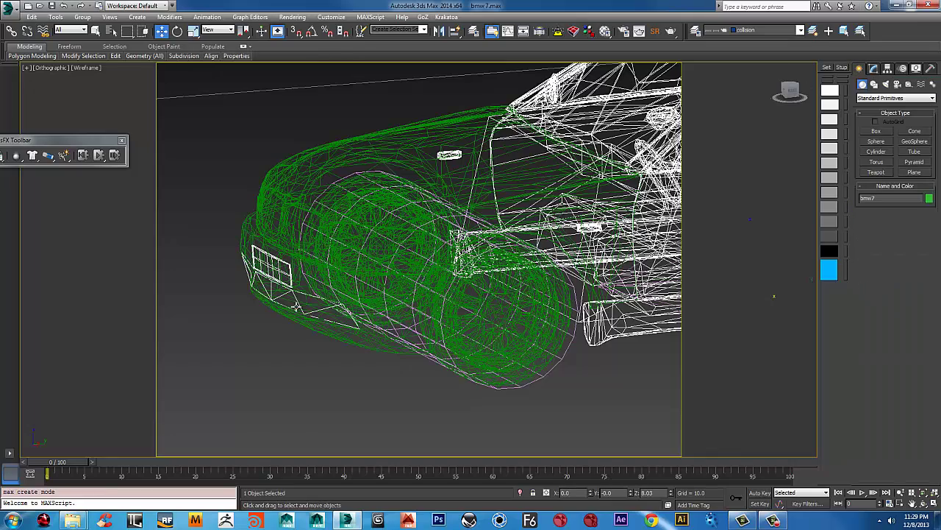
Step: Detach the lower bumper grille and license plate elements from bmw7 as a separate object, working in shaded display
key(F3)
alt+middle_drag(312, 284, 432, 267)
click(435, 275)
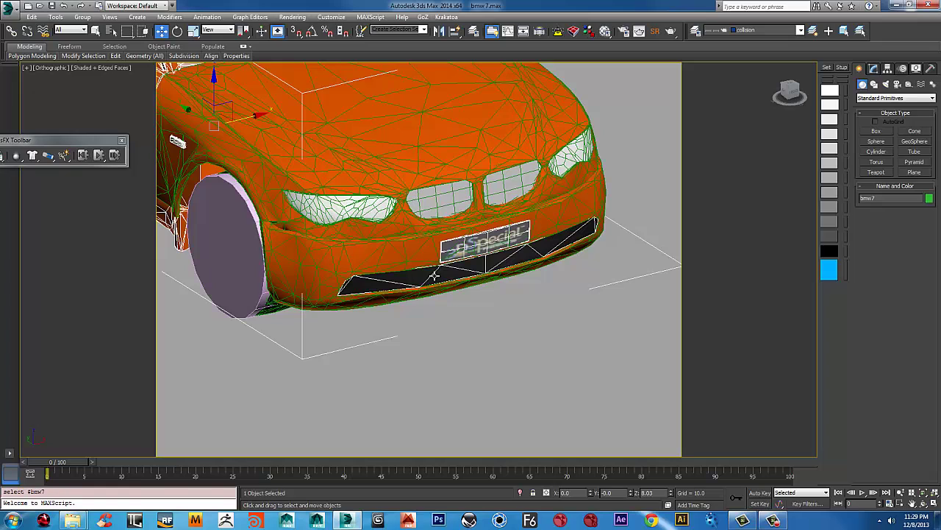
key(5)
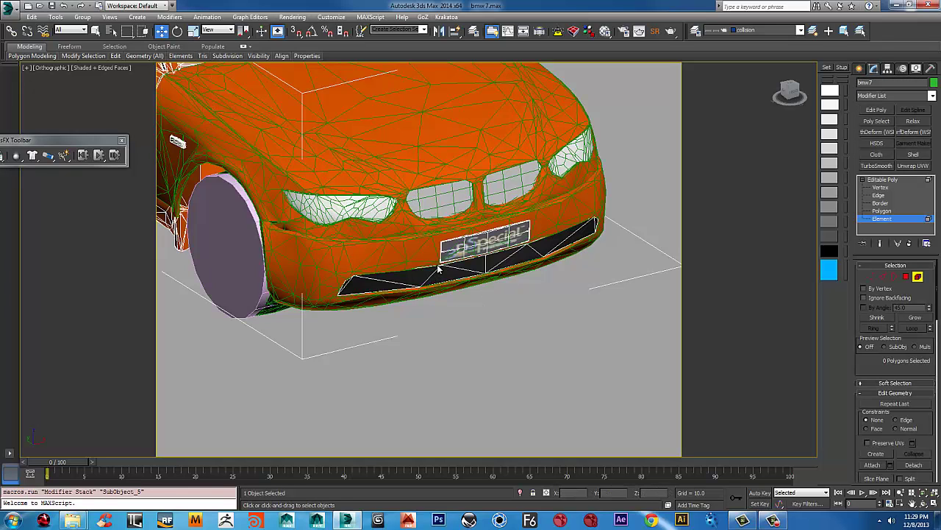
click(442, 277)
drag(512, 253, 327, 294)
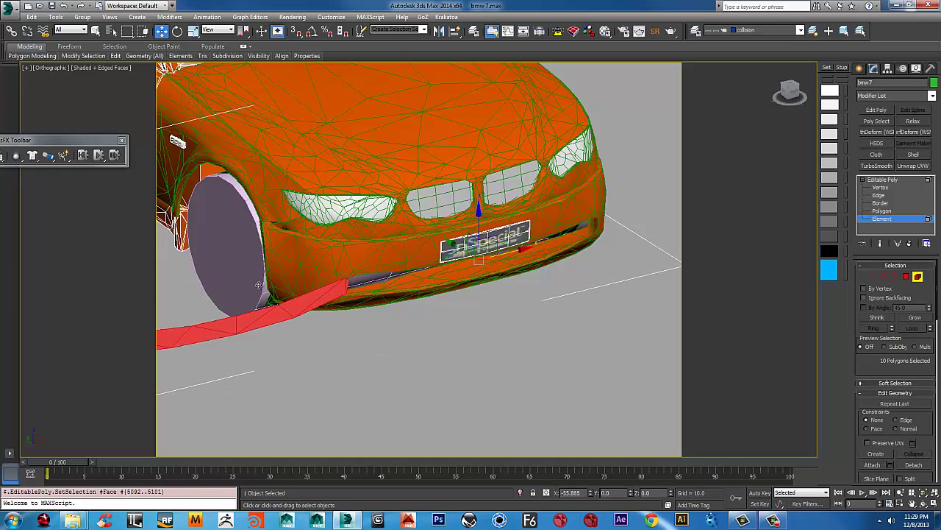
key(ctrl+z)
alt+middle_drag(425, 275, 494, 242)
ctrl+click(507, 233)
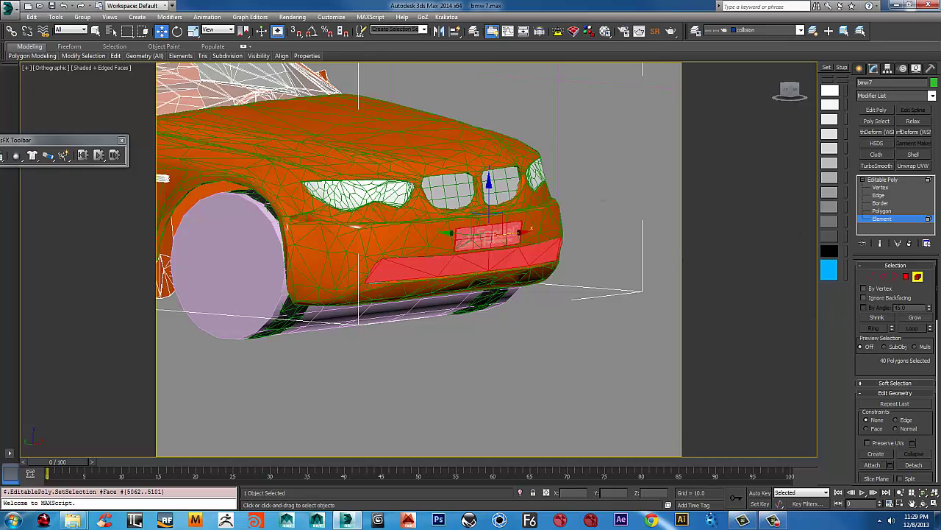
click(913, 465)
click(504, 263)
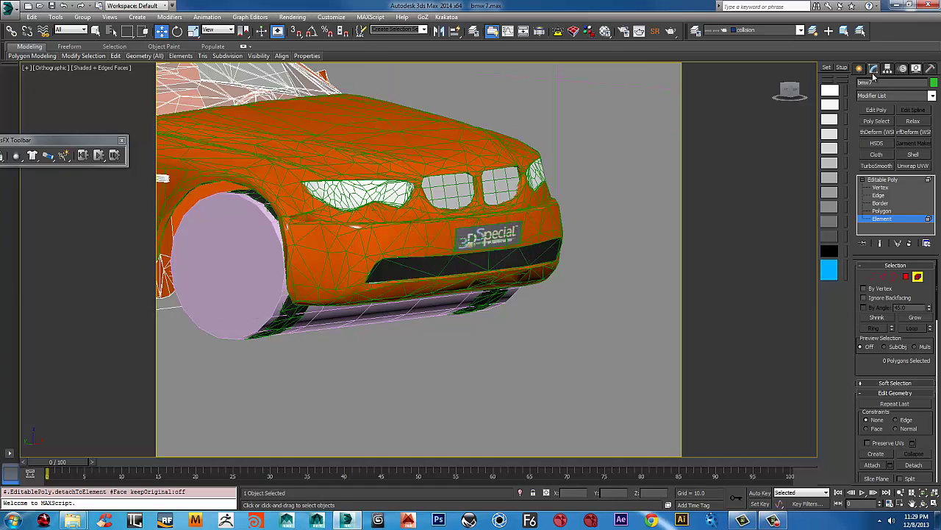
Step: Attach the detached grille and license plate object to front_Finder_Colth
click(859, 69)
click(332, 256)
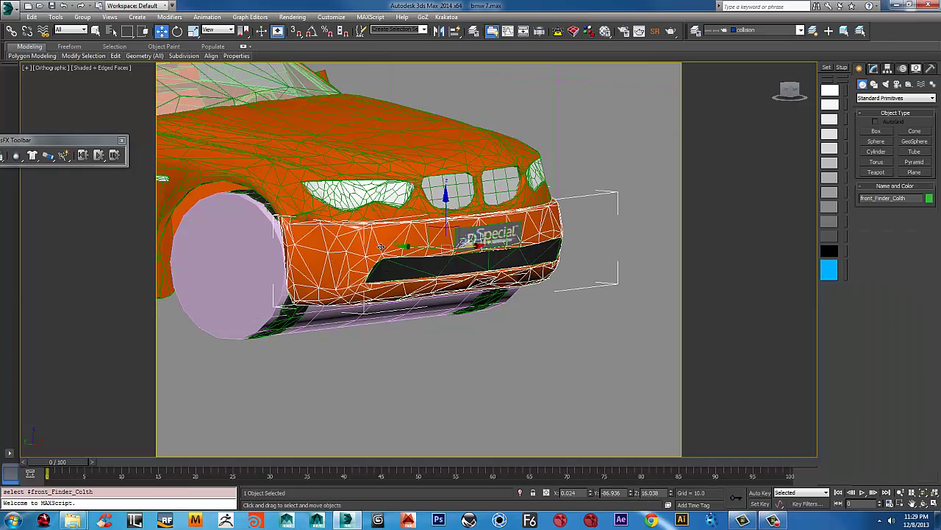
right_click(404, 263)
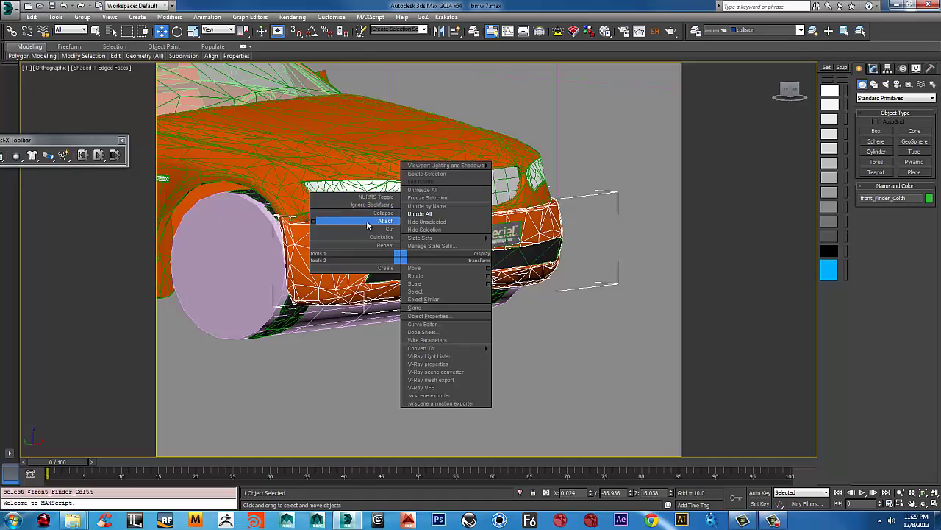
click(368, 223)
click(485, 261)
alt+middle_drag(485, 261, 494, 284)
scroll(494, 284, down, 3)
key(w)
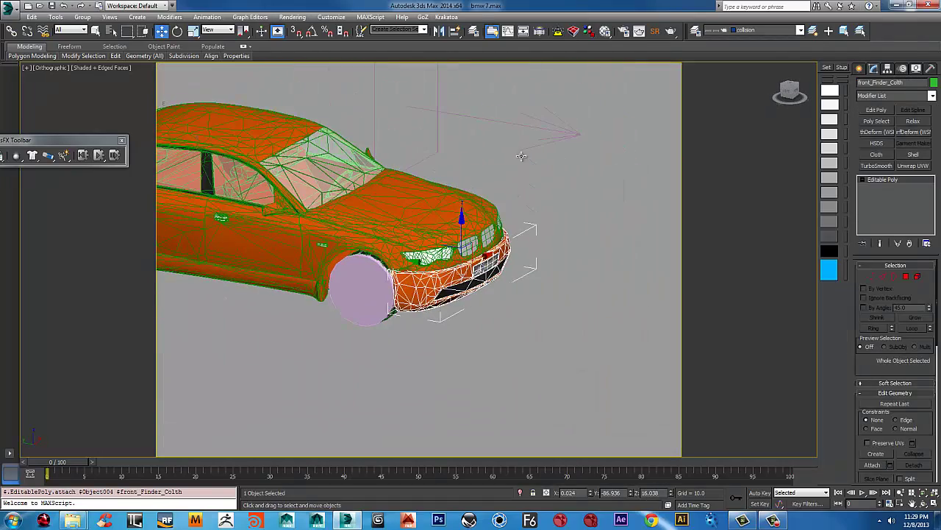
Step: Clear the selection and frame the whole scene in the Perspective view
scroll(521, 236, down, 5)
click(585, 149)
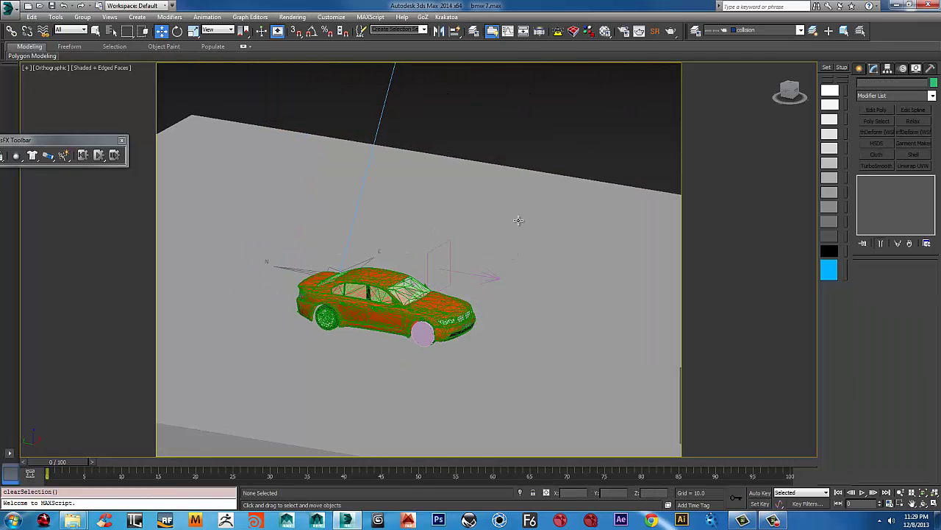
scroll(515, 220, up, 5)
key(p)
key(z)
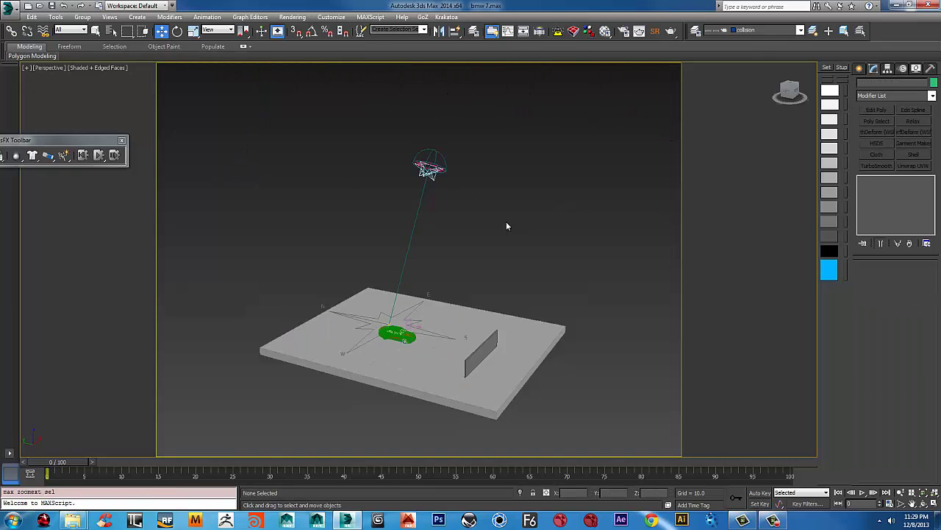
Step: Hide the Car_Body, Tire and HeadLights layers, leaving only the low-detail car front and the wheel collision cylinder displayed
scroll(473, 280, up, 6)
middle_drag(594, 308, 595, 116)
alt+middle_drag(566, 243, 243, 228)
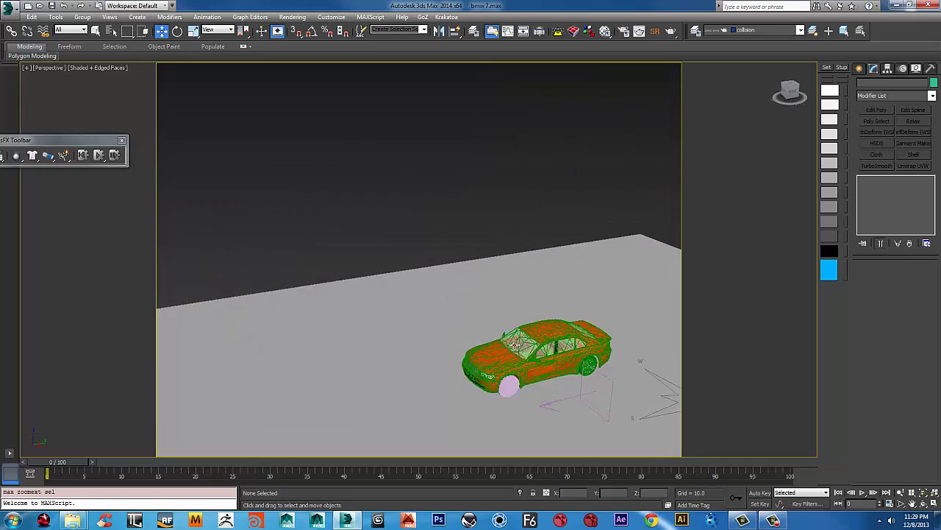
middle_drag(492, 292, 381, 124)
scroll(451, 130, up, 3)
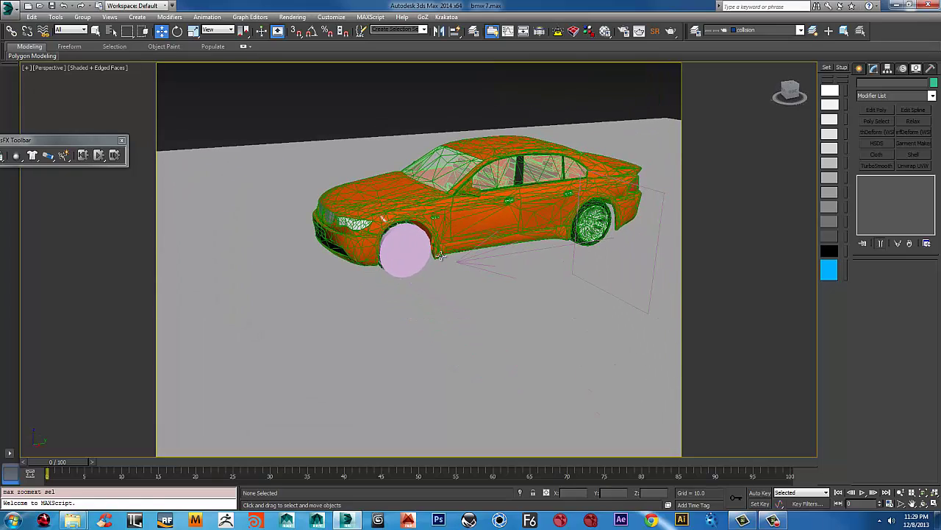
scroll(389, 249, up, 3)
click(389, 250)
alt+middle_drag(389, 249, 600, 169)
alt+middle_drag(571, 238, 258, 233)
click(800, 30)
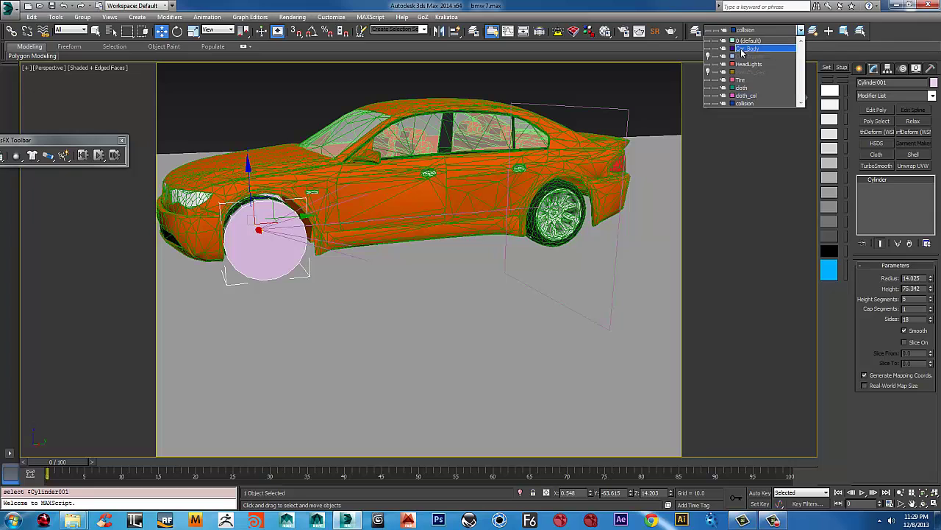
click(709, 50)
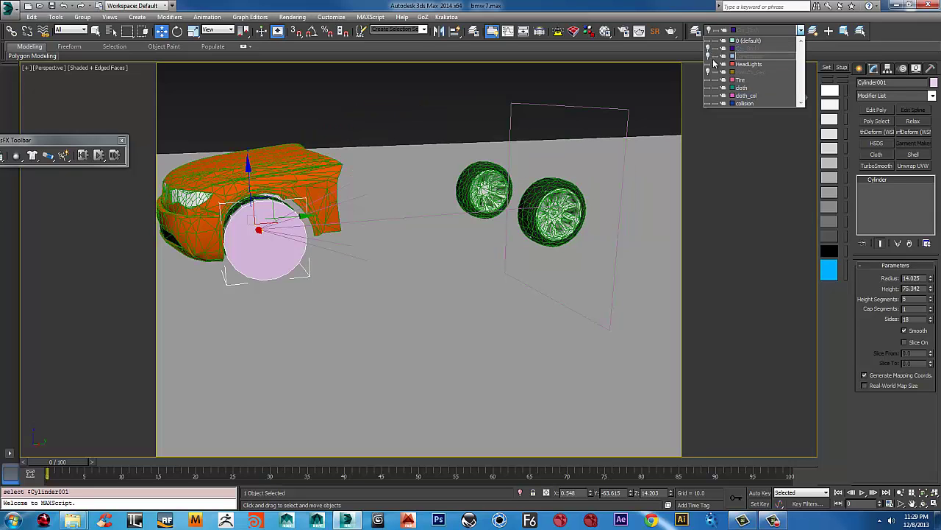
click(709, 80)
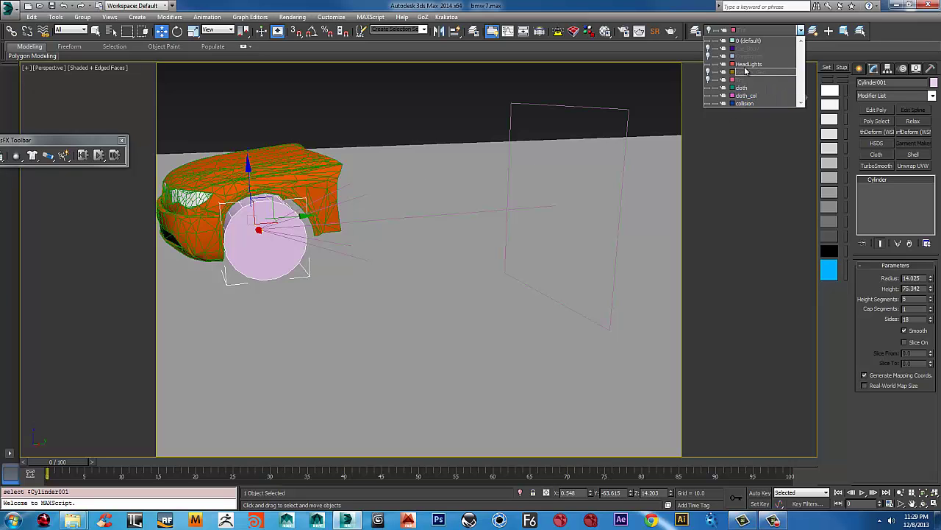
click(708, 64)
click(382, 135)
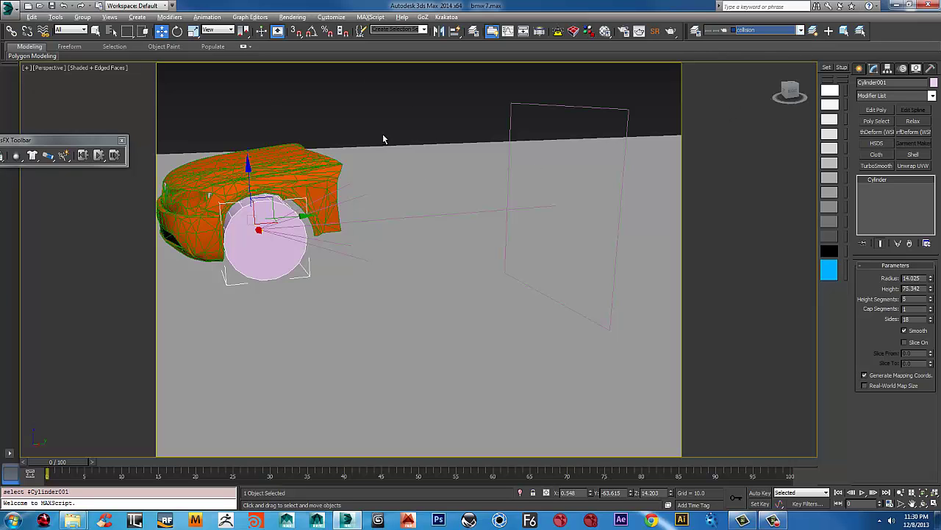
click(339, 154)
Step: Hide all lights and all shapes in the scene
scroll(268, 203, down, 3)
alt+middle_drag(268, 203, 300, 203)
scroll(328, 210, down, 3)
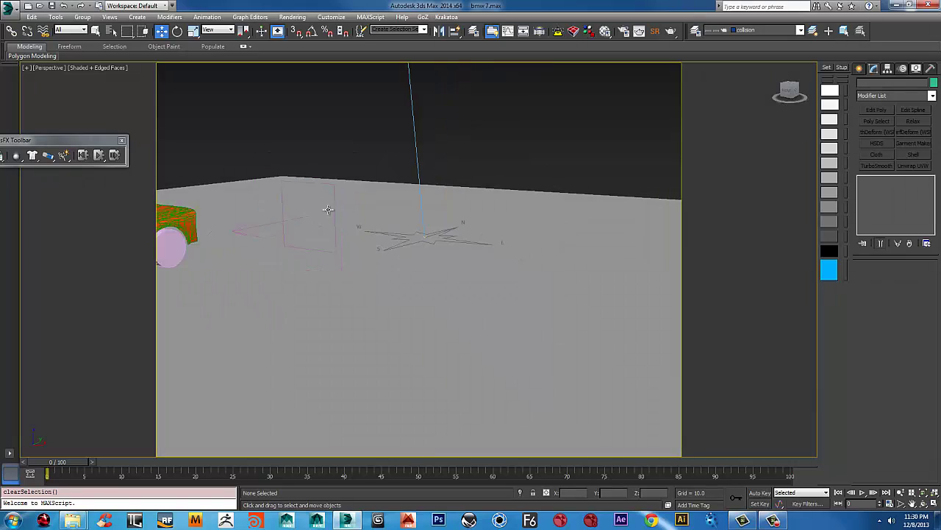
scroll(416, 152, down, 4)
middle_drag(408, 153, 397, 269)
scroll(397, 269, up, 2)
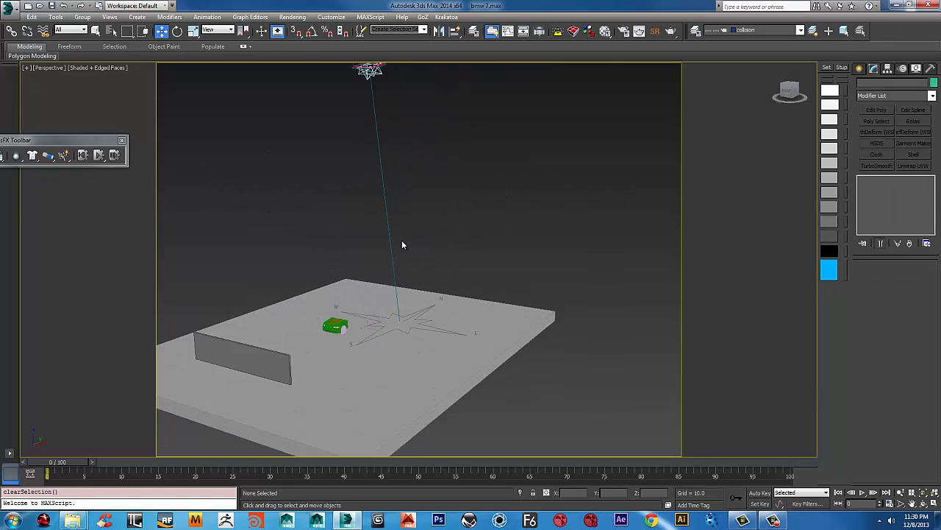
key(shift+l)
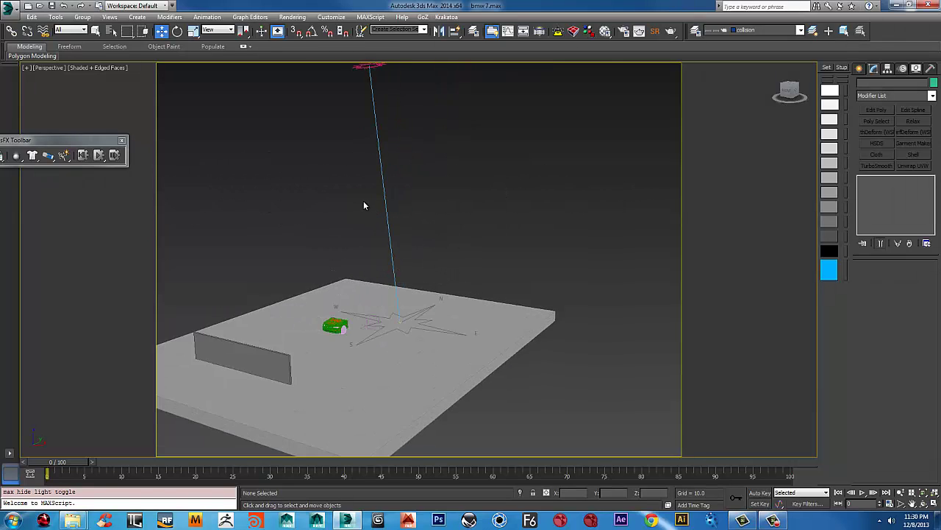
key(shift+s)
Step: Hide the daylight compass on the ground and the arrow-shaped space warp beside the car front
middle_drag(433, 149, 437, 189)
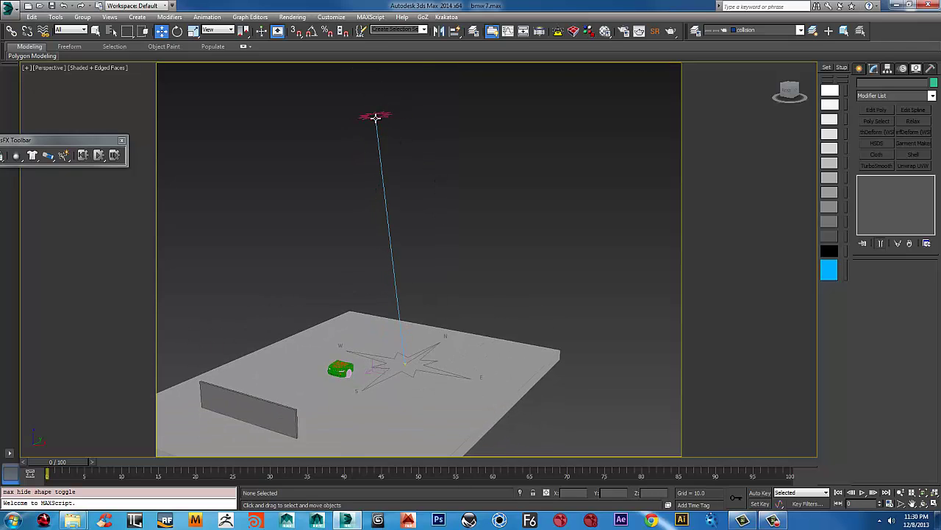
click(406, 361)
right_click(406, 360)
click(421, 324)
alt+middle_drag(370, 198, 534, 358)
scroll(534, 358, up, 6)
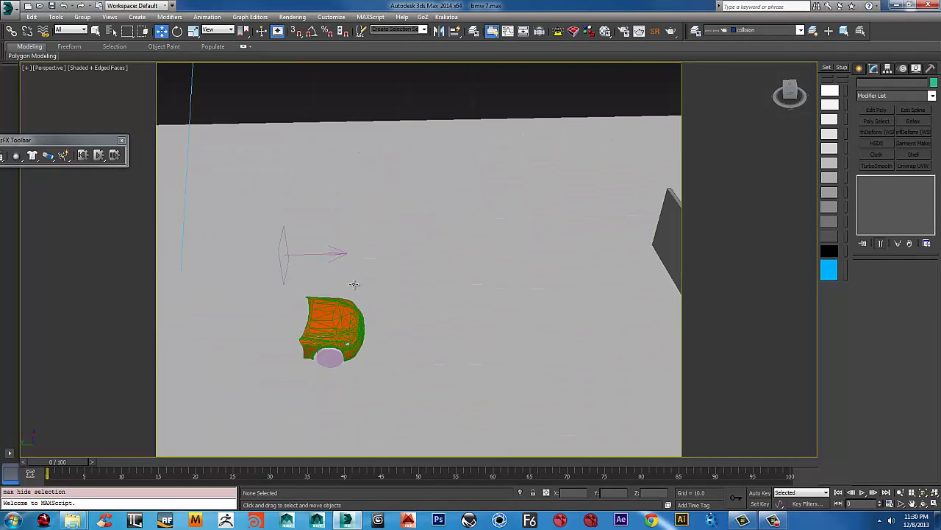
click(280, 243)
right_click(279, 242)
click(304, 212)
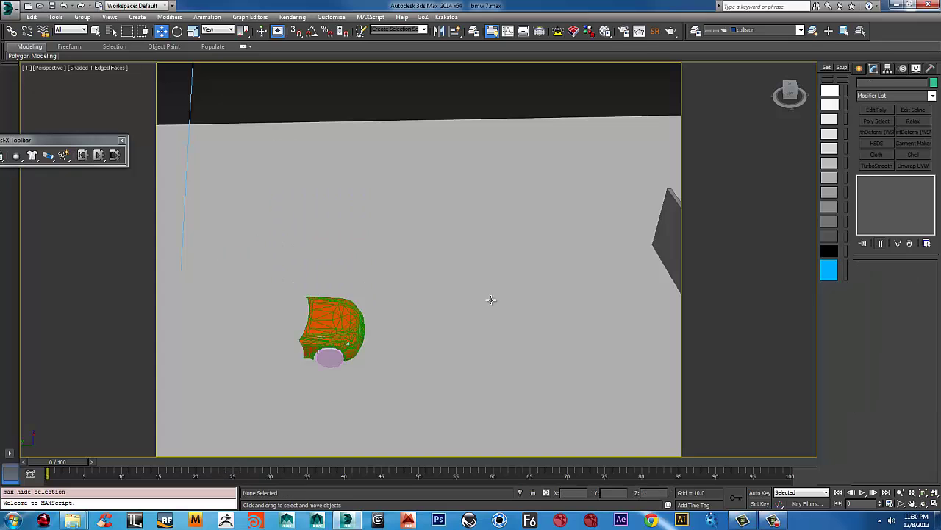
Step: Clone the Wall box in place as an independent copy, working in wireframe display
scroll(492, 299, down, 4)
middle_drag(491, 300, 434, 272)
alt+middle_drag(435, 339, 434, 271)
scroll(360, 370, up, 5)
middle_drag(360, 370, 366, 371)
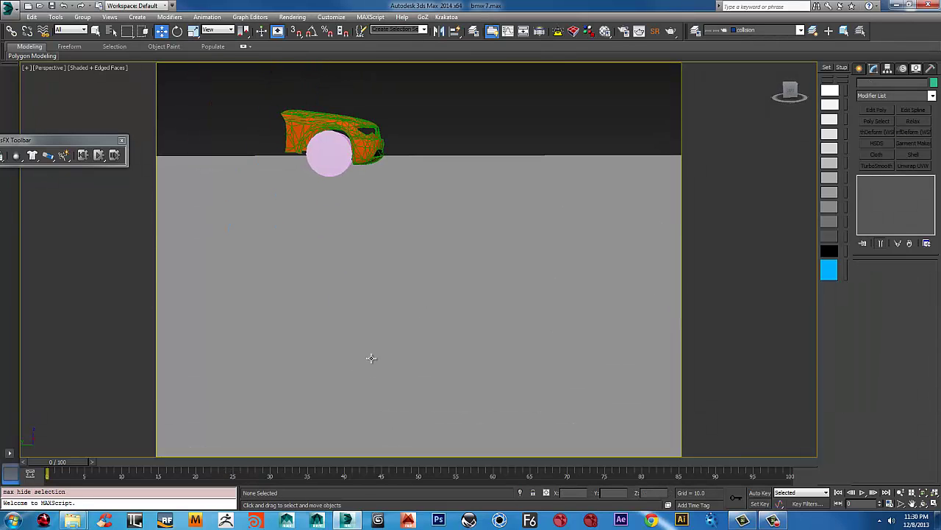
key(F3)
scroll(390, 239, down, 4)
alt+middle_drag(502, 262, 535, 193)
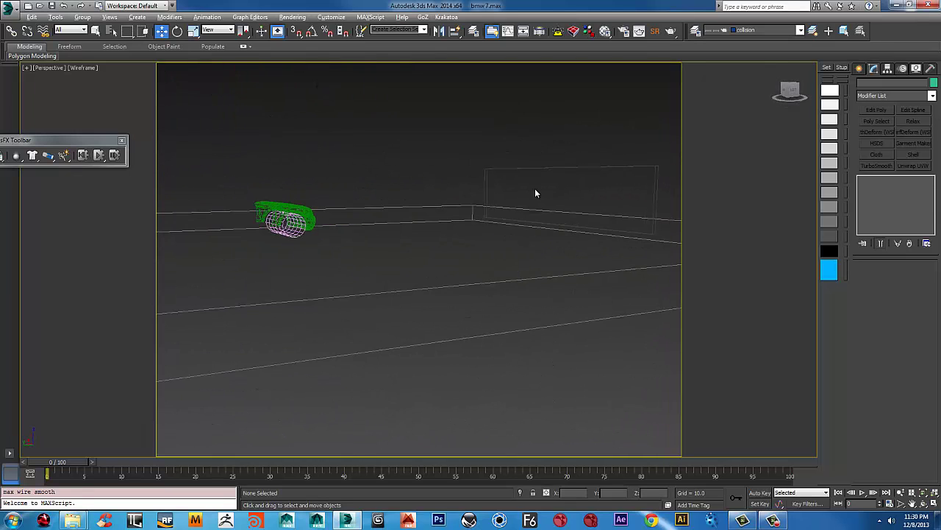
click(583, 167)
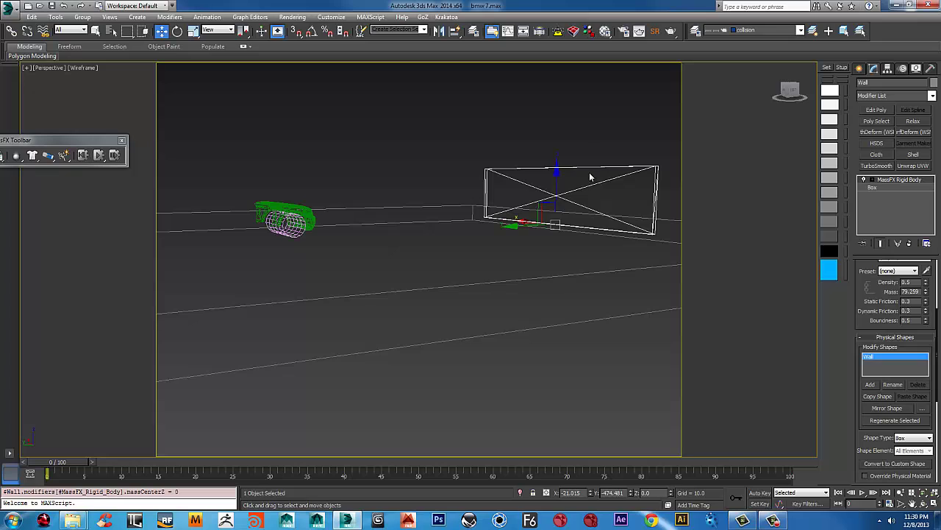
alt+middle_drag(589, 176, 611, 198)
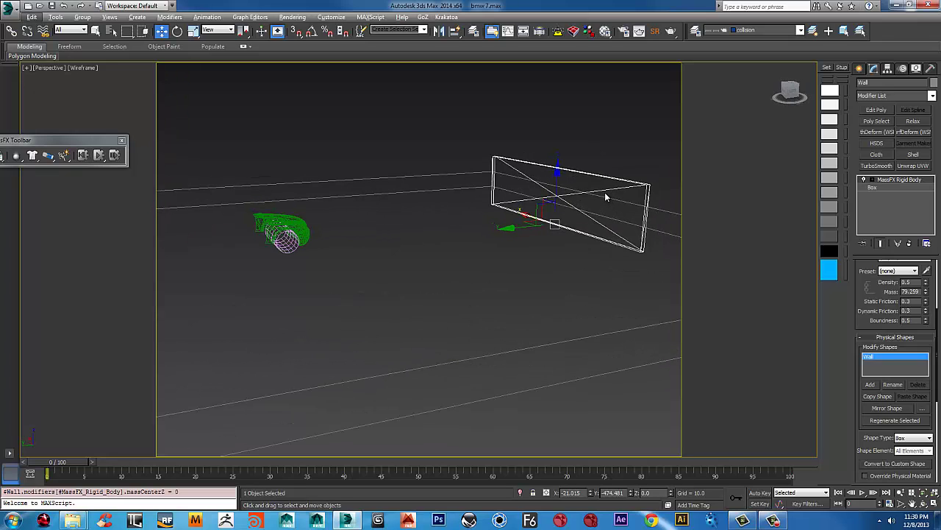
key(ctrl+v)
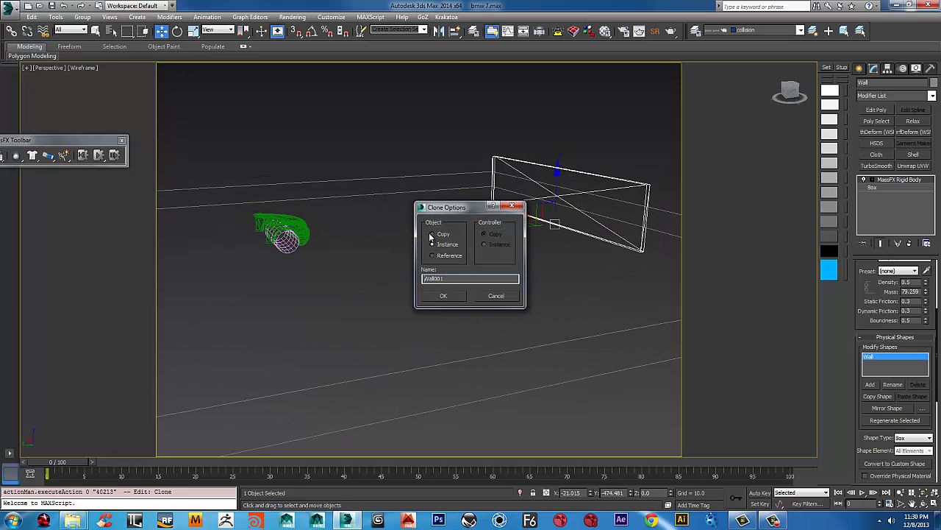
click(432, 234)
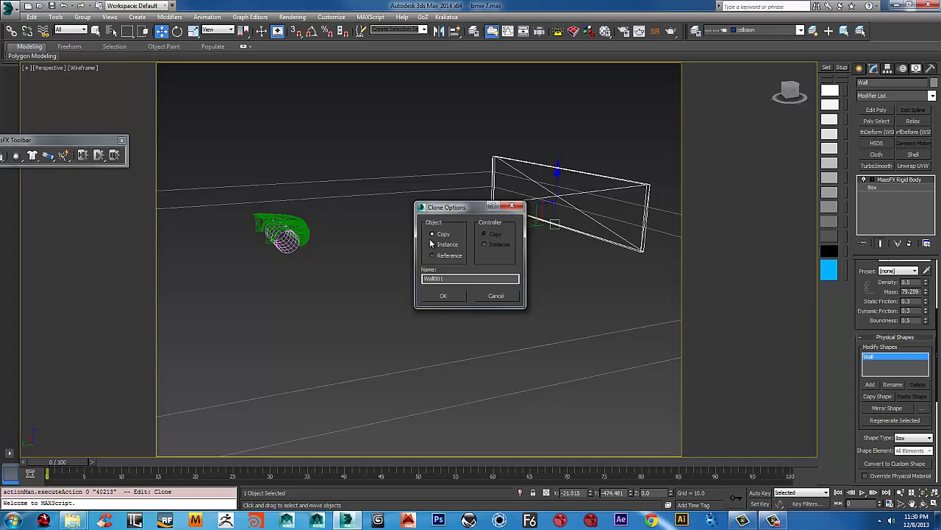
click(444, 296)
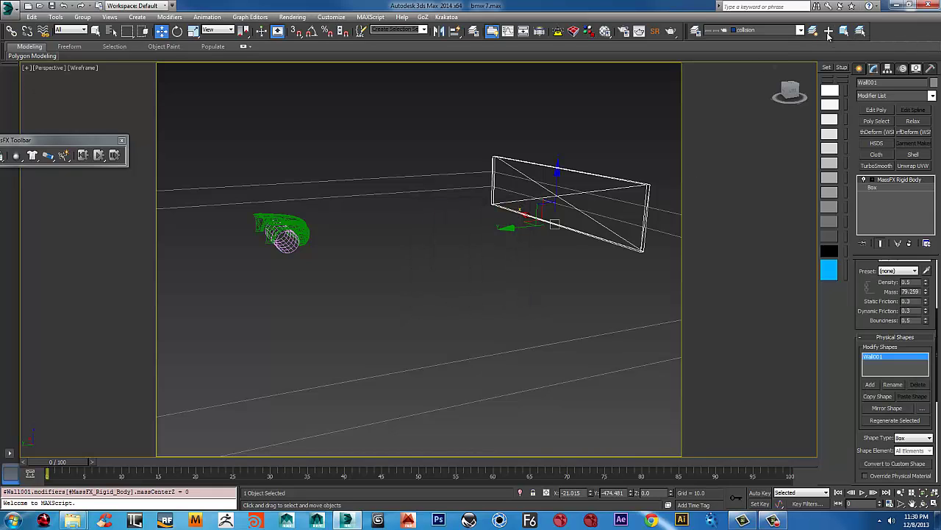
Step: Add the copied wall to the current collision layer and remove its MassFX Rigid Body modifier
click(828, 33)
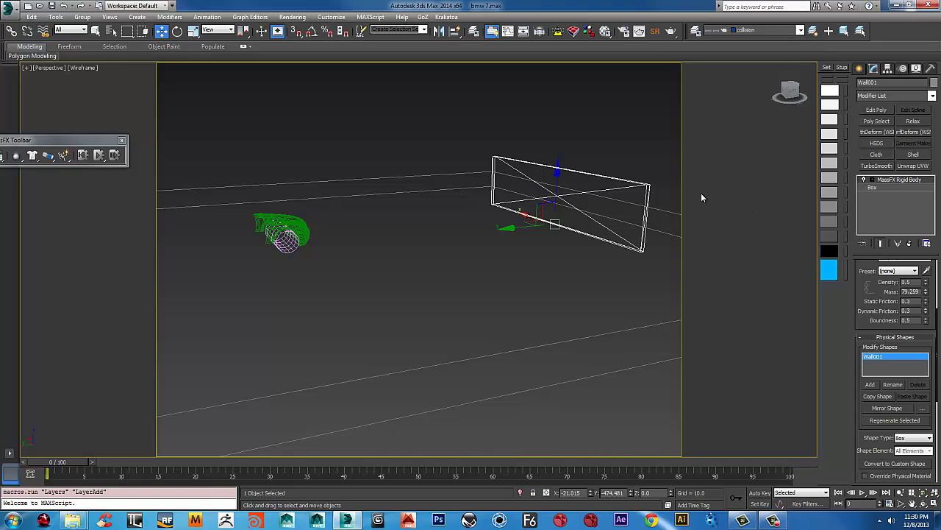
click(910, 248)
alt+middle_drag(631, 223, 629, 216)
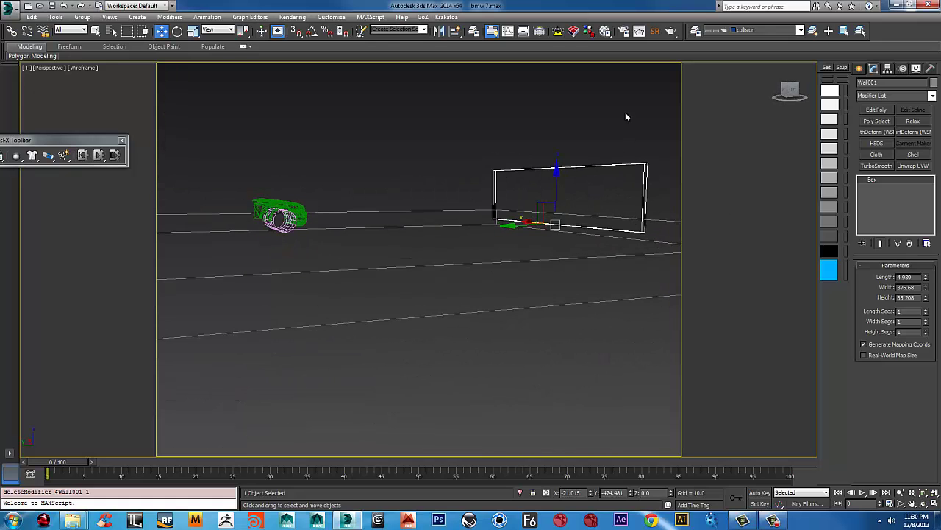
Step: Move the original Wall with the MassFX Rigid Body modifier onto the hidden layer listed between HeadLights and Tire
click(626, 117)
click(640, 166)
click(640, 165)
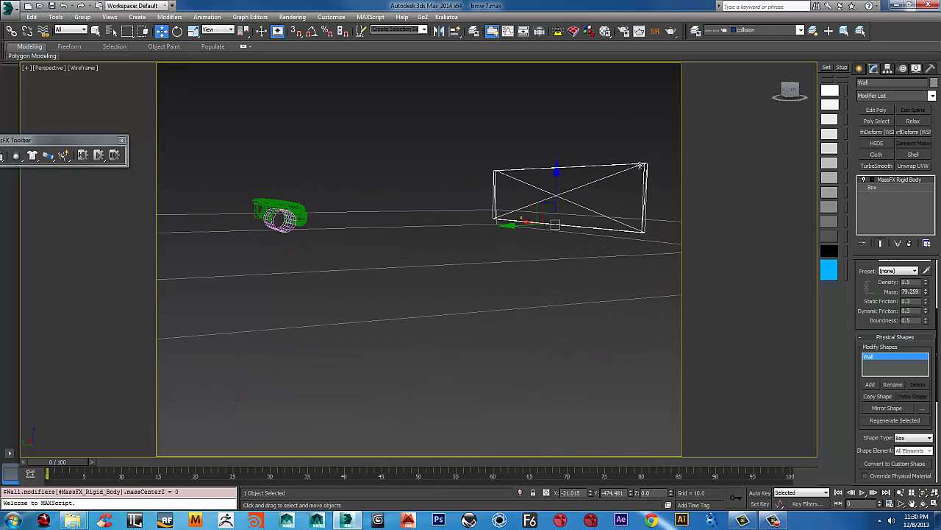
click(801, 30)
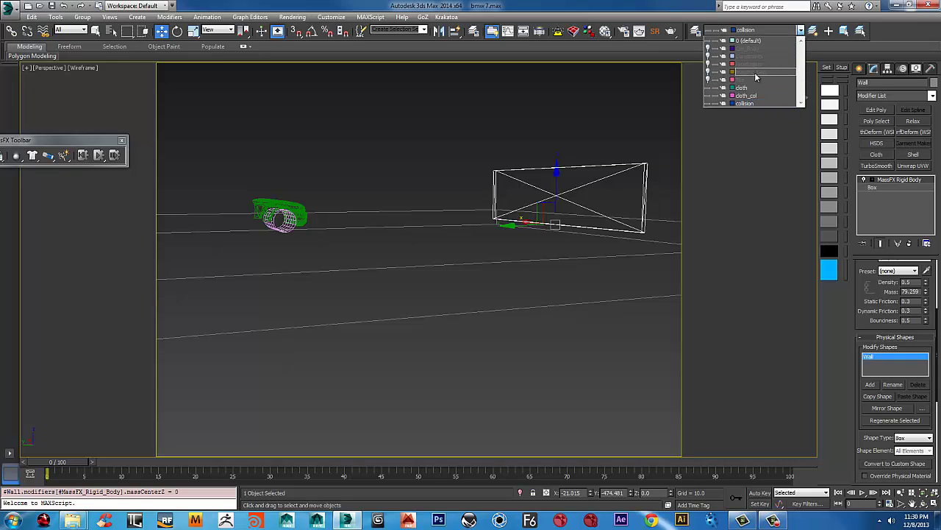
click(754, 72)
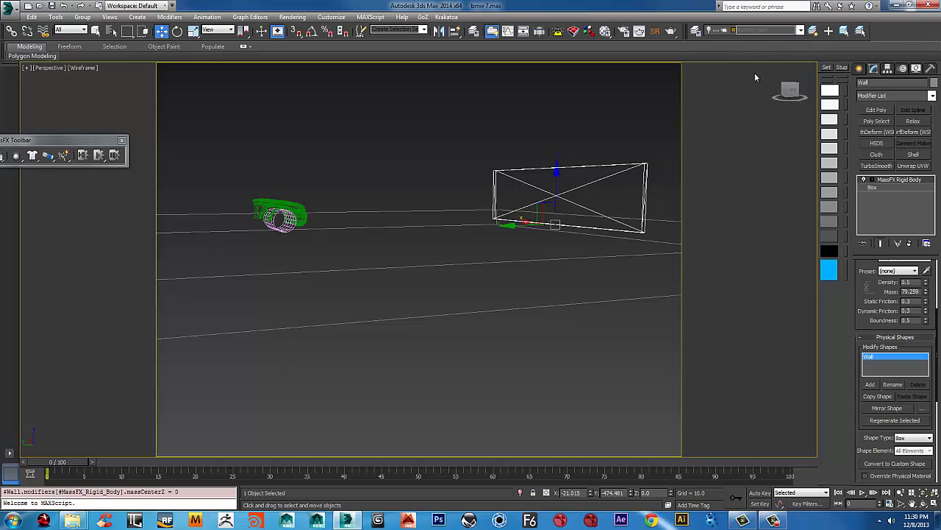
click(829, 31)
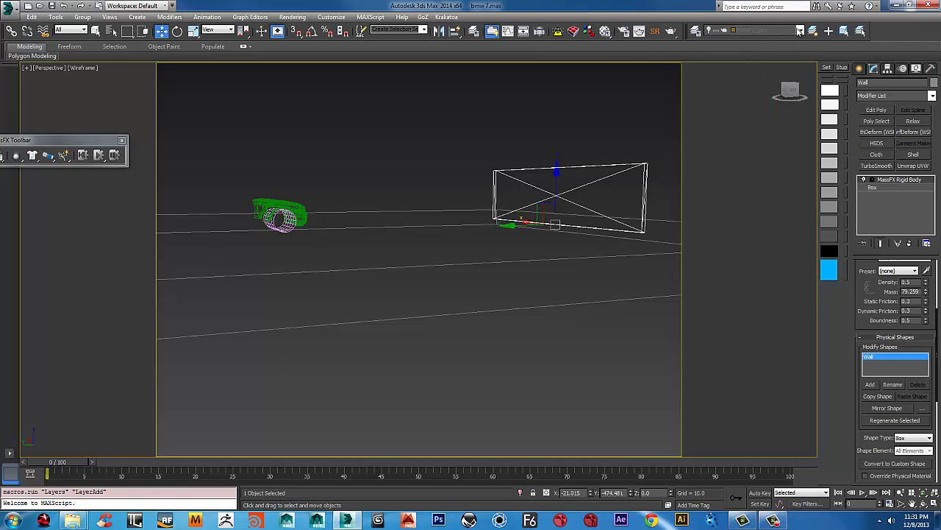
click(800, 30)
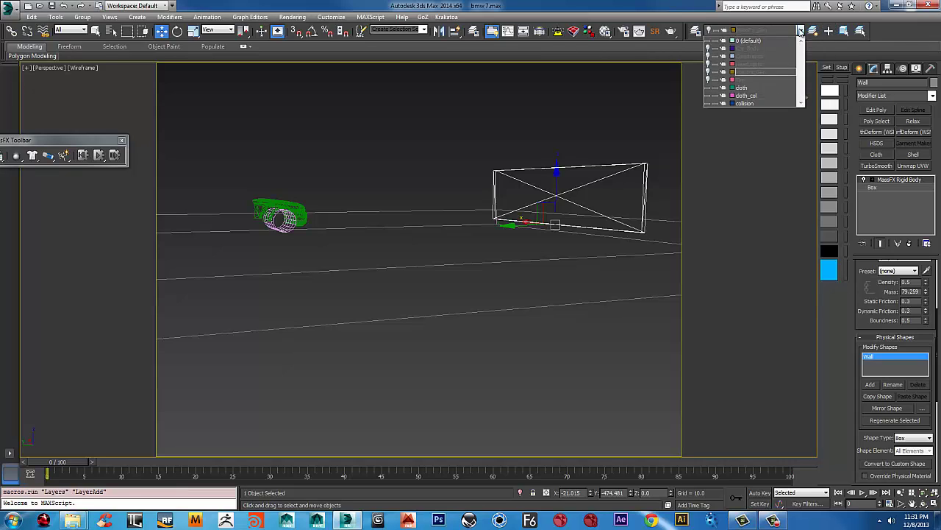
click(750, 73)
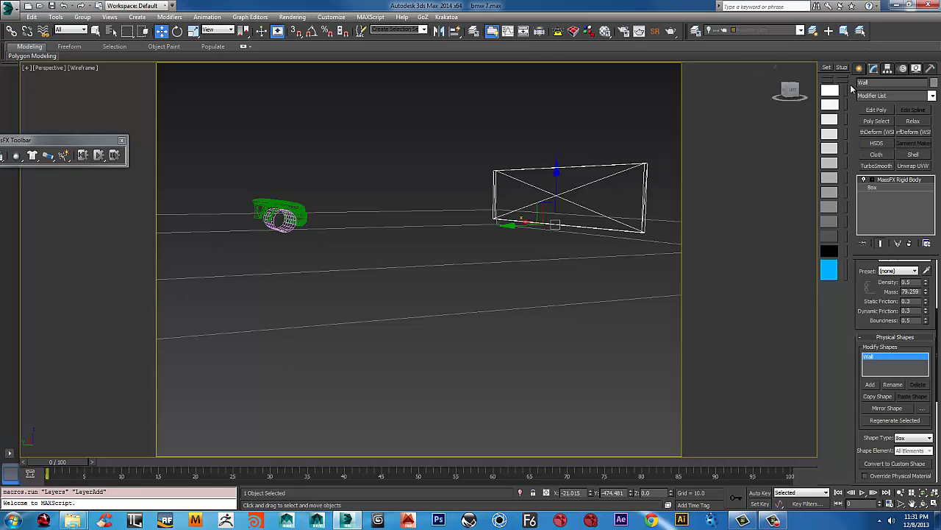
click(860, 70)
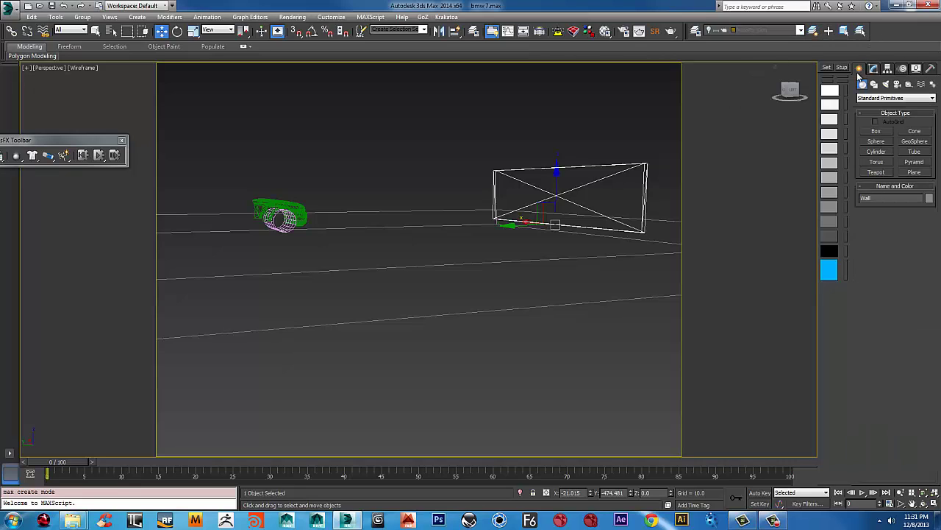
click(829, 31)
Step: Make collision the current layer again
click(800, 30)
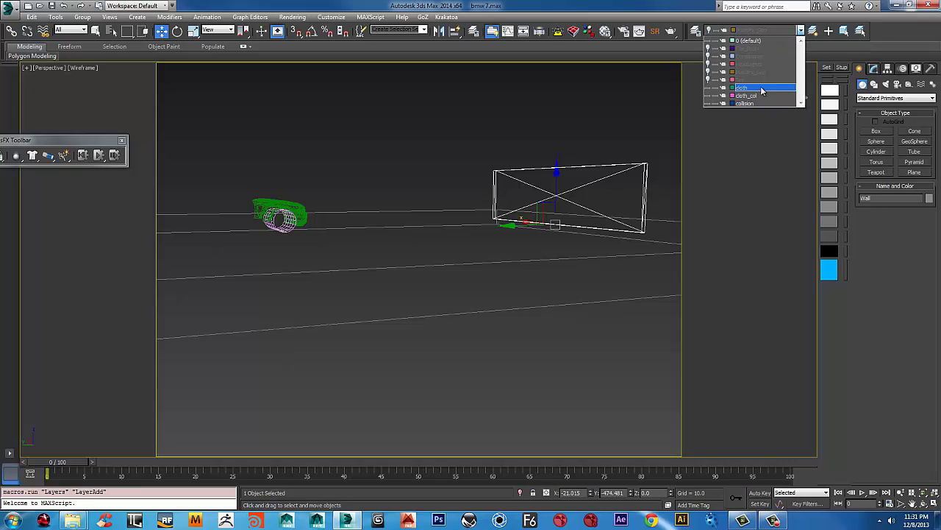
click(753, 104)
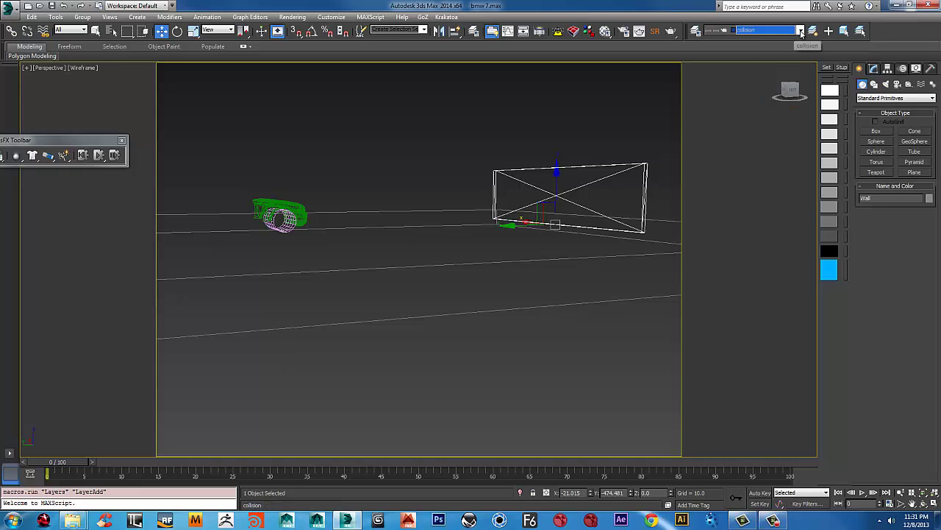
click(800, 31)
click(740, 103)
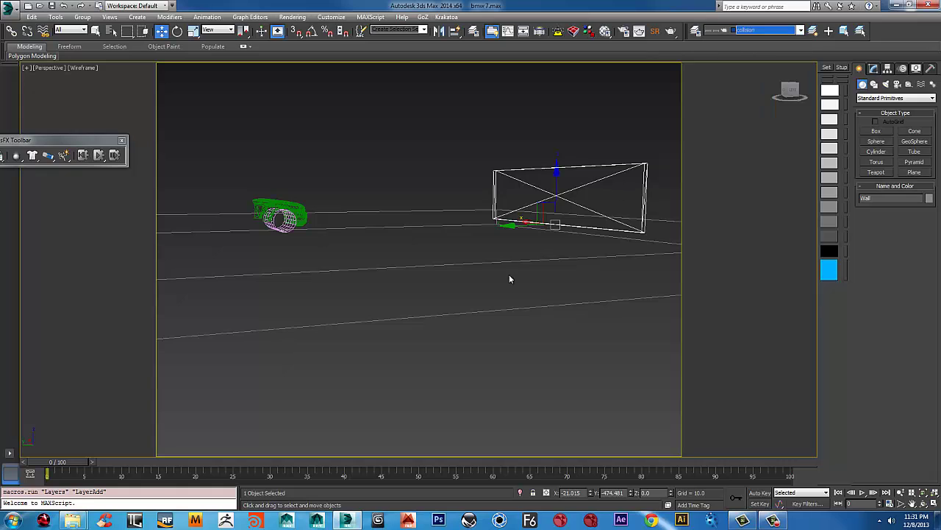
Step: Rename the copied wall as Wall_Cloth_col and switch the viewport to shaded display with edged faces
click(518, 262)
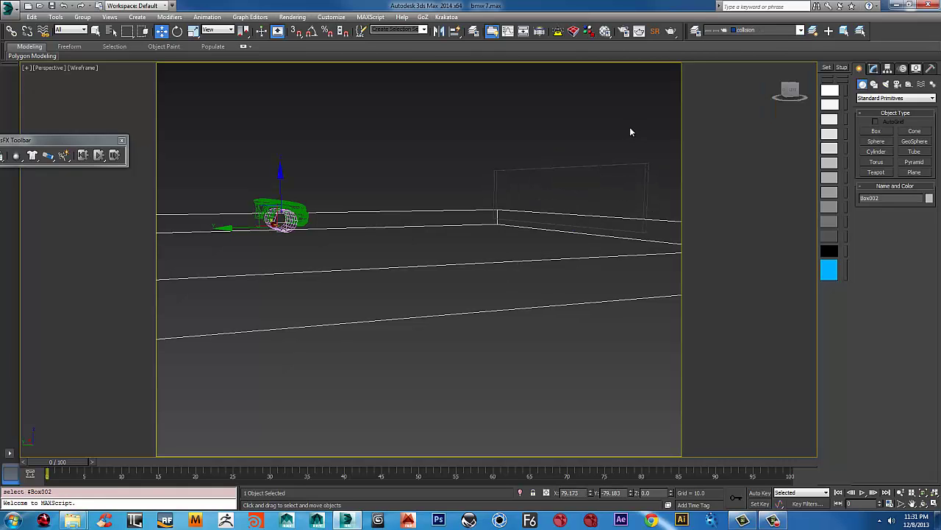
drag(631, 124, 610, 163)
mouse_move(584, 192)
alt+middle_down()
mouse_move(595, 212)
mouse_move(690, 206)
alt+middle_up()
key(F3)
scroll(607, 246, down, 8)
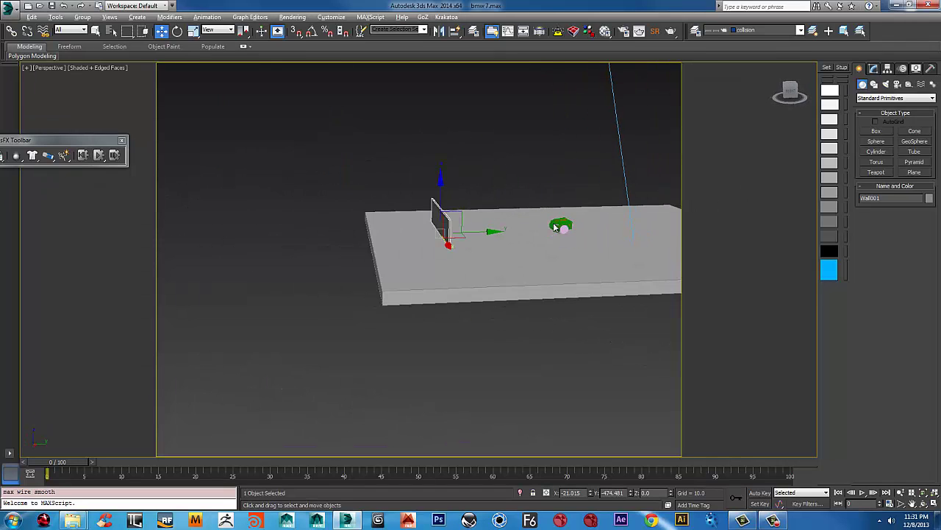
middle_drag(645, 189, 459, 195)
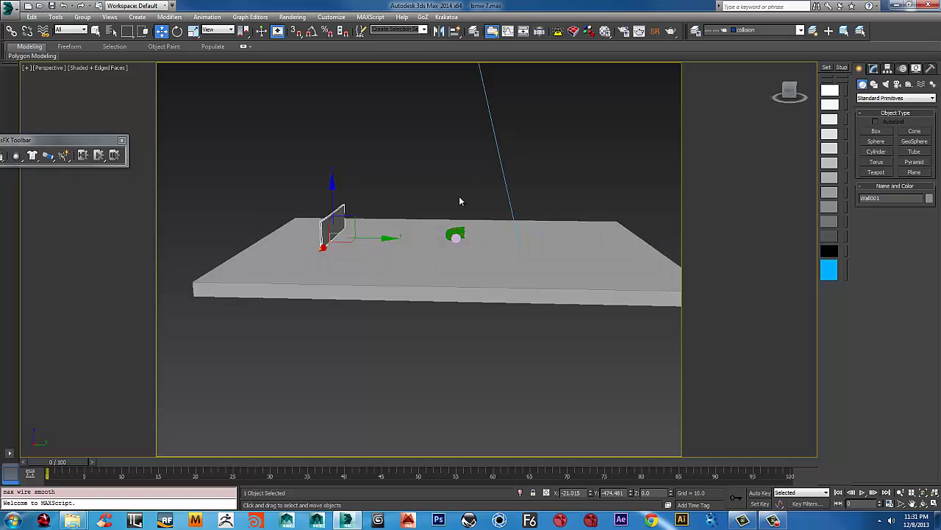
scroll(444, 258, up, 5)
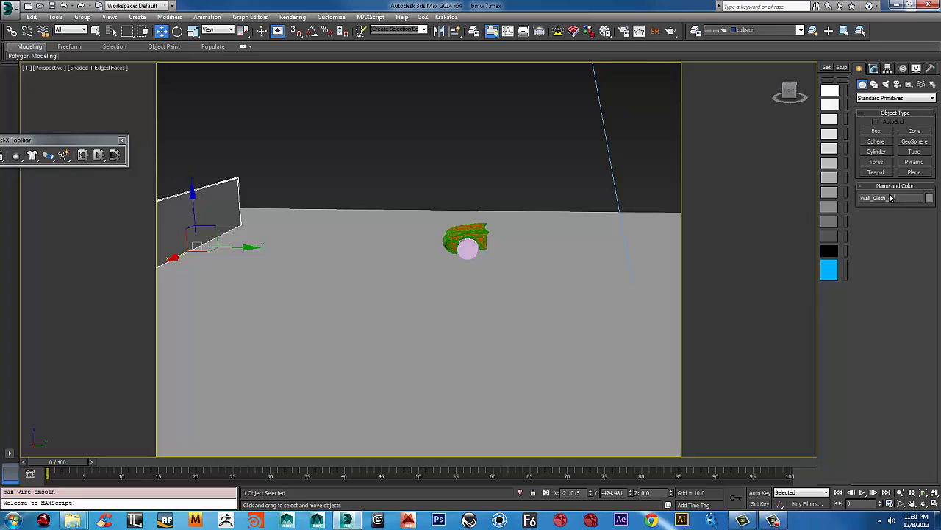
text(col)
drag(896, 198, 882, 198)
Step: Rename the ground box as ground_Cloth_col and copy that name to the clipboard
click(412, 218)
drag(880, 198, 812, 199)
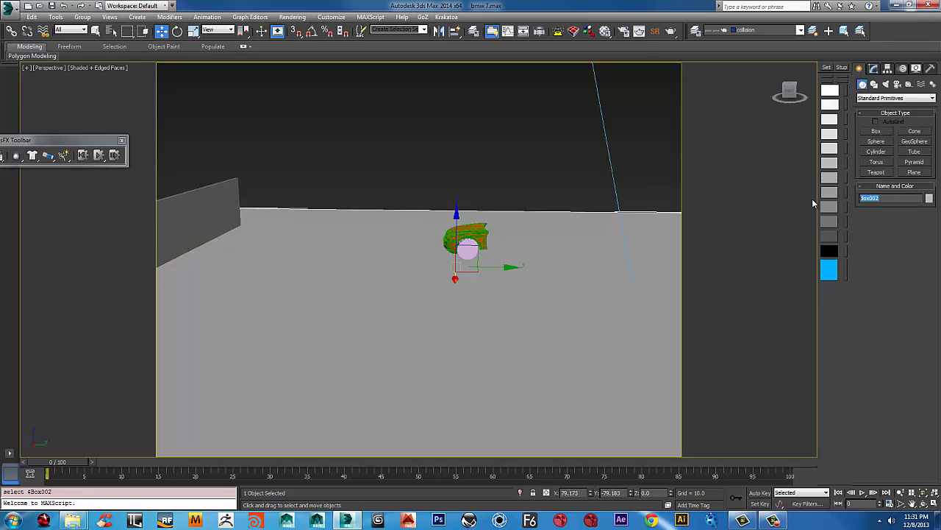
text(ground_1_Cloth_col)
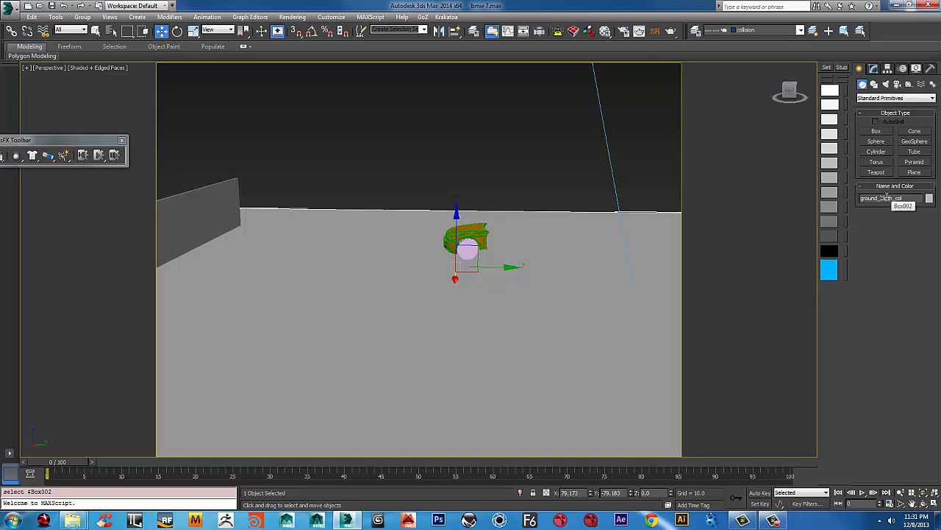
key(Return)
key(ctrl+c)
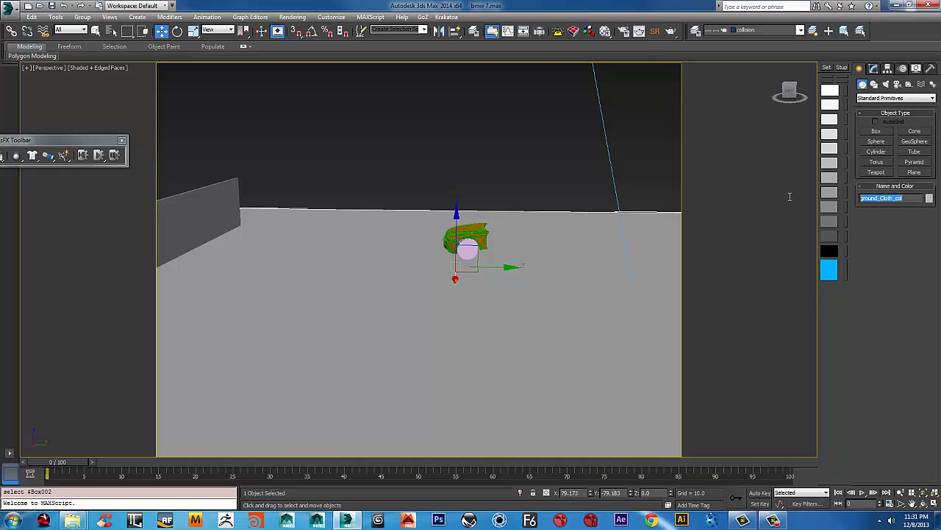
Step: Rename the wheel cylinder as Tires_Cloth_col, reusing the _Cloth_col suffix from the copied ground name
click(512, 189)
scroll(500, 228, up, 5)
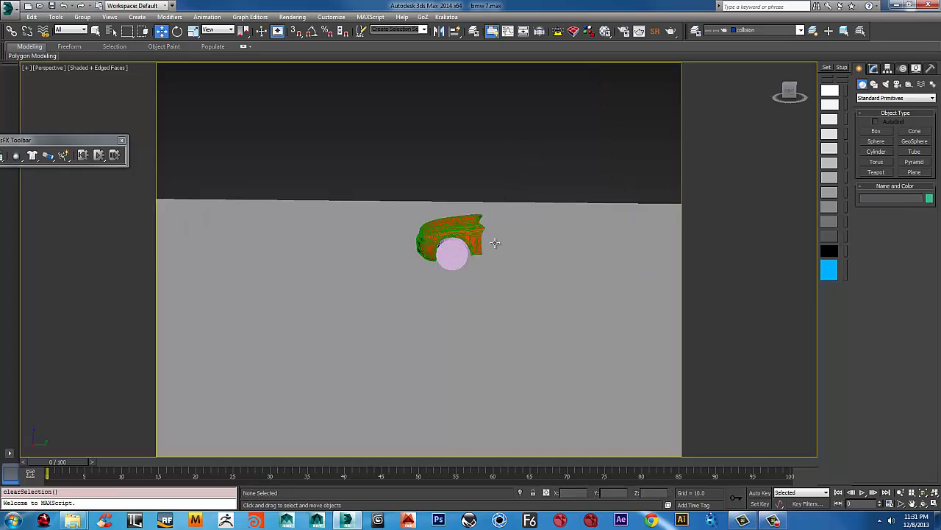
click(410, 269)
drag(890, 197, 859, 197)
text(Tires)
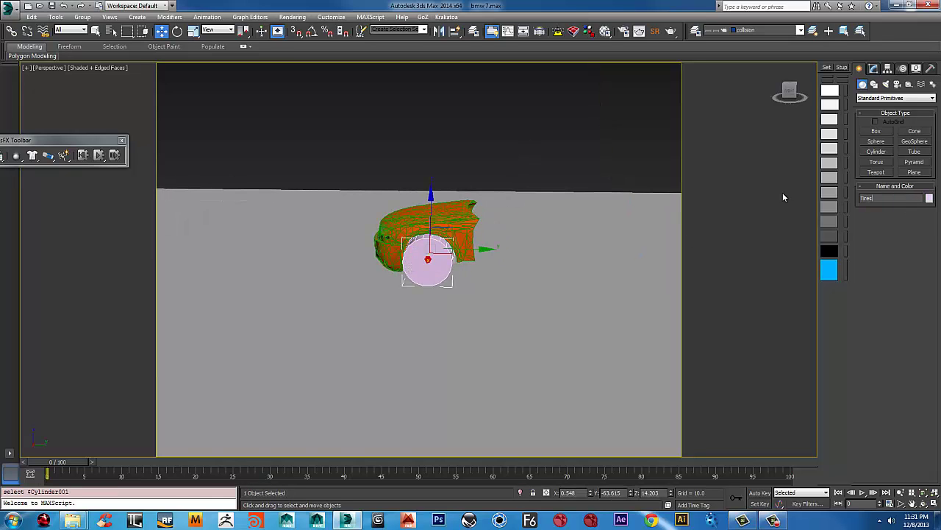
text(_)
key(ctrl+v)
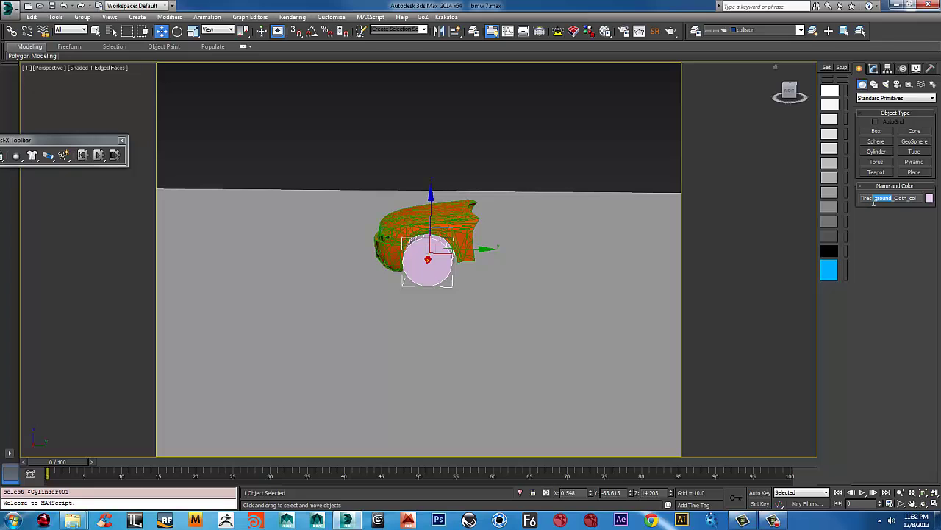
key(BackSpace)
Step: Apply one Cloth modifier to both car_front_cloth and front_Finder_Colth
click(440, 135)
alt+middle_drag(440, 135, 394, 218)
scroll(393, 206, down, 4)
scroll(392, 208, up, 8)
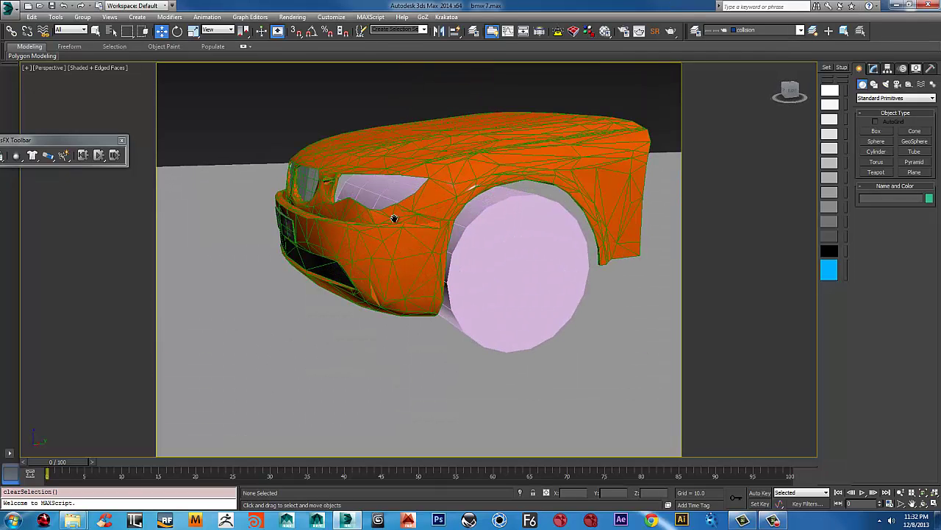
scroll(401, 183, down, 6)
scroll(401, 183, up, 3)
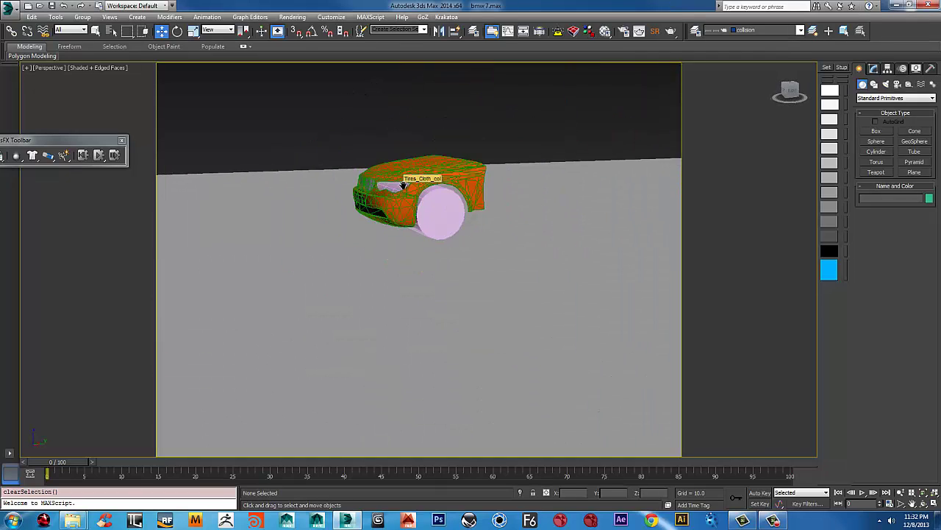
scroll(401, 183, down, 4)
alt+middle_drag(456, 208, 549, 260)
scroll(429, 210, up, 5)
click(559, 194)
scroll(573, 223, up, 3)
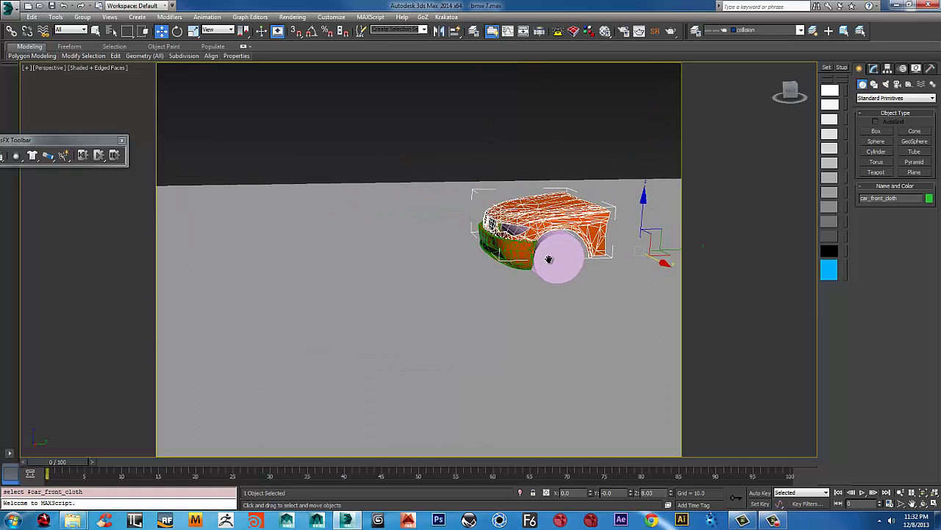
scroll(548, 260, up, 3)
ctrl+click(506, 241)
alt+middle_drag(520, 222, 553, 232)
alt+middle_drag(785, 130, 782, 138)
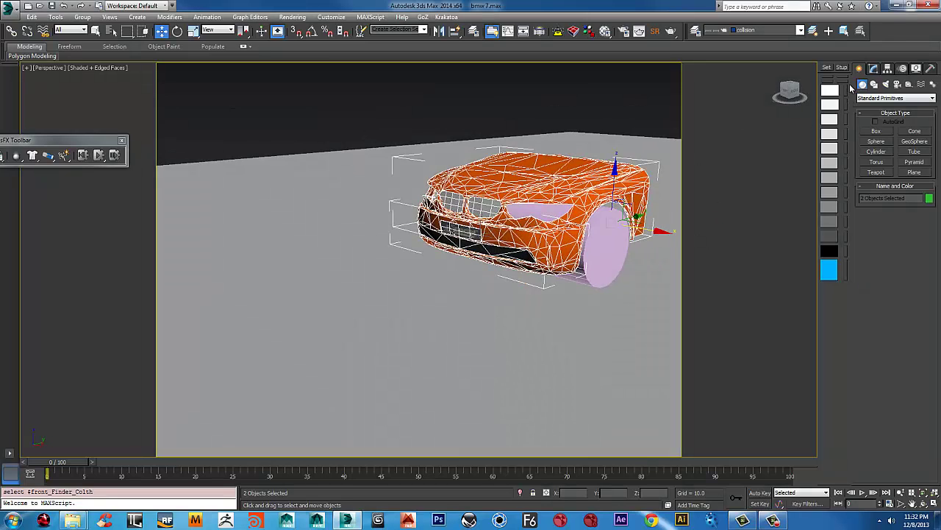
click(875, 68)
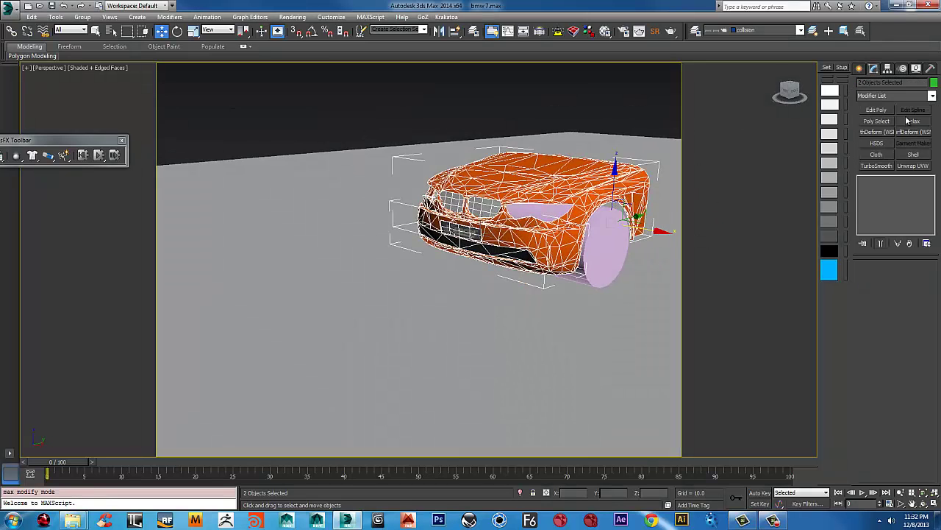
click(876, 155)
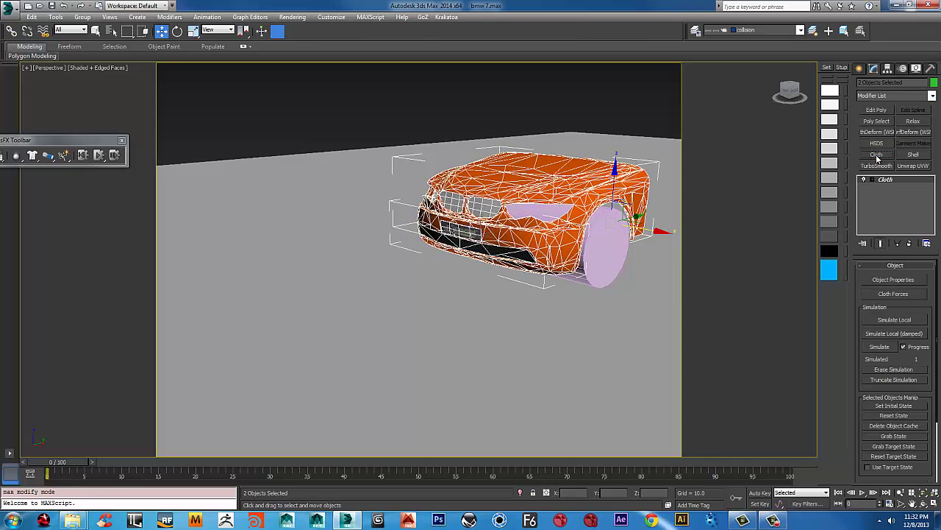
Step: Add ground_Cloth_col, Tires_Cloth_col and Wall_Cloth_col to the cloth simulation through the Cloth modifier's object properties
scroll(464, 237, down, 4)
alt+middle_drag(559, 251, 482, 259)
key(z)
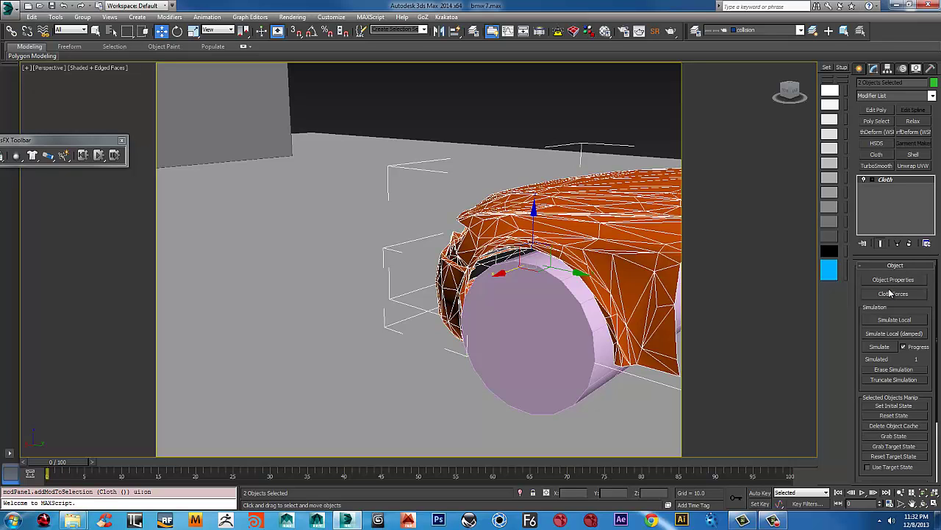
click(885, 279)
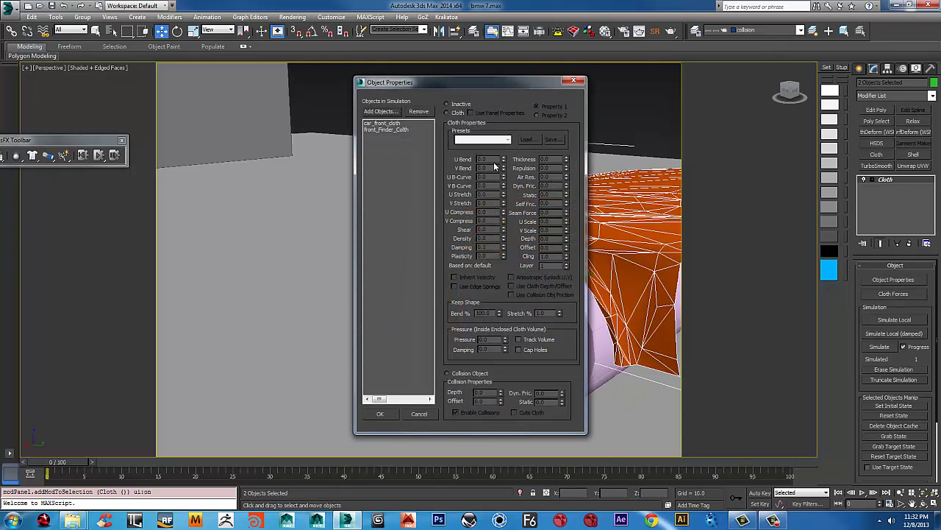
click(372, 113)
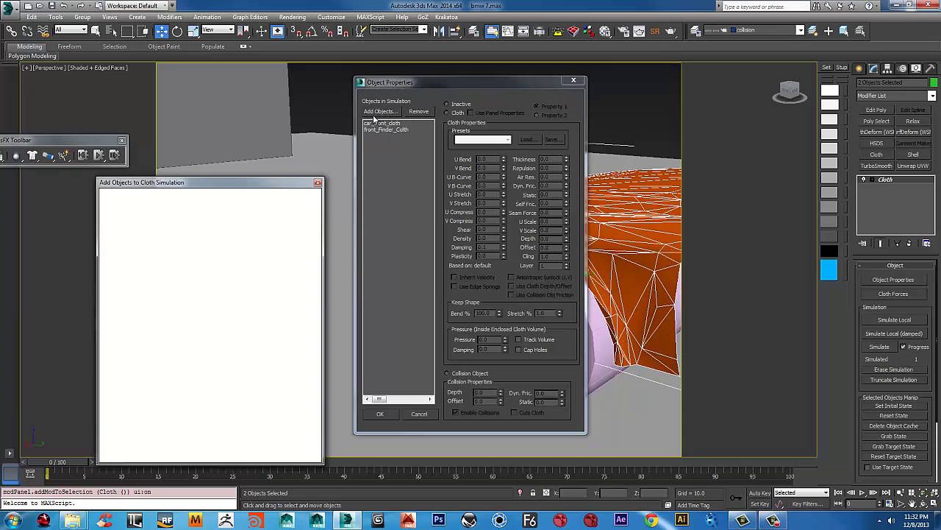
drag(167, 241, 123, 271)
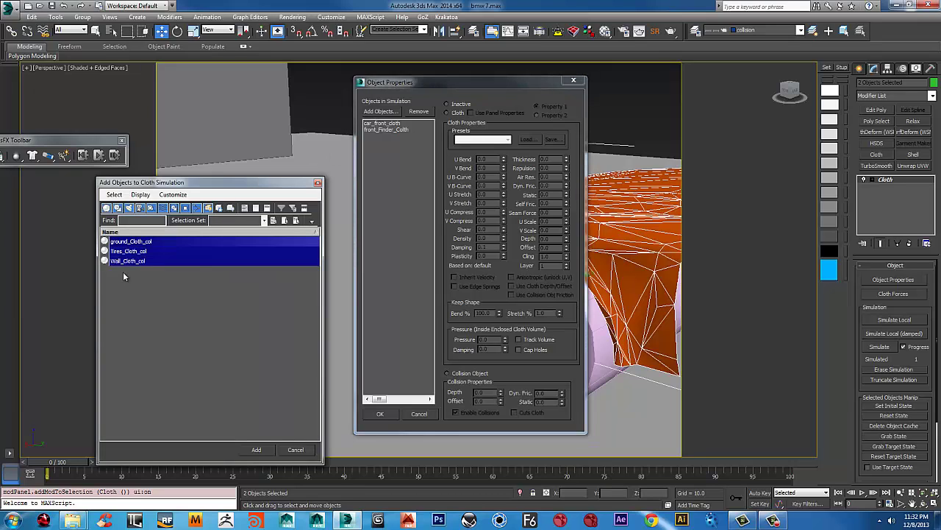
click(257, 452)
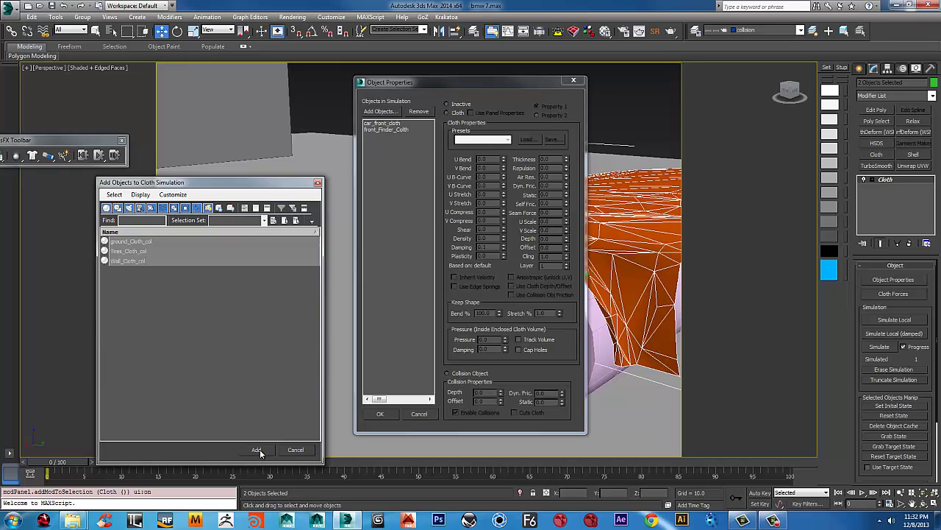
Step: Define ground_Cloth_col and Wall_Cloth_col as collision objects in the cloth simulation
click(387, 137)
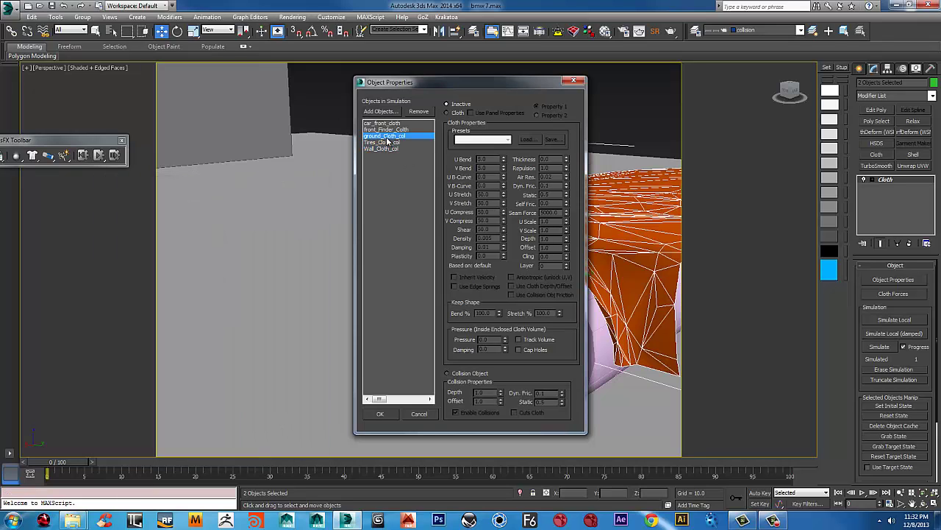
ctrl+click(381, 149)
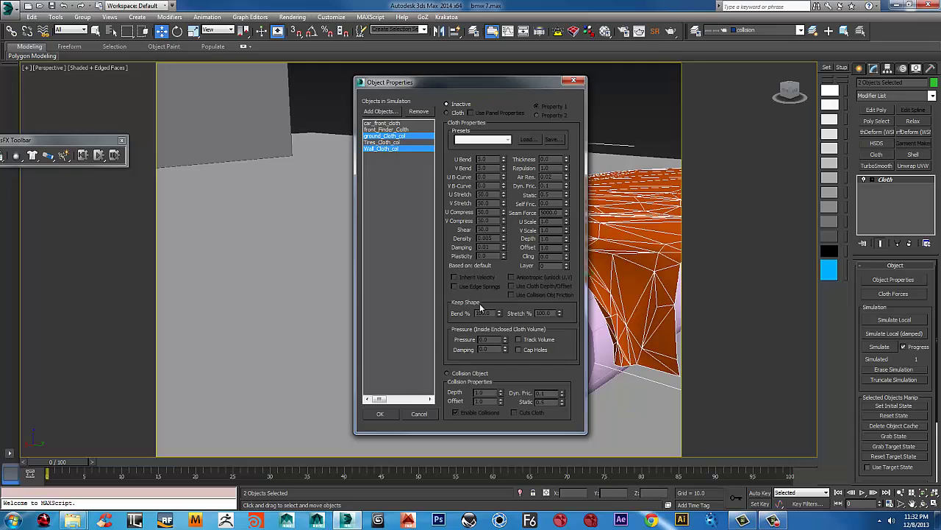
click(452, 374)
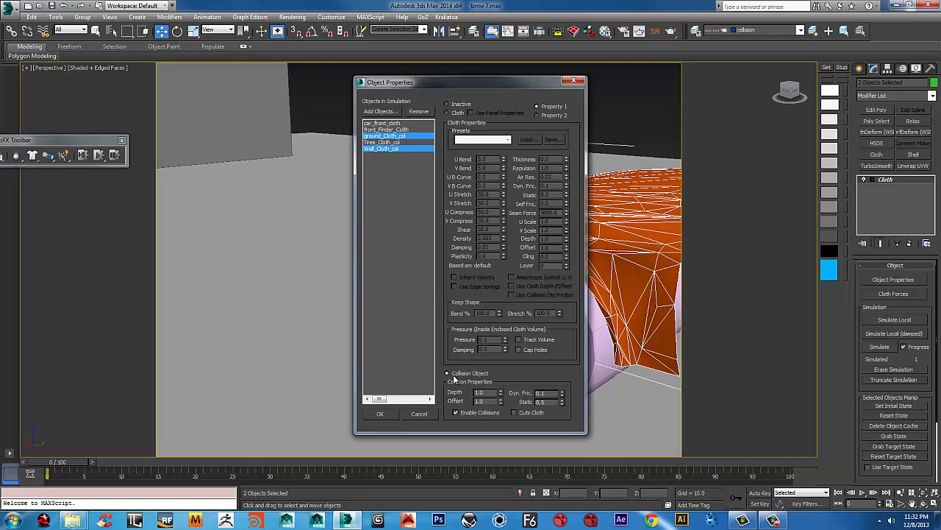
Step: Define Tires_Cloth_col as a collision object with an offset of 0.5 and review the ground and wall collision settings
click(382, 142)
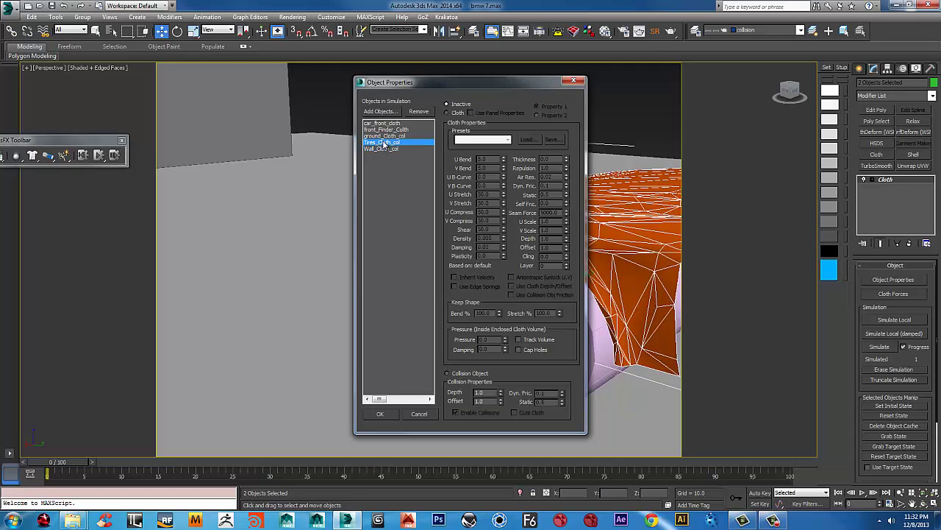
click(447, 374)
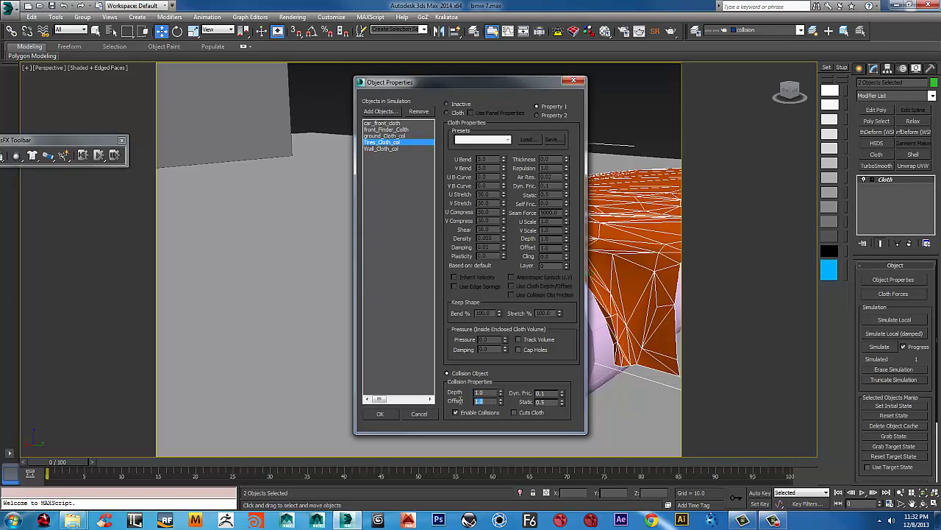
text(1)
drag(483, 402, 471, 400)
click(383, 149)
click(383, 136)
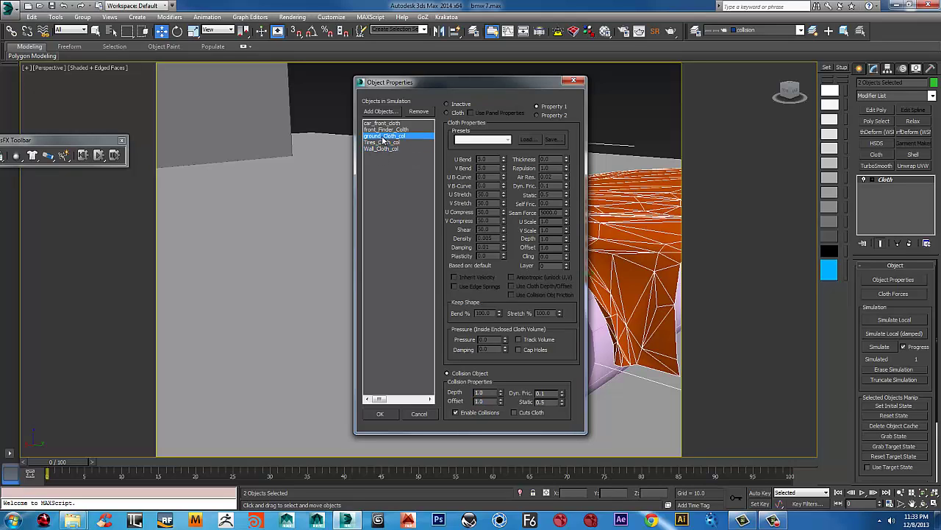
click(384, 143)
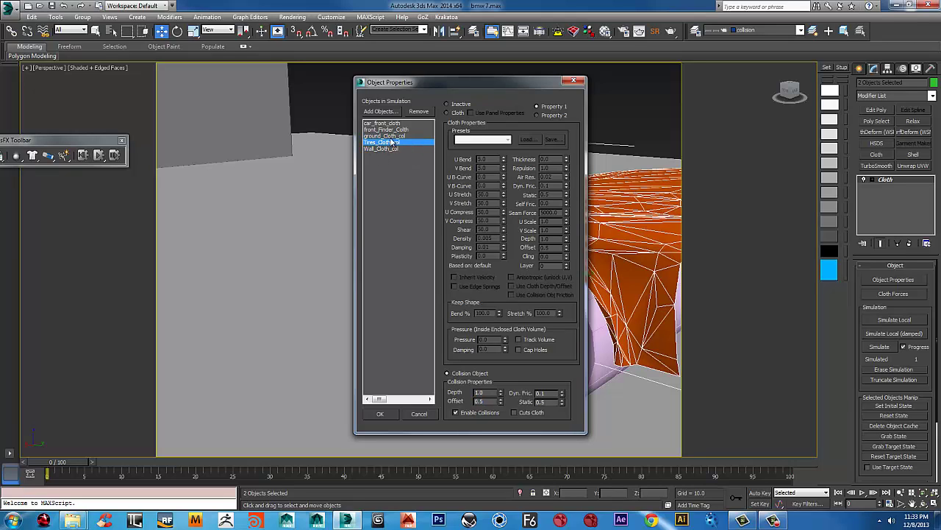
Step: Define car_front_cloth and front_Finder_Colth as cloth, load the Car_Metal.sti preset for them and accept the object properties
click(403, 125)
ctrl+click(401, 130)
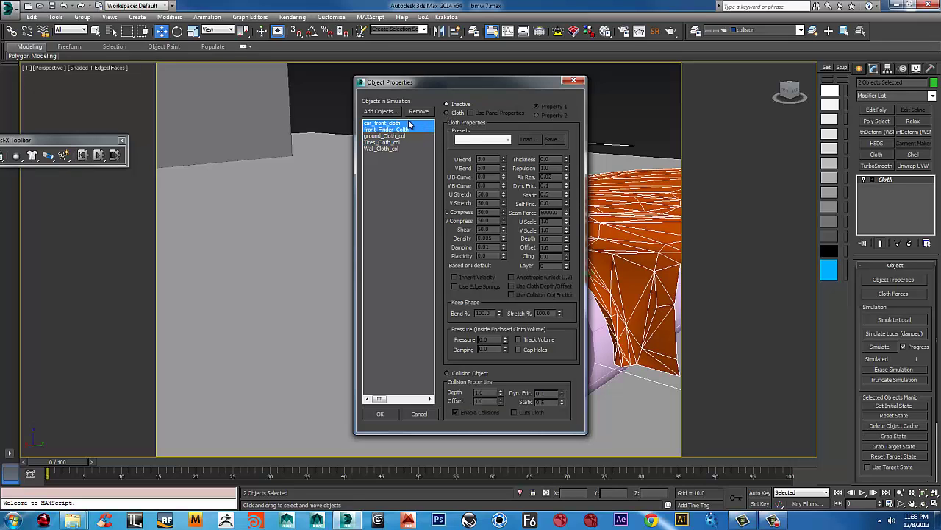
click(456, 114)
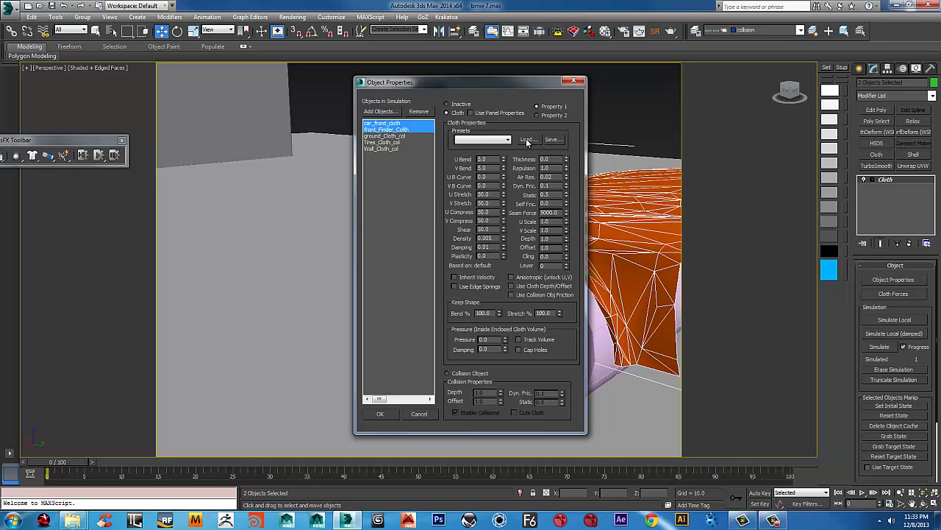
click(528, 140)
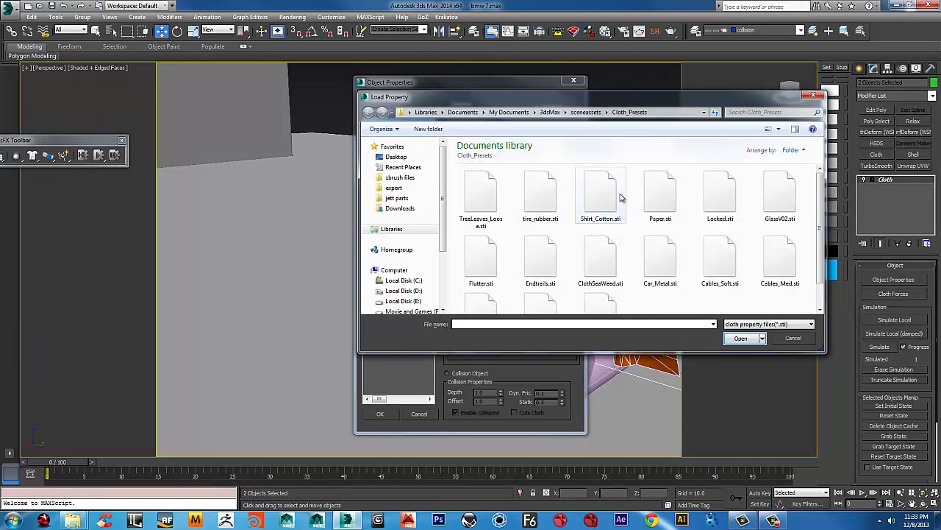
click(656, 274)
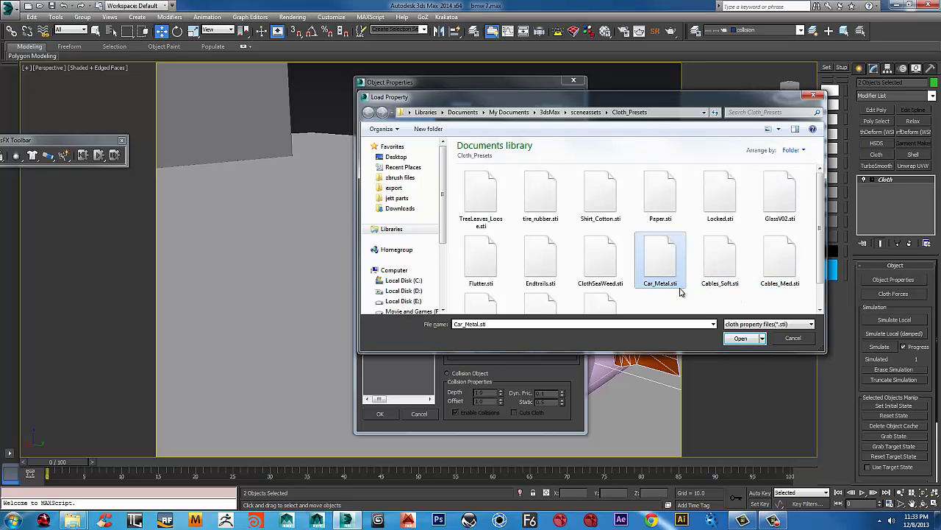
click(735, 339)
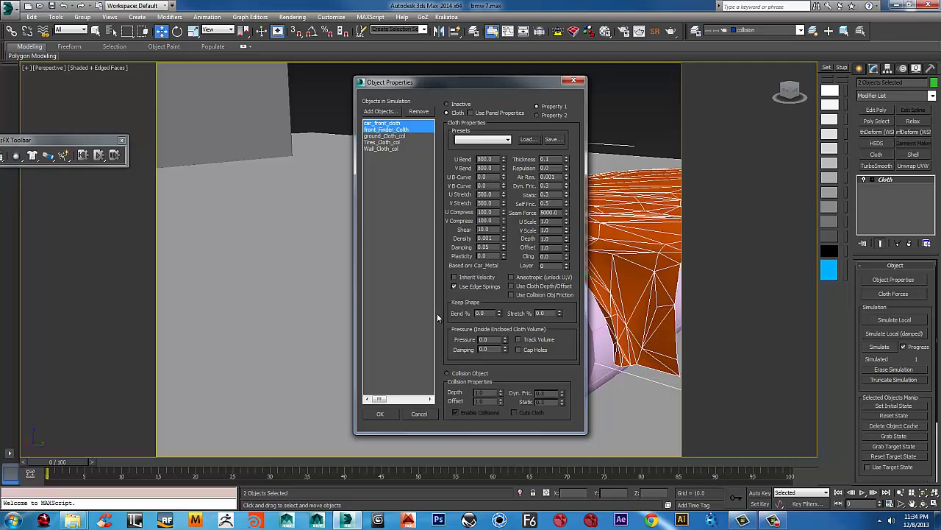
click(382, 417)
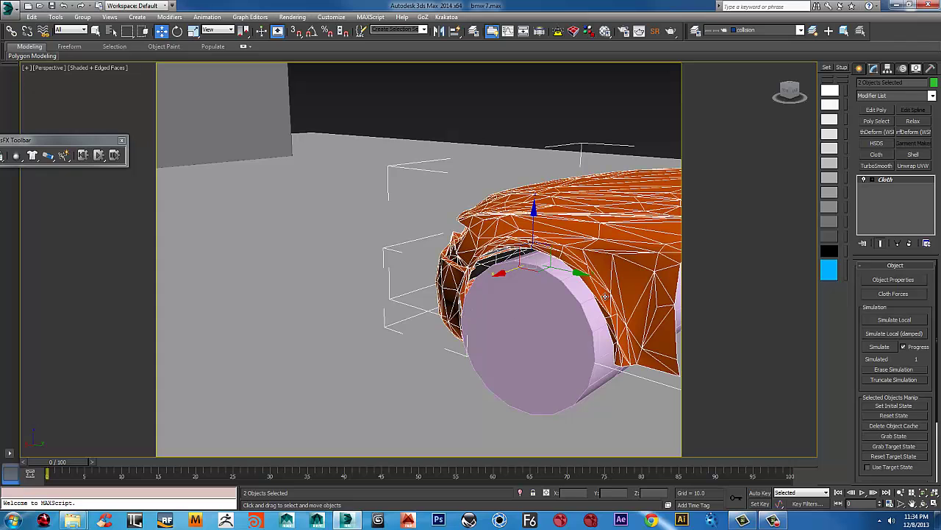
middle_drag(613, 290, 500, 254)
scroll(442, 268, down, 3)
scroll(427, 292, down, 4)
middle_drag(427, 292, 553, 280)
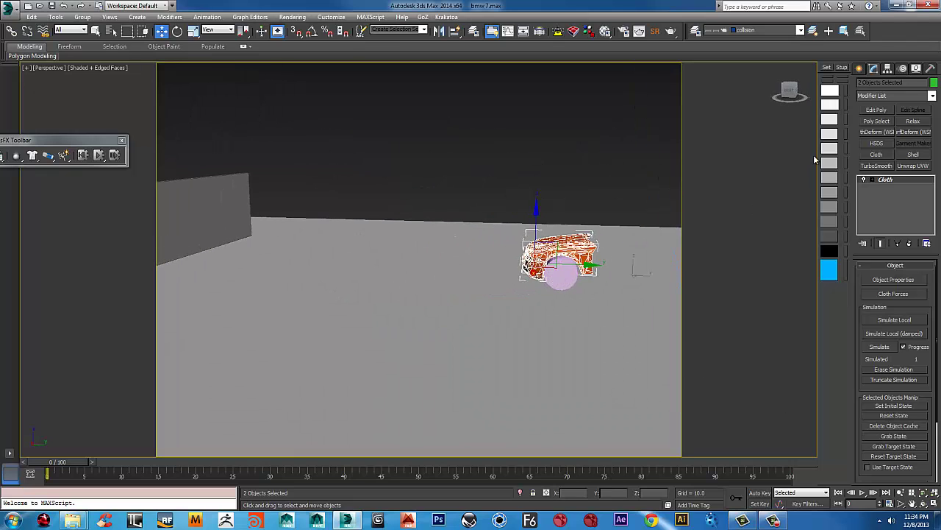
click(870, 182)
click(889, 187)
scroll(630, 292, up, 4)
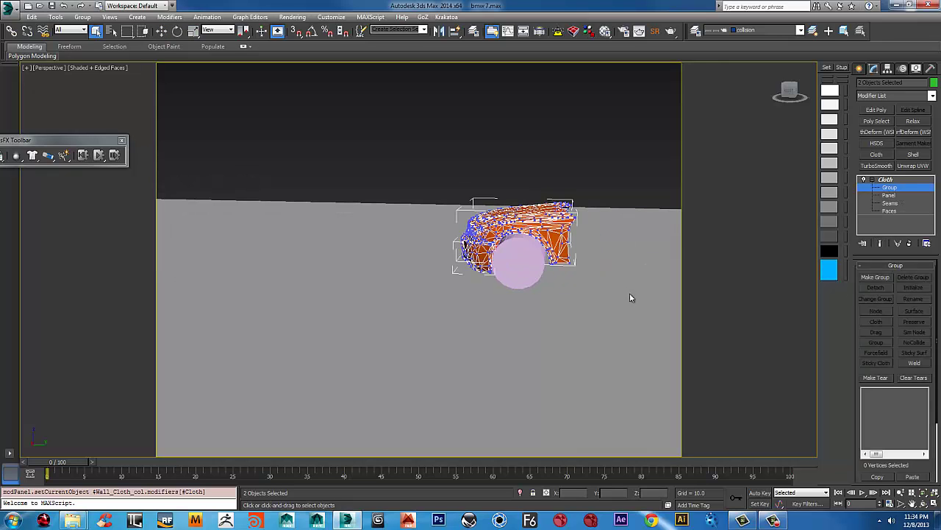
alt+middle_drag(629, 293, 625, 285)
drag(602, 154, 371, 324)
alt+middle_drag(371, 328, 517, 286)
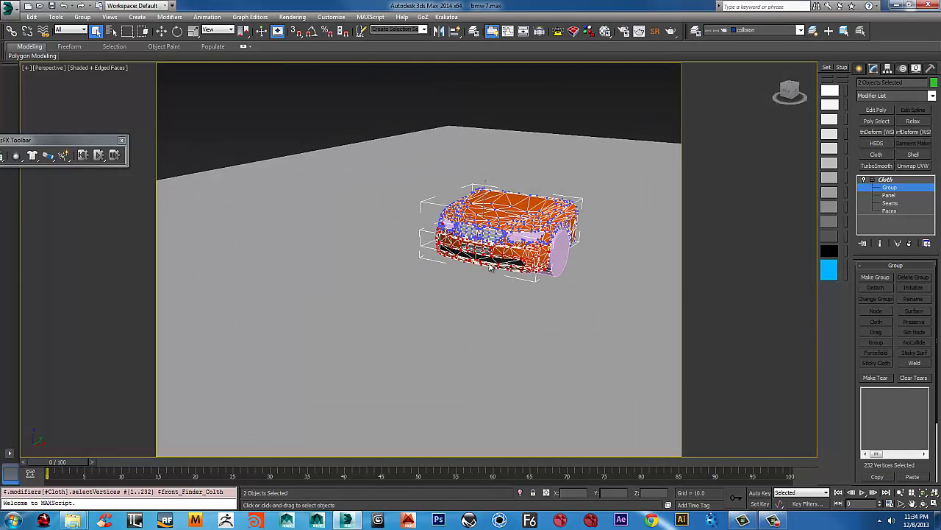
scroll(486, 264, up, 4)
click(289, 100)
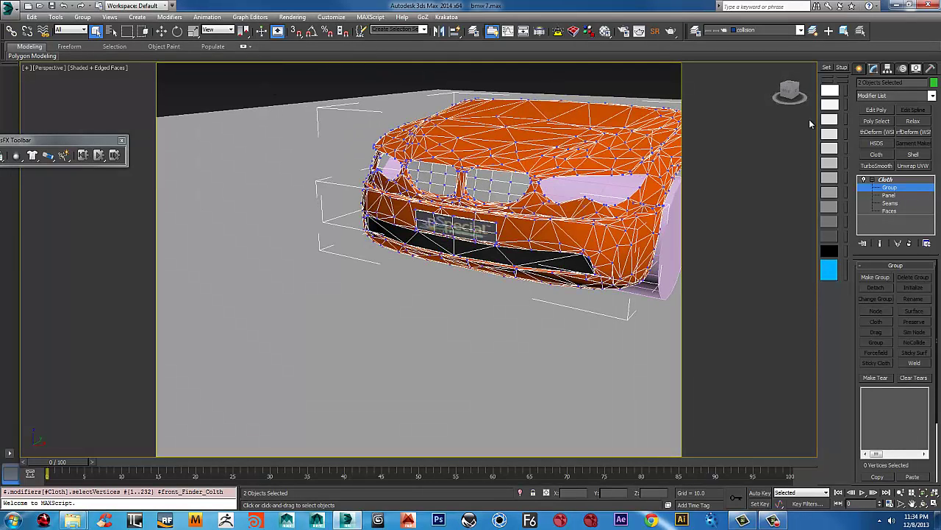
click(859, 67)
click(319, 73)
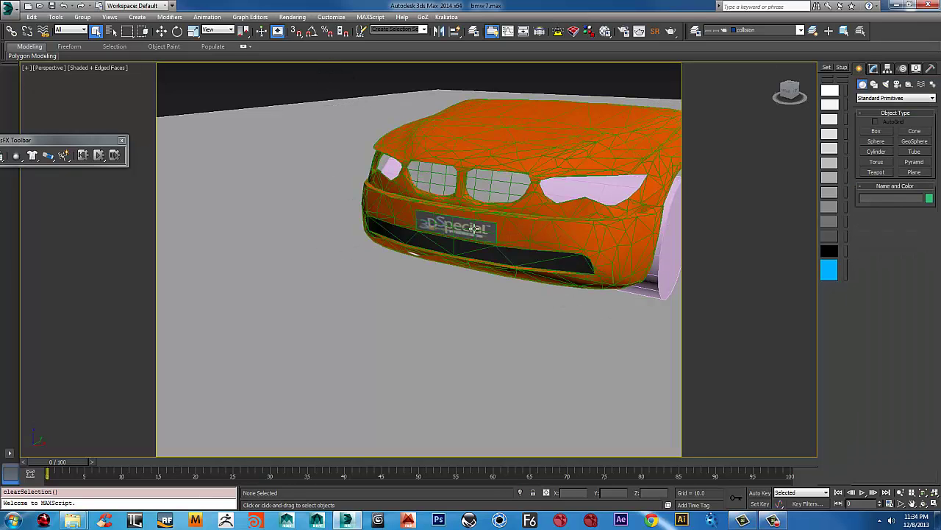
Step: Review the Cloth modifier on front_Finder_Colth and on Wall_Cloth_col with the timeline at frame 0
click(408, 217)
alt+middle_drag(564, 228, 489, 218)
scroll(522, 221, down, 4)
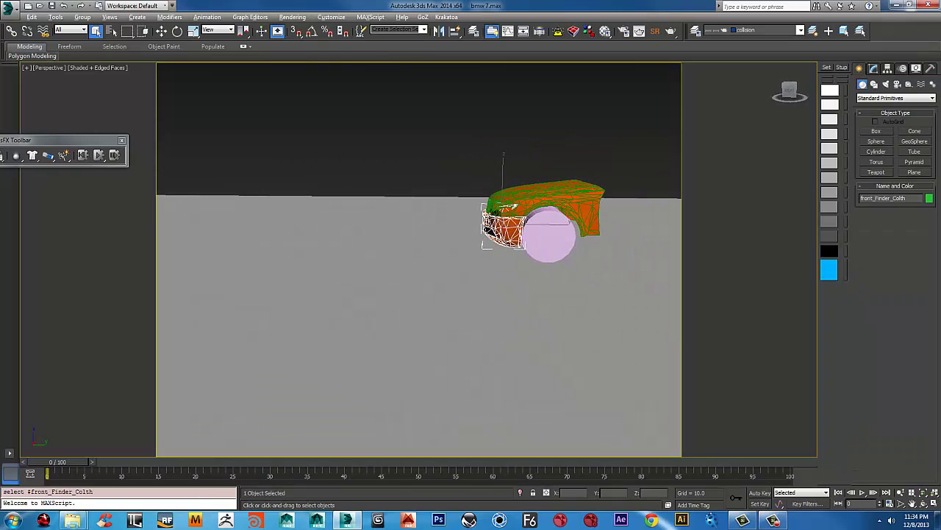
click(874, 68)
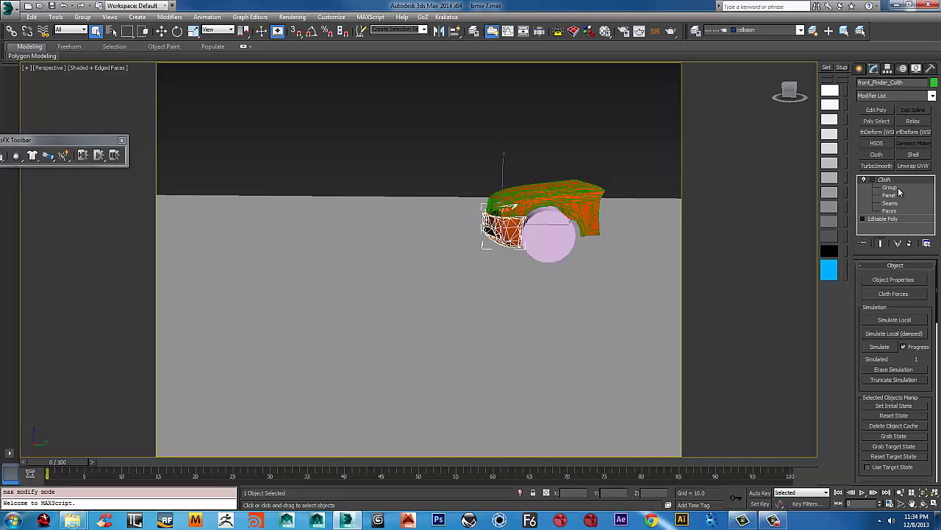
scroll(454, 210, down, 3)
click(348, 232)
click(226, 218)
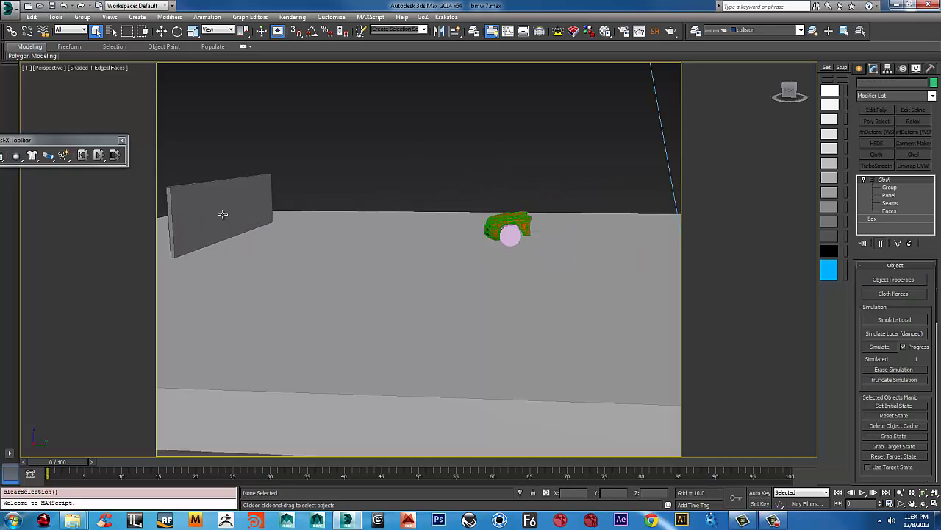
drag(69, 469, 44, 401)
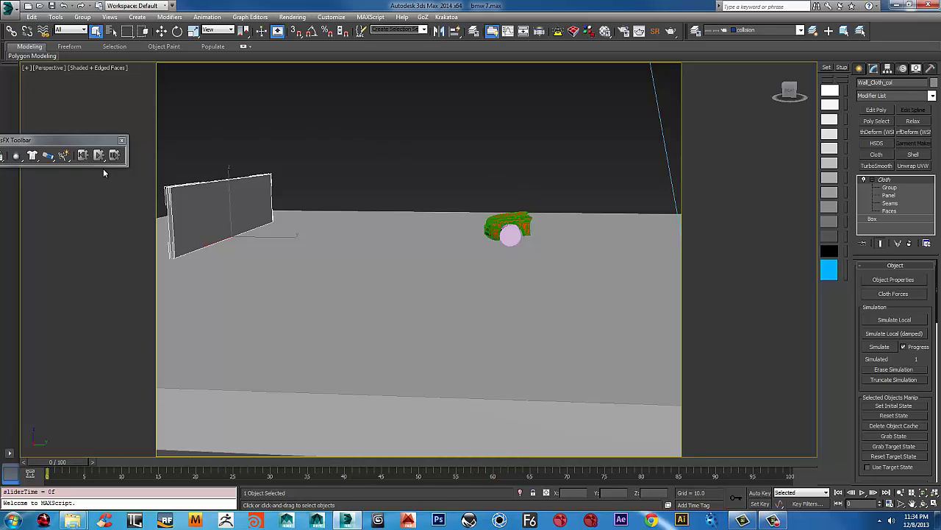
Step: Open the MassFX simulation tools and bake all rigid bodies
drag(63, 145, 150, 139)
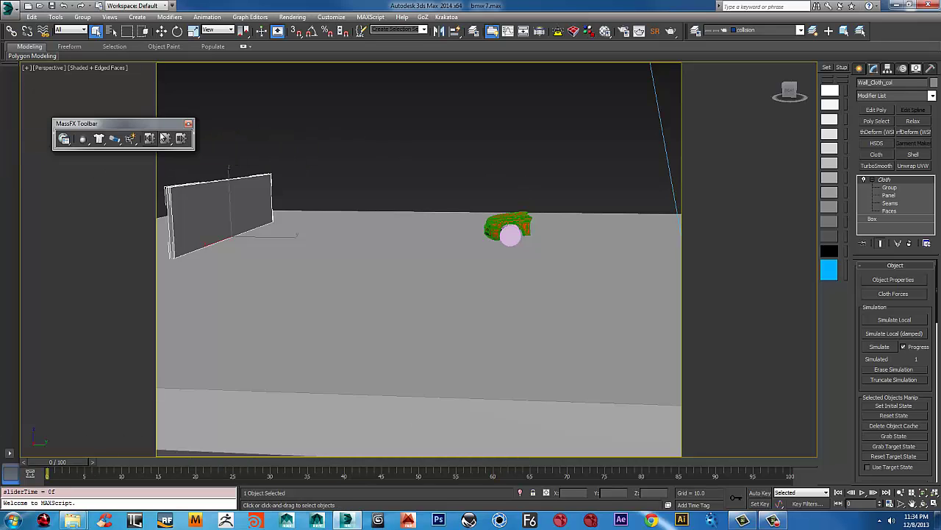
click(65, 139)
click(66, 191)
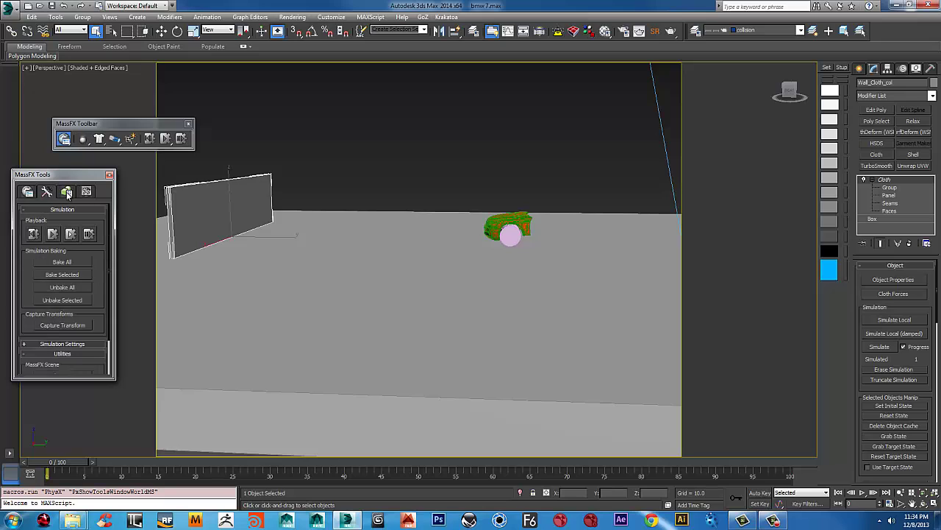
click(55, 262)
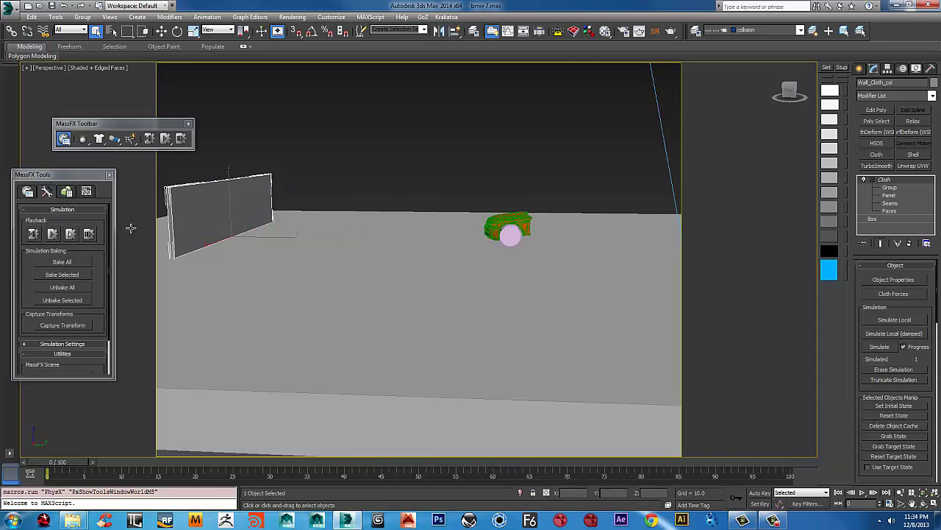
Step: Turn off edged faces in the viewport and advance the animation to frame 30
click(403, 165)
key(F4)
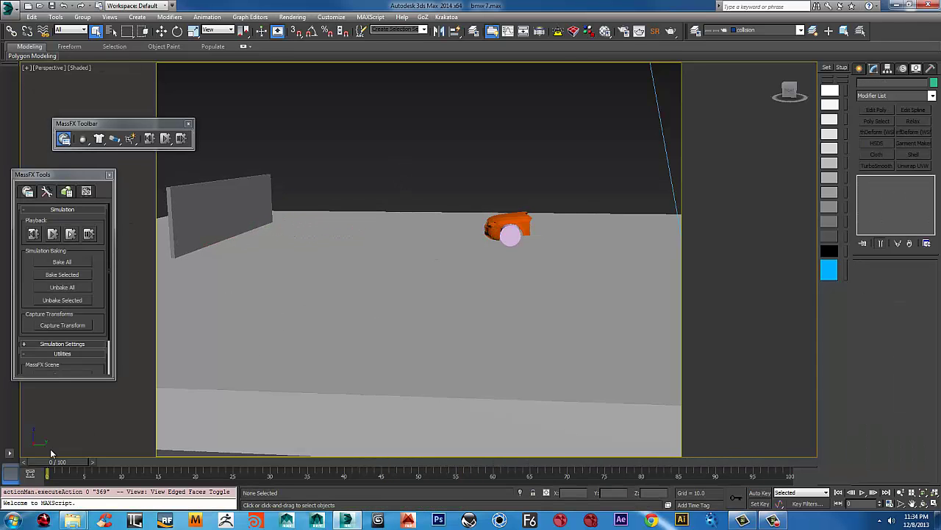
drag(93, 460, 275, 405)
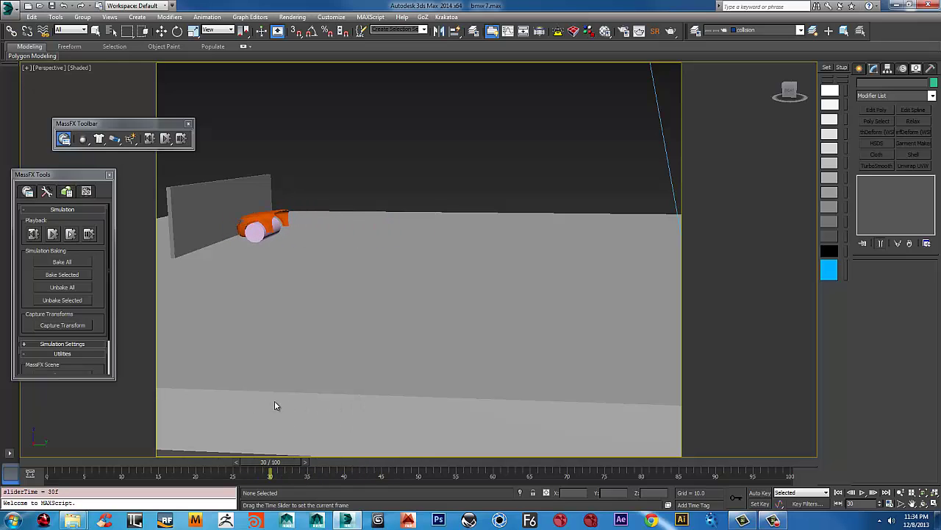
Step: In the top view at frame 32, move Wall_Cloth_col about 18.5 units along Y toward the car
key(q)
key(t)
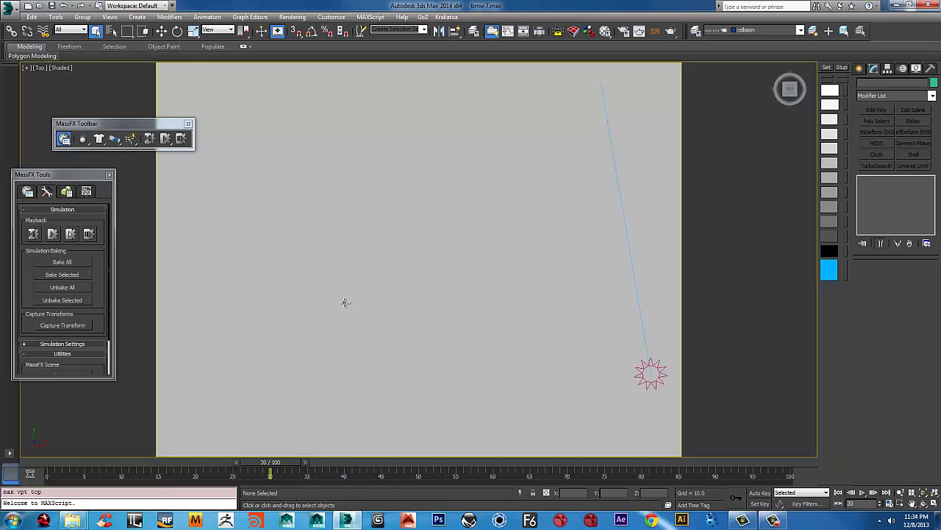
key(z)
scroll(389, 321, up, 5)
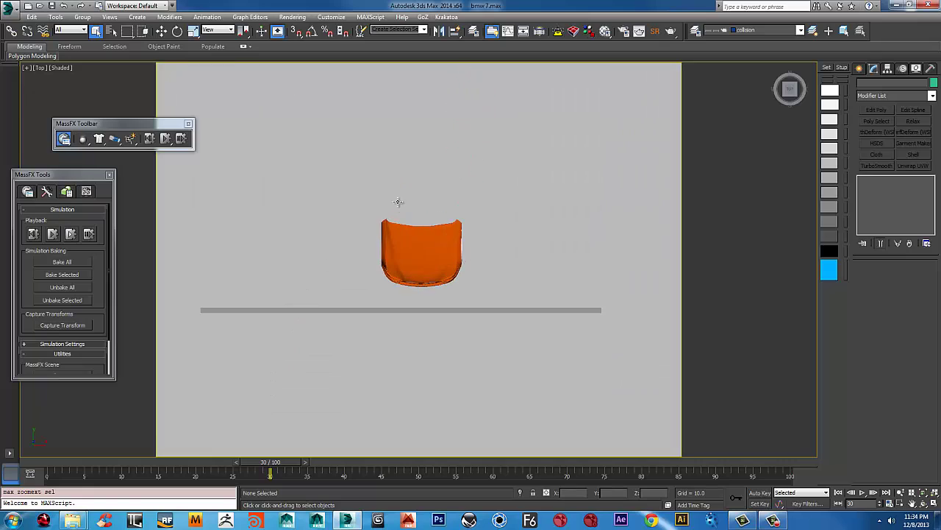
click(412, 309)
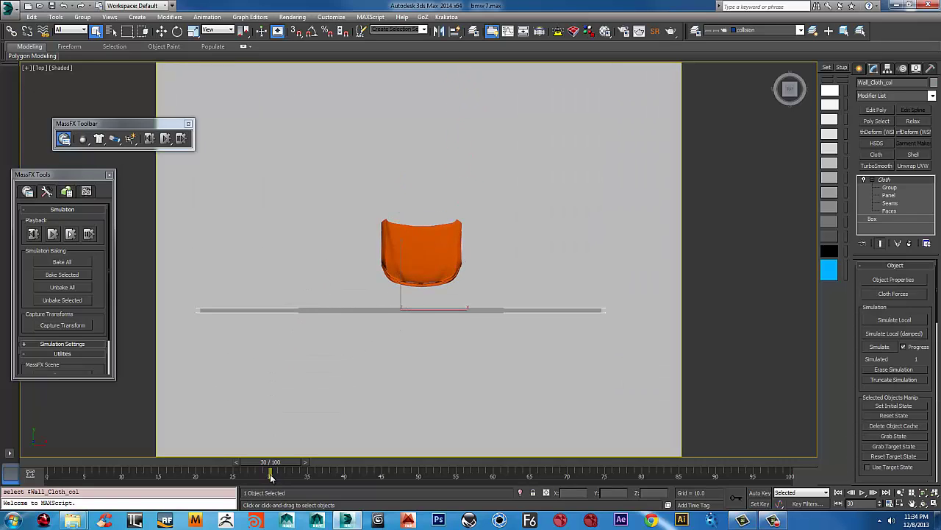
drag(279, 467, 301, 466)
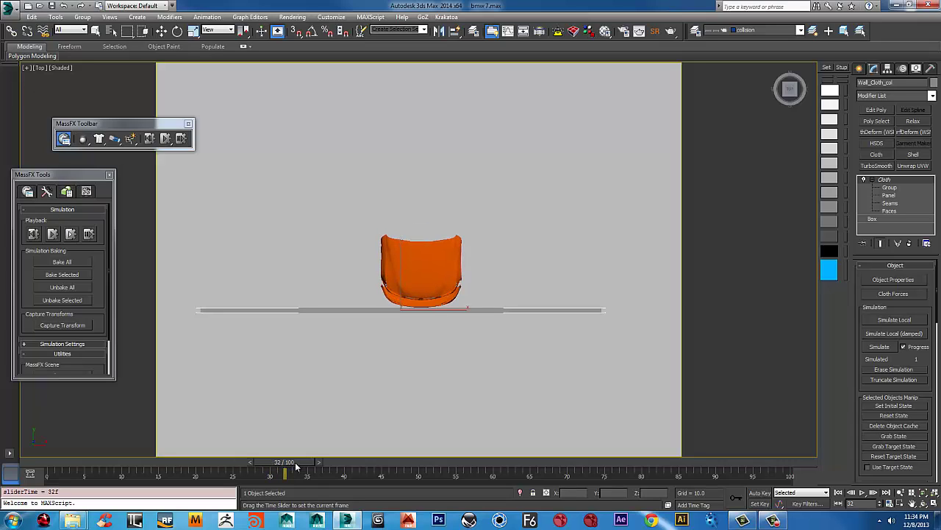
key(w)
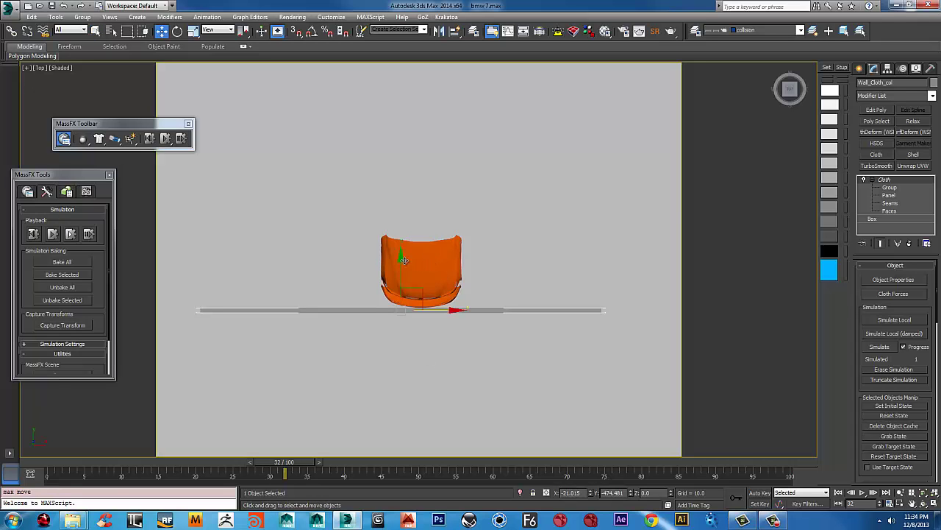
drag(403, 259, 407, 238)
Step: Nudge Wall_Cloth_col about 3.5 units farther along Y toward the tires, checking its position from several angles
alt+middle_drag(407, 237, 424, 314)
scroll(424, 314, up, 4)
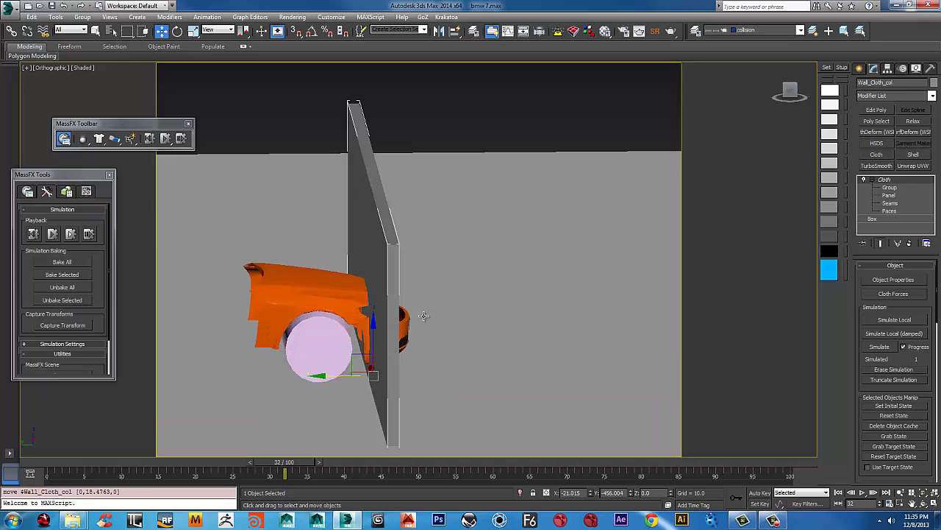
drag(322, 377, 316, 370)
alt+middle_drag(317, 370, 239, 315)
alt+middle_drag(379, 316, 393, 343)
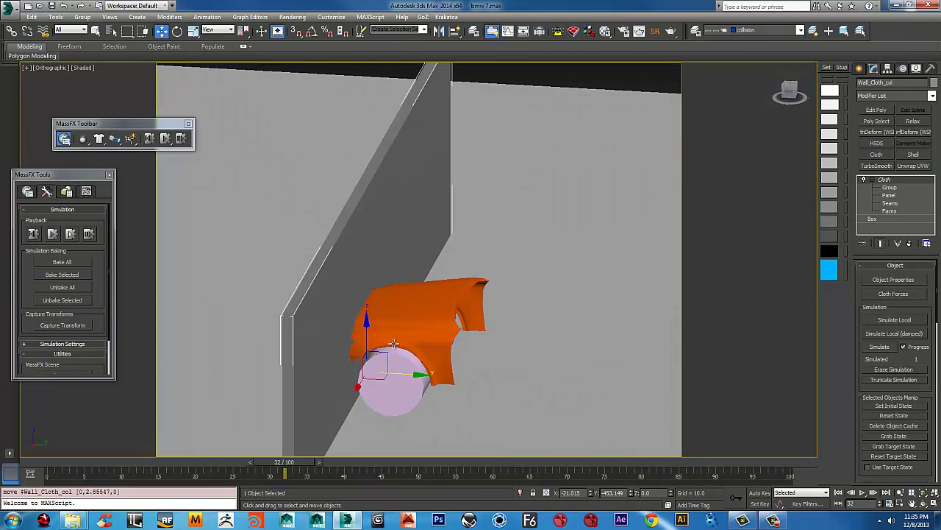
drag(411, 373, 415, 374)
alt+middle_drag(427, 314, 311, 303)
scroll(346, 303, down, 2)
scroll(481, 271, down, 3)
alt+middle_drag(474, 284, 416, 303)
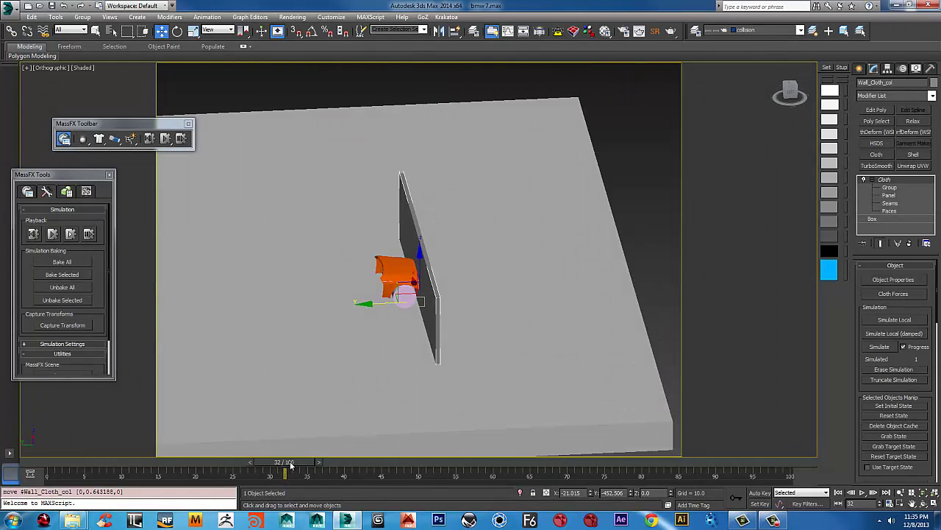
Step: Go back to frame 14 and show the car front up close in the left view
drag(290, 465, 153, 465)
alt+middle_drag(441, 309, 510, 303)
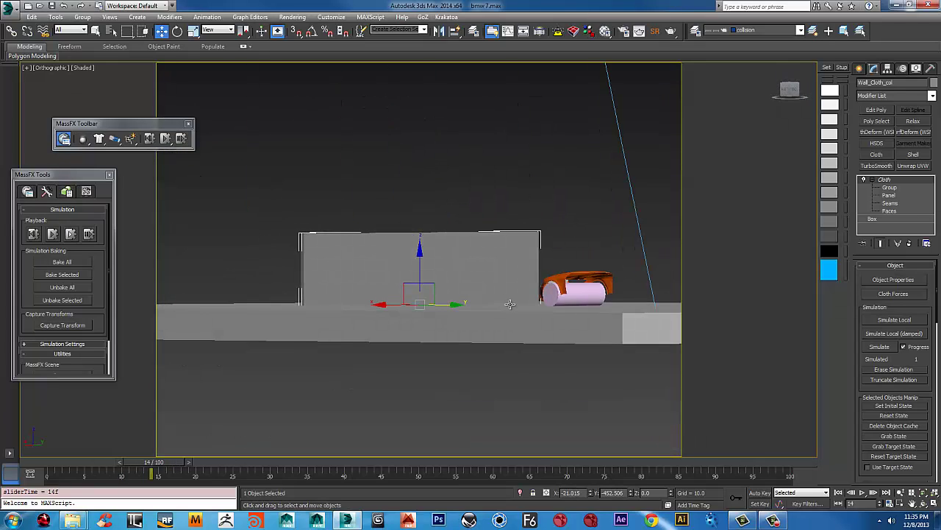
key(l)
key(z)
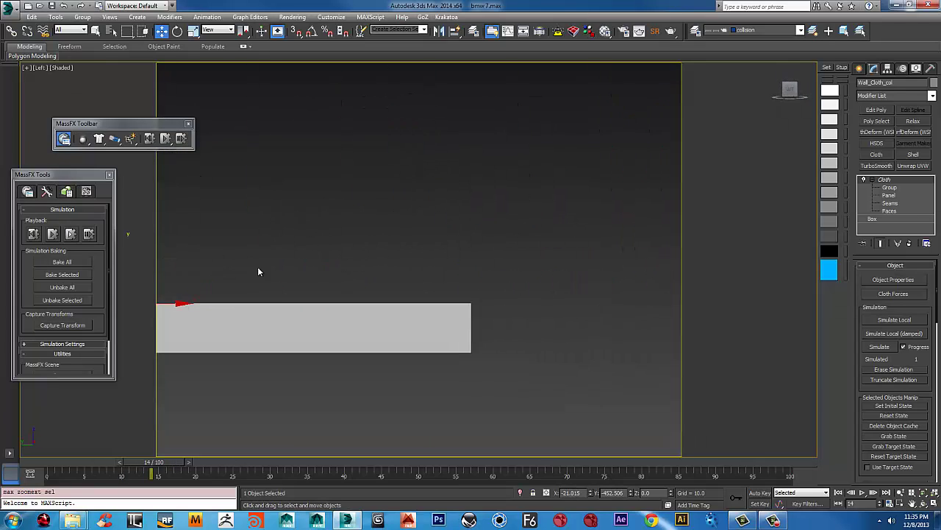
middle_drag(284, 298, 539, 349)
scroll(289, 296, up, 2)
scroll(546, 314, up, 2)
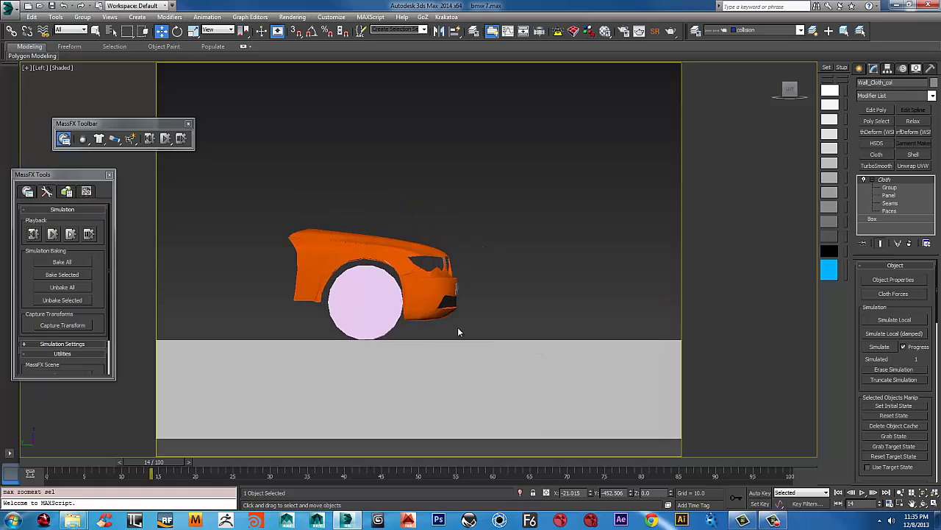
Step: Group all vertices of front_Finder_Colth in its Cloth modifier and set the group's constraint to Preserve
click(445, 302)
scroll(448, 307, up, 3)
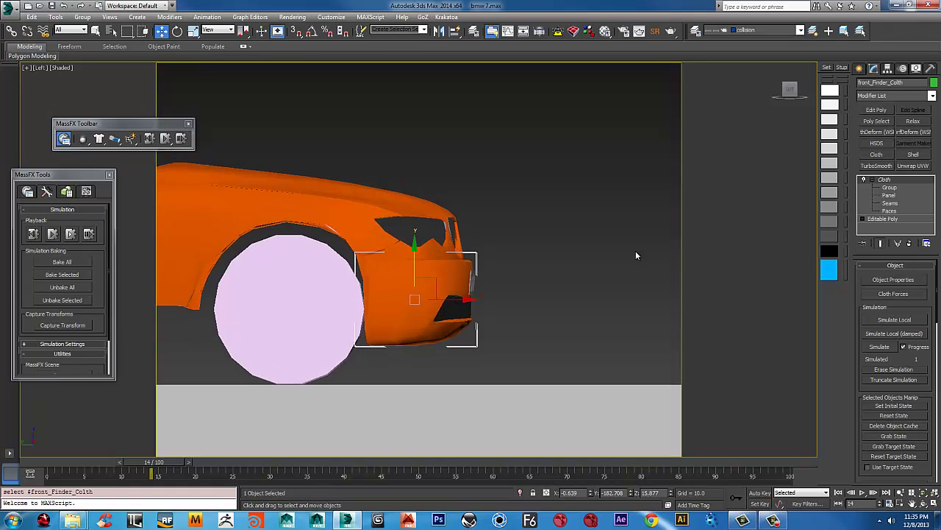
click(890, 187)
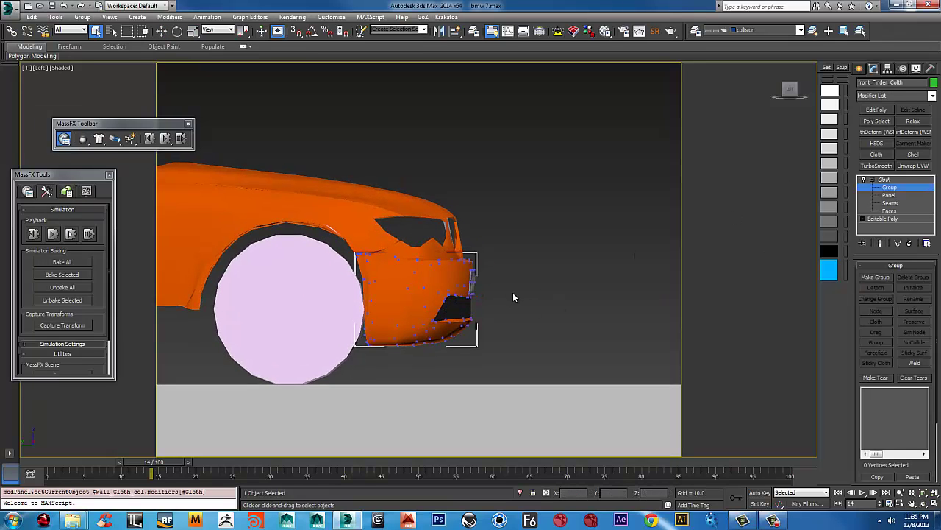
scroll(395, 273, down, 4)
drag(226, 355, 228, 357)
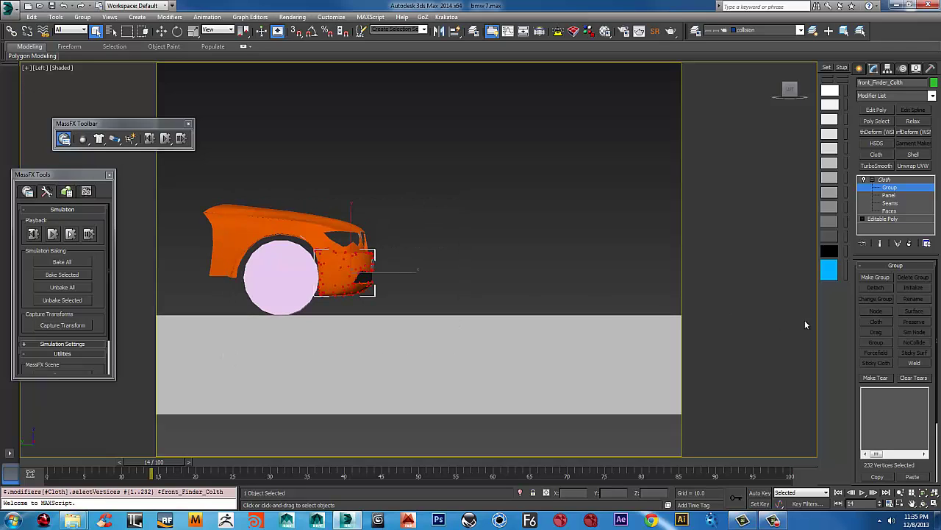
click(875, 276)
key(Return)
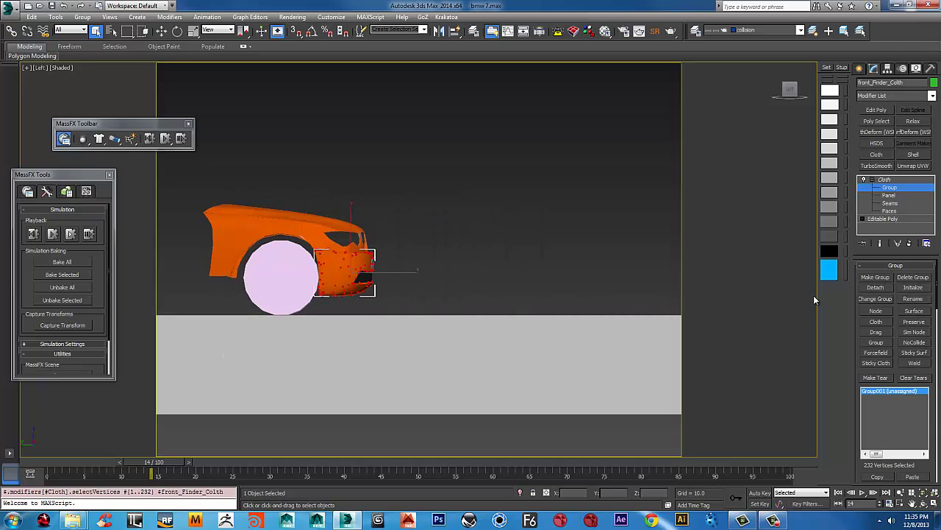
click(914, 323)
middle_drag(457, 291, 437, 278)
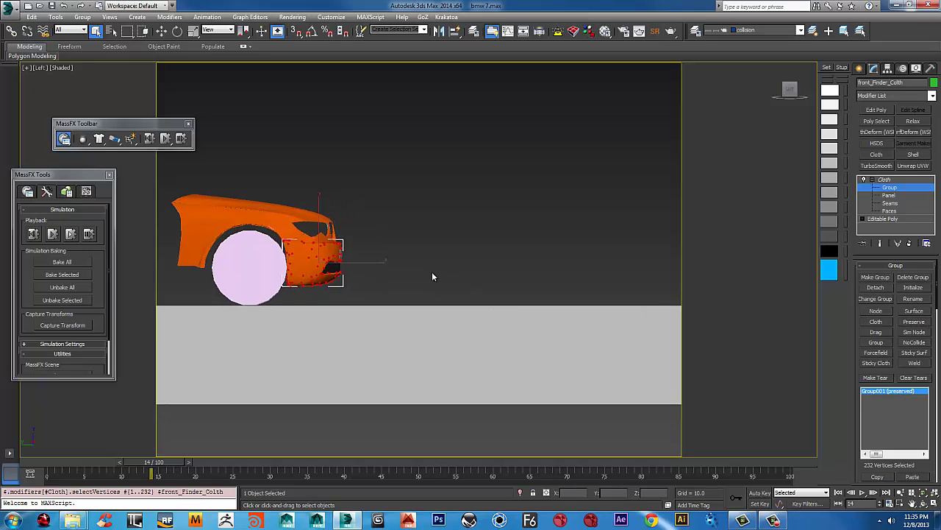
Step: Turn on Auto Key and fit both the car front and the wall in the left view
key(n)
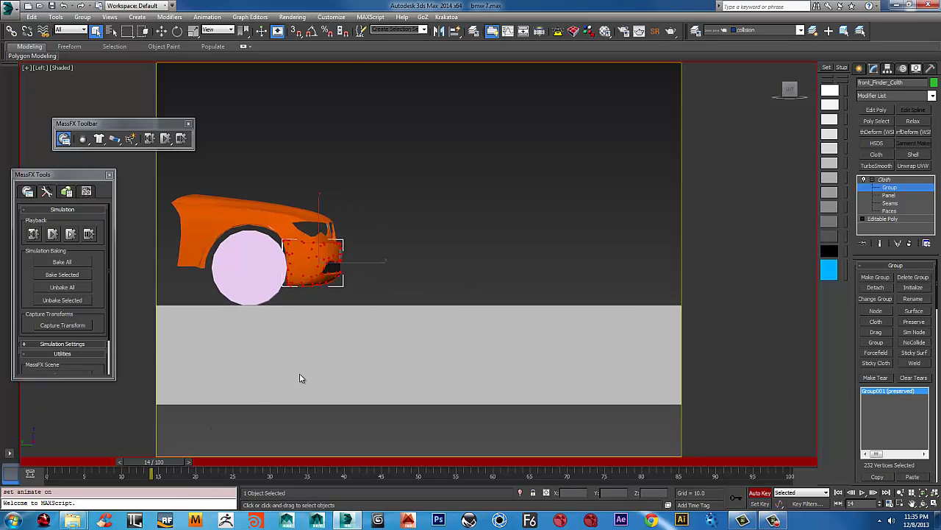
scroll(438, 335, down, 5)
scroll(434, 335, up, 2)
middle_drag(434, 335, 323, 380)
scroll(368, 347, up, 2)
scroll(370, 351, down, 2)
scroll(875, 364, down, 2)
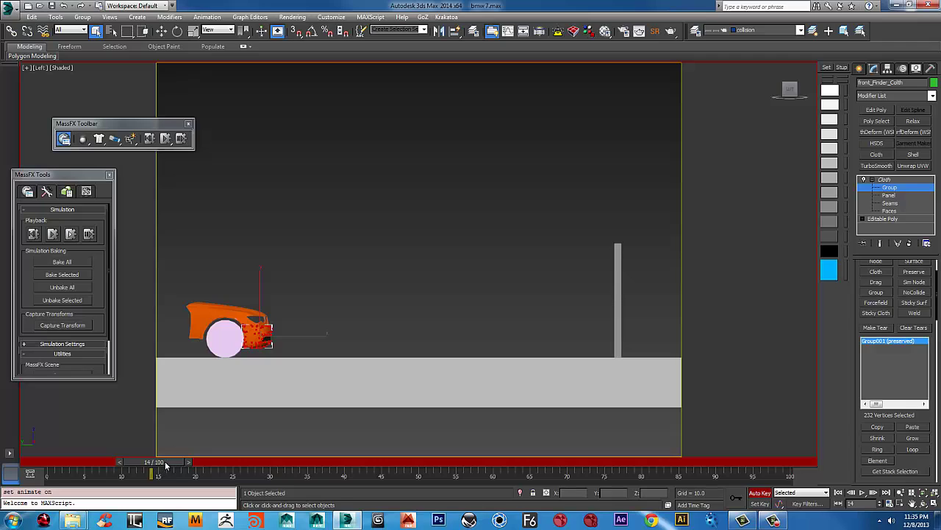
Step: Key the preserved Group001 constraint off at frame 29, just before the wall impact, and scrub back to frame 17
drag(166, 465, 279, 450)
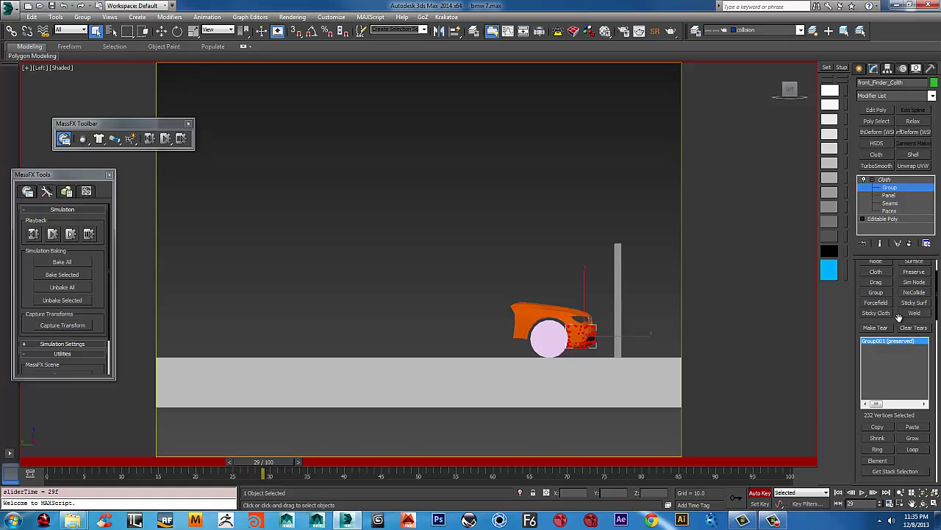
scroll(899, 321, down, 3)
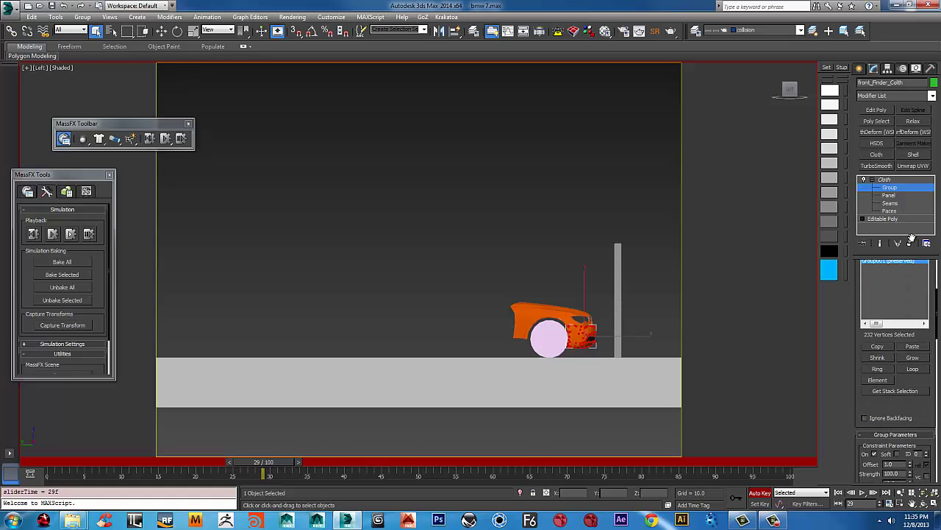
click(300, 462)
drag(232, 465, 232, 465)
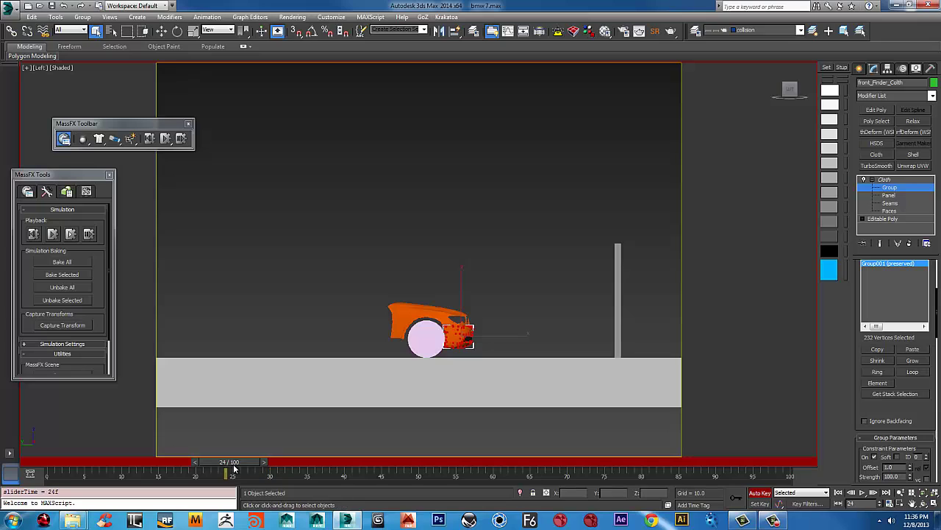
click(266, 462)
click(267, 462)
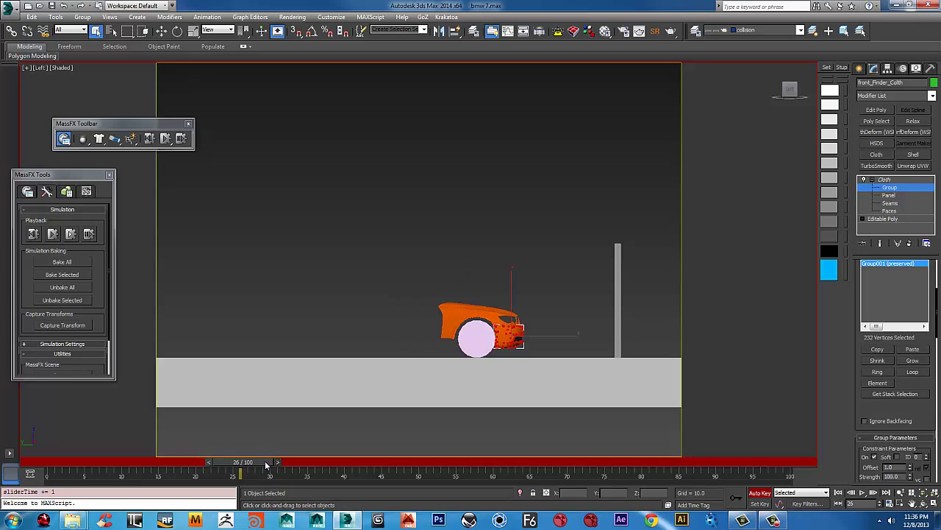
click(276, 462)
click(278, 461)
click(277, 462)
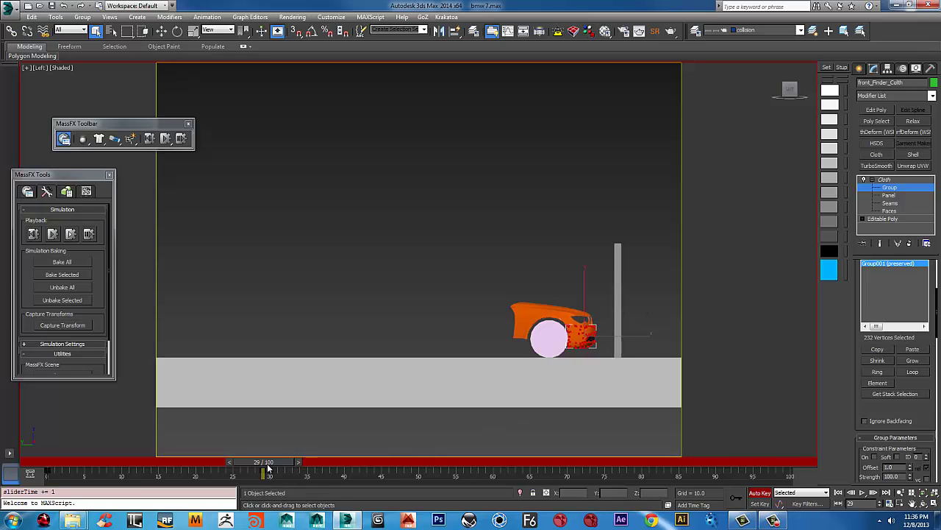
drag(266, 462, 180, 437)
Step: Turn off Auto Key and rename front_Finder_Colth's preserved vertex group to fander_grp
click(864, 71)
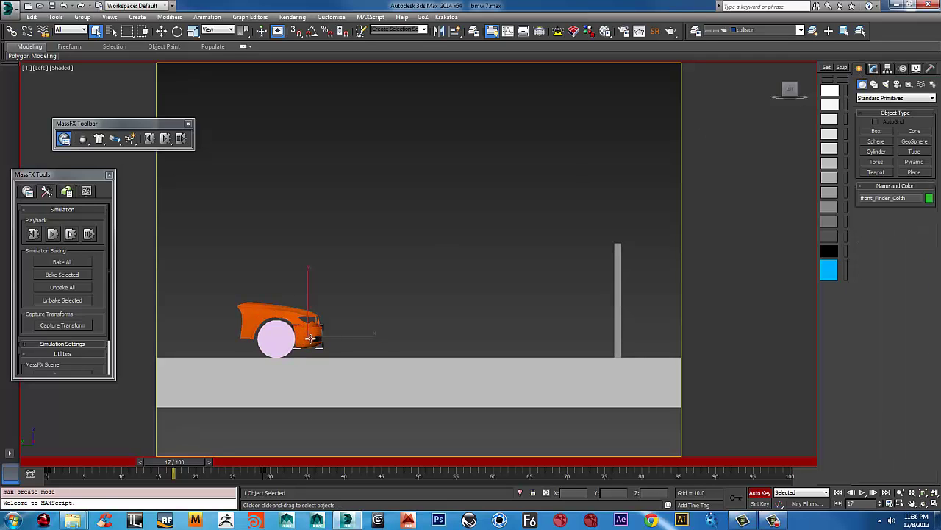
click(873, 68)
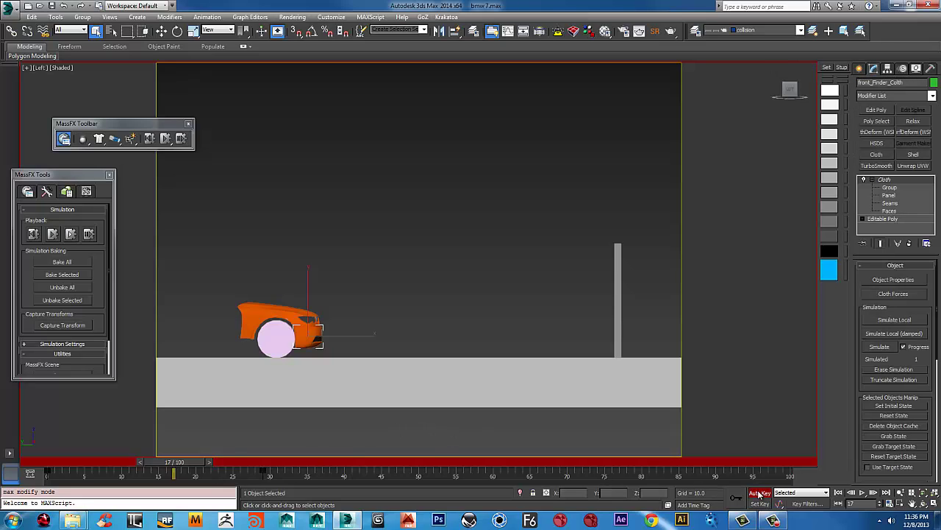
click(760, 493)
click(889, 188)
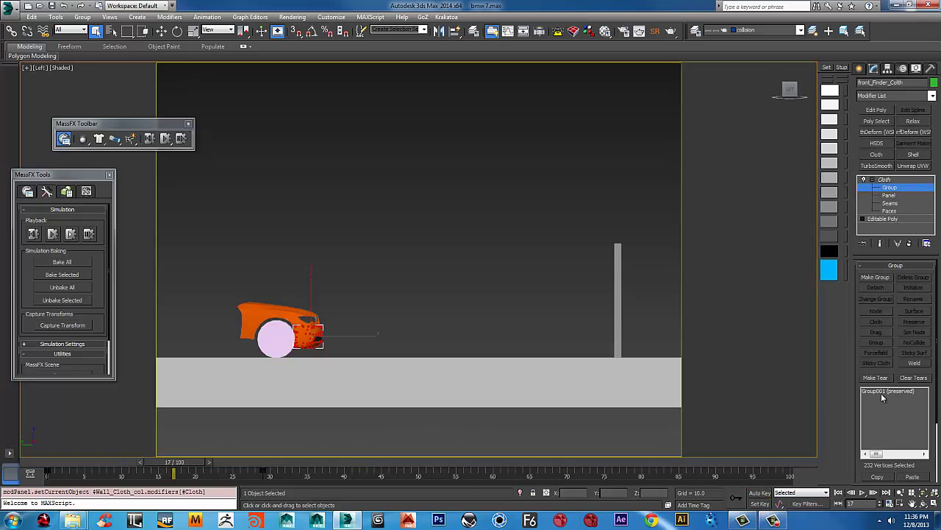
click(891, 392)
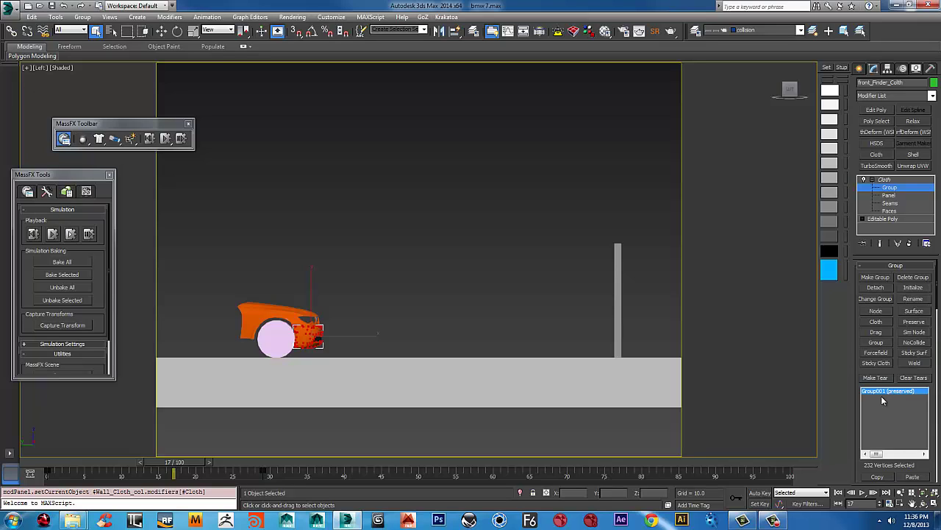
scroll(879, 367, down, 1)
click(923, 300)
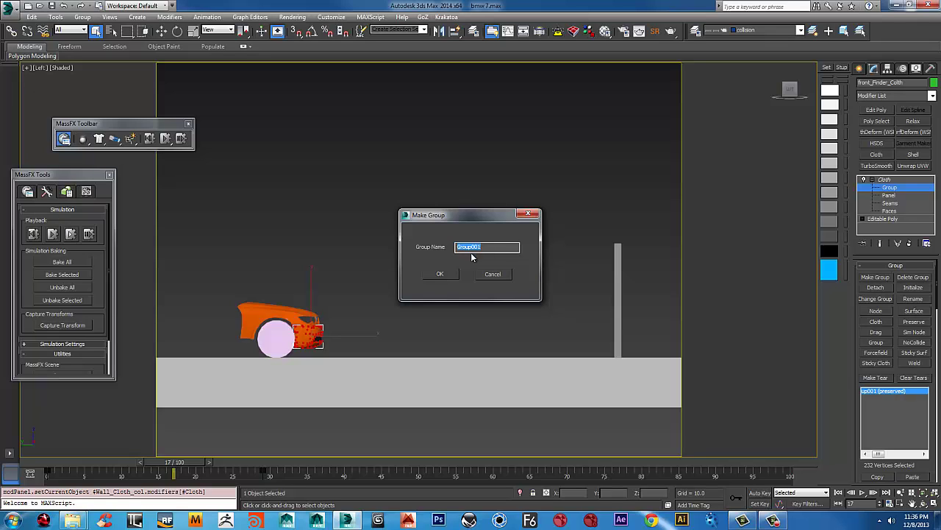
text(fander_grp)
click(441, 276)
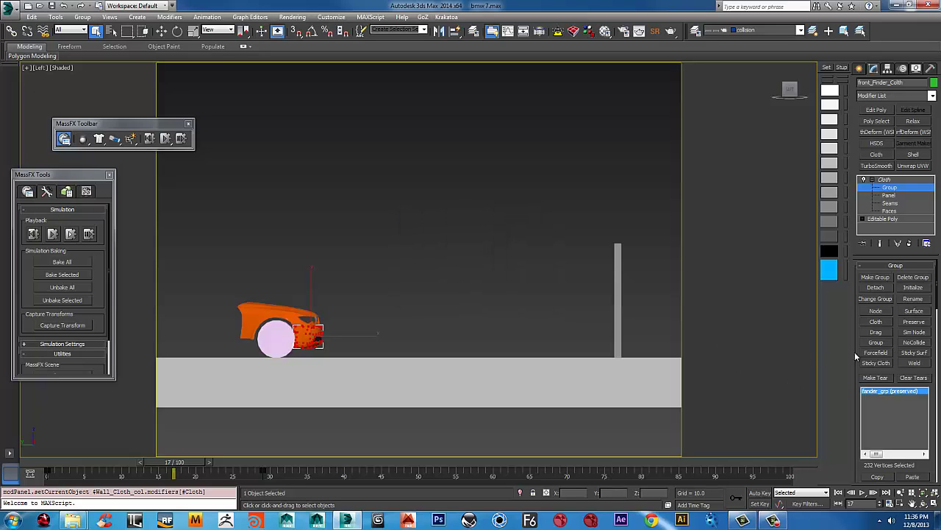
Step: Make a vertex group named houdSolid_Grp from all vertices of car_front_cloth in its Cloth modifier
click(890, 179)
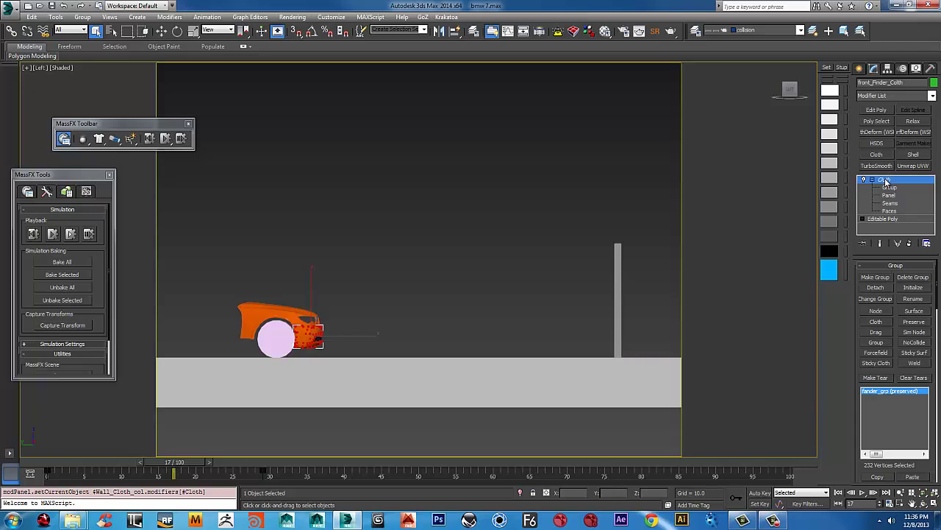
click(274, 314)
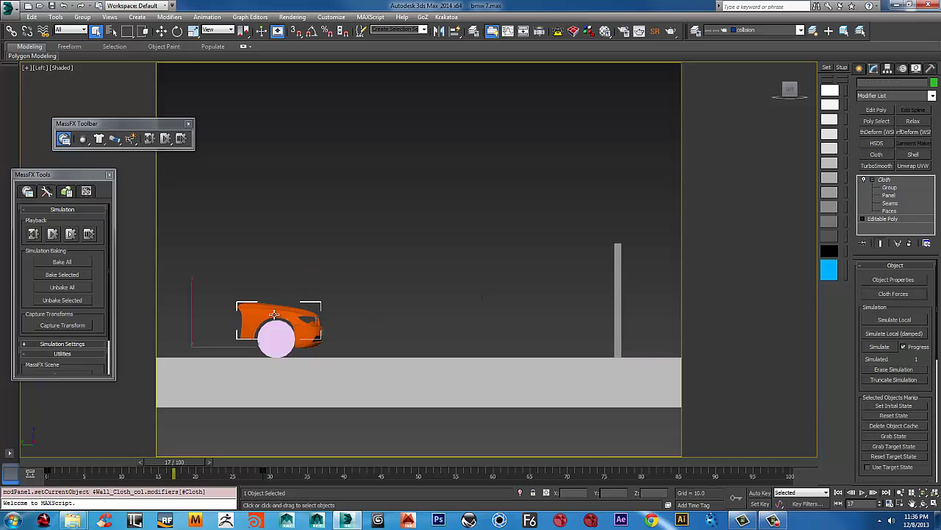
click(889, 187)
key(ctrl+a)
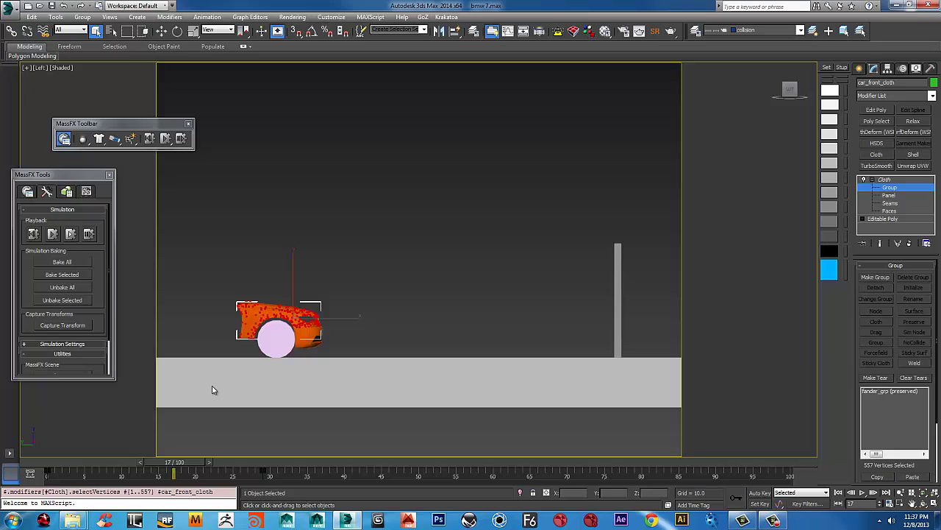
click(876, 277)
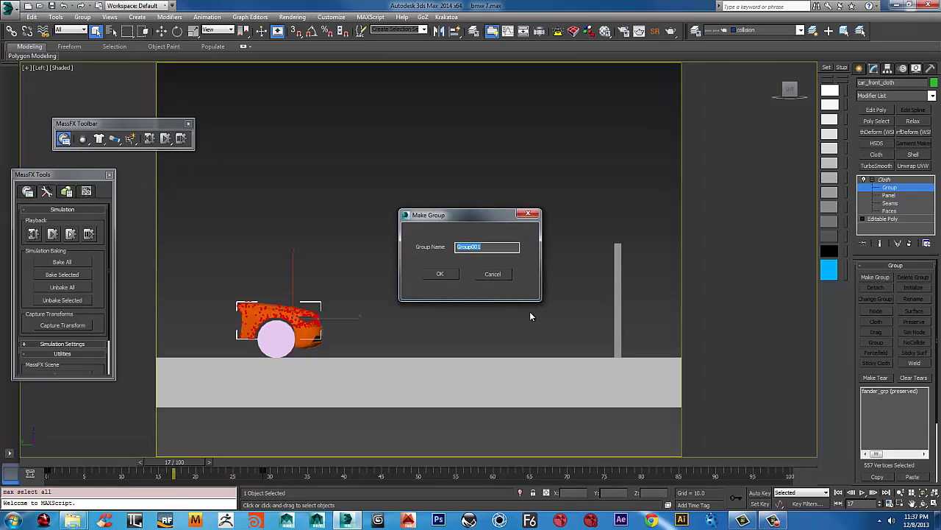
text(hpud)
key(BackSpace)
key(BackSpace)
key(BackSpace)
text(oudSolid_Grp)
click(442, 275)
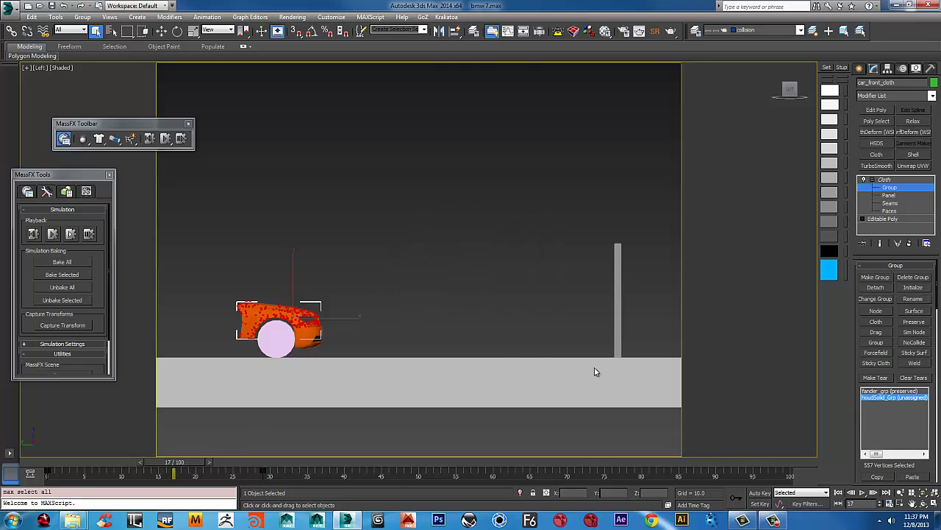
Step: Turn on Auto Key at frame 29 and set houdSolid_Grp's constraint to Preserve
drag(193, 468, 284, 437)
key(n)
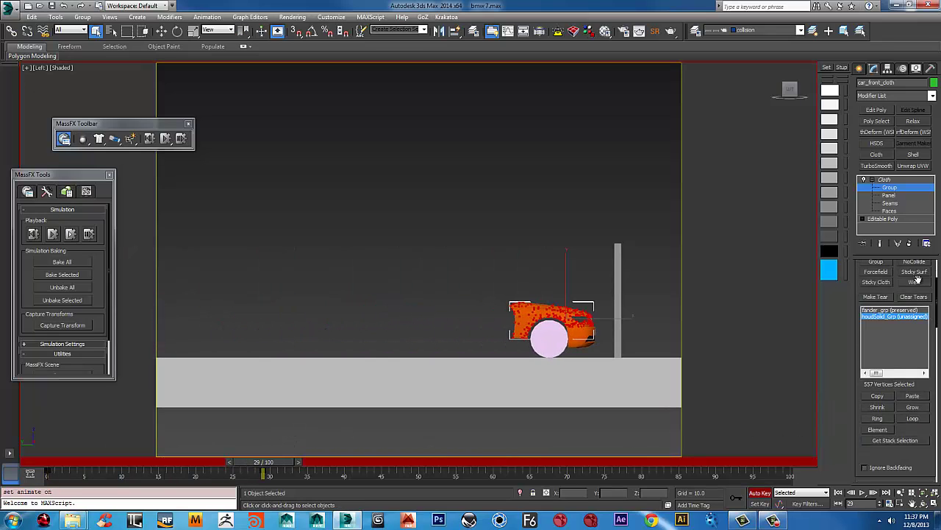
scroll(912, 412, down, 5)
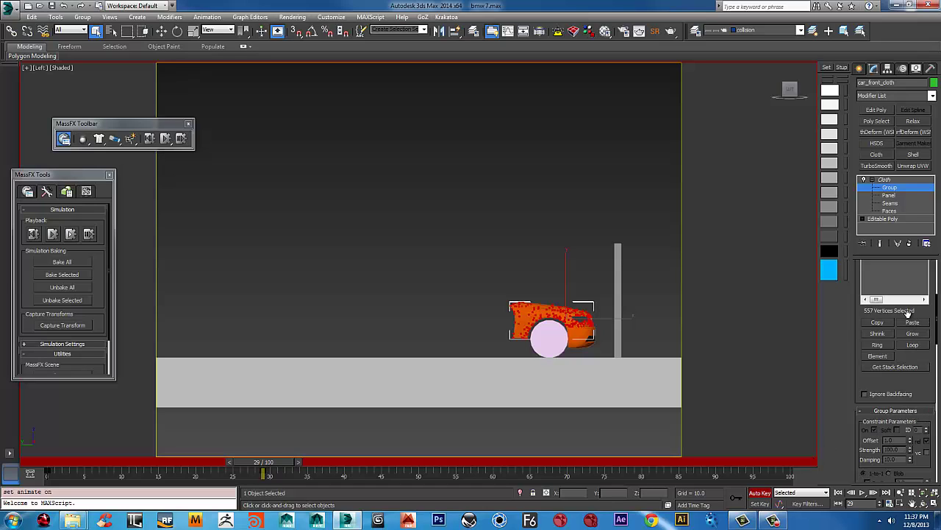
scroll(906, 324, up, 3)
scroll(896, 403, up, 2)
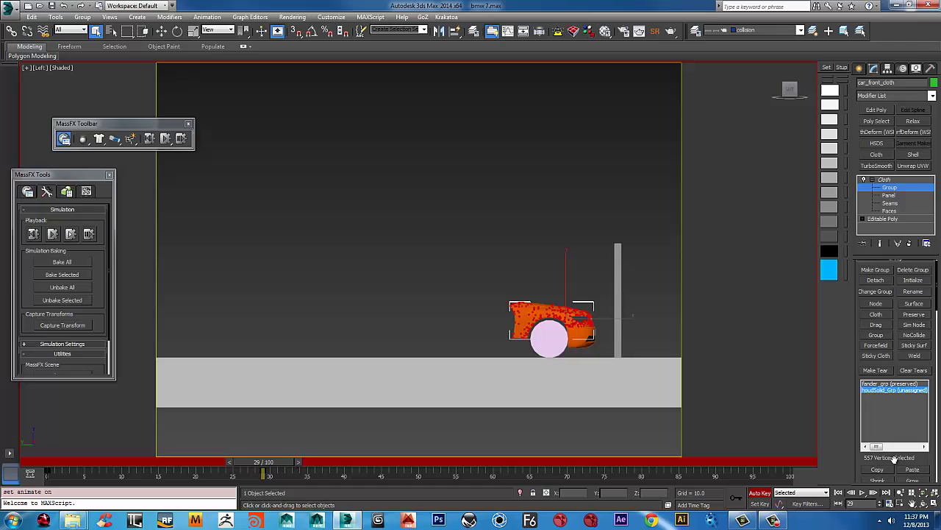
click(914, 307)
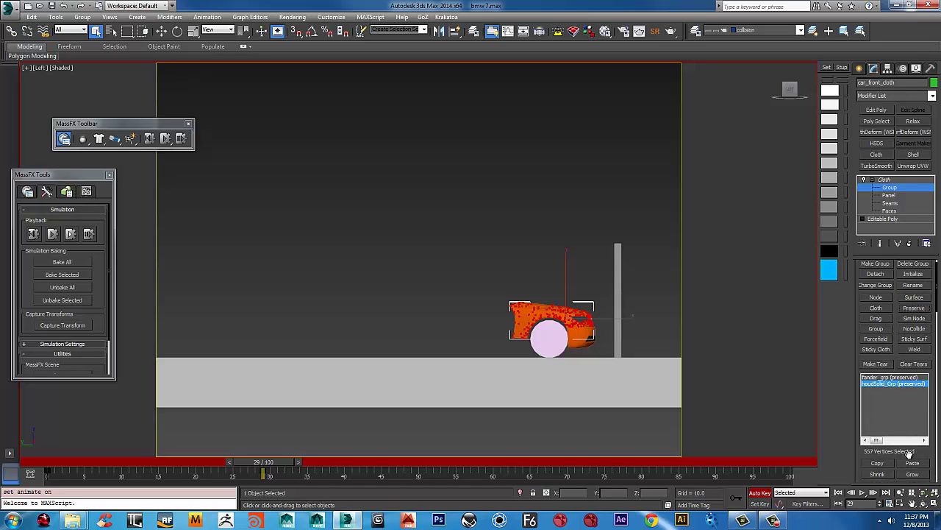
Step: Switch houdSolid_Grp's constraint off at frame 30 and check the car front's contact with the wall up close
scroll(910, 439, down, 5)
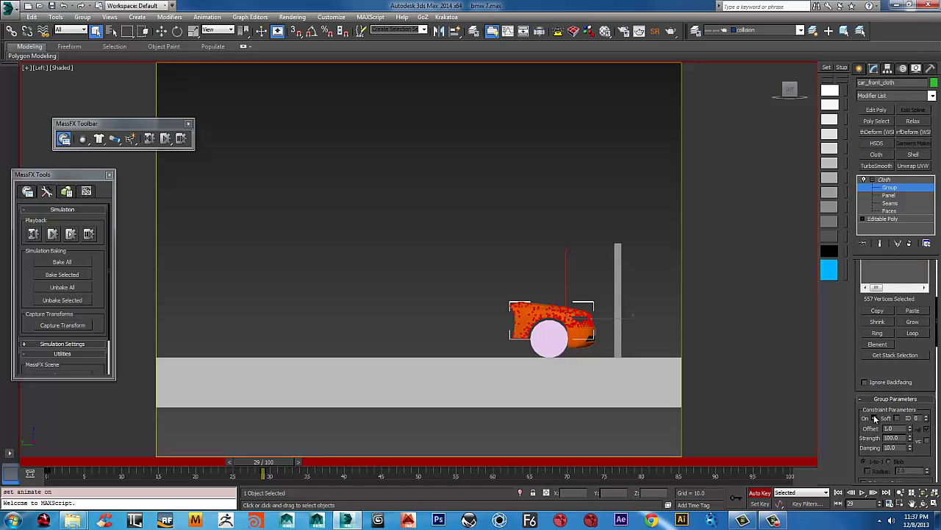
drag(279, 469, 281, 426)
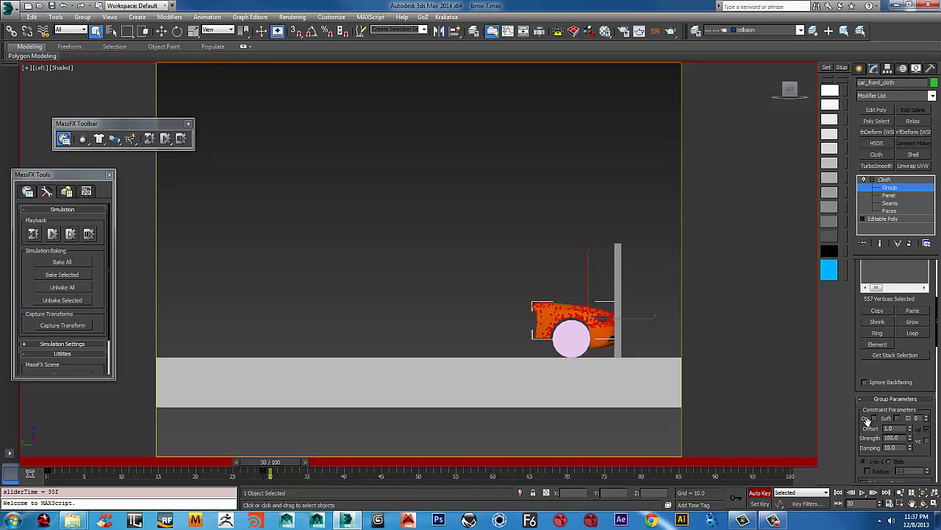
key(ctrl+z)
mouse_move(284, 463)
mouse_down()
mouse_move(140, 467)
mouse_move(270, 465)
mouse_up()
scroll(611, 314, up, 3)
scroll(610, 314, up, 1)
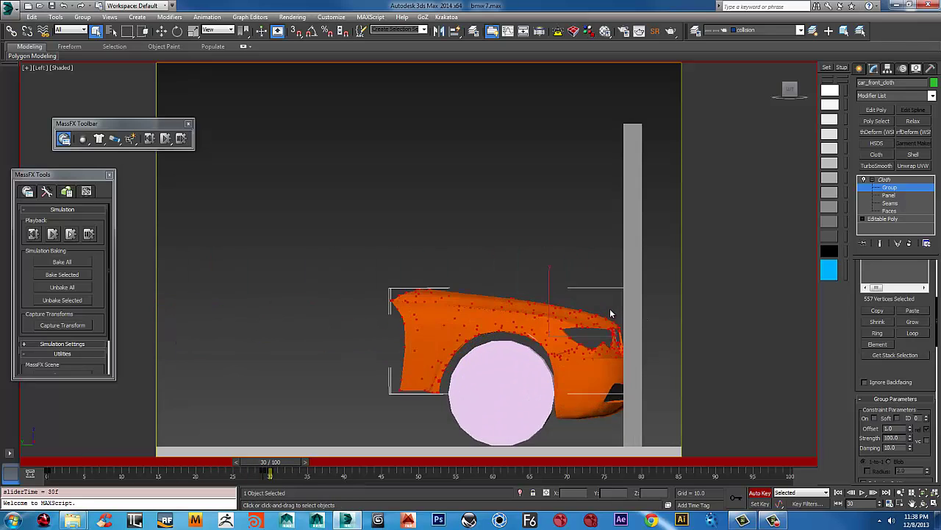
scroll(610, 308, down, 3)
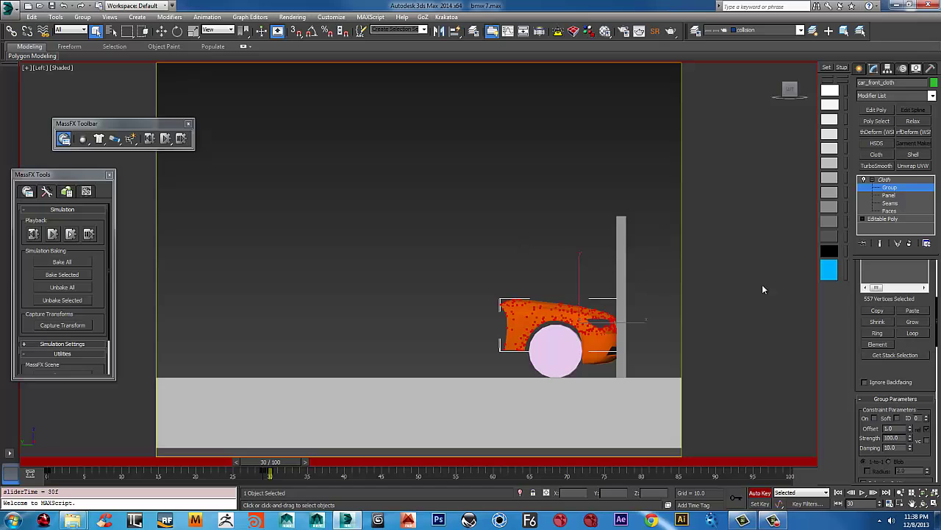
Step: Deselect the car_front_cloth vertices ahead of the wheel in the left view and group the remaining ones as HoudLoose_Grp
middle_drag(606, 279, 527, 229)
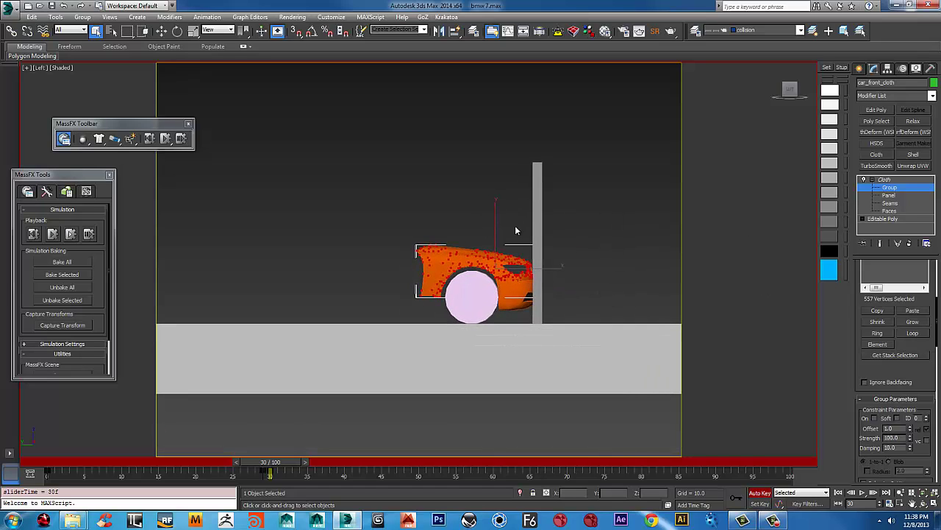
key(t)
key(l)
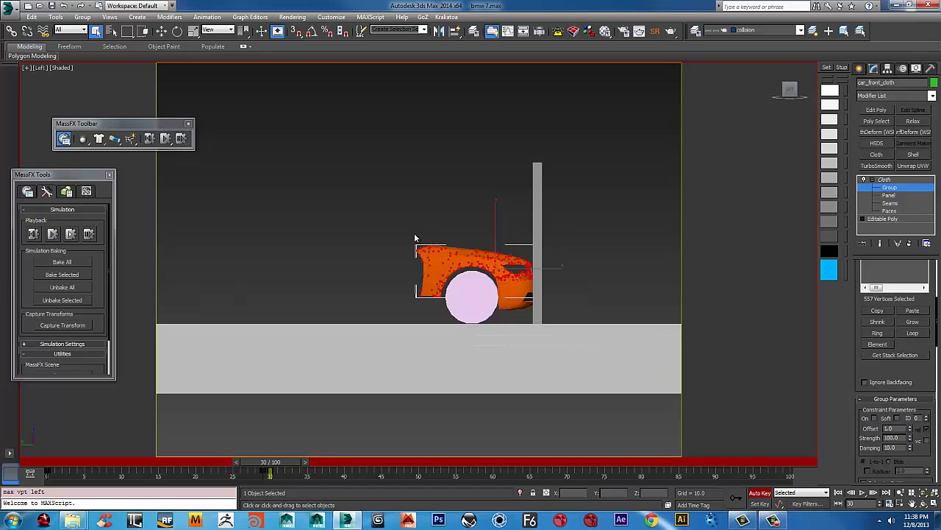
scroll(496, 243, up, 4)
middle_drag(482, 241, 474, 169)
middle_drag(633, 181, 556, 184)
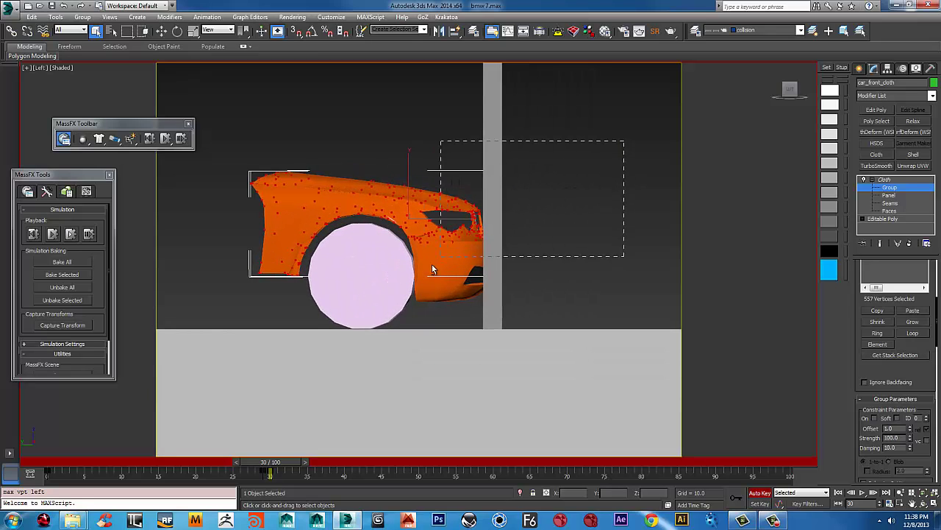
drag(433, 266, 409, 286)
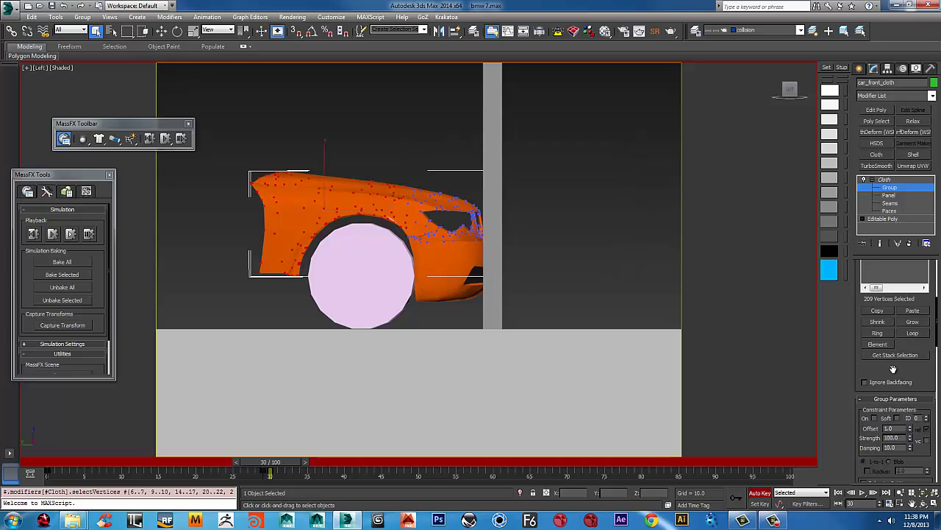
drag(893, 368, 851, 528)
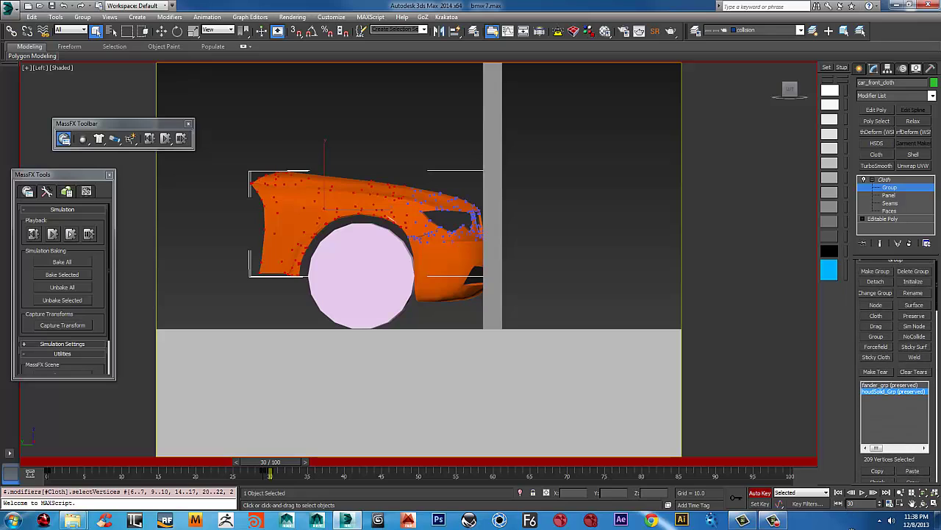
click(876, 271)
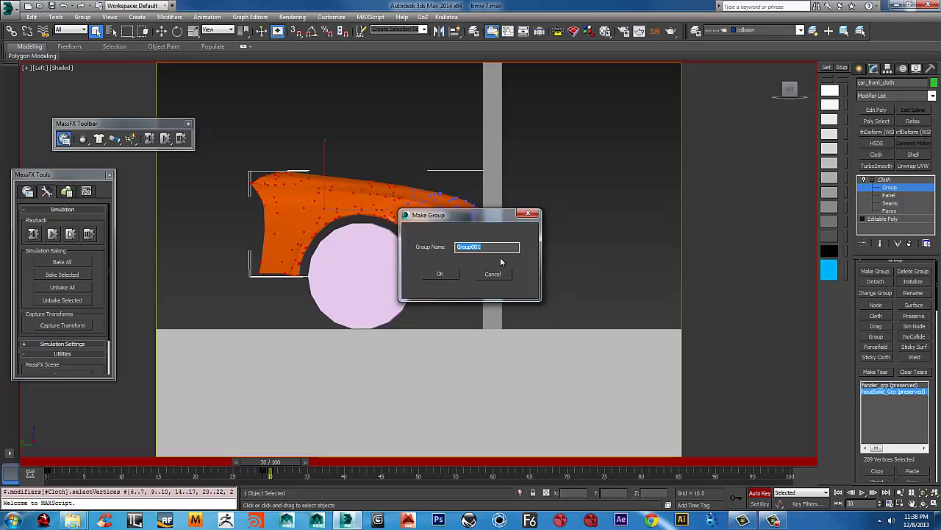
text(G)
text(Hou)
text(d)
click(440, 274)
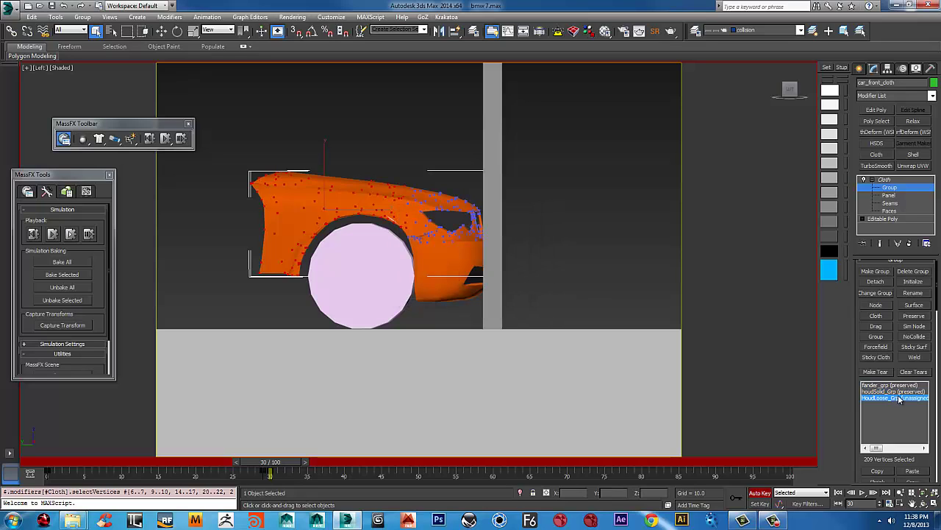
Step: Go back to frame 0 and set HoudLoose_Grp's constraint to Preserve with Auto Key on
drag(900, 365, 894, 325)
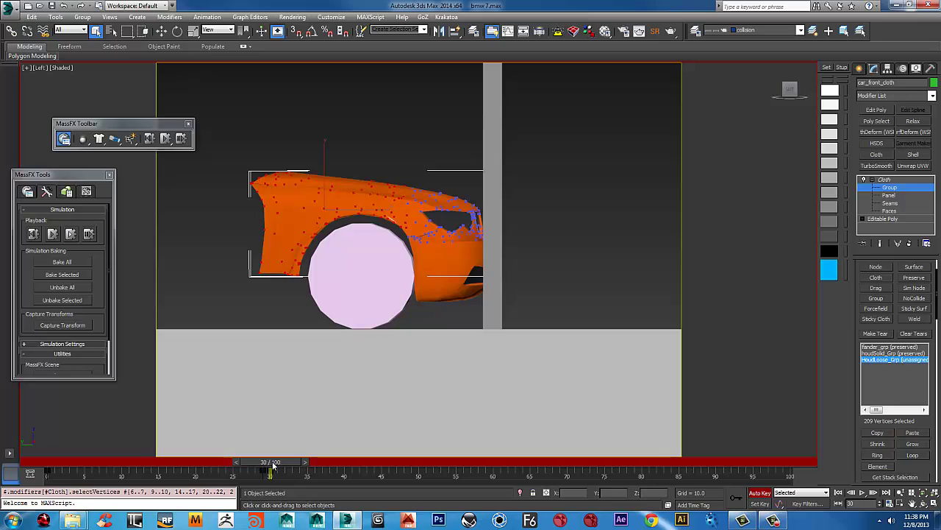
drag(273, 465, 19, 465)
key(n)
key(n)
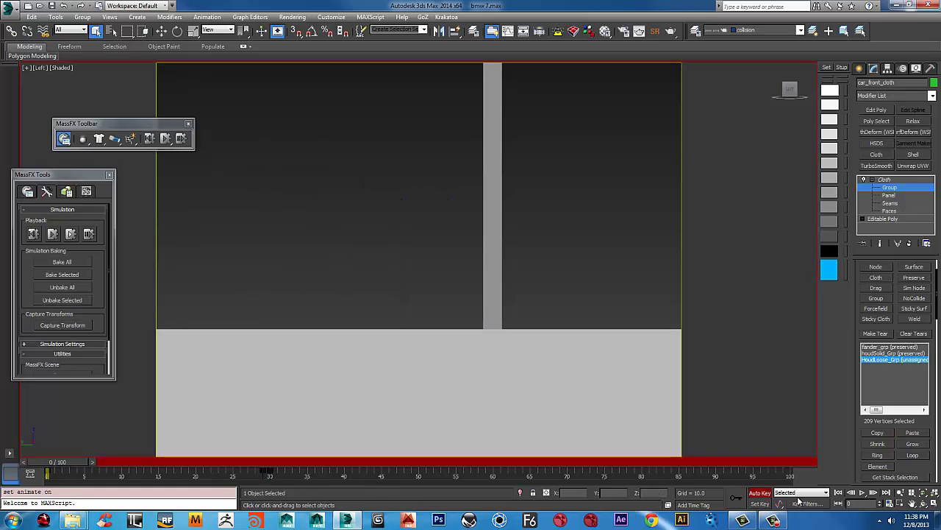
mouse_move(921, 465)
mouse_down()
mouse_move(918, 304)
mouse_move(908, 472)
mouse_up()
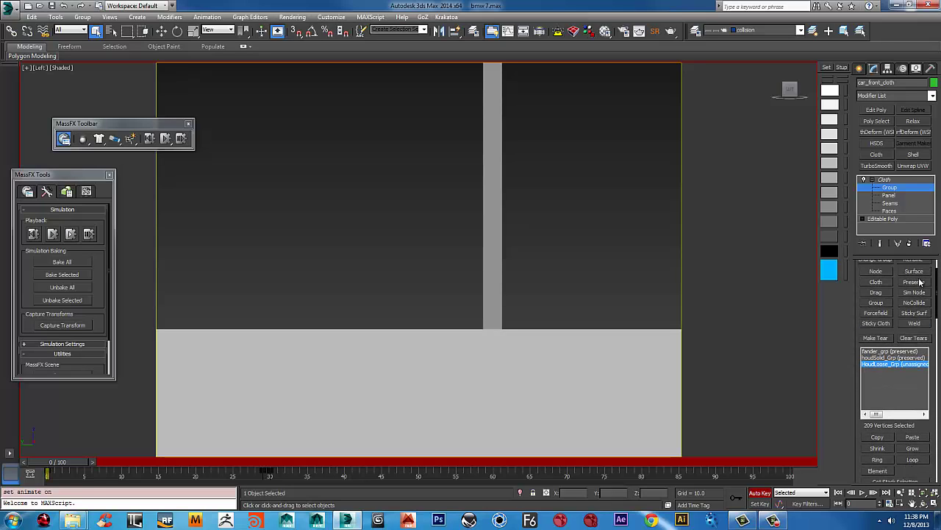
click(914, 281)
scroll(919, 401, down, 5)
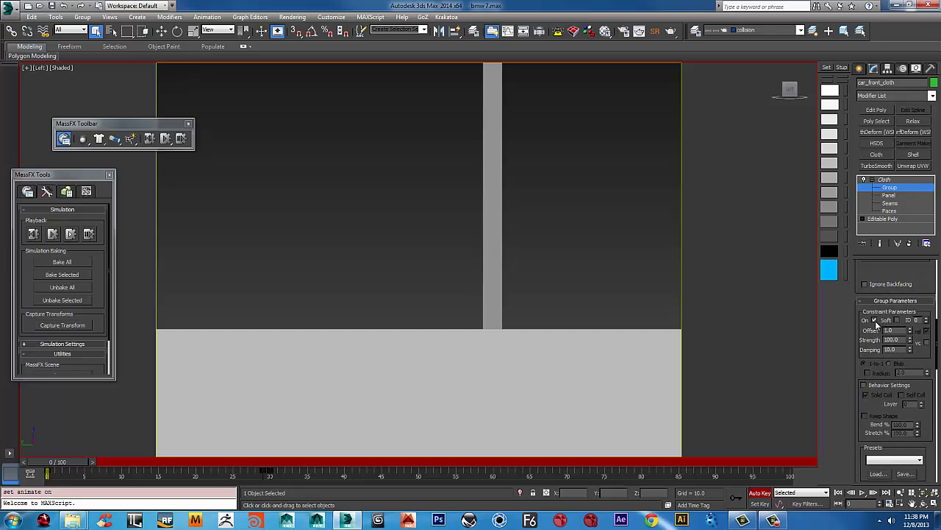
Step: Go to frame 30 and switch HoudLoose_Grp's constraint on there
drag(81, 462, 280, 456)
key(q)
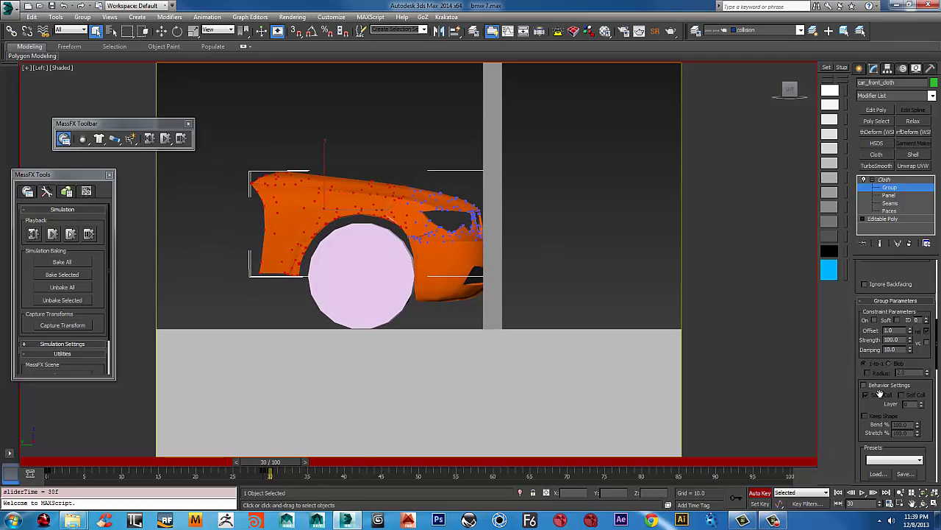
click(874, 320)
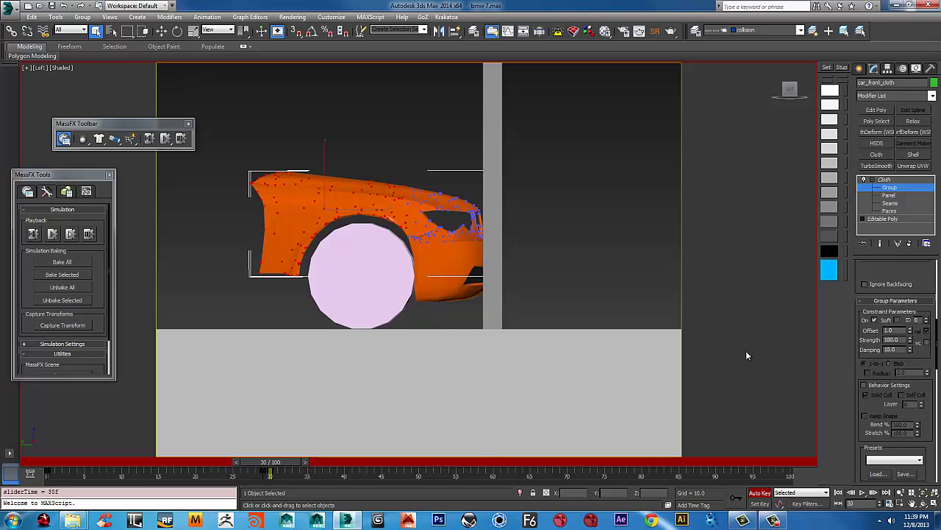
Step: With Auto Key off at frame 30, make the car front's cloth group constraint soft and enable its soft selection
mouse_move(273, 465)
mouse_down()
mouse_move(280, 455)
mouse_move(215, 459)
mouse_move(278, 448)
mouse_up()
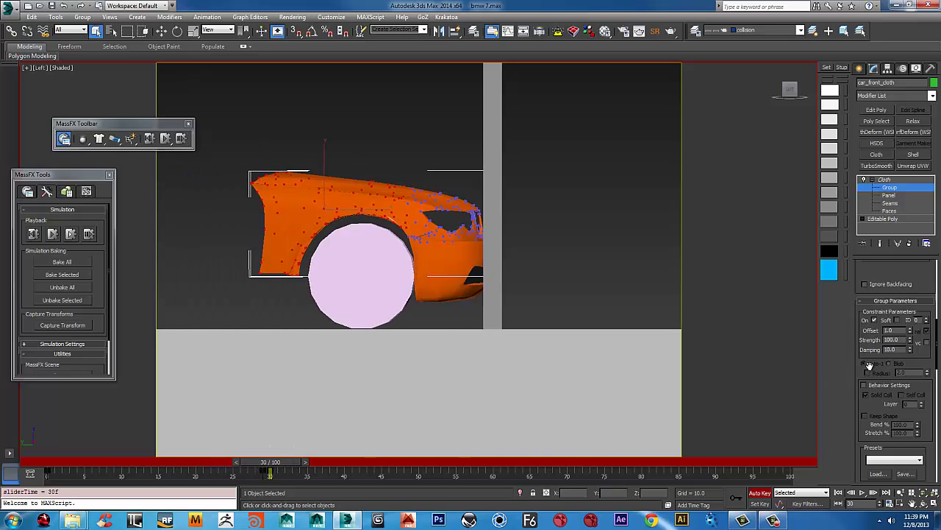
key(n)
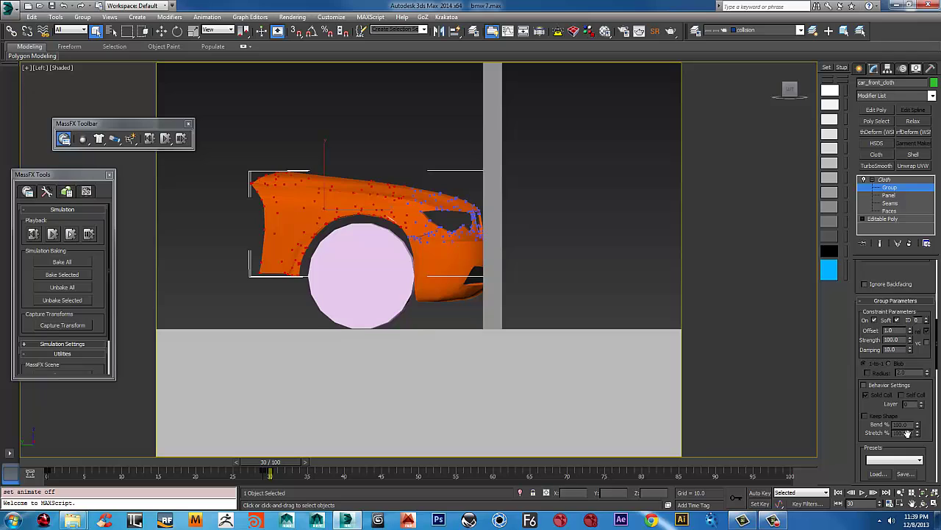
drag(937, 345, 923, 503)
scroll(897, 382, up, 2)
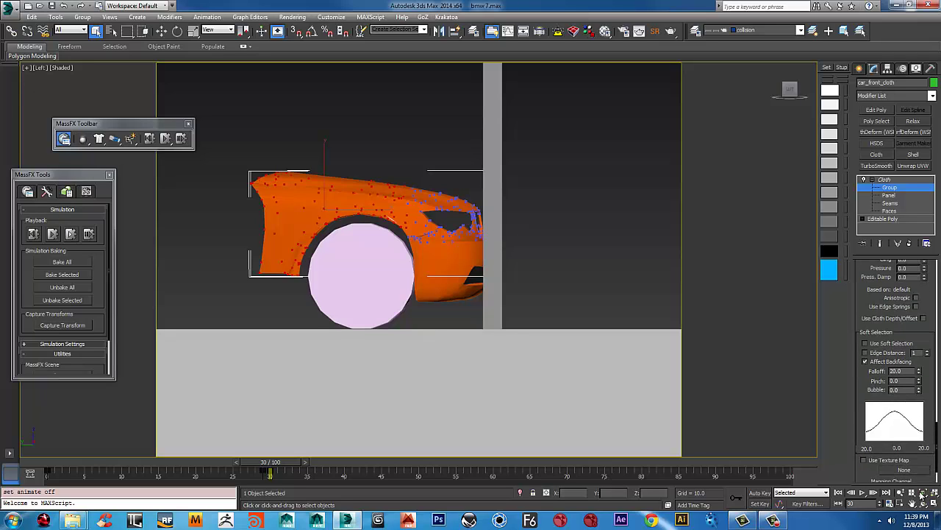
click(872, 343)
click(886, 183)
Step: Try simulating the car front's cloth in a perspective view of the wall impact, stop the run, and erase the simulation
scroll(351, 193, down, 5)
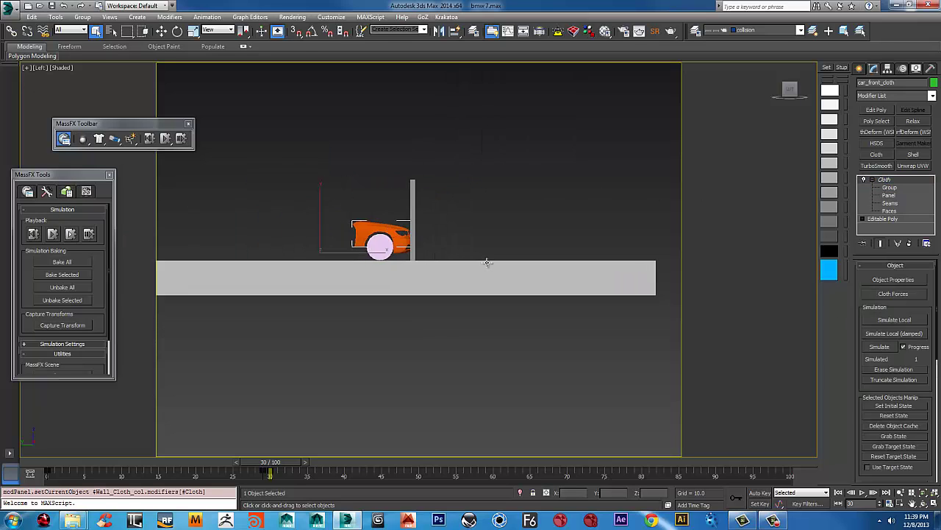
alt+middle_drag(487, 263, 418, 233)
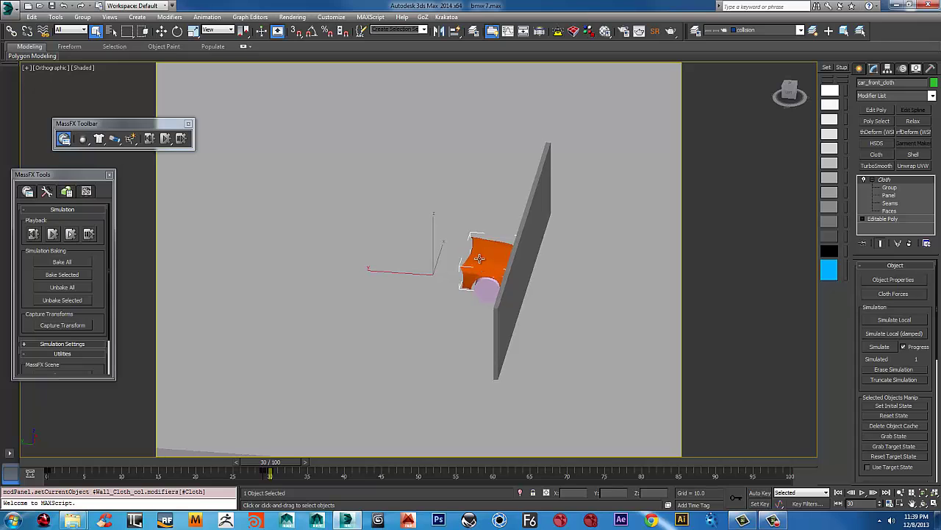
key(p)
alt+middle_drag(482, 251, 604, 244)
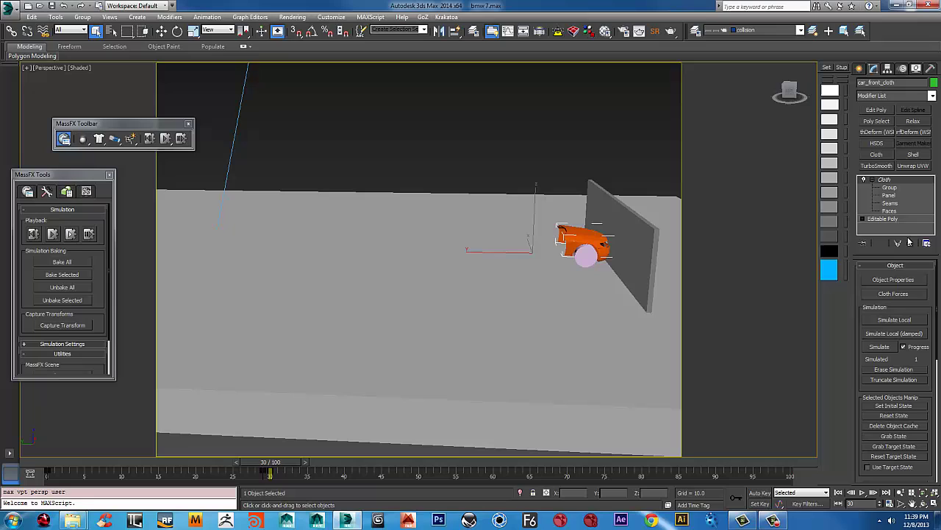
click(886, 181)
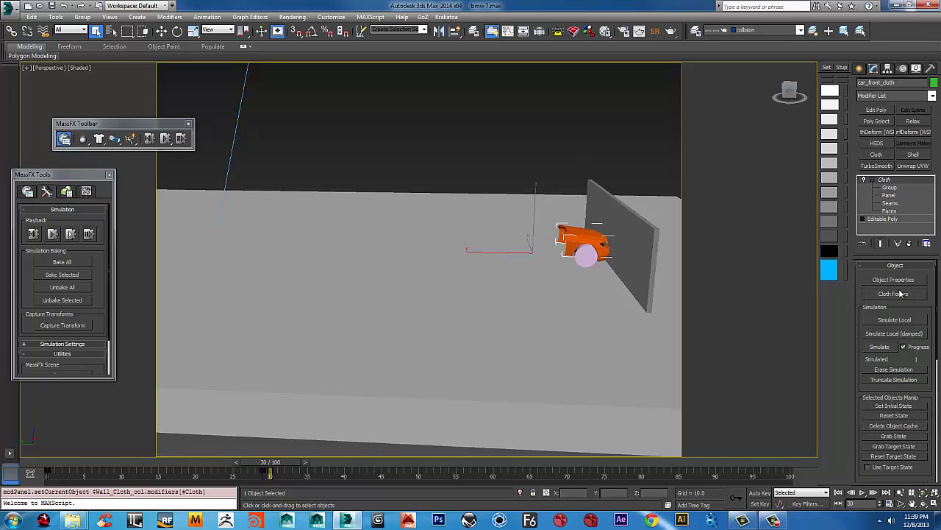
click(880, 346)
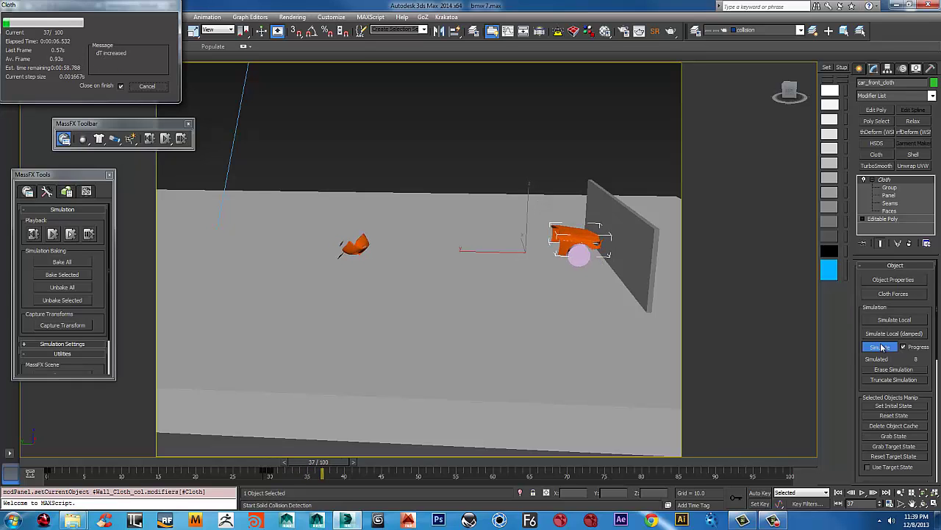
click(147, 86)
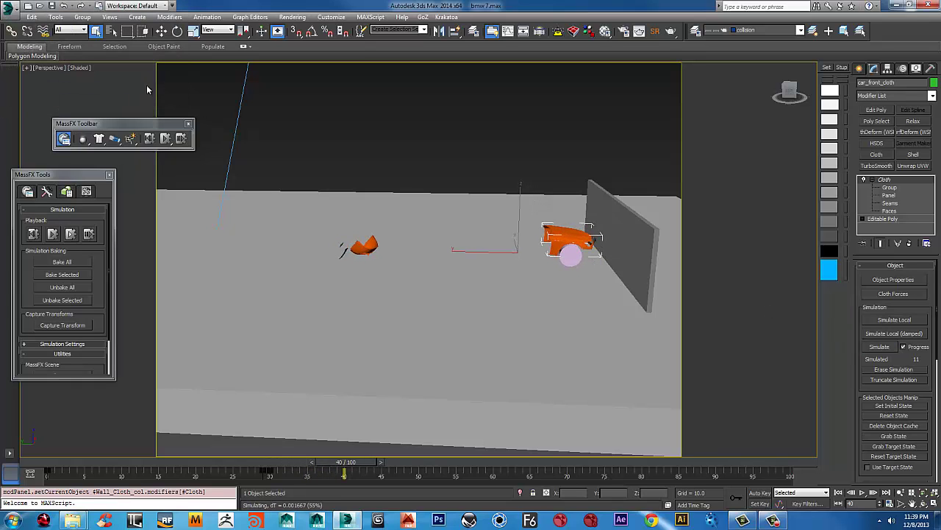
click(892, 368)
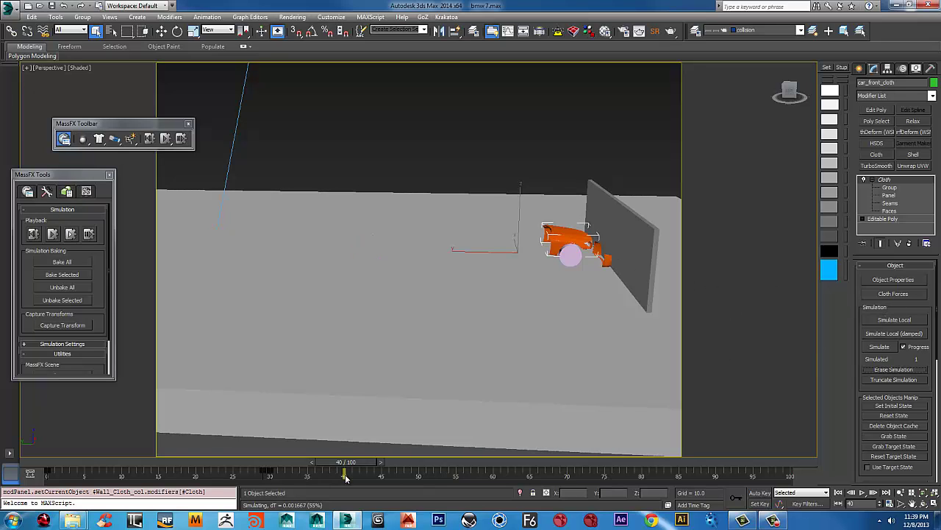
Step: Set the car front's initial cloth state at frame 0 and run the simulation until about frame 68
drag(345, 478, 48, 477)
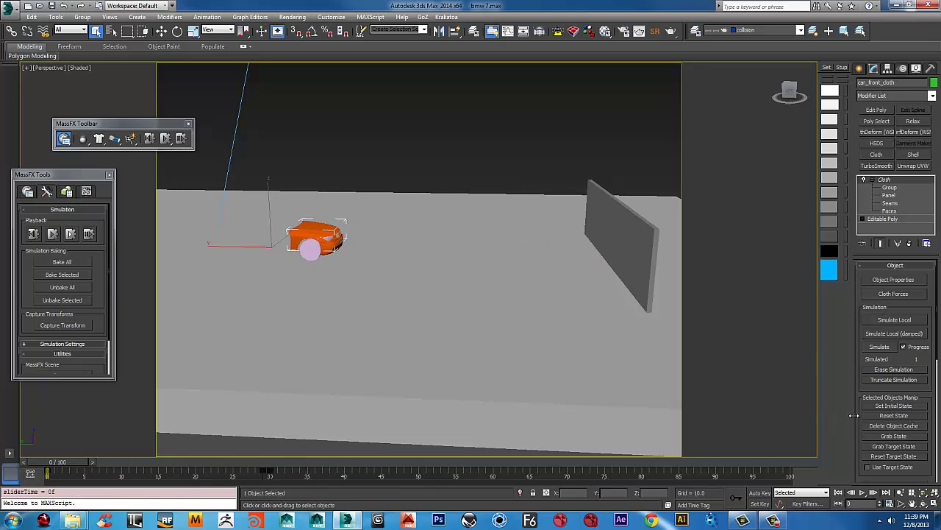
click(894, 406)
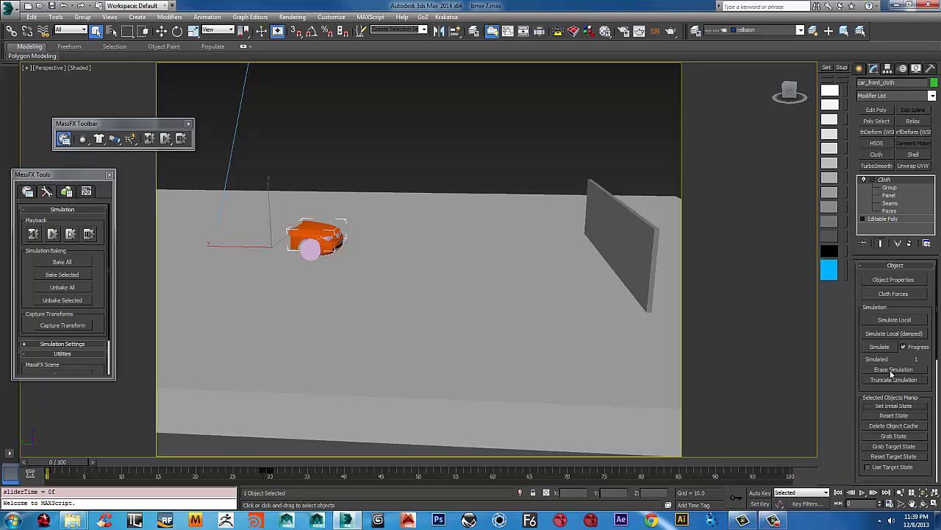
click(874, 347)
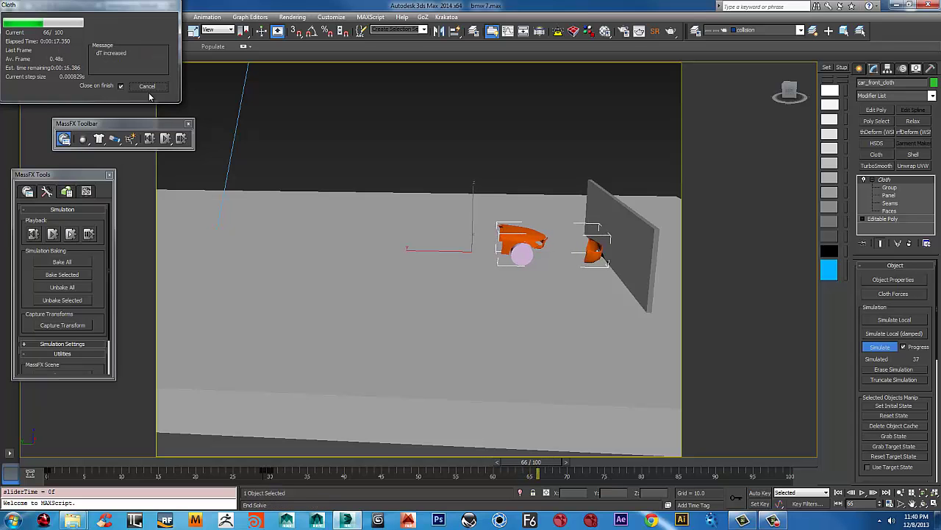
click(148, 88)
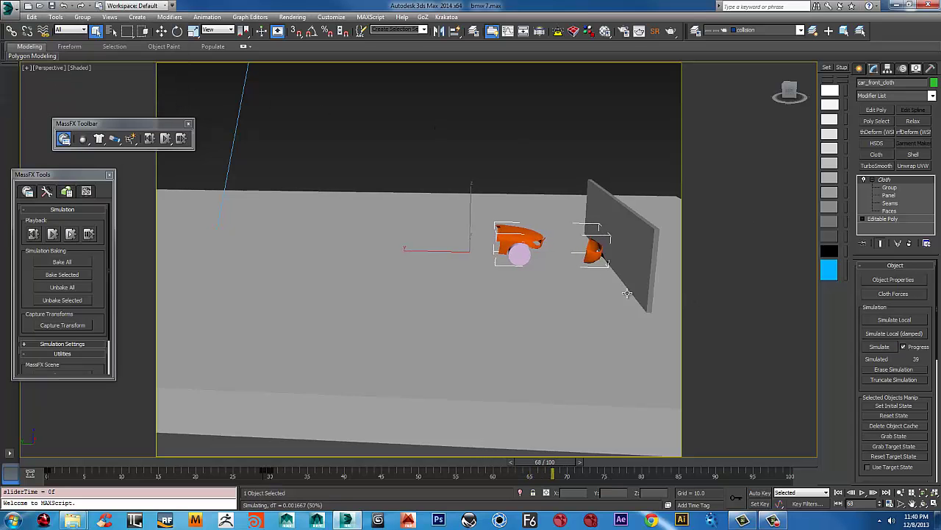
Step: Examine how the car front deforms against the wall around frames 30 to 32, and review the cloth simulation parameters
scroll(589, 287, up, 5)
alt+middle_drag(589, 287, 579, 355)
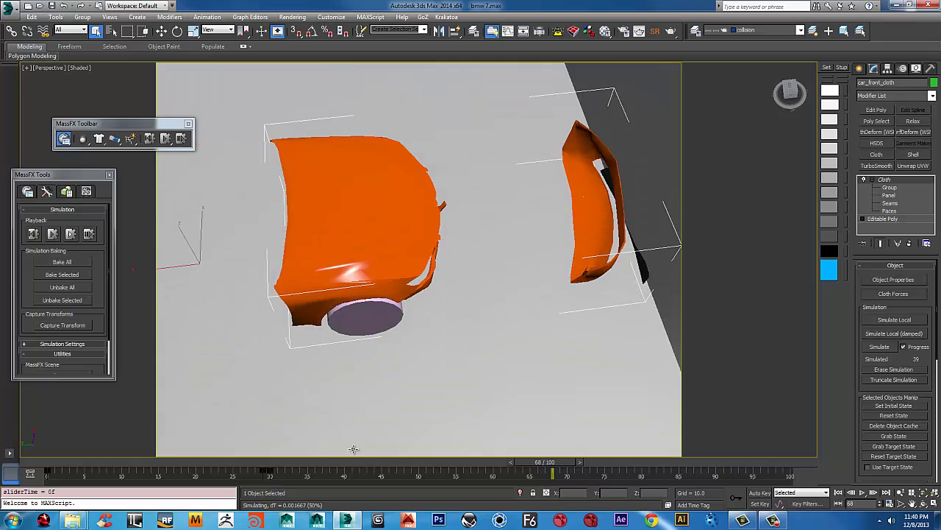
drag(558, 461, 277, 463)
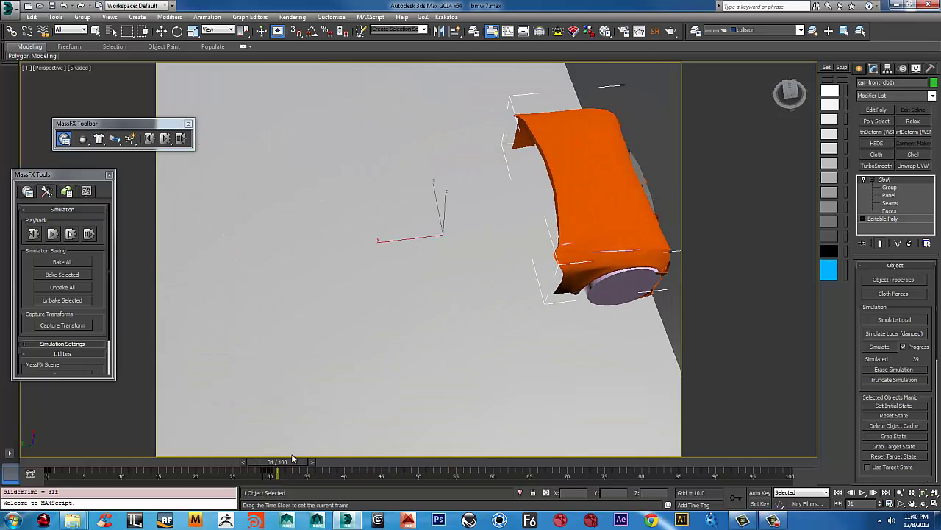
scroll(869, 384, down, 10)
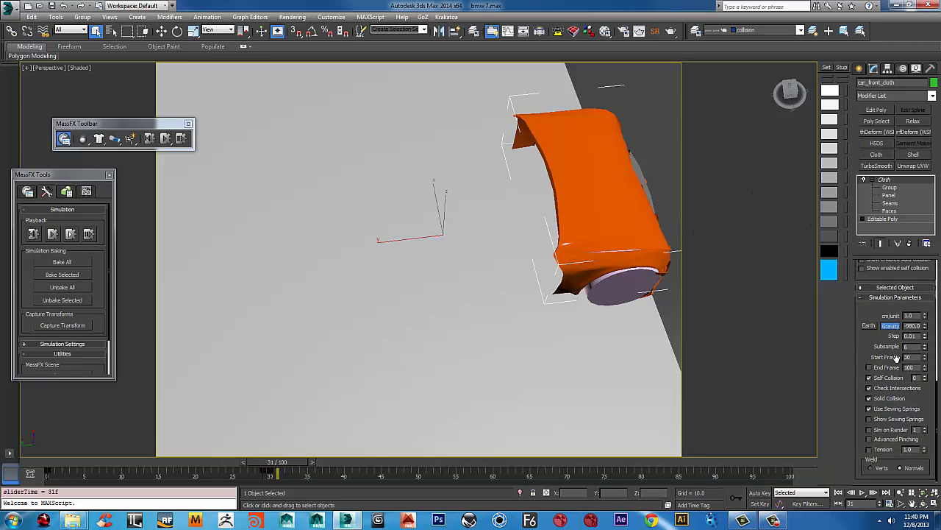
scroll(468, 325, down, 3)
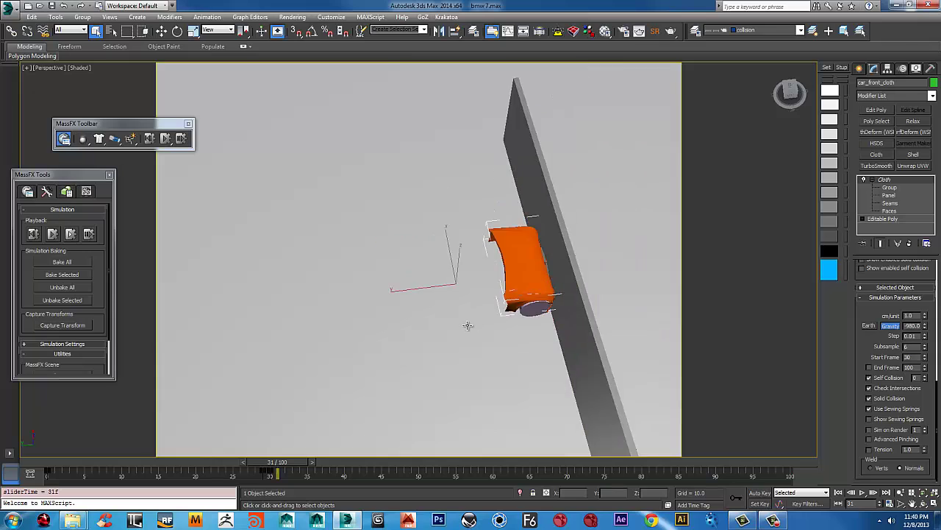
alt+middle_drag(468, 326, 450, 281)
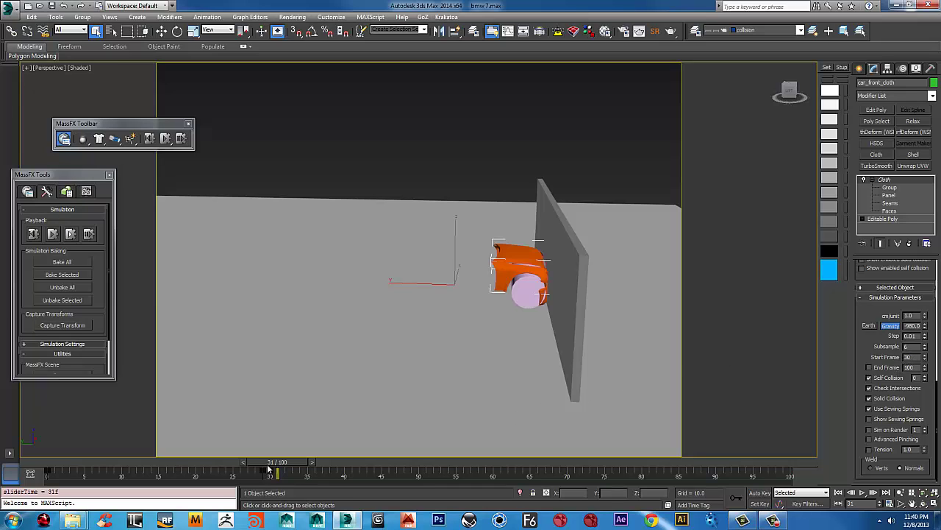
drag(269, 468, 271, 438)
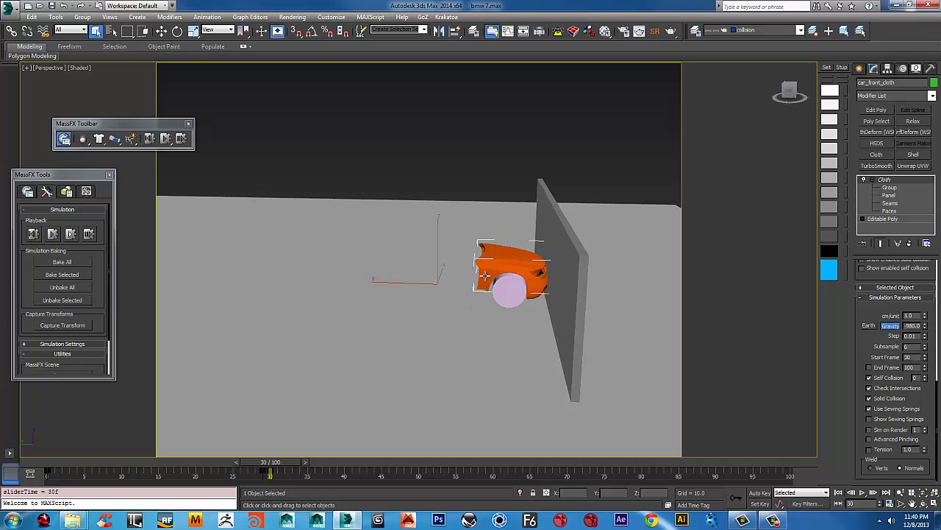
drag(286, 463, 302, 463)
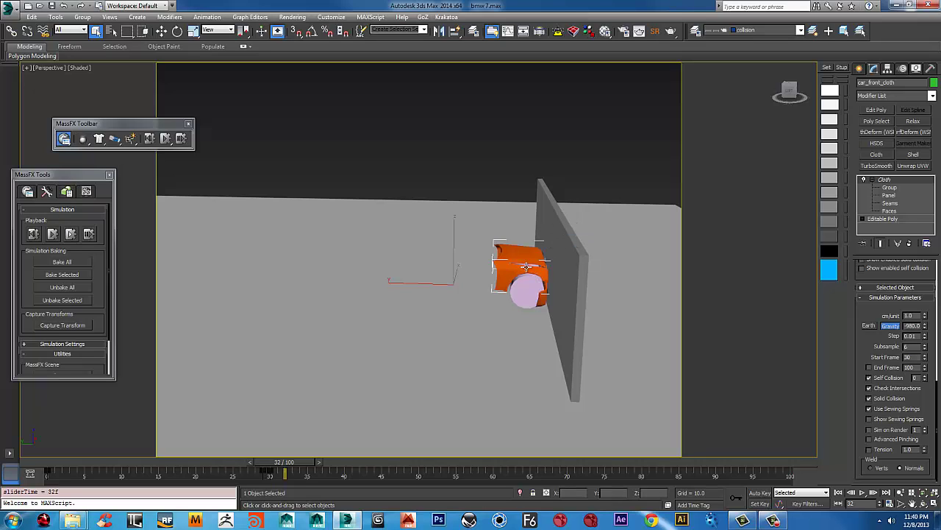
alt+middle_drag(526, 266, 512, 282)
Step: Clone car_front_cloth at frame 0 and remove the Cloth modifier from the copy
drag(283, 465, 48, 465)
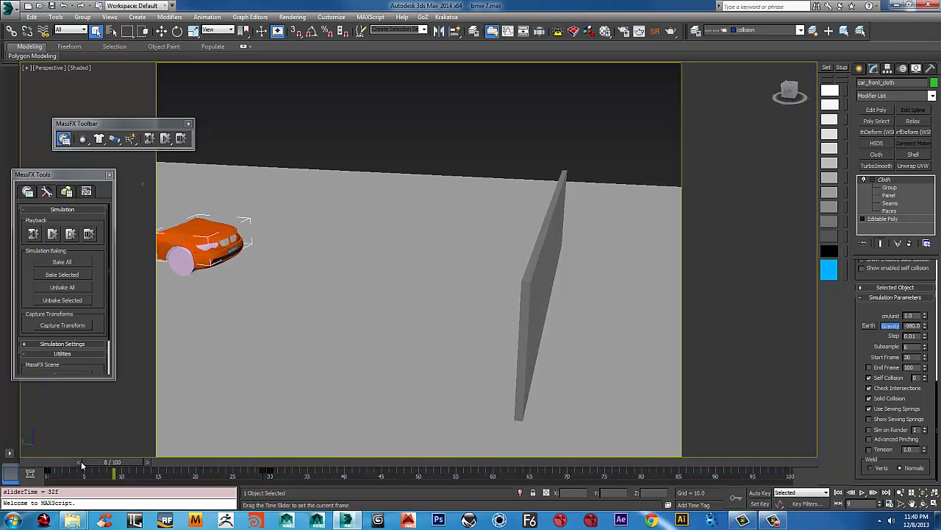
key(f)
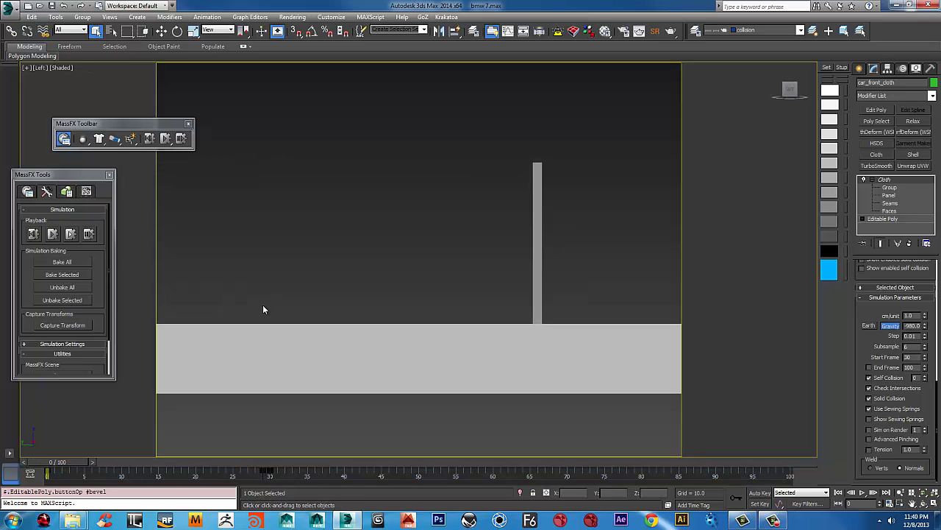
key(t)
middle_drag(364, 363, 386, 245)
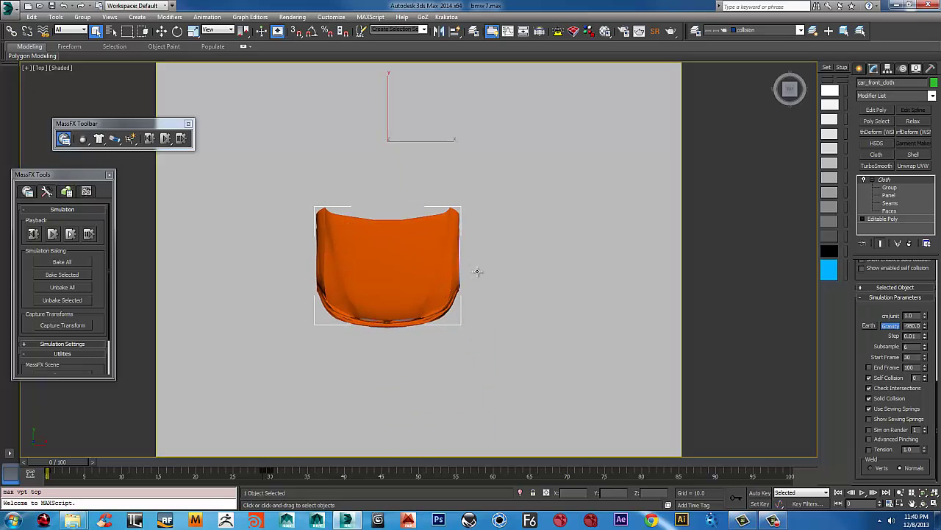
key(ctrl+v)
click(445, 296)
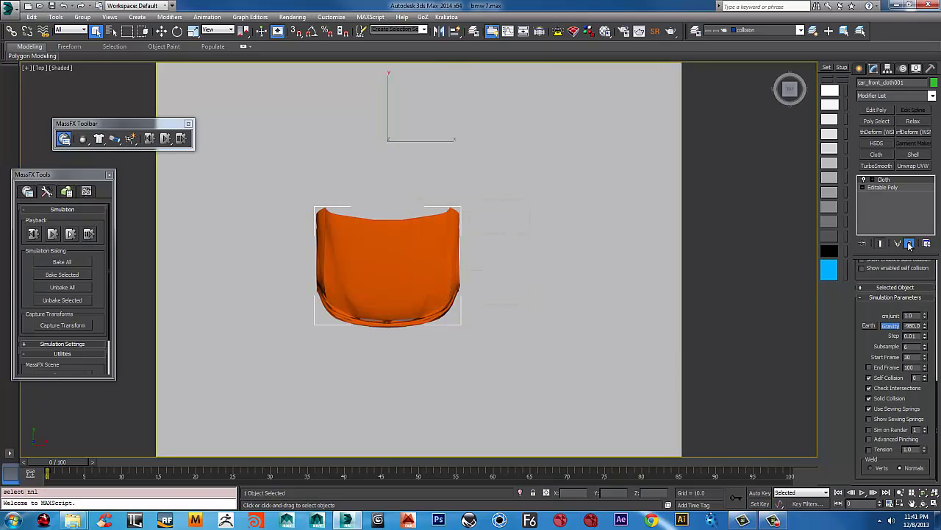
click(909, 243)
Step: Delete every polygon element of the car front copy except the hood
alt+middle_drag(613, 270, 549, 243)
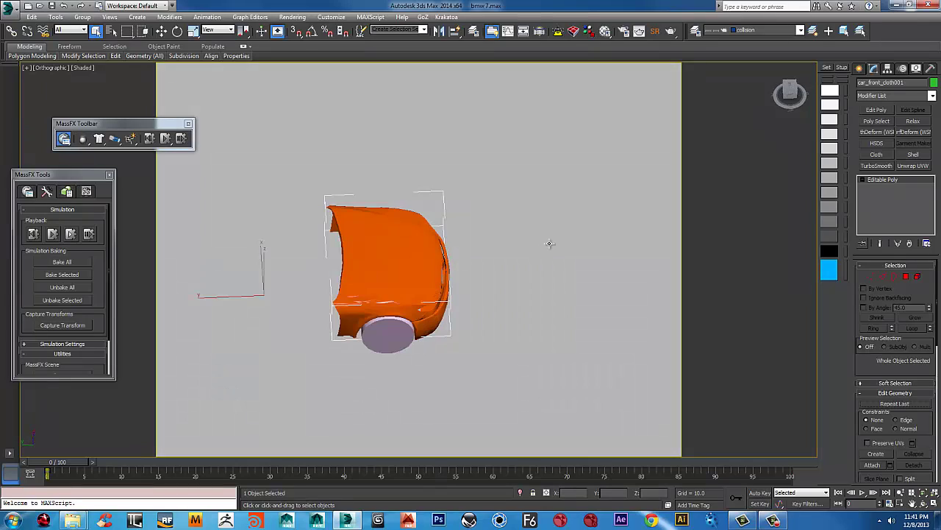
key(l)
key(z)
scroll(541, 228, down, 8)
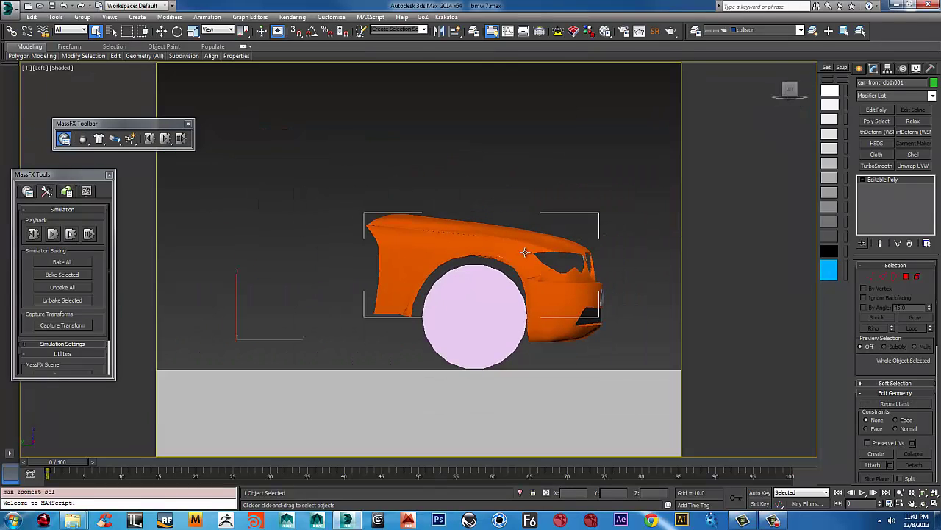
key(5)
click(508, 256)
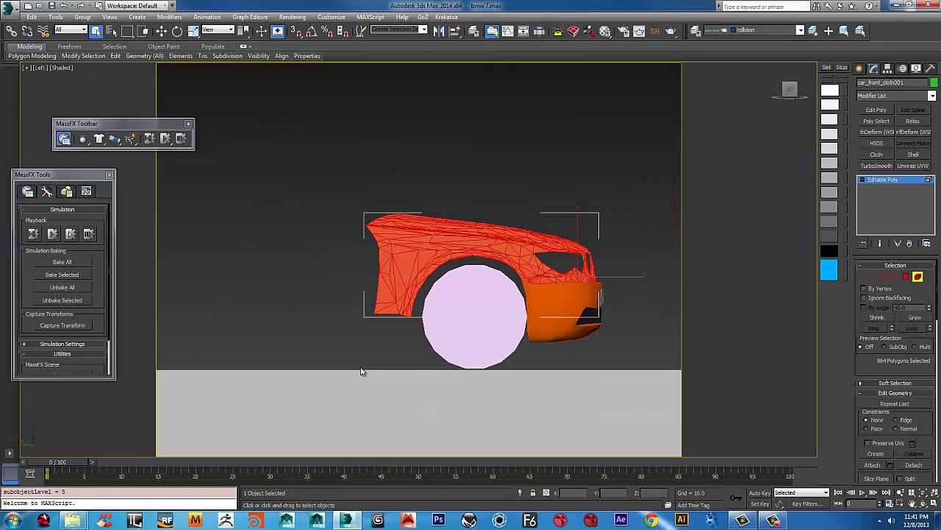
click(416, 223)
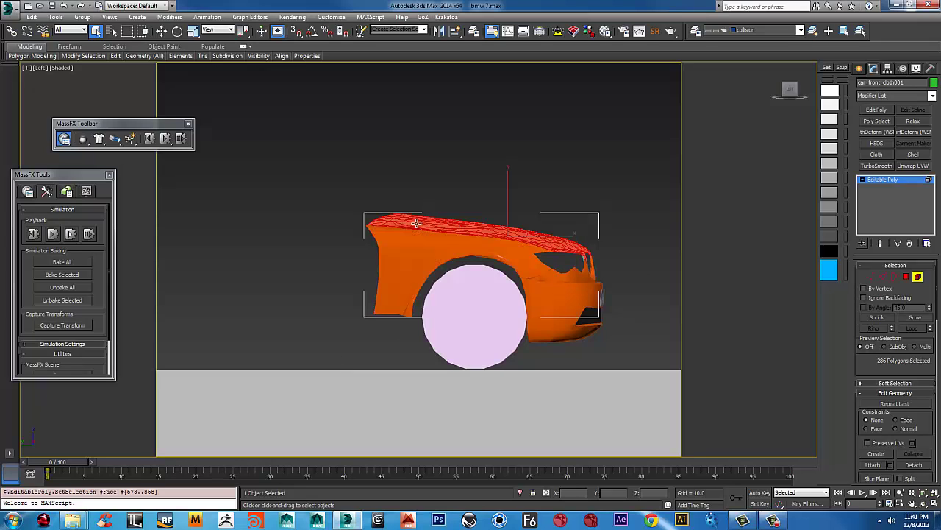
key(ctrl+i)
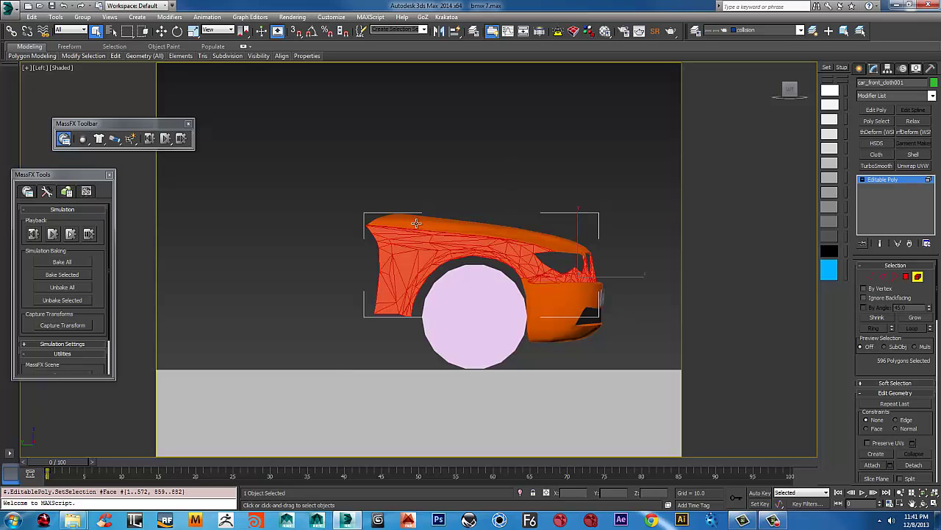
key(Delete)
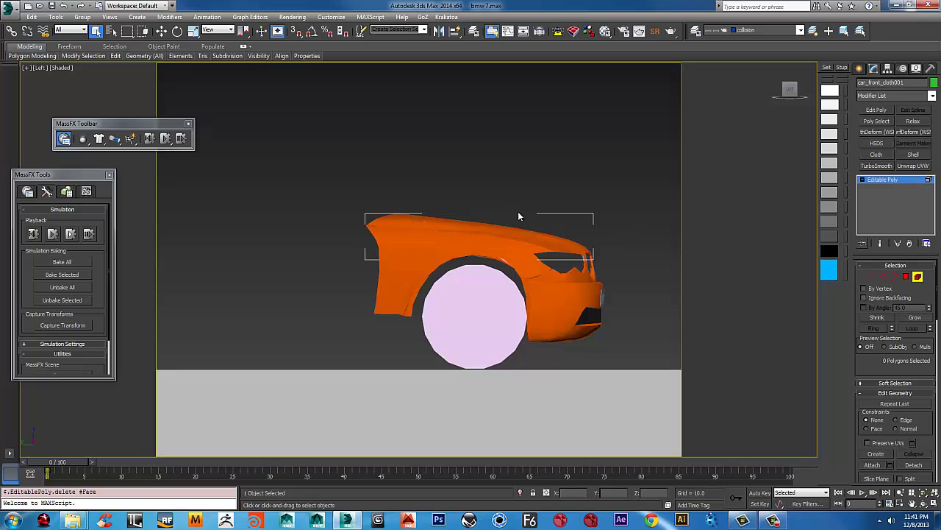
Step: Leave polygon editing on the hood copy and display it from the top in wireframe
click(860, 68)
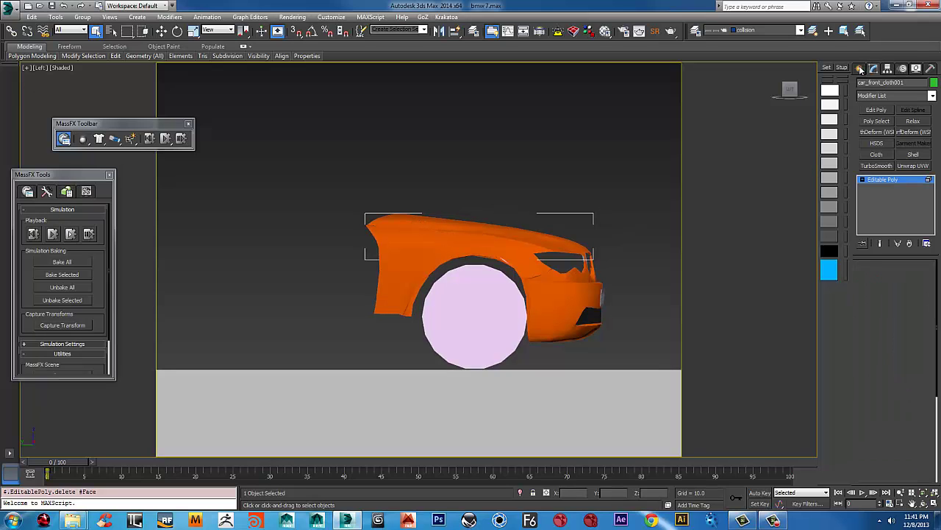
alt+middle_drag(440, 233, 463, 264)
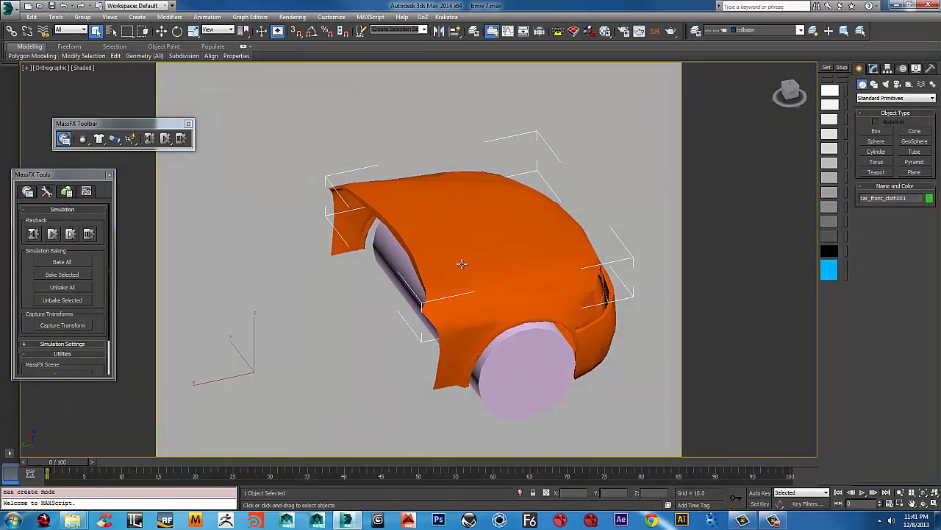
key(t)
key(F3)
key(z)
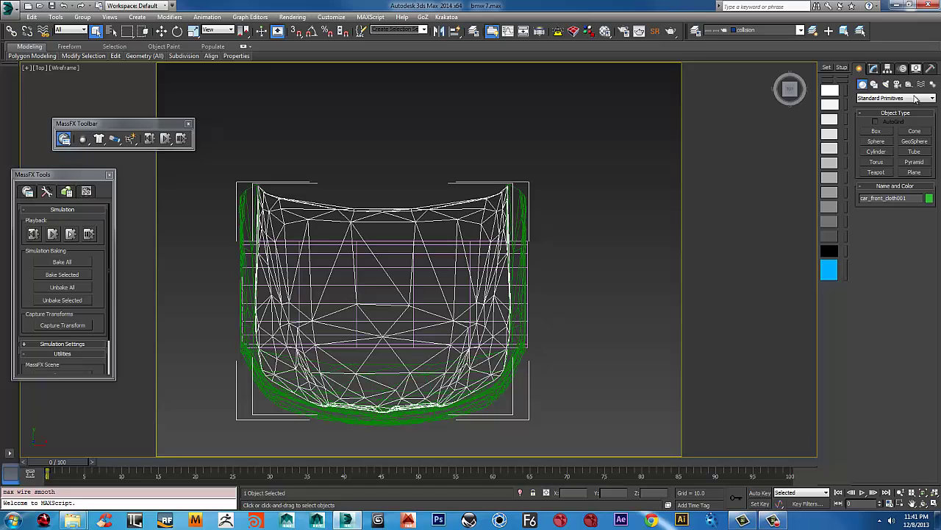
click(916, 97)
click(890, 81)
click(873, 68)
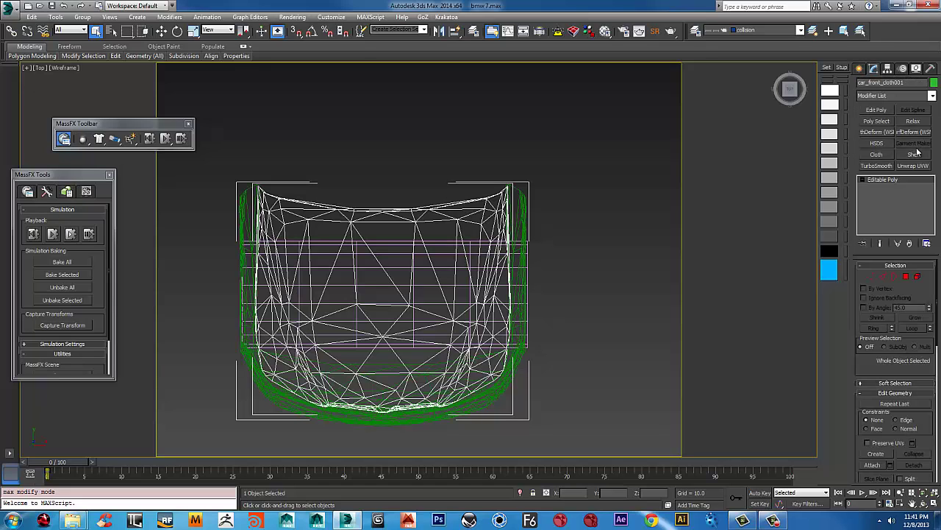
click(931, 96)
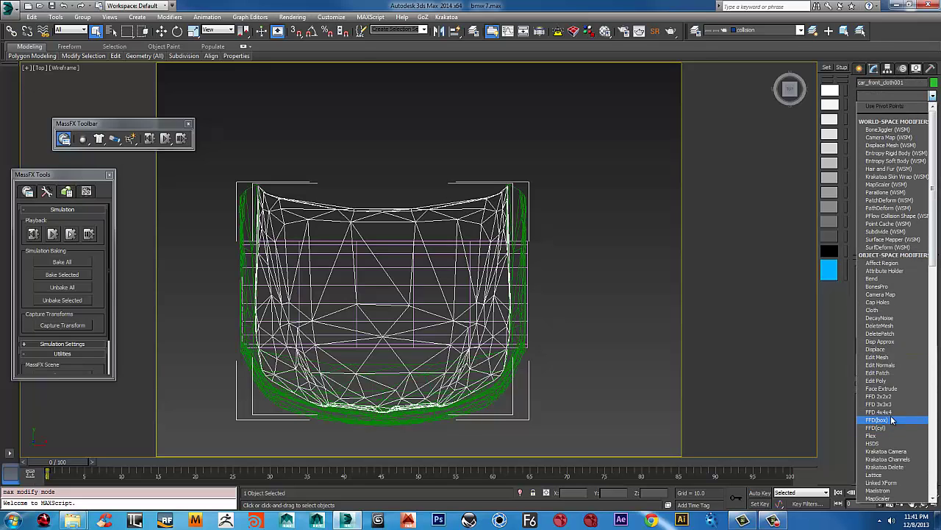
click(902, 412)
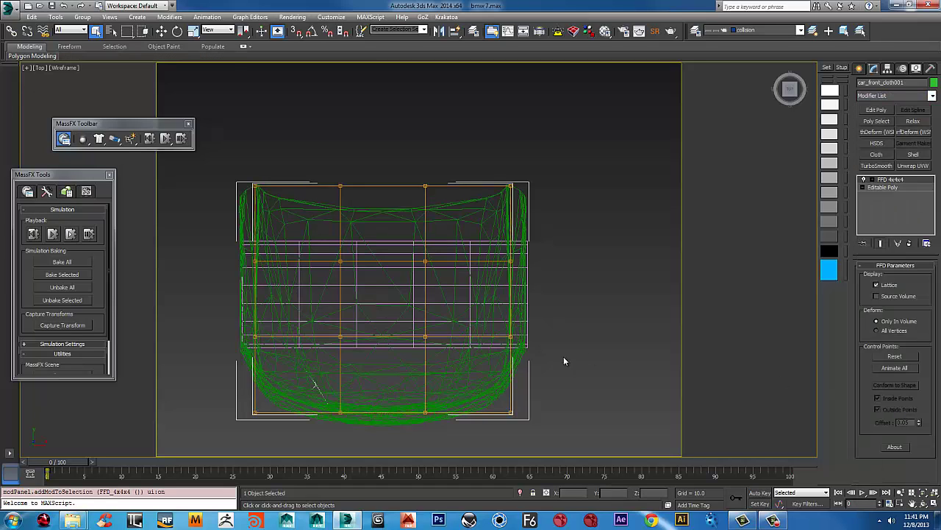
click(910, 244)
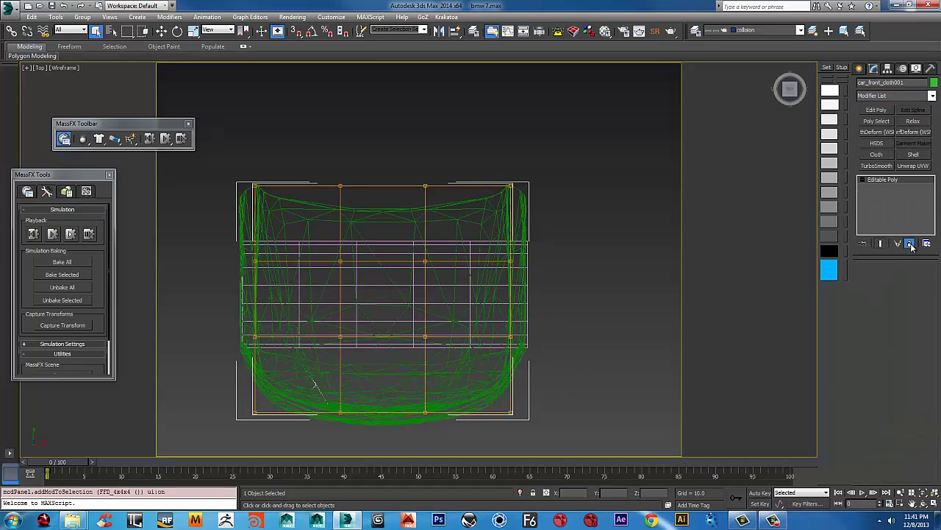
Step: Apply an FFD 2x2x2 modifier to the hood and move its front control points back about 16 units along Y
click(931, 96)
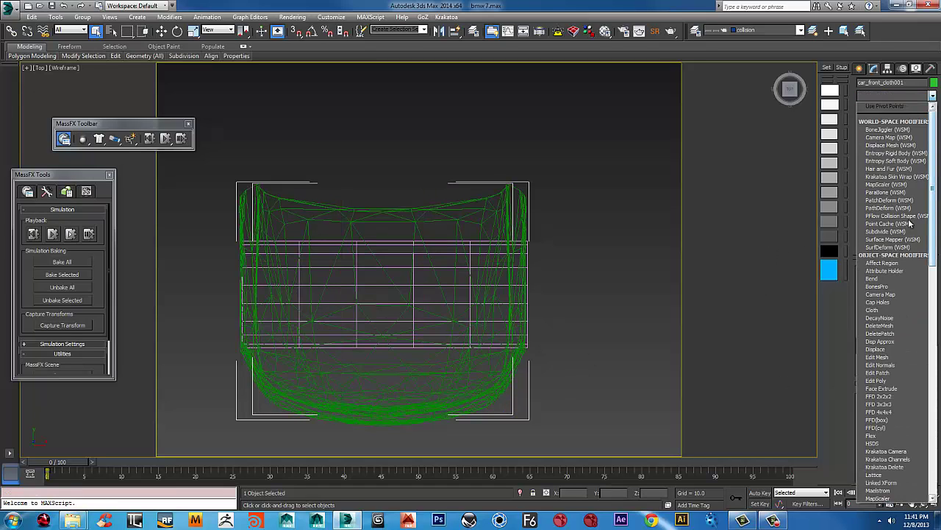
click(888, 396)
key(1)
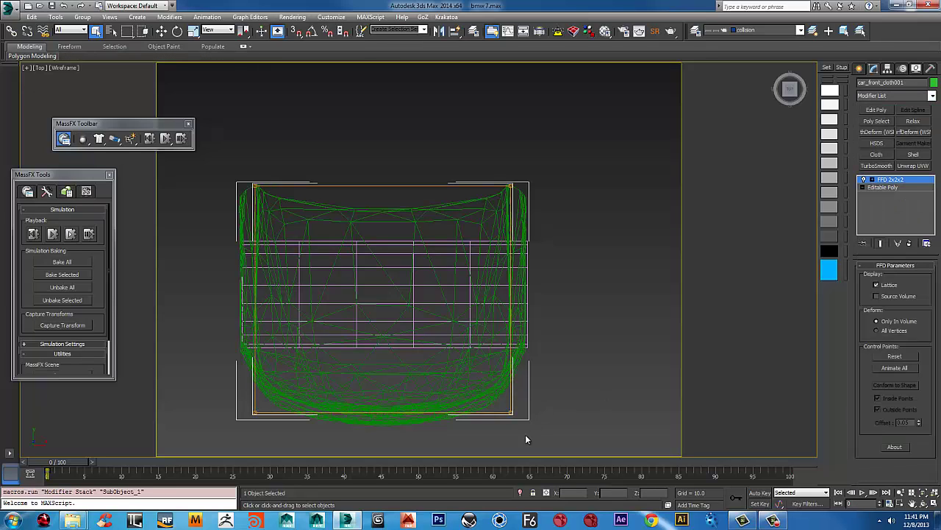
key(w)
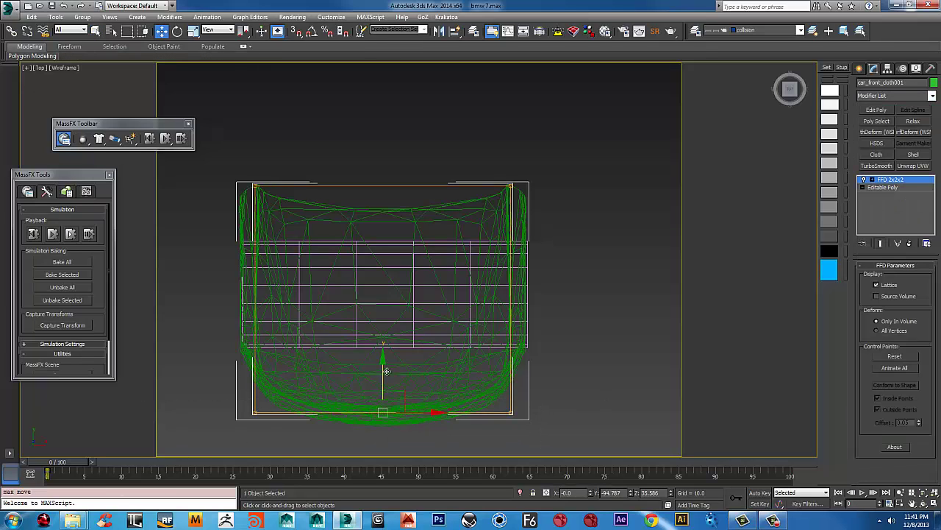
drag(383, 369, 385, 300)
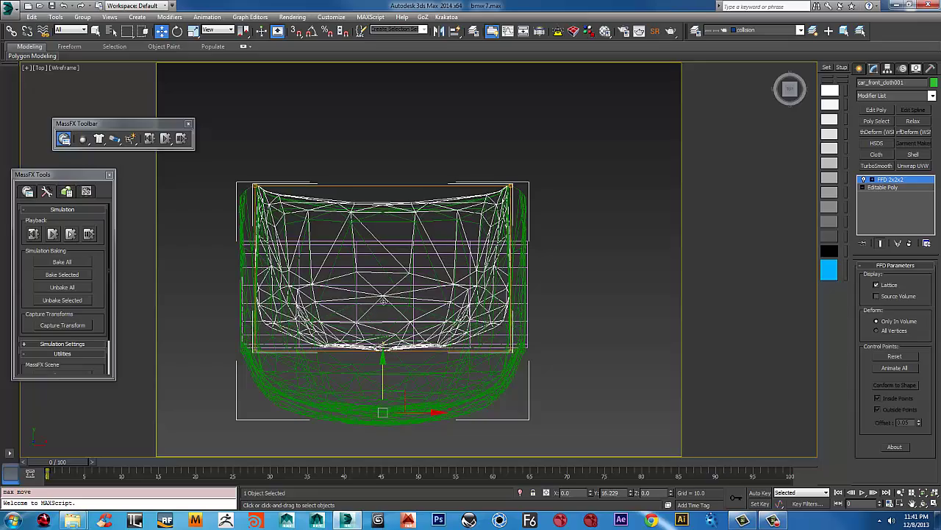
Step: Turn on Auto Key for the hood and go to frame 31, where the car front hits the wall
alt+middle_drag(422, 404, 486, 324)
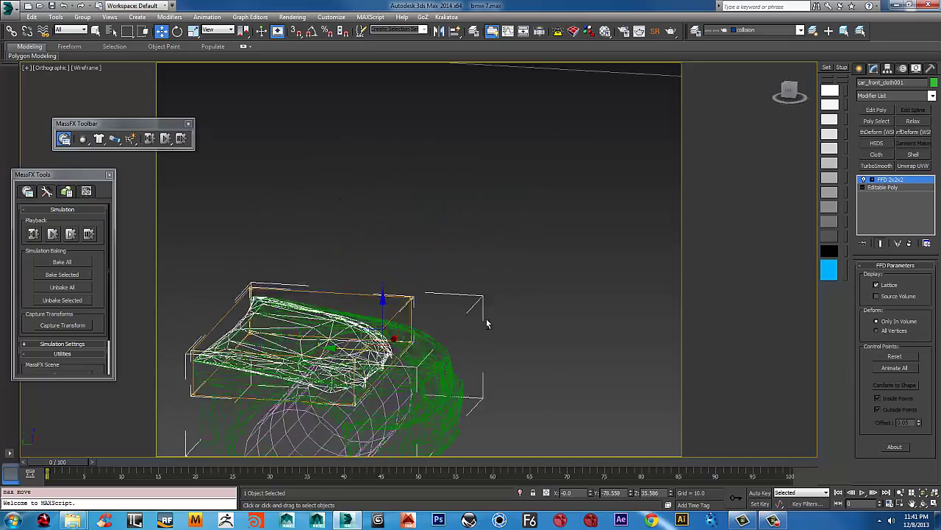
click(789, 89)
scroll(406, 353, up, 3)
middle_drag(406, 352, 631, 329)
scroll(631, 319, down, 1)
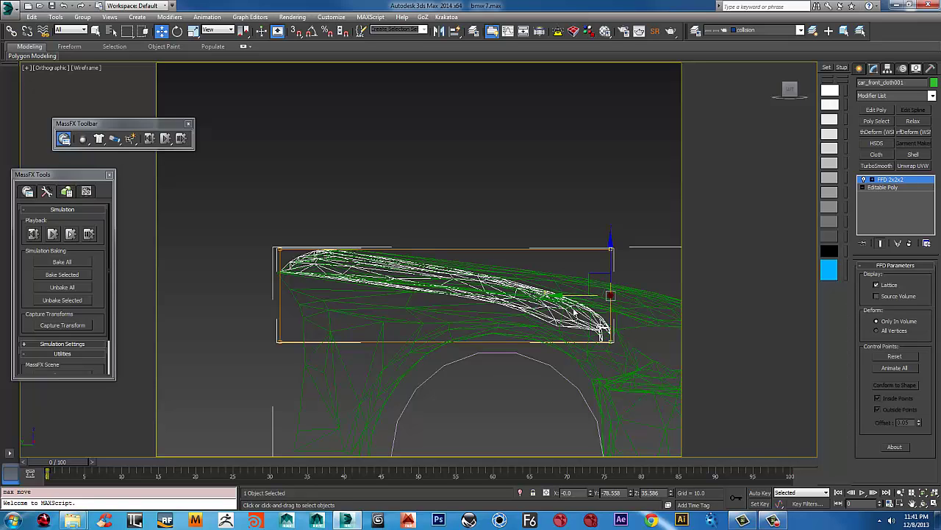
scroll(550, 366, down, 5)
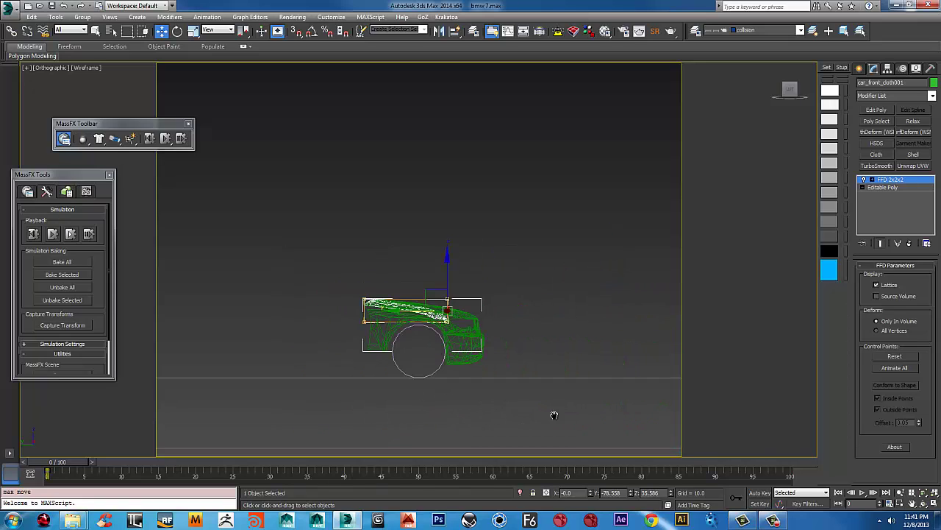
middle_drag(552, 414, 454, 412)
key(n)
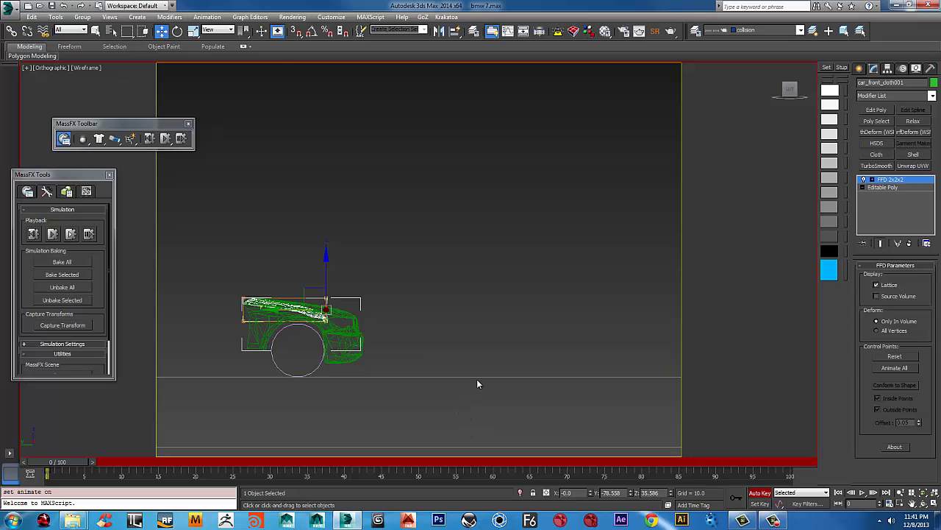
scroll(476, 379, down, 5)
middle_drag(549, 370, 720, 334)
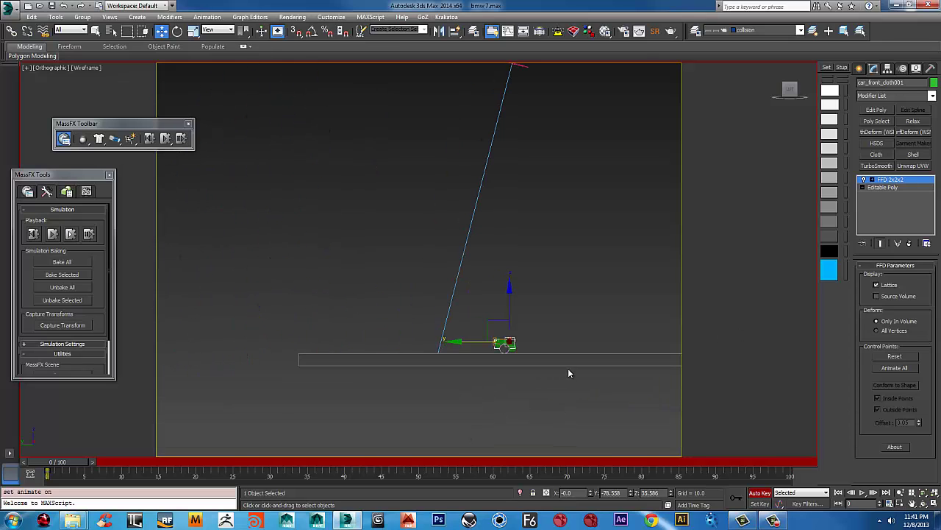
middle_drag(568, 373, 418, 374)
scroll(421, 340, up, 5)
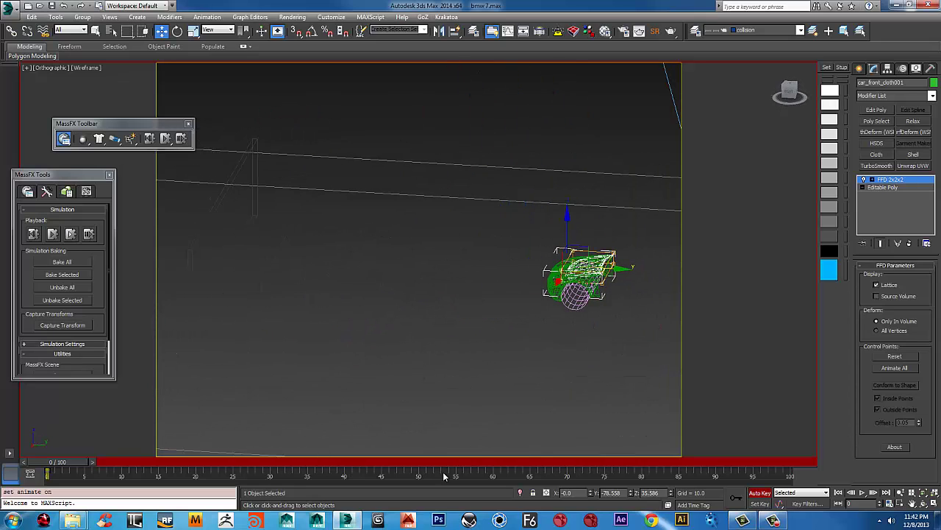
drag(82, 463, 297, 452)
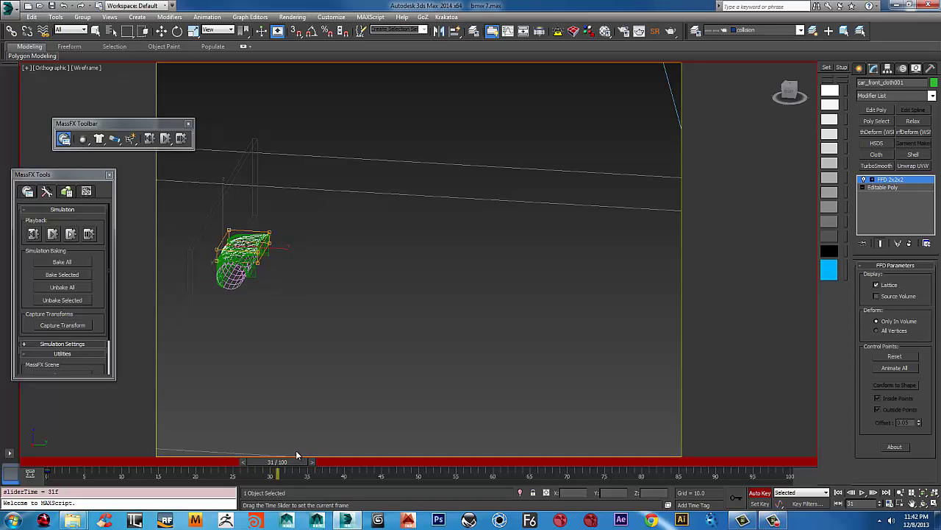
Step: In a side view, enable Affect Pivot Only for the hood and center its pivot to the object
key(w)
scroll(273, 313, up, 3)
middle_drag(293, 317, 502, 451)
scroll(488, 401, up, 2)
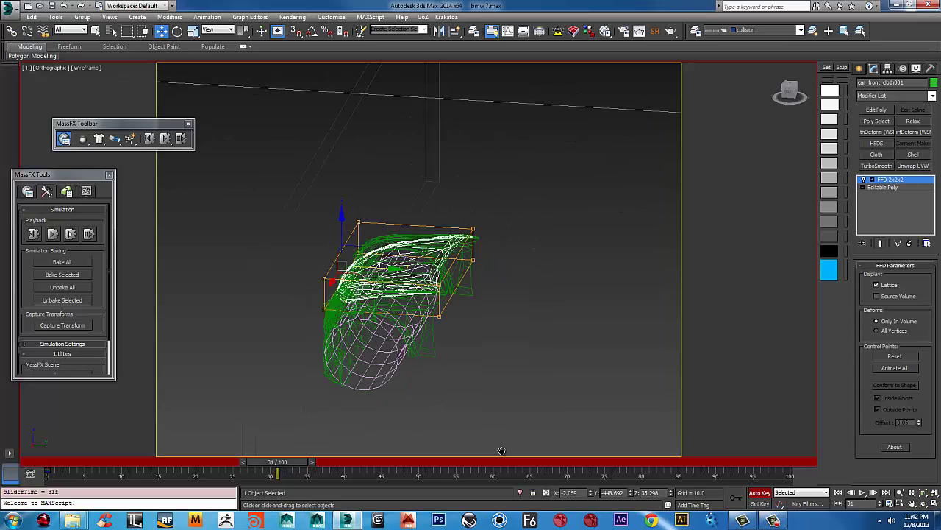
key(e)
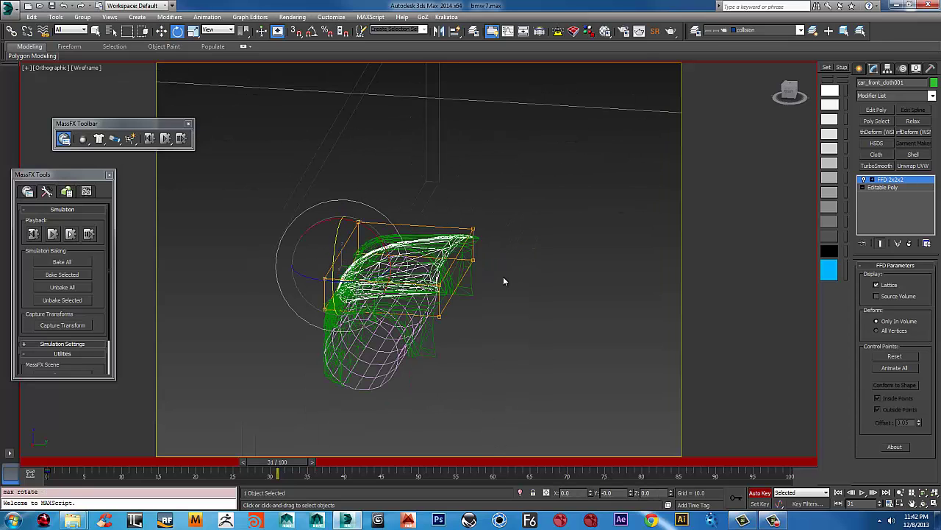
alt+middle_drag(505, 279, 513, 273)
click(792, 96)
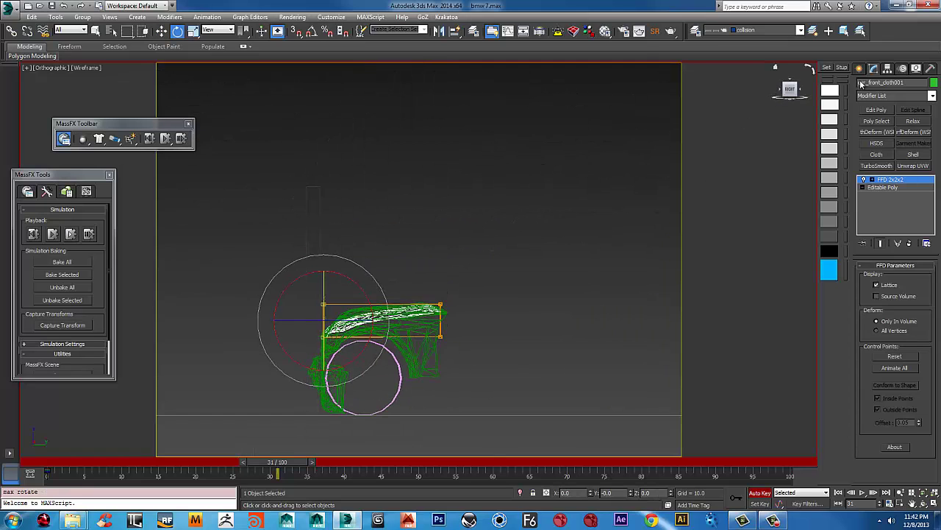
click(862, 69)
click(902, 68)
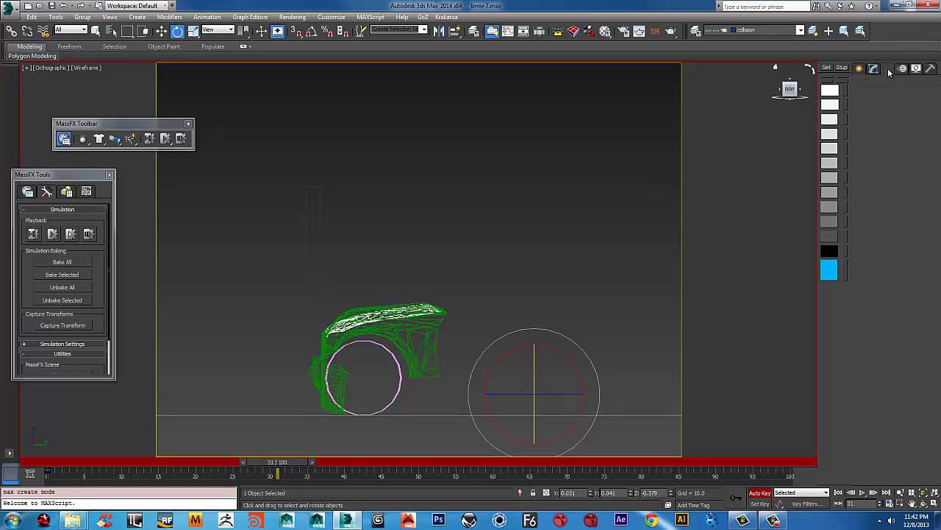
click(896, 131)
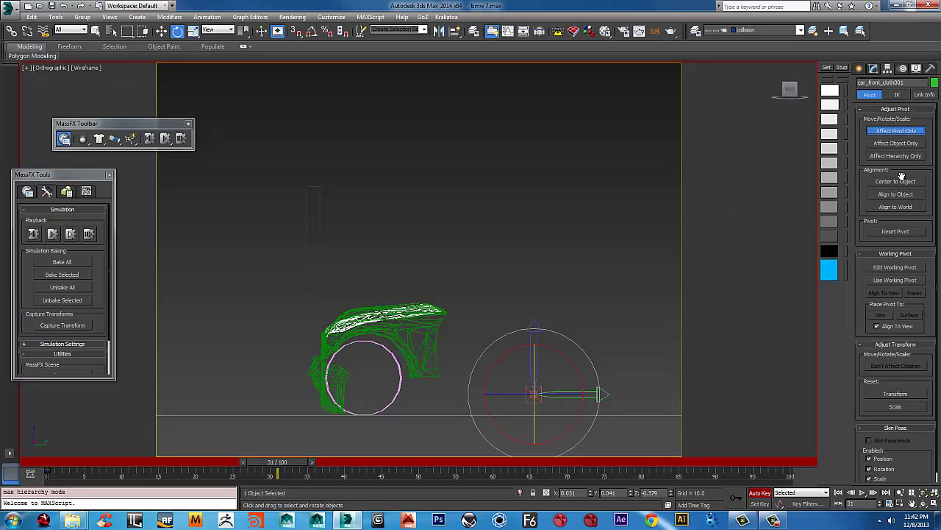
click(895, 181)
scroll(456, 306, up, 5)
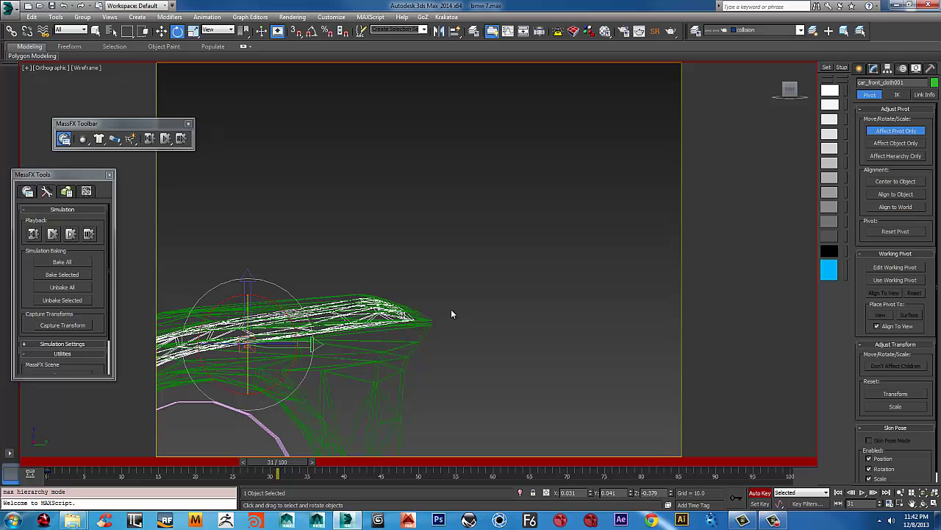
key(w)
drag(266, 328, 431, 281)
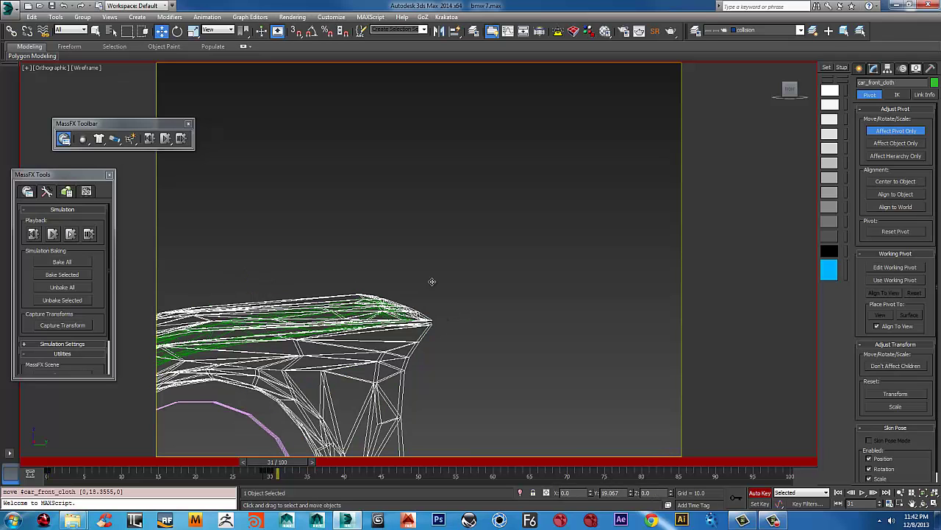
key(ctrl+z)
middle_drag(338, 321, 440, 285)
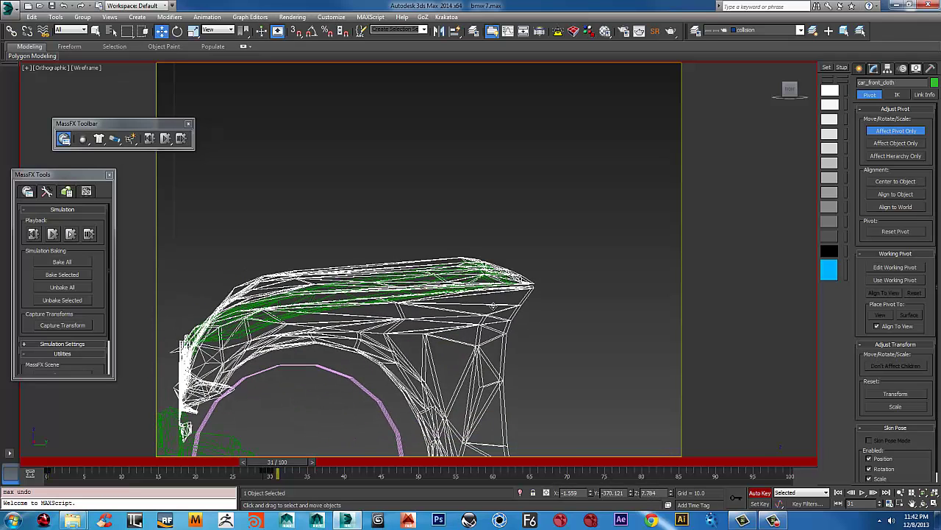
key(ctrl+z)
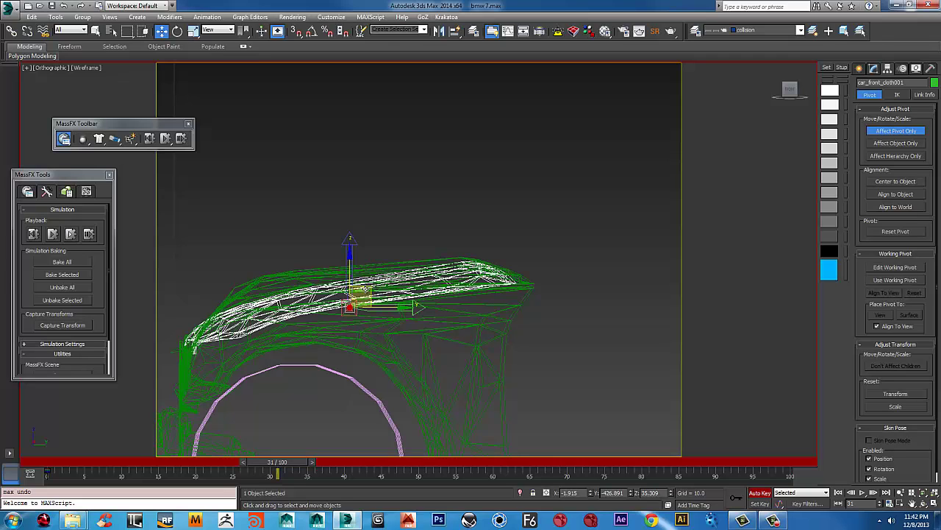
Step: Move the hood's pivot to its rear edge near the windshield and leave pivot editing
drag(364, 290, 520, 259)
key(e)
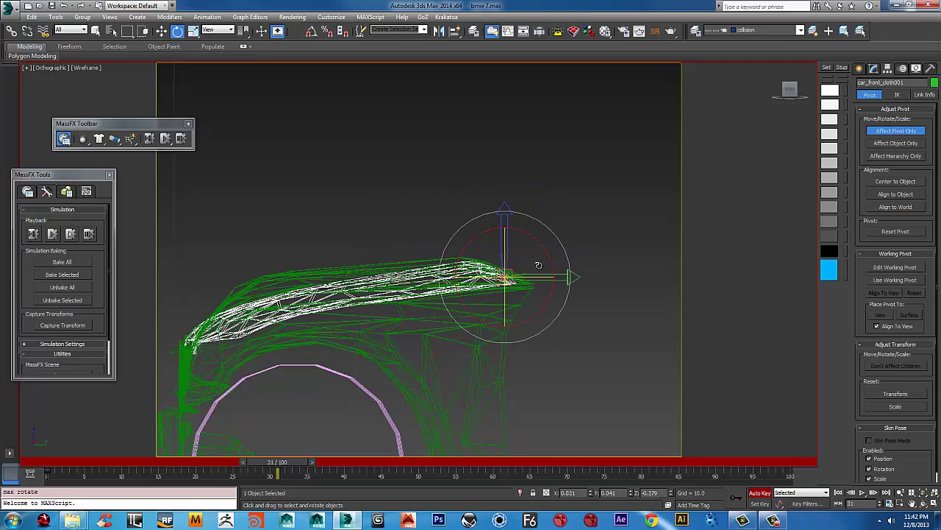
drag(540, 242, 557, 246)
key(ctrl+z)
click(858, 68)
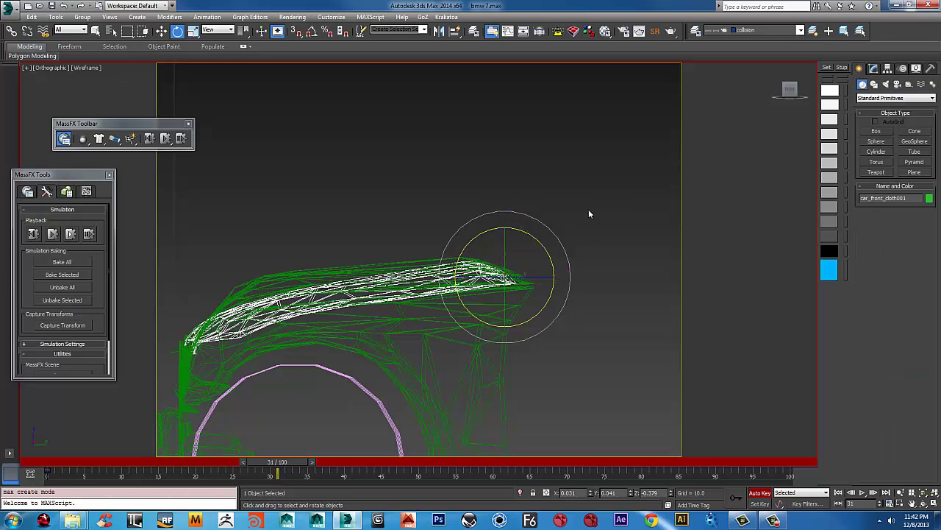
Step: Rotate the hood open by about 24 degrees at frame 31, shift its starting key to frame 30, and turn off Auto Key
drag(533, 239, 553, 261)
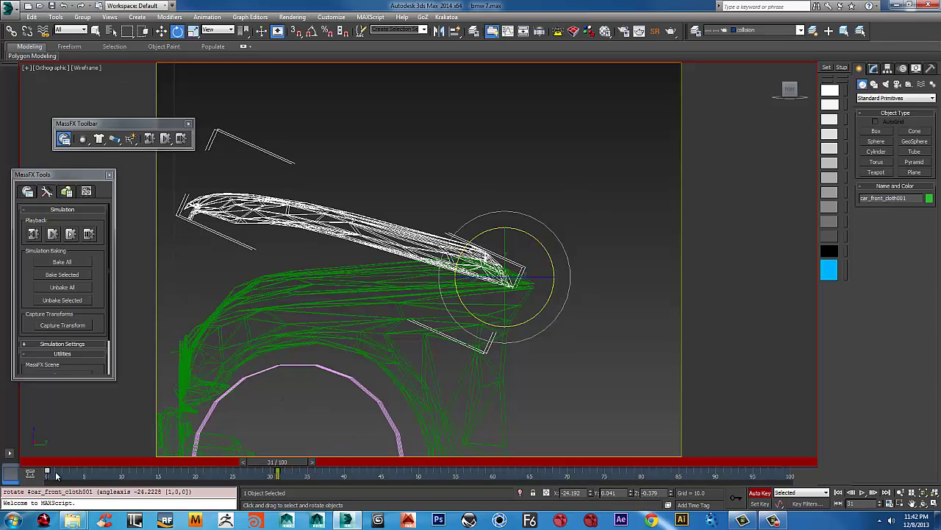
drag(178, 476, 288, 468)
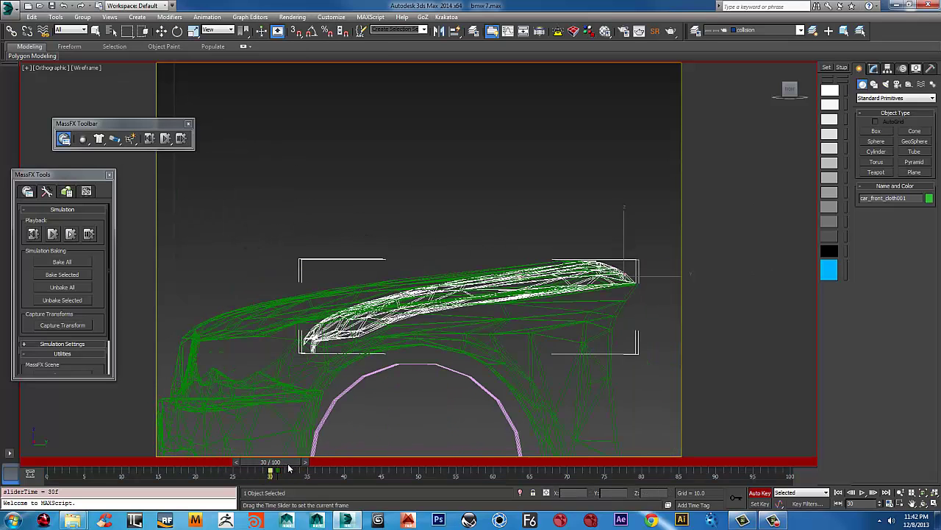
key(e)
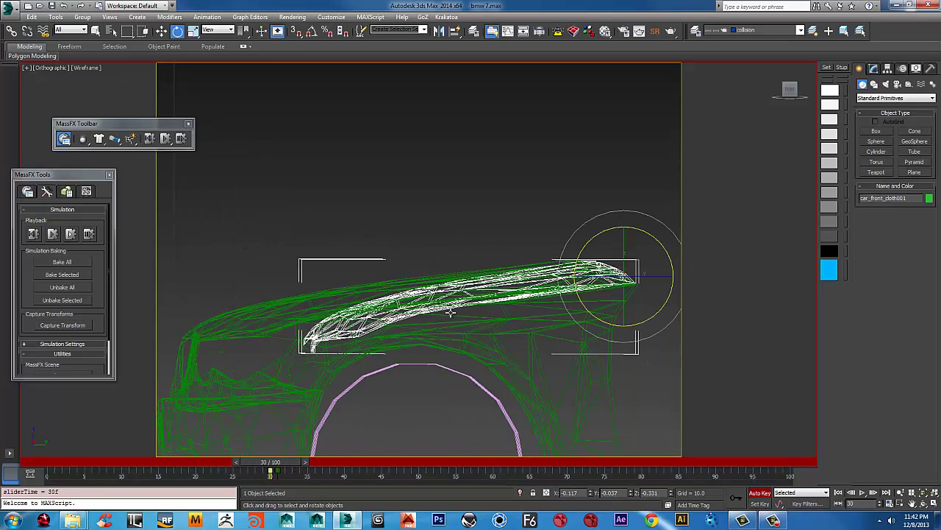
click(760, 492)
Step: Add a ProOptimizer modifier to the hood mesh on top of its FFD 2x2x2
alt+middle_drag(427, 332, 430, 377)
scroll(472, 338, down, 2)
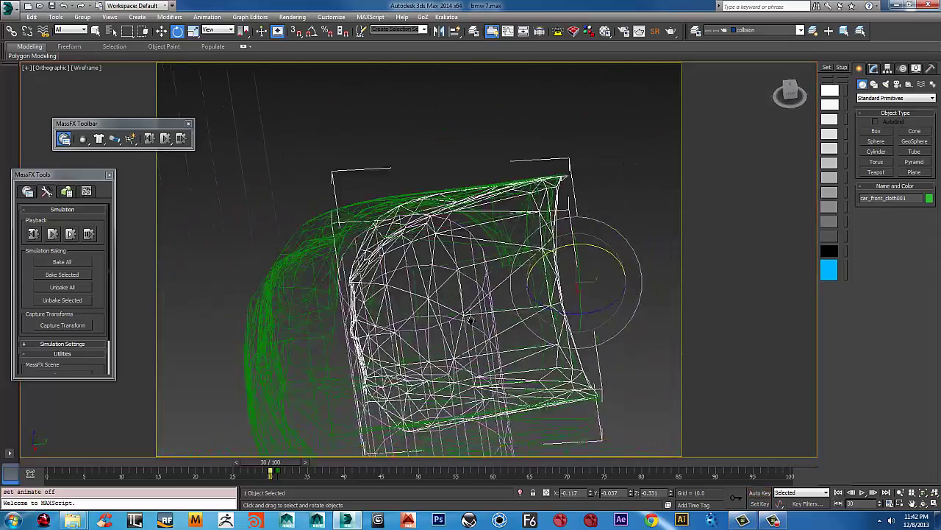
click(874, 68)
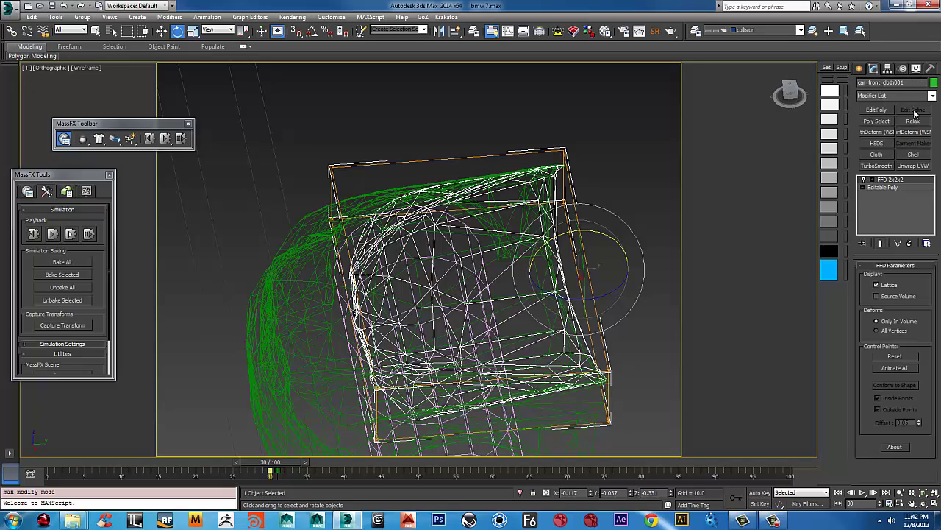
click(931, 96)
scroll(925, 249, down, 5)
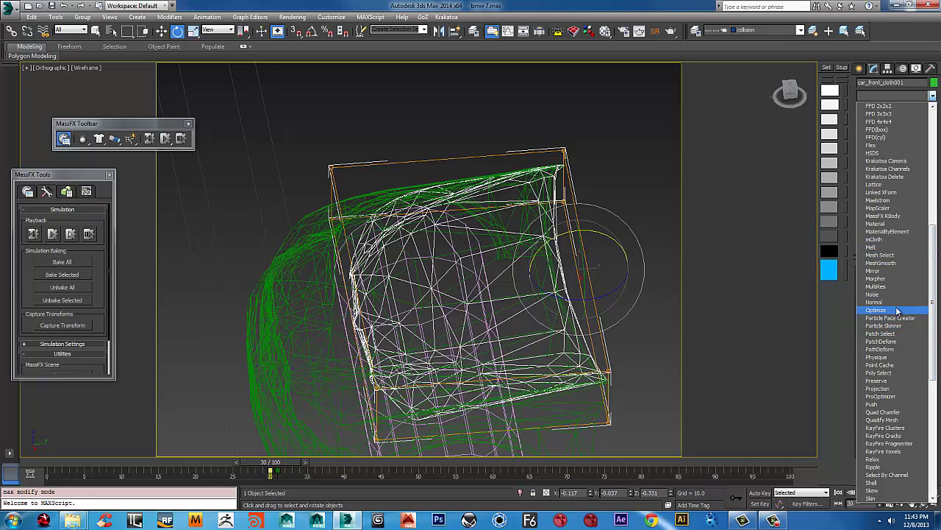
click(885, 396)
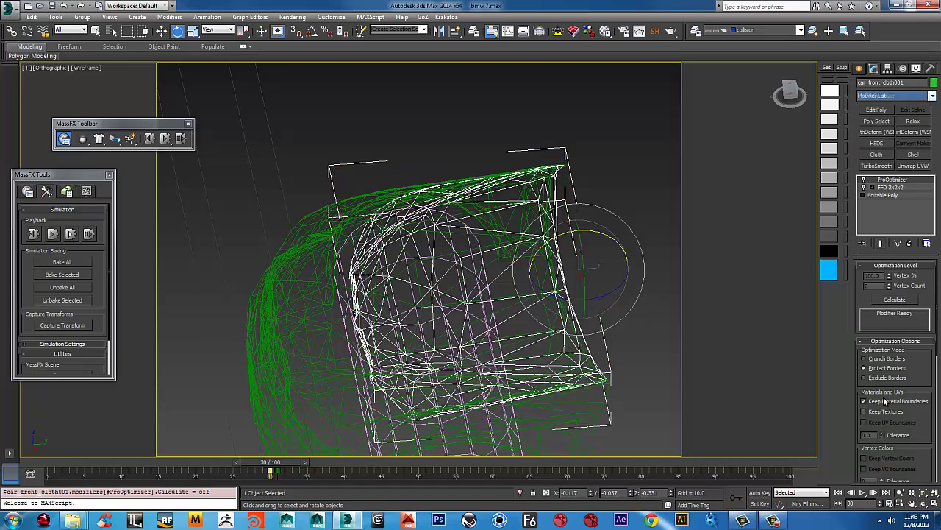
Step: Calculate the hood's optimization and reduce its vertex percentage first to 50 and finally to 10
click(894, 300)
drag(883, 277, 773, 270)
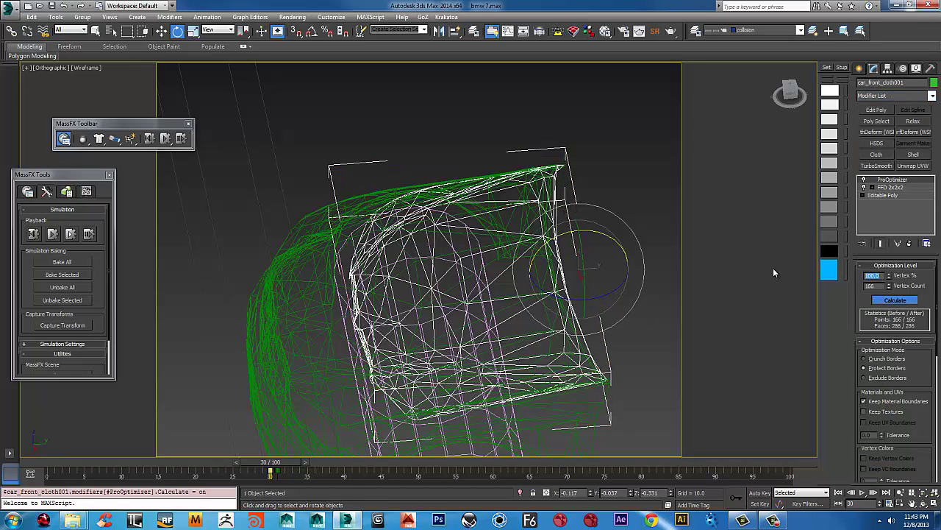
text(50)
key(Return)
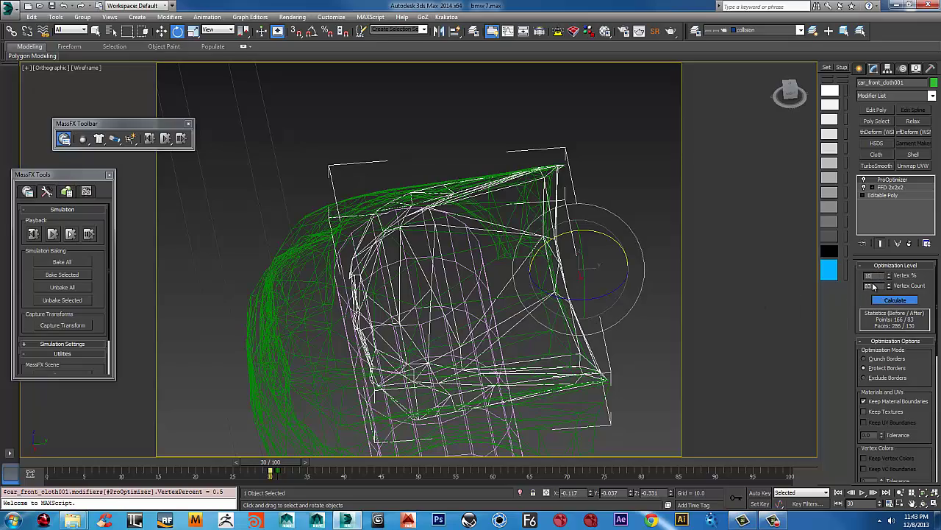
text(10)
key(Return)
Step: Collapse the optimized hood mesh to an Editable Poly
alt+middle_drag(542, 353, 541, 329)
right_click(541, 328)
mouse_move(581, 421)
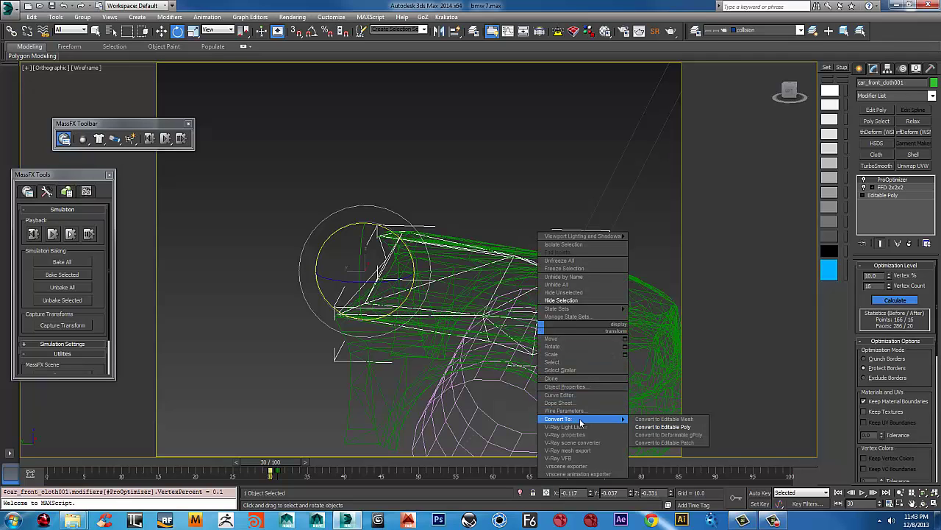
click(661, 427)
Step: Thicken the hood with a Shell modifier at inner amount 1.49 and outer amount 0, and convert it to Editable Poly
click(913, 155)
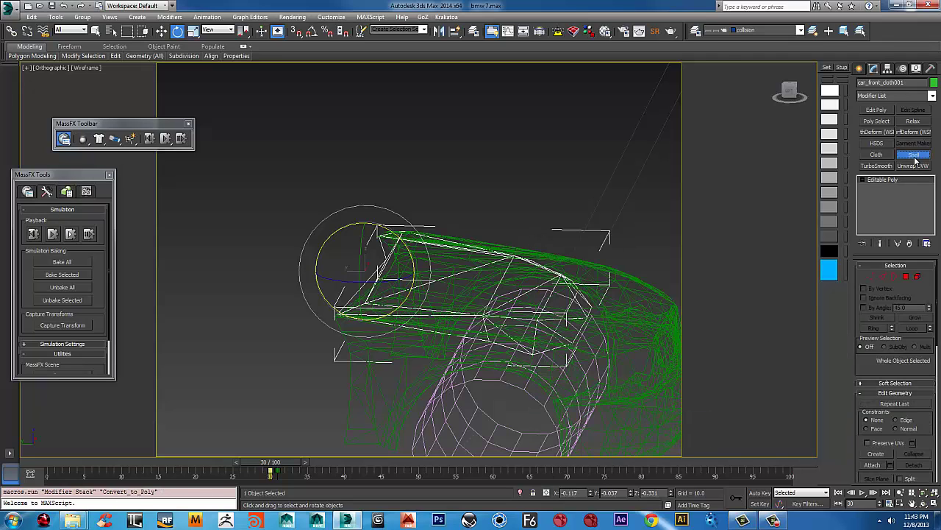
right_click(929, 289)
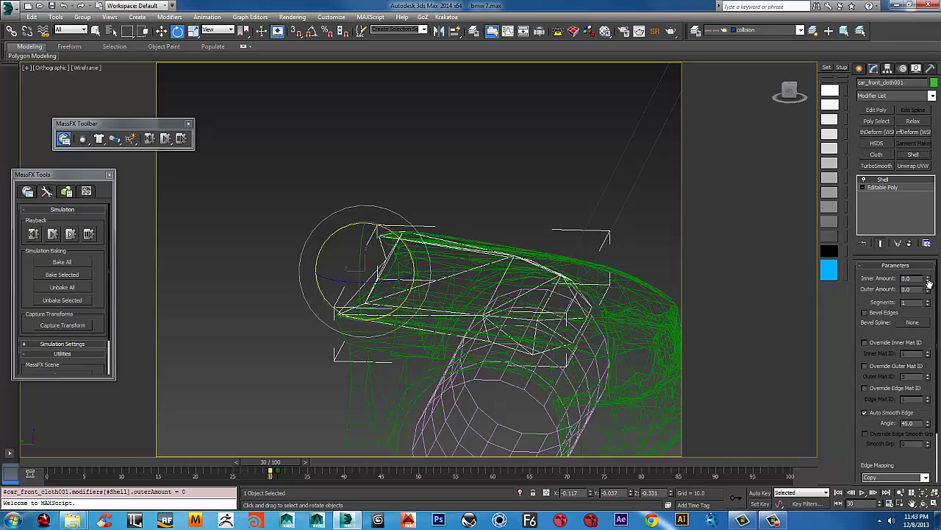
drag(929, 281, 928, 257)
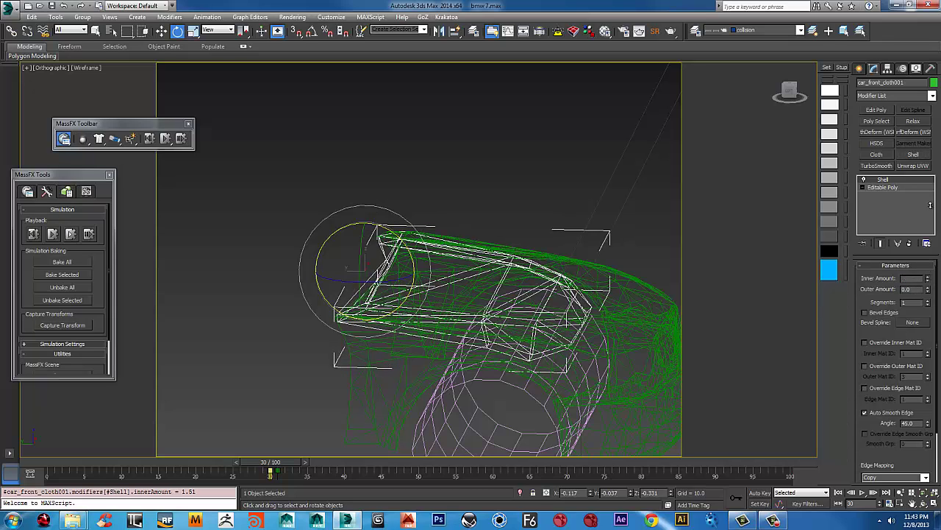
right_click(565, 281)
mouse_move(606, 371)
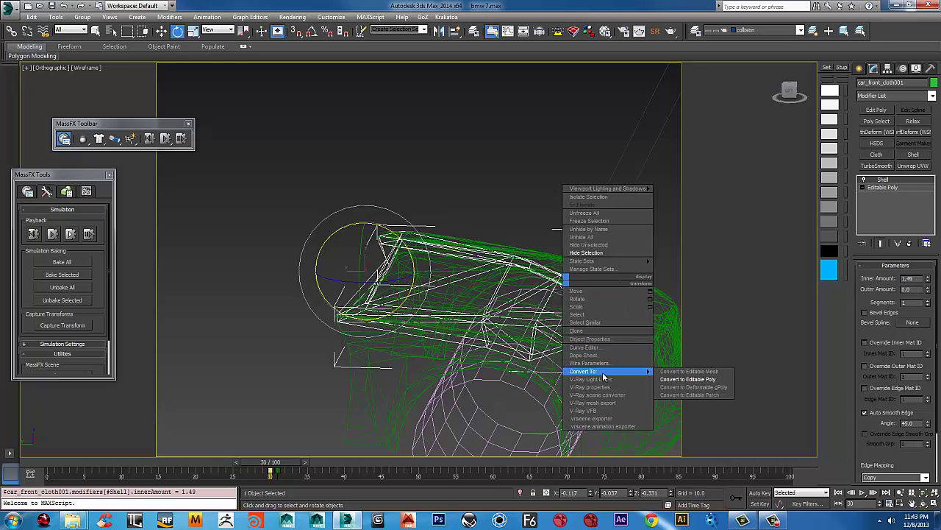
click(676, 382)
Step: Lower the hood by about 0.39 units in the right view at frame 28, and check its motion against the car up to frame 34
mouse_move(259, 462)
mouse_down()
mouse_move(300, 462)
mouse_move(250, 462)
mouse_up()
key(e)
alt+middle_drag(509, 322, 388, 242)
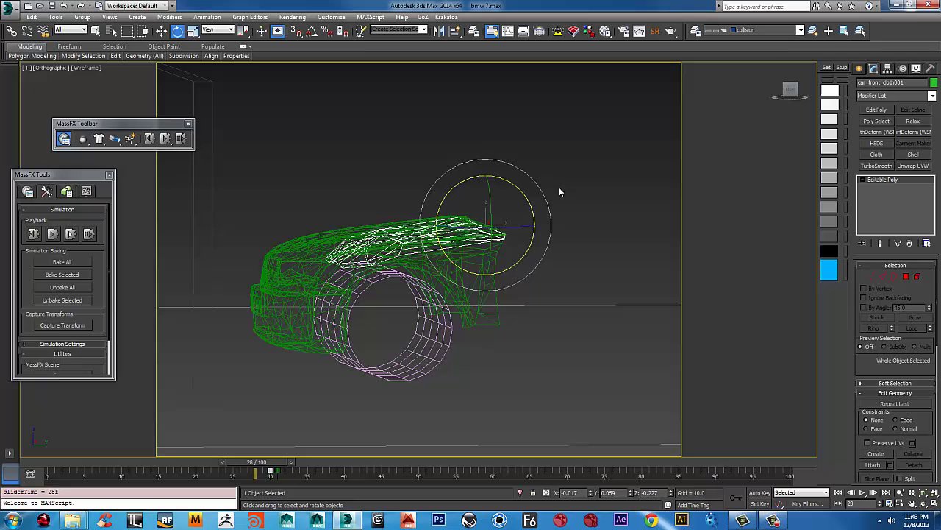
click(790, 90)
scroll(445, 340, up, 4)
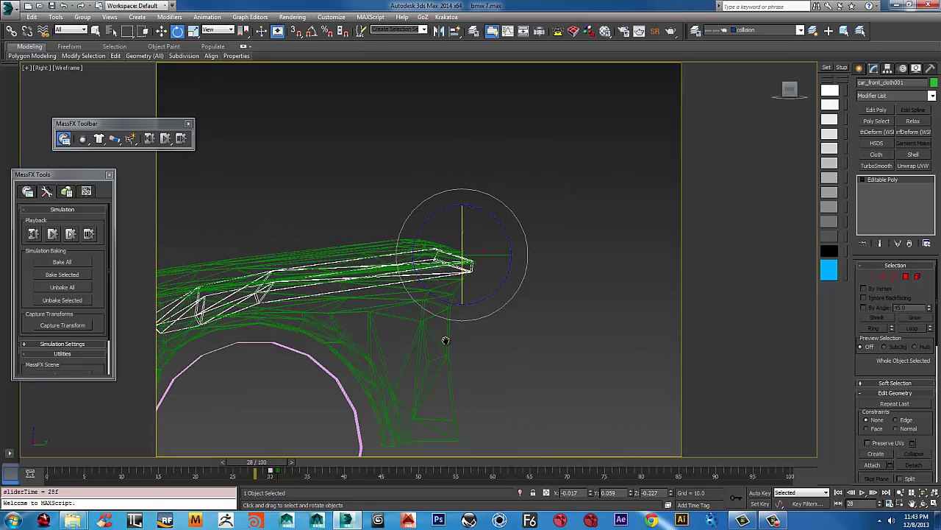
key(w)
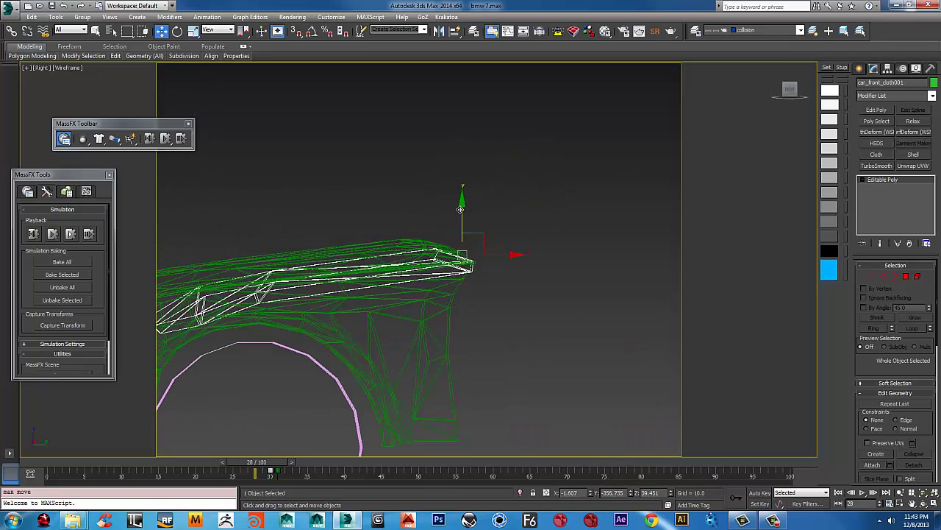
drag(460, 209, 462, 213)
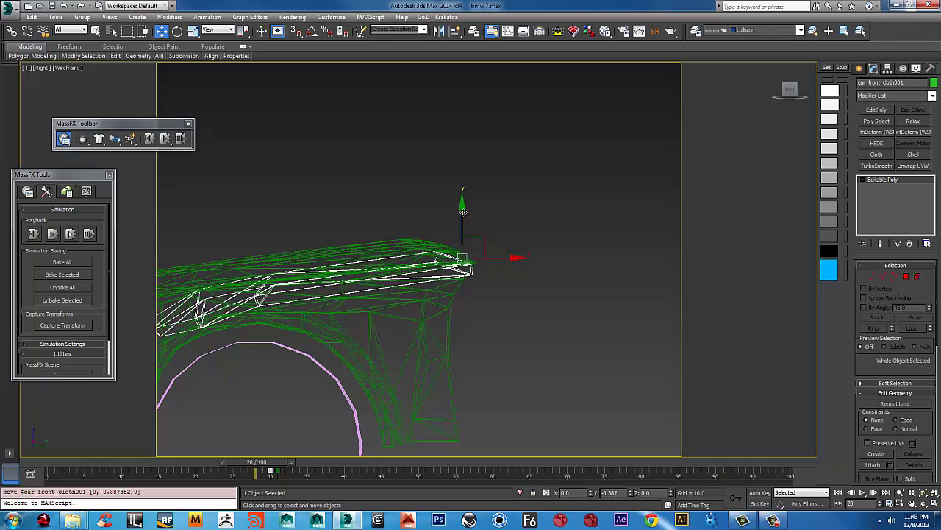
drag(269, 463, 314, 460)
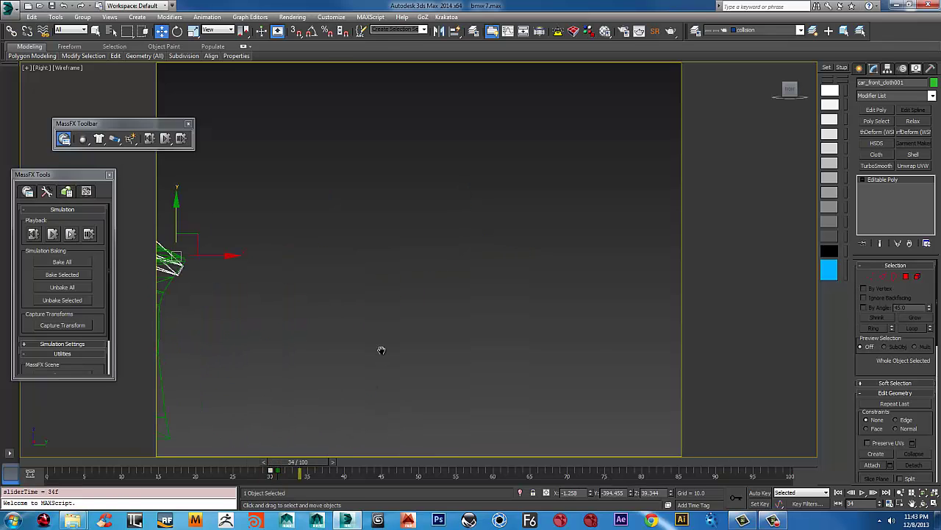
scroll(381, 349, down, 5)
middle_drag(380, 349, 569, 305)
drag(314, 456, 286, 457)
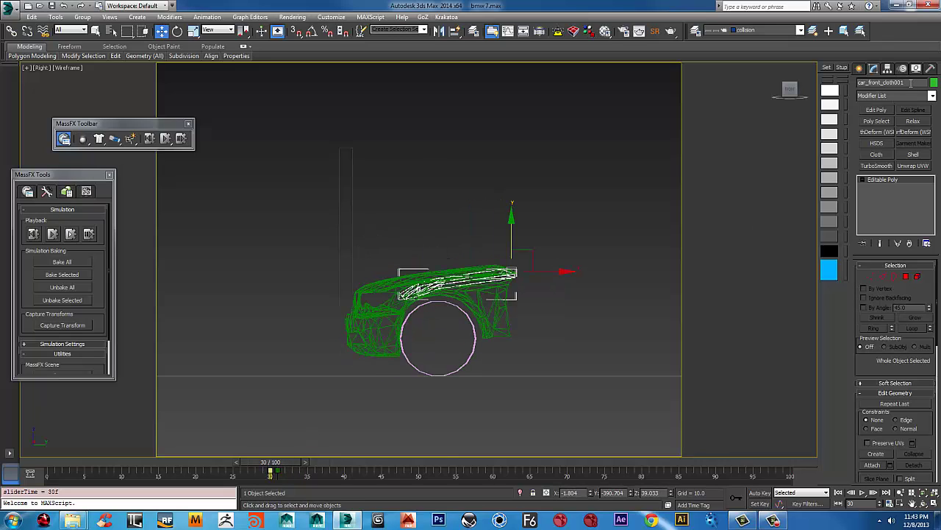
Step: Rename the hood mesh to Hood_Col
drag(911, 84, 836, 89)
text(Hood_Col)
click(861, 68)
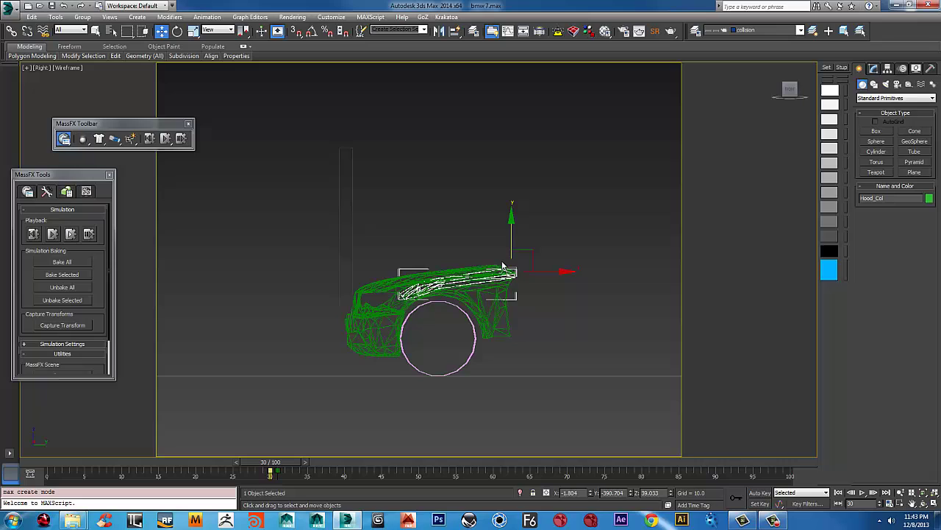
Step: Add Hood_Col to the objects in the Cloth simulation of car_front_cloth
click(434, 273)
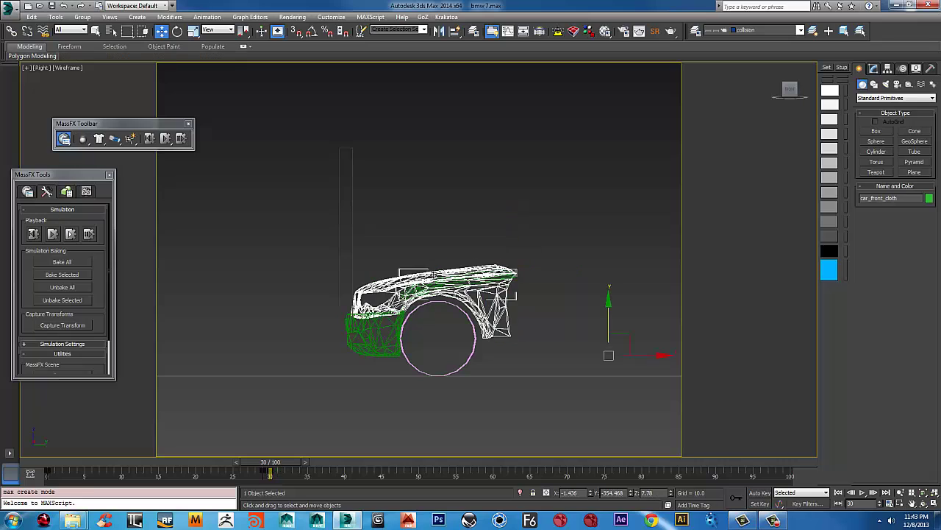
click(874, 68)
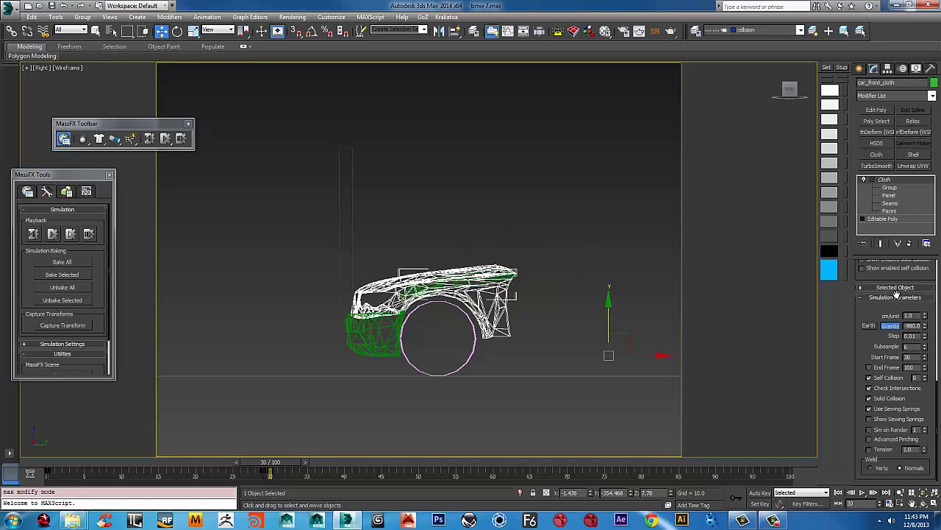
drag(897, 294, 876, 527)
scroll(905, 292, up, 1)
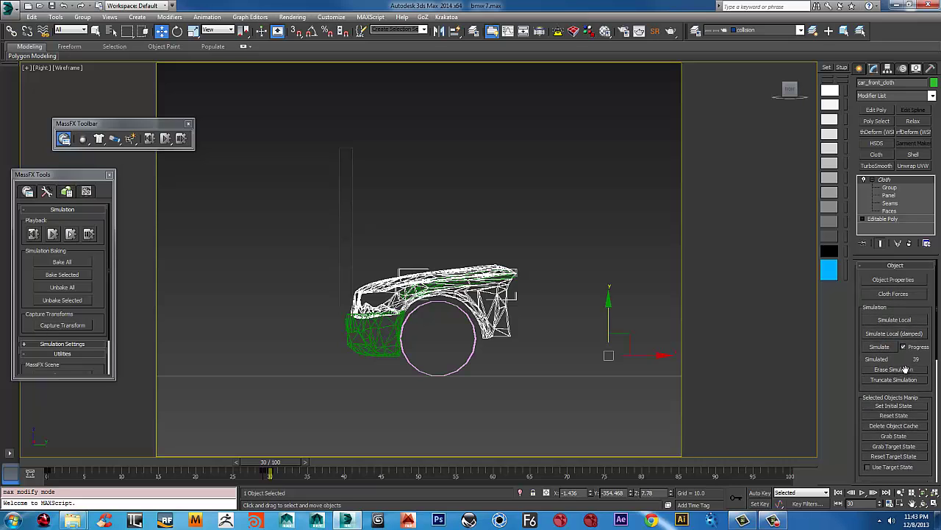
click(899, 276)
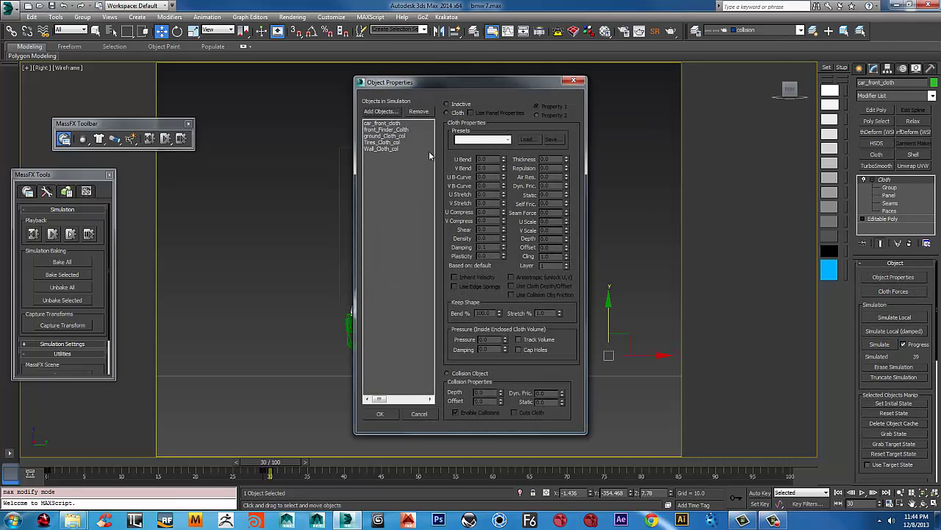
click(376, 111)
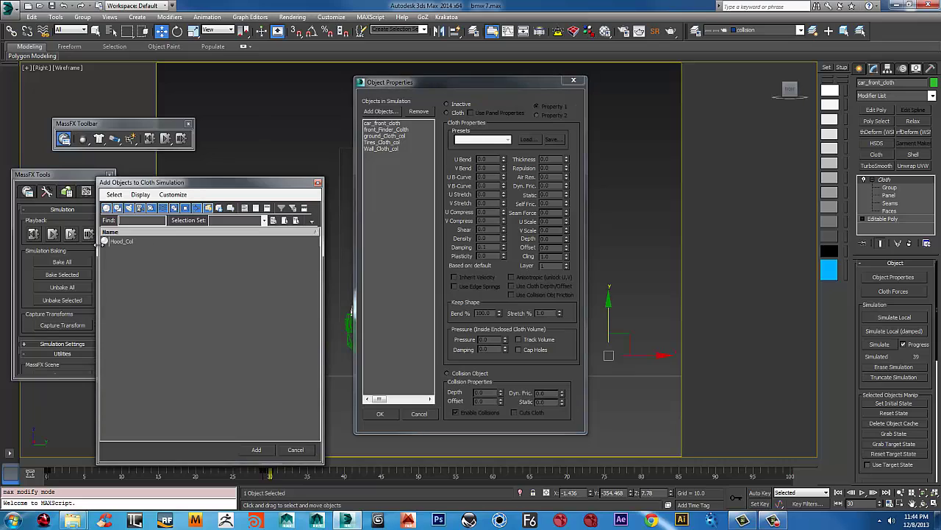
click(103, 243)
click(256, 449)
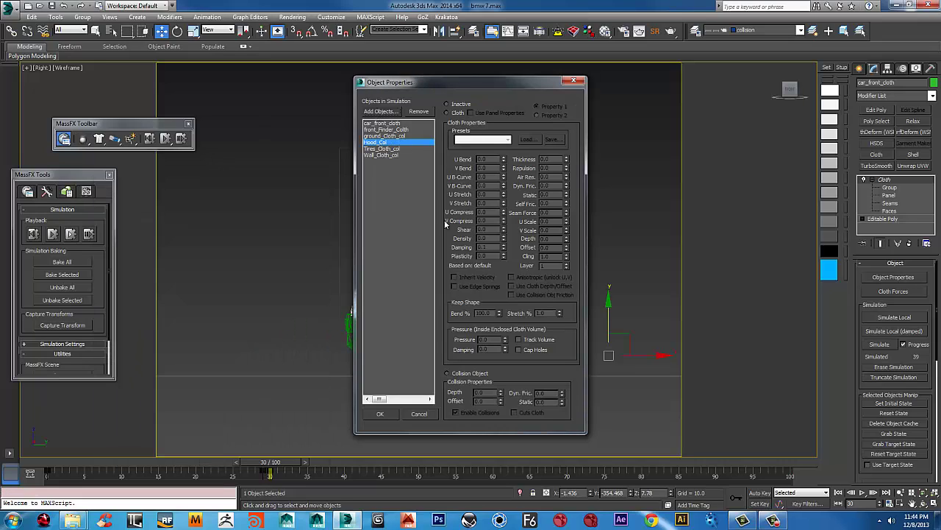
Step: Make Hood_Col a collision object with an offset of 0.3 and accept the object properties
click(380, 143)
click(460, 374)
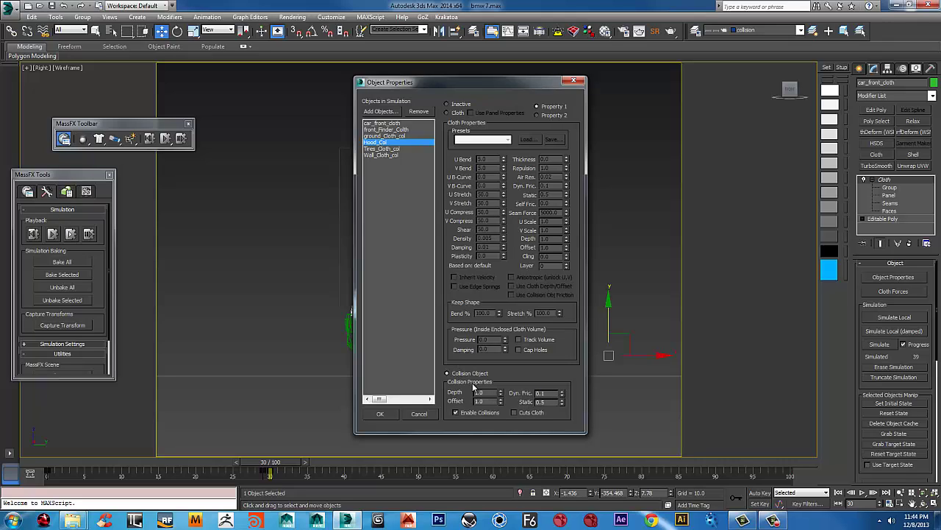
double_click(492, 400)
click(386, 136)
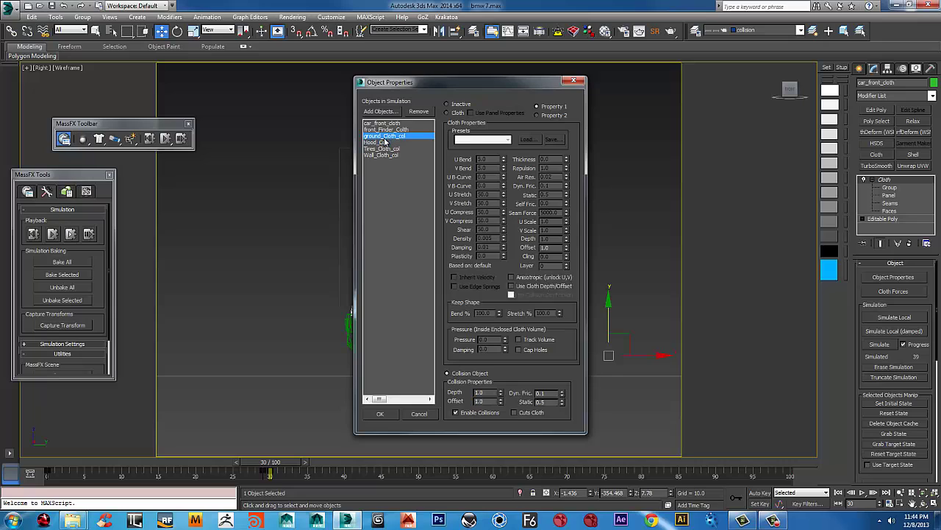
click(378, 143)
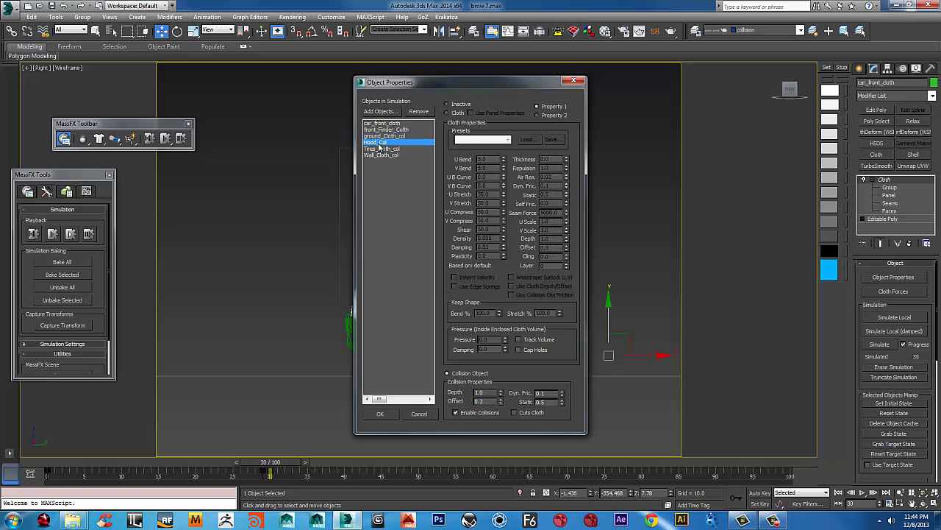
click(386, 415)
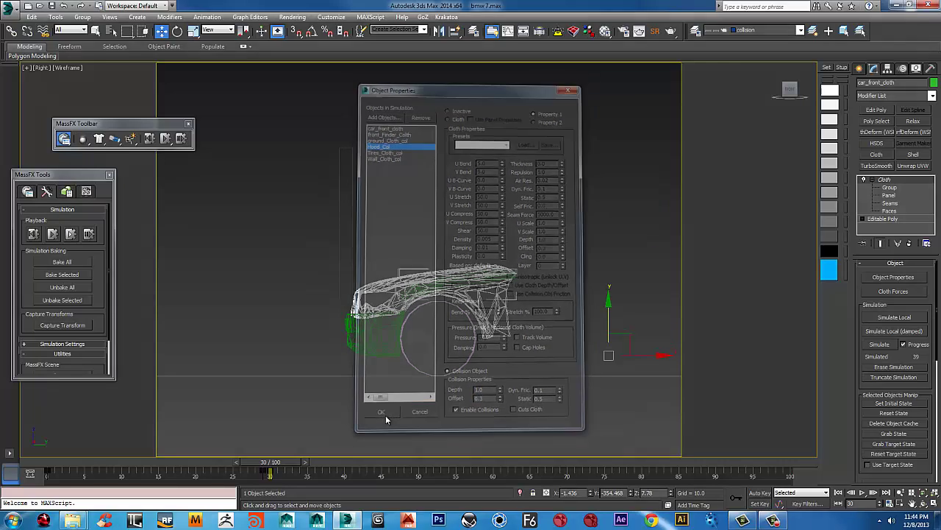
Step: Erase the existing cloth simulation and return the animation to frame 0
scroll(456, 357, down, 2)
middle_drag(458, 357, 379, 354)
scroll(387, 349, up, 1)
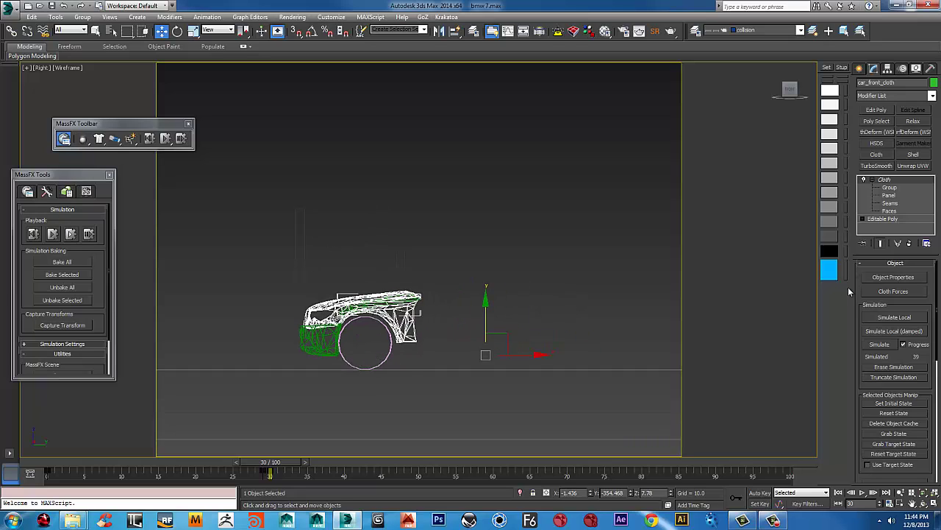
click(894, 367)
click(837, 492)
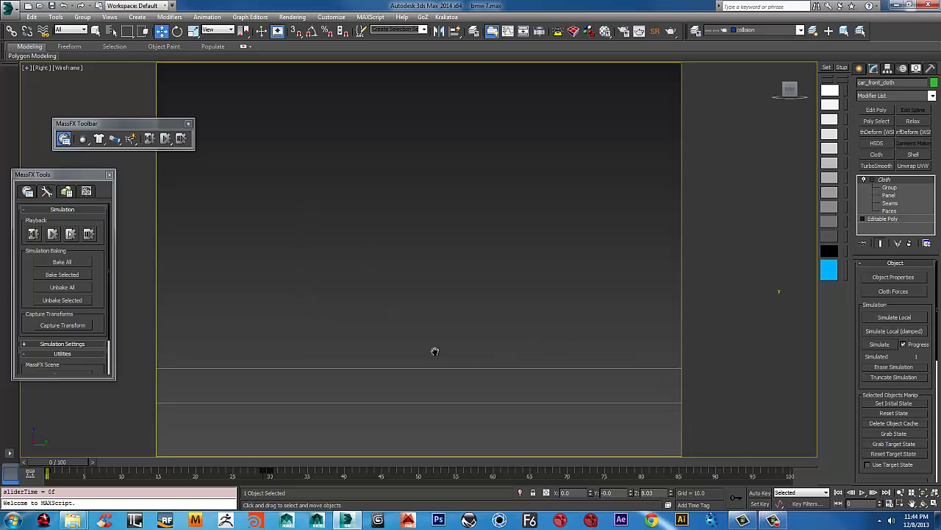
middle_drag(435, 351, 591, 347)
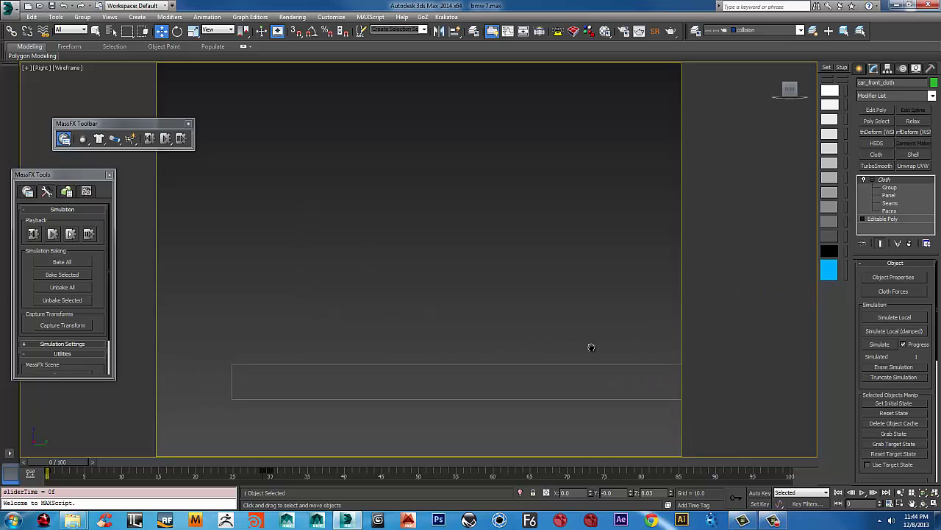
Step: Select the wall collision object and run the Cloth simulation with the wall and car both in view
click(473, 323)
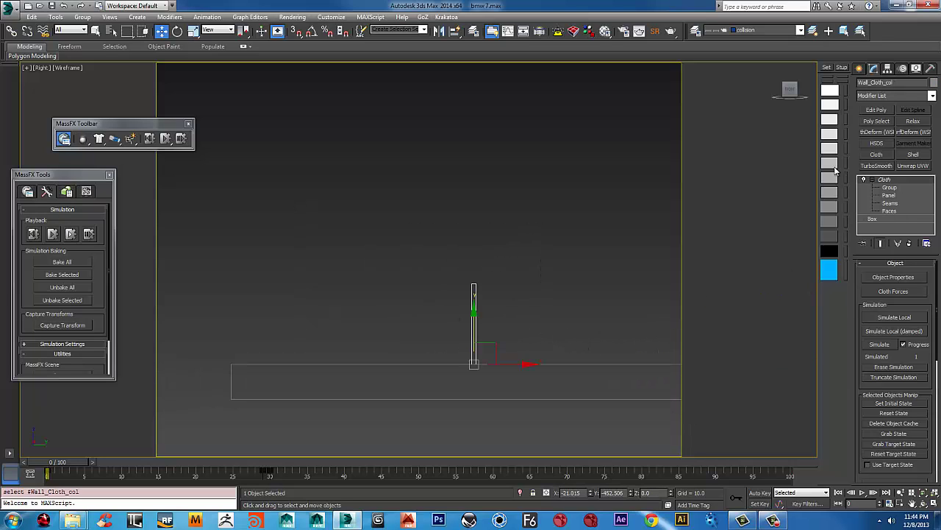
click(590, 369)
middle_drag(589, 369, 364, 375)
scroll(383, 369, up, 2)
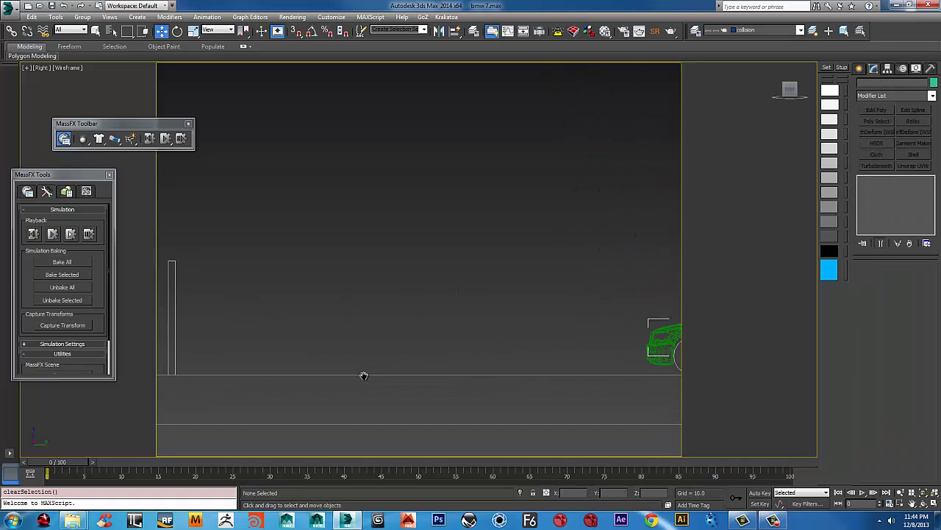
click(671, 328)
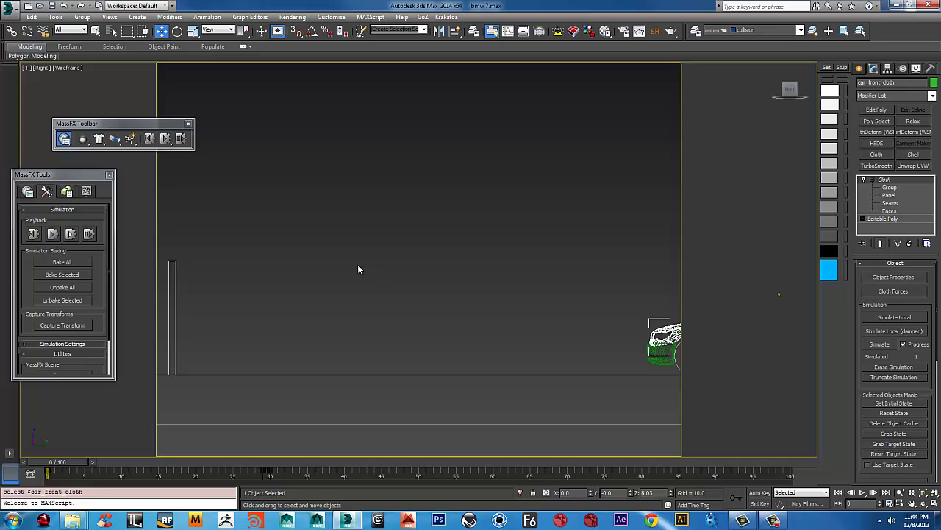
click(172, 275)
scroll(809, 253, down, 2)
middle_drag(563, 306, 373, 319)
click(883, 345)
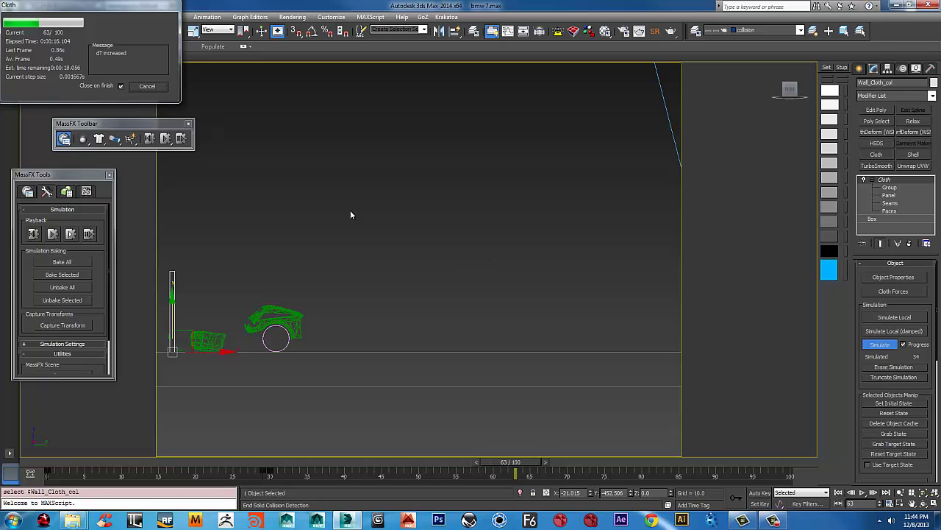
Step: Cancel the running Cloth simulation and switch the viewport to shaded display, viewing the crumpled car and wall at an angle
click(147, 86)
scroll(361, 265, up, 4)
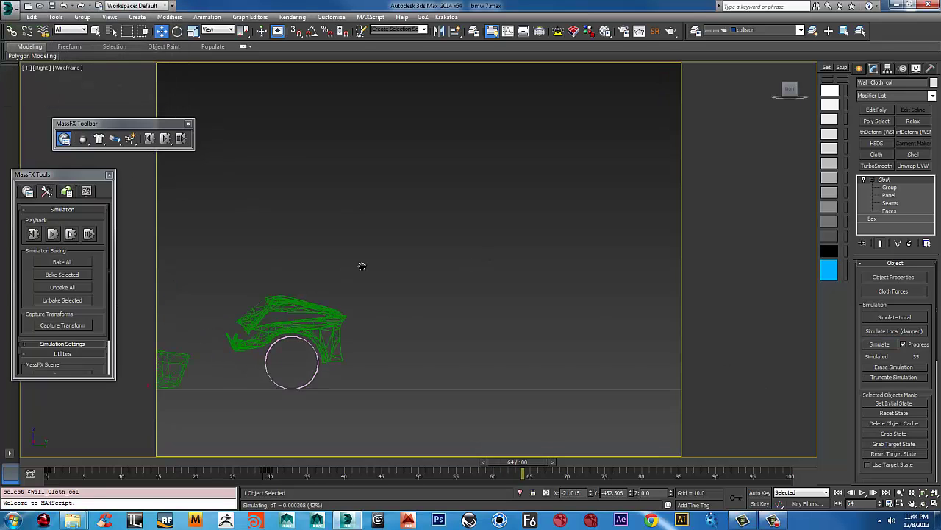
key(F3)
key(super)
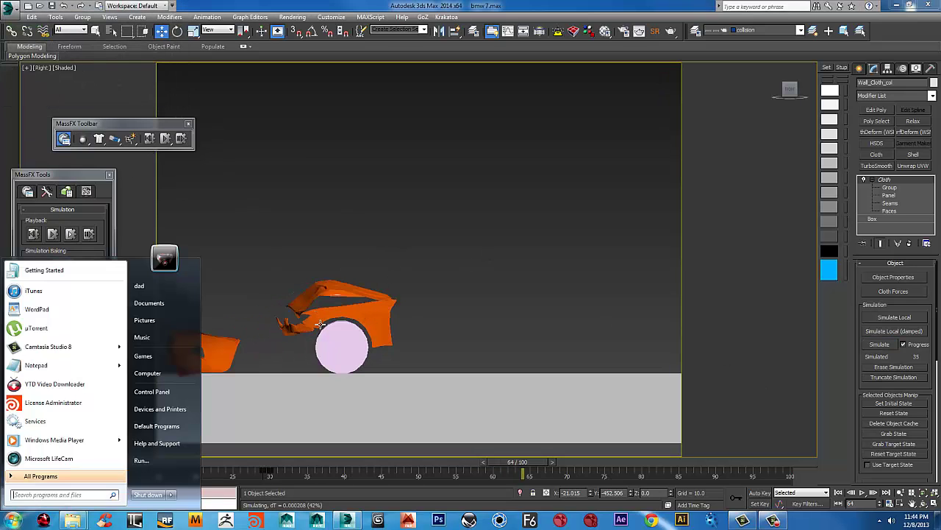
click(344, 3)
alt+middle_drag(283, 294, 390, 346)
middle_drag(390, 345, 409, 351)
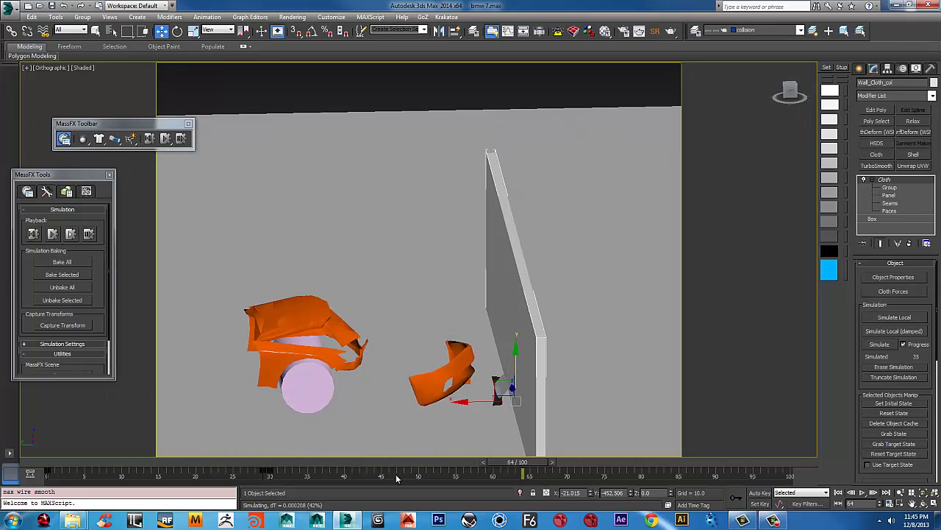
Step: Scrub back to frame 38 and hide the Hood_Col collision object
drag(519, 464, 331, 423)
key(w)
click(435, 303)
alt+middle_drag(436, 304, 450, 270)
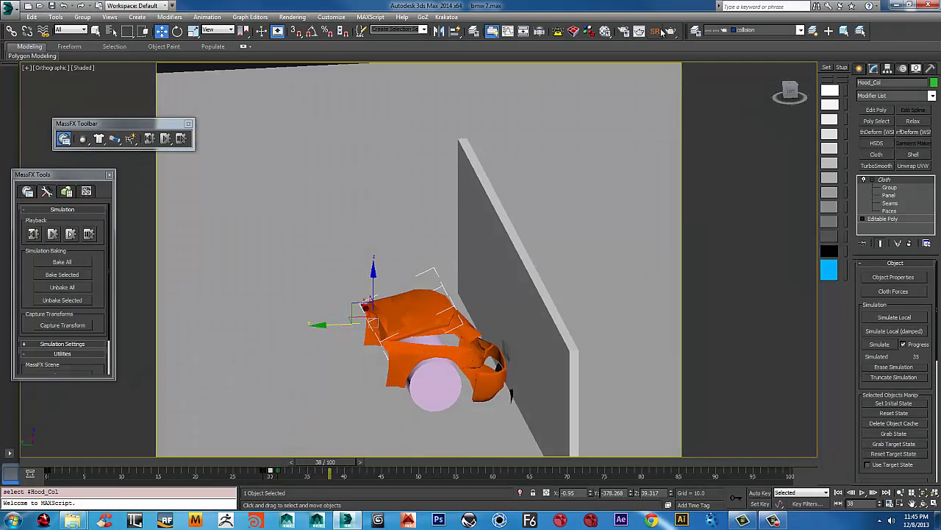
click(800, 30)
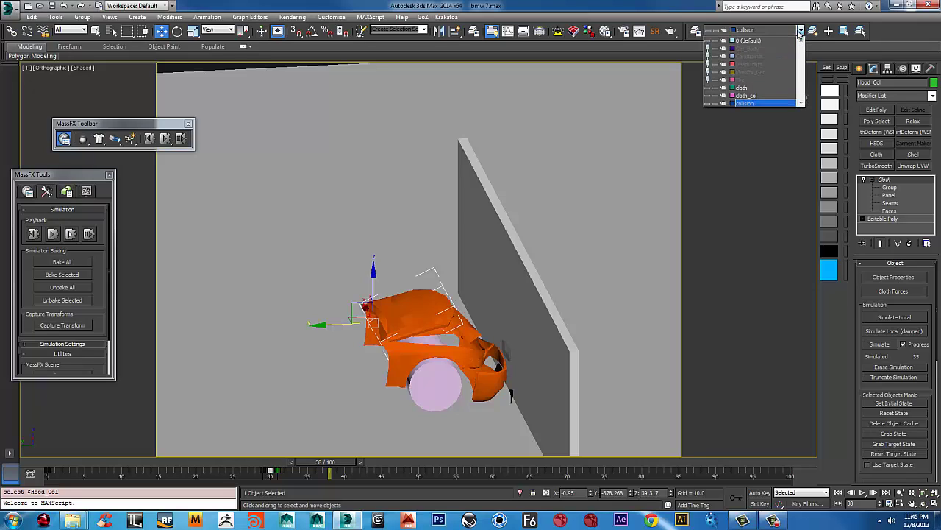
click(752, 106)
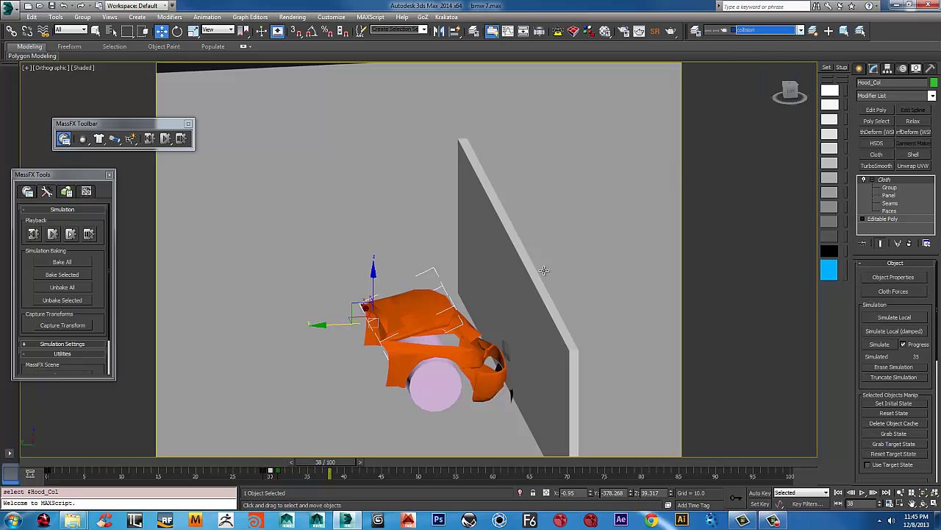
right_click(458, 300)
click(470, 268)
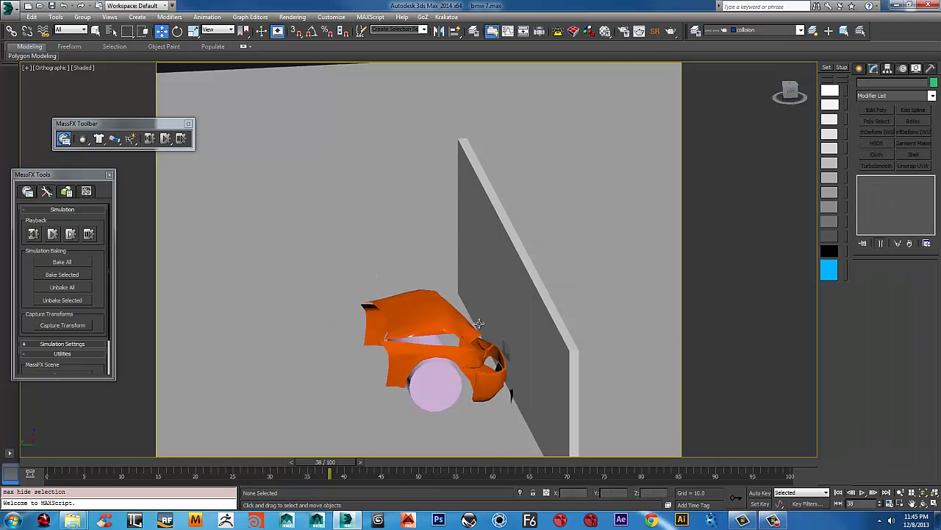
Step: Go to frame 12, select car_front_cloth and enter the Group level of its Cloth modifier
alt+middle_drag(479, 322, 573, 369)
drag(339, 465, 173, 470)
key(w)
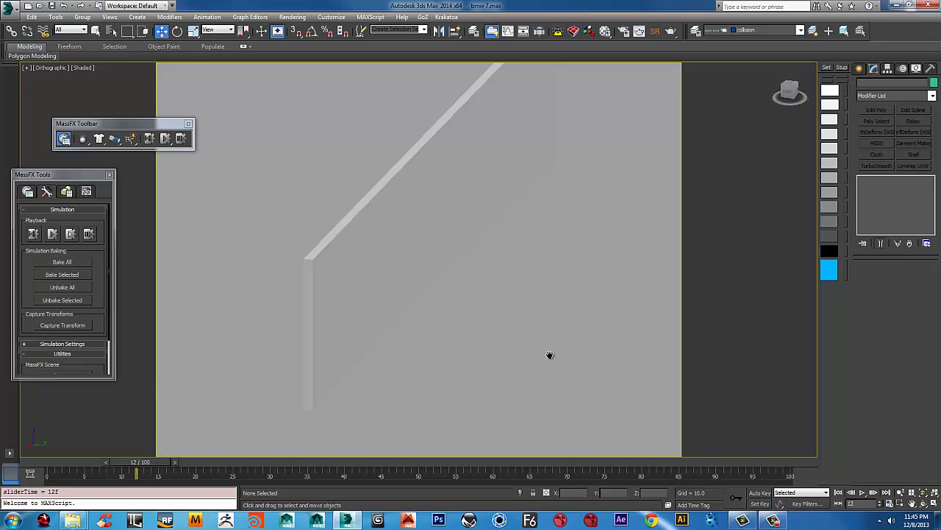
alt+middle_drag(549, 355, 439, 372)
scroll(380, 219, up, 2)
middle_drag(380, 220, 466, 322)
scroll(512, 74, up, 1)
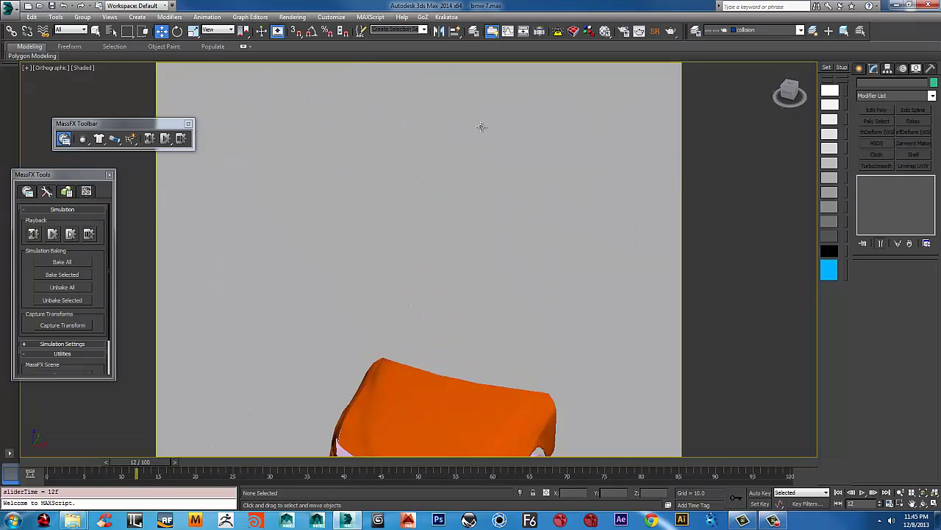
scroll(395, 294, up, 1)
middle_drag(394, 303, 410, 185)
click(411, 181)
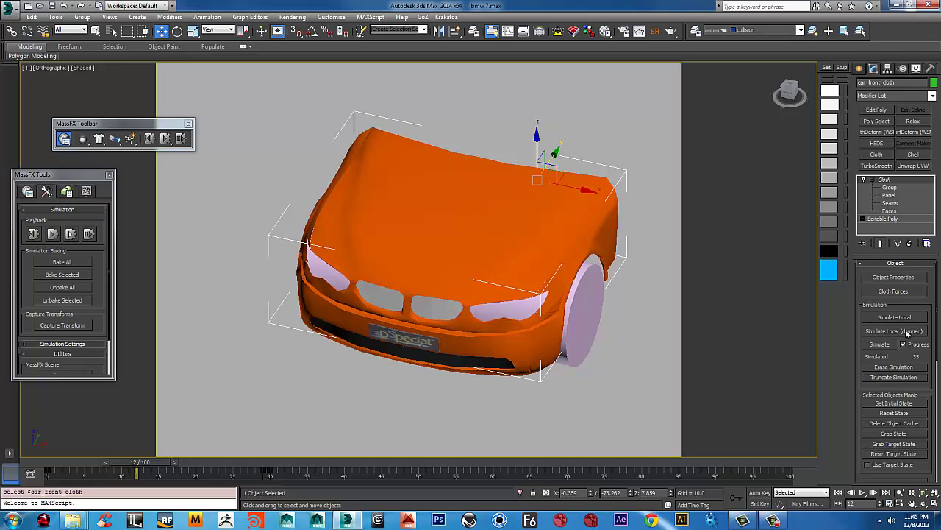
click(886, 188)
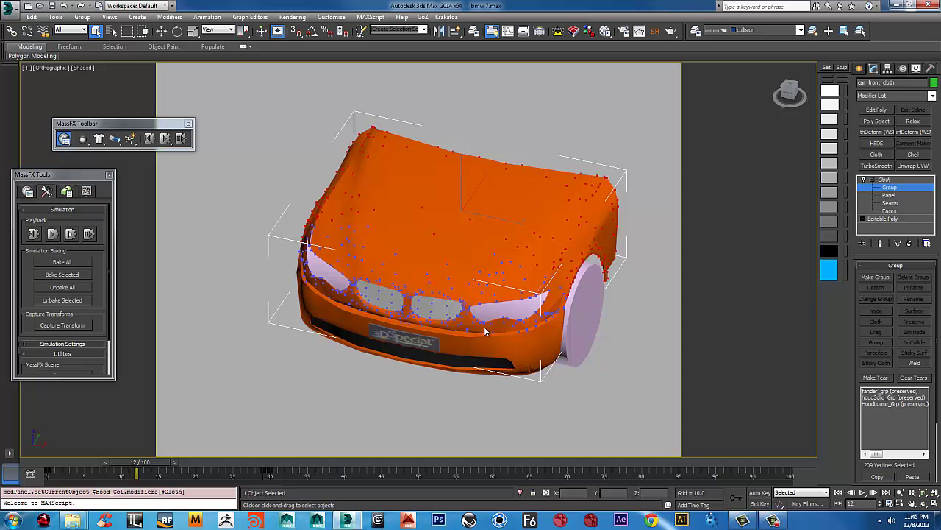
Step: Select the vertices around the two centre grilles at the car's front and make a tear group named tear1 from them
alt+middle_drag(457, 314, 455, 344)
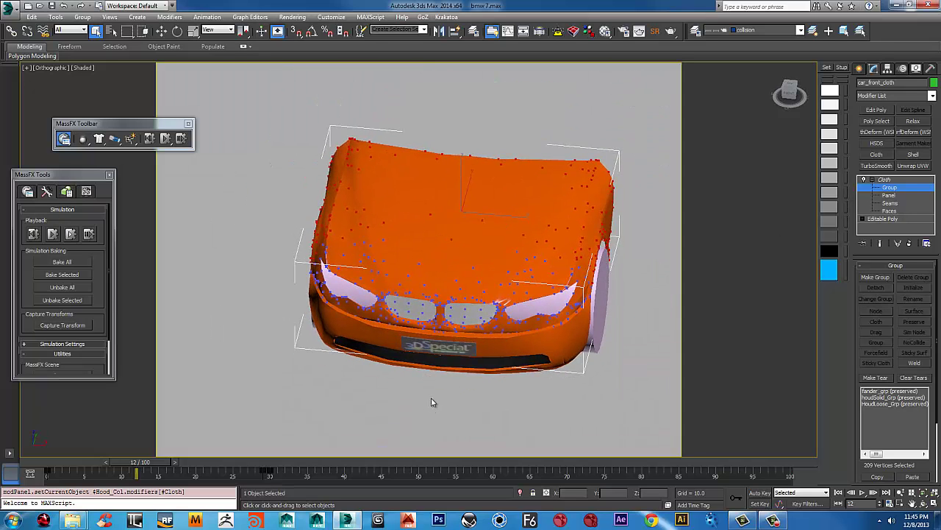
alt+middle_drag(432, 402, 470, 373)
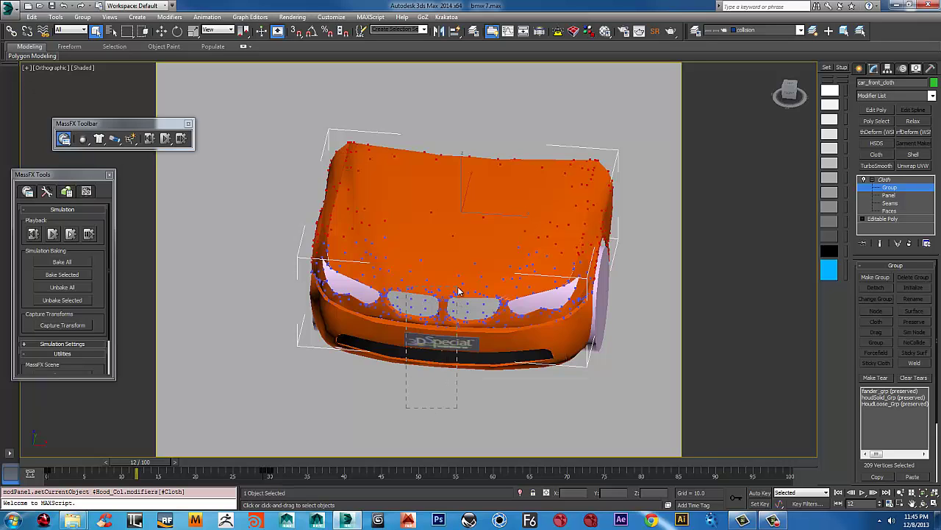
mouse_move(458, 292)
mouse_down()
mouse_move(463, 282)
mouse_move(456, 292)
mouse_up()
drag(466, 291, 467, 291)
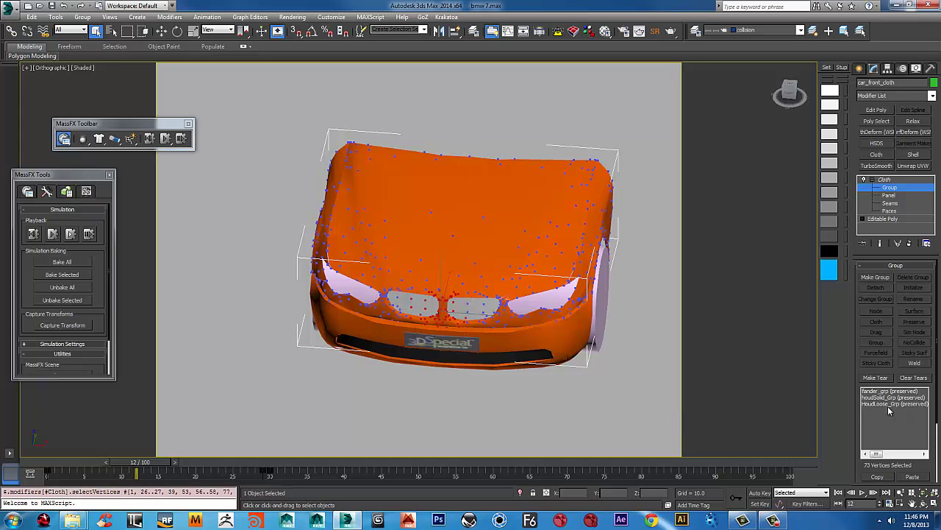
drag(885, 367, 874, 313)
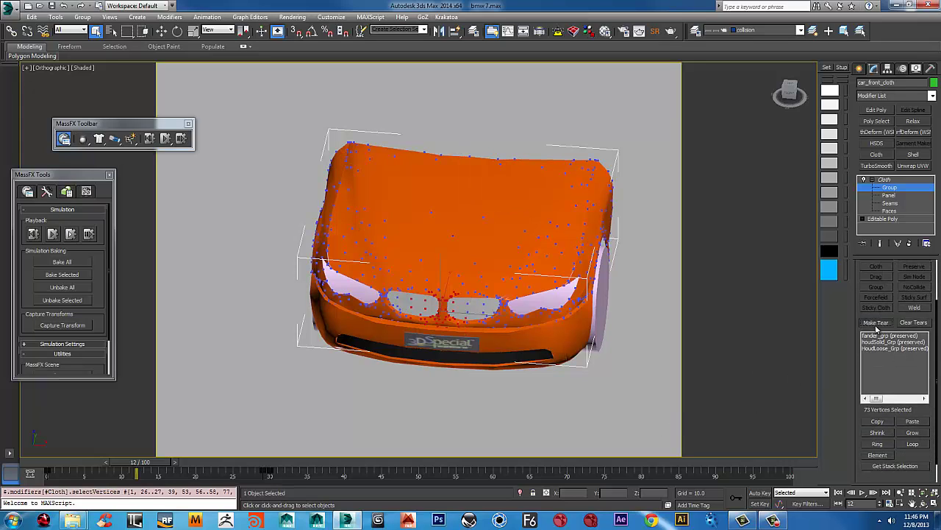
click(875, 324)
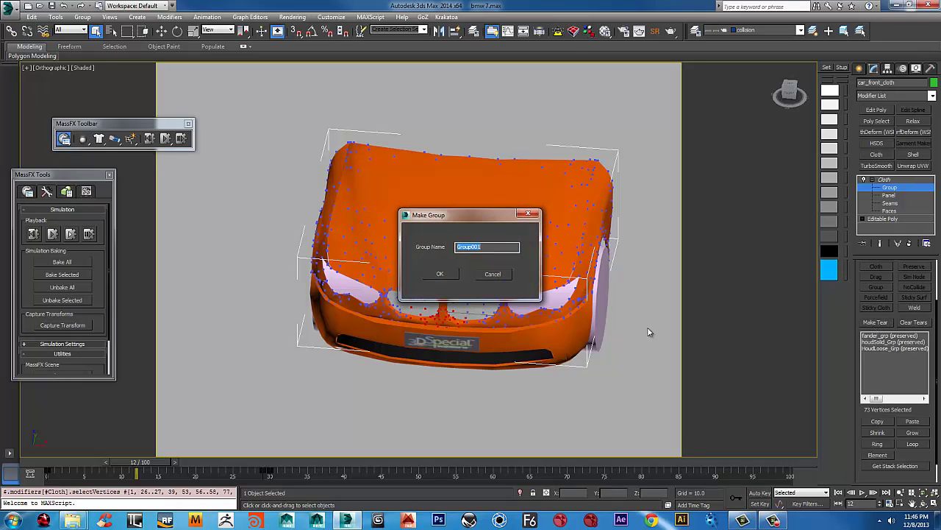
text(tear1)
click(440, 274)
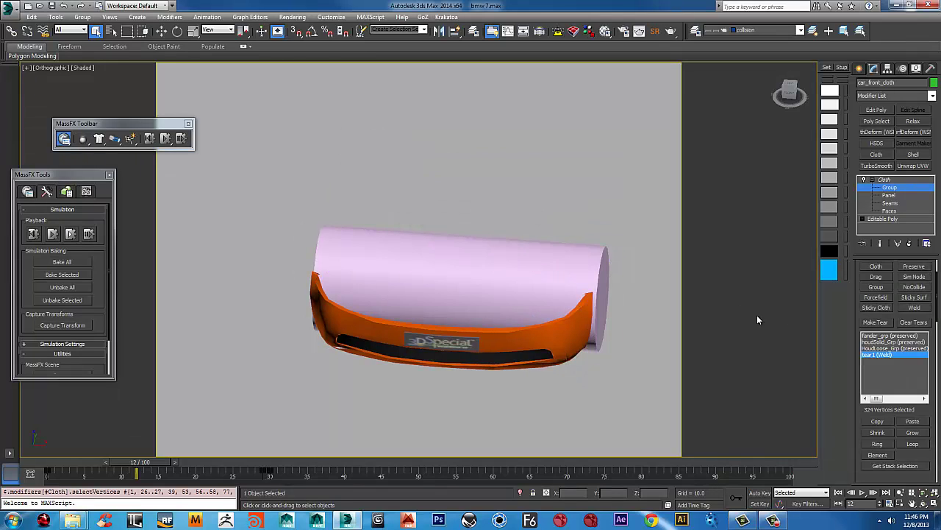
Step: Return to the Cloth modifier's object level, reset the car front's state and erase the simulation
scroll(887, 314, up, 3)
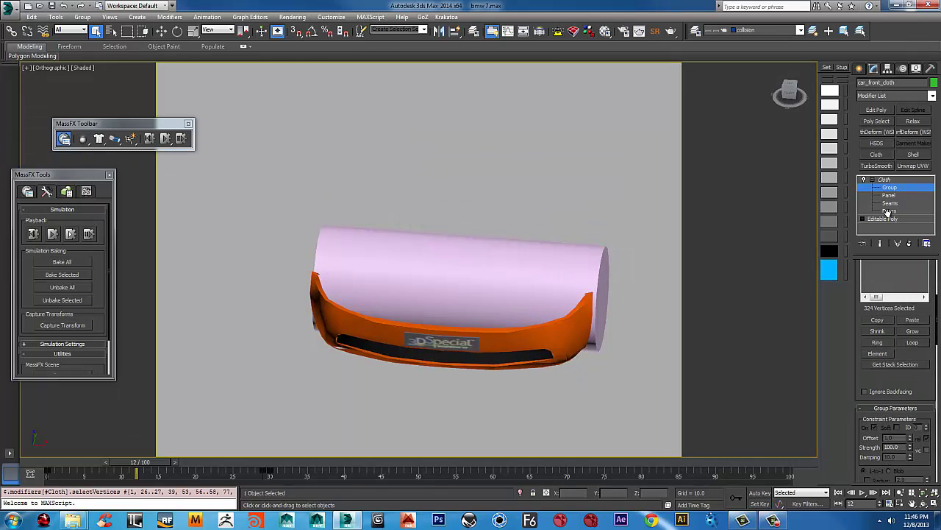
click(885, 180)
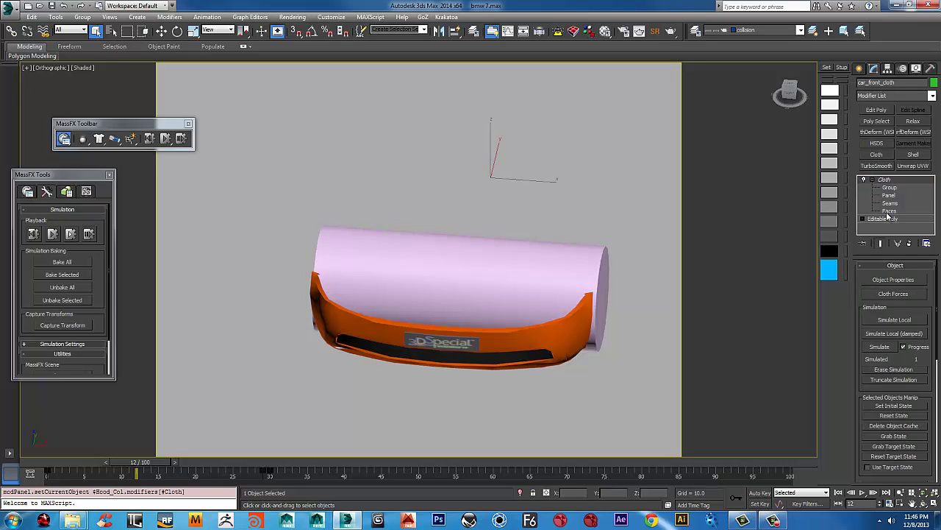
click(905, 416)
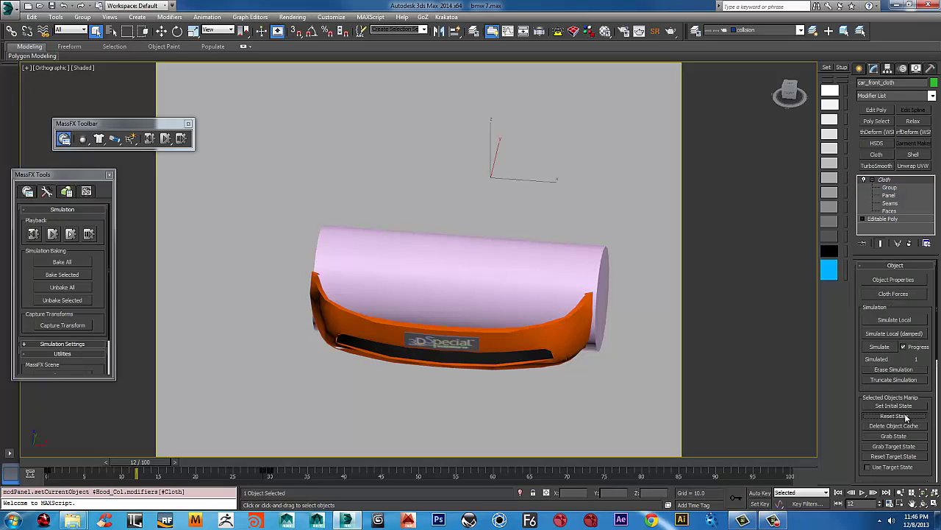
click(893, 372)
Step: At frame 0, reset the car front's cloth state and run the Cloth simulation again
scroll(439, 365, down, 7)
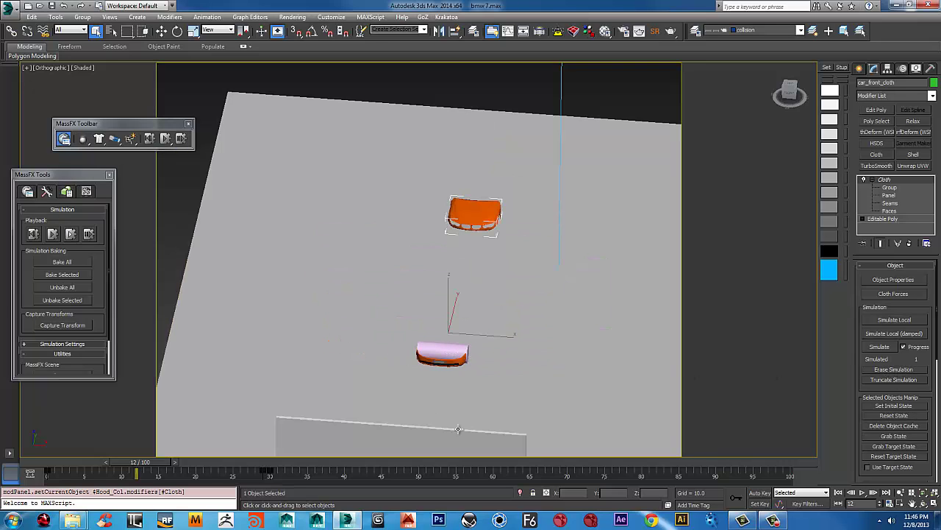
alt+middle_drag(457, 430, 414, 399)
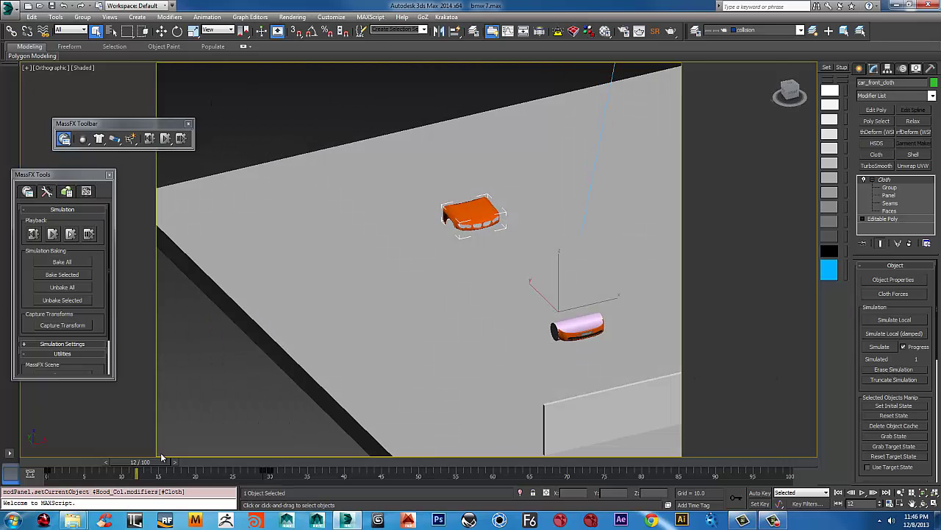
drag(161, 458, 77, 459)
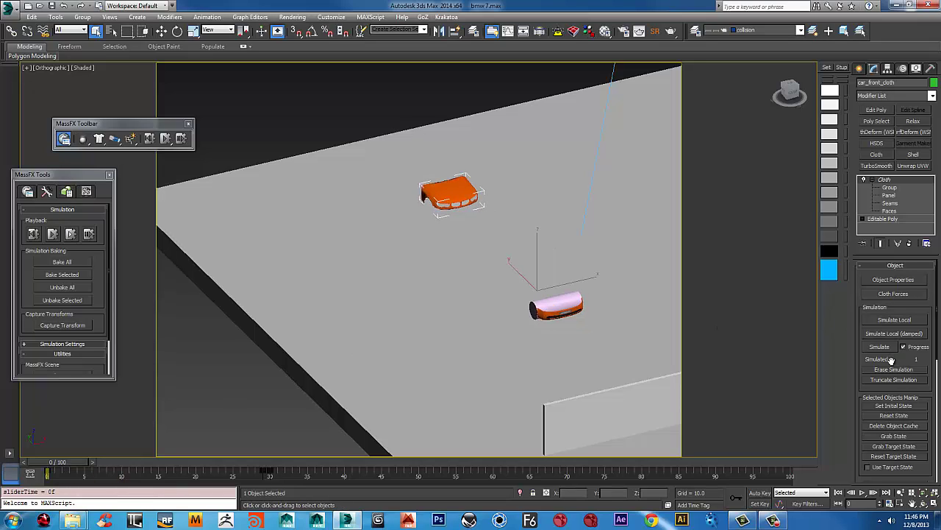
click(893, 416)
click(881, 347)
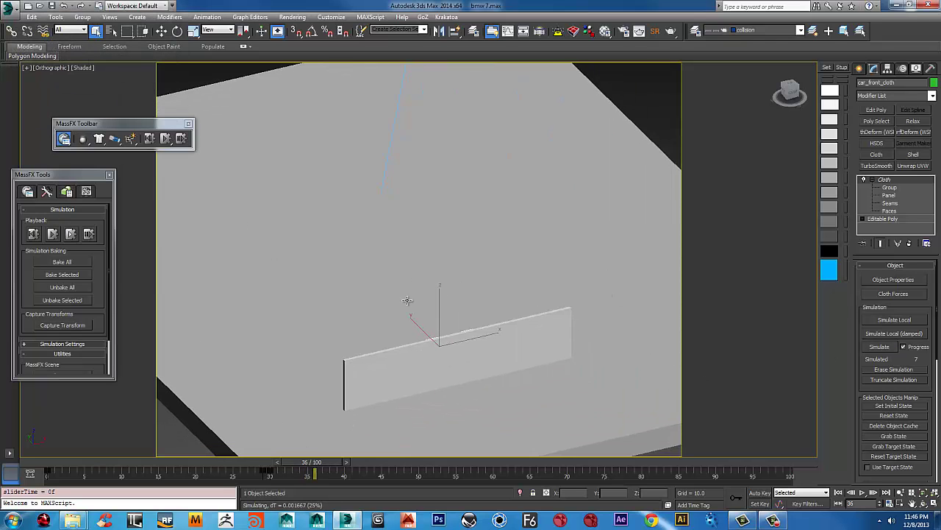
Step: Inspect how the car front crumples and tears against the wall, scrubbing the animation from frame 0 to frame 44
scroll(441, 294, down, 4)
scroll(526, 331, up, 5)
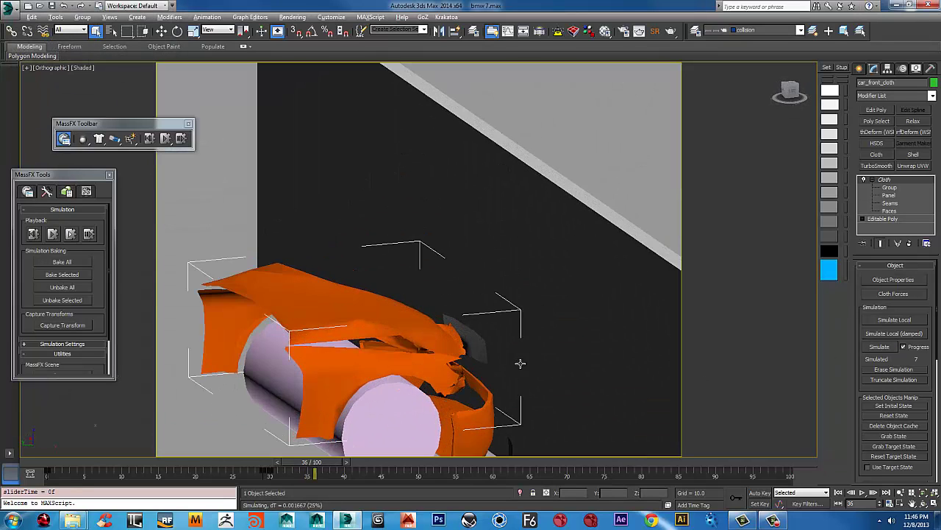
alt+middle_drag(520, 363, 500, 373)
scroll(517, 352, down, 4)
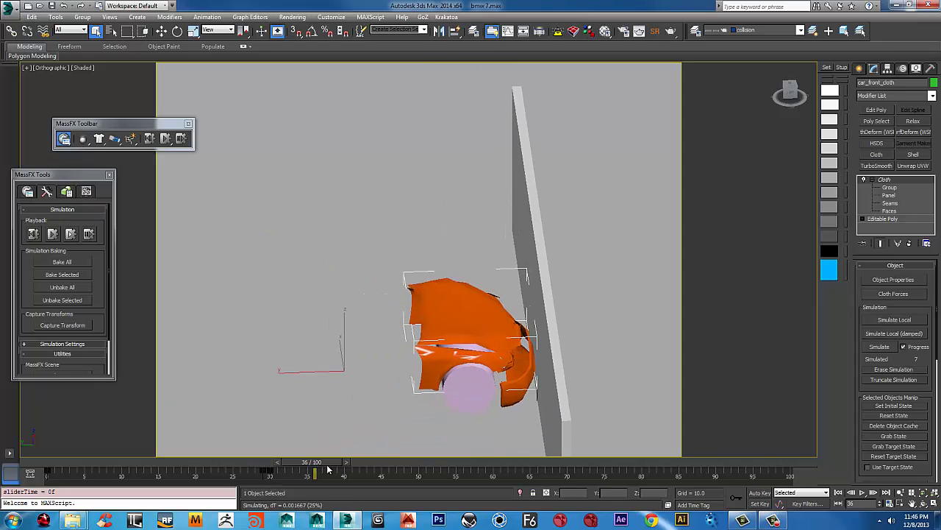
drag(328, 470, 46, 456)
scroll(294, 375, down, 4)
middle_drag(353, 337, 294, 474)
drag(81, 465, 396, 465)
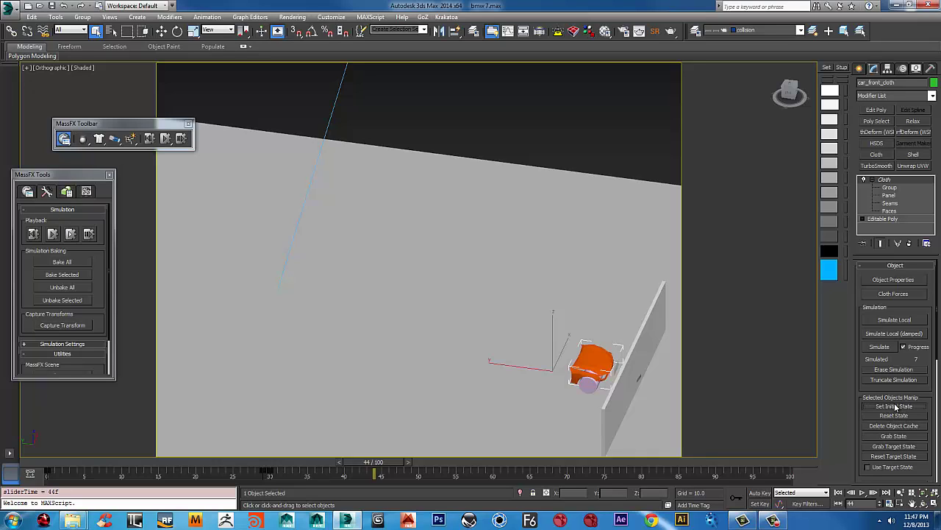
Step: Set the car front's shape at frame 44 as its initial state, and erase the simulation before returning to frame 0
click(896, 406)
click(895, 370)
drag(373, 462, 13, 459)
scroll(402, 364, up, 6)
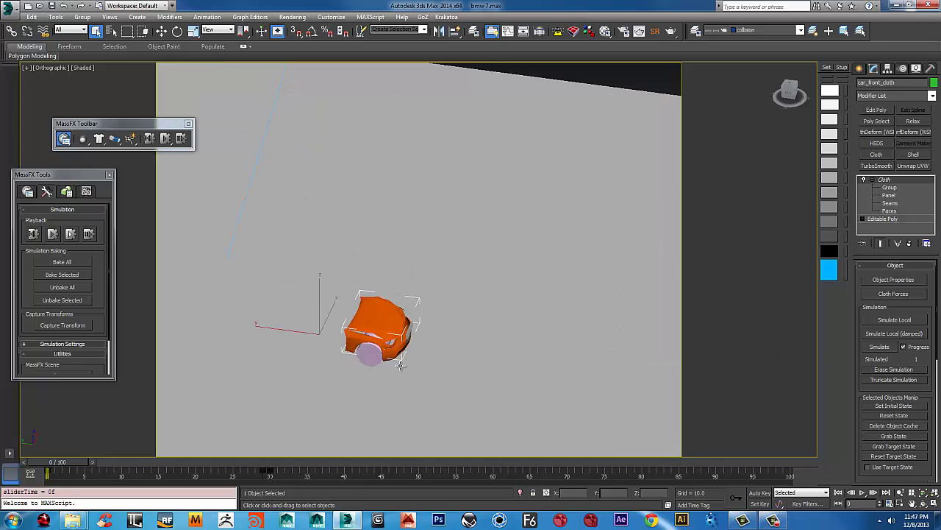
middle_drag(401, 365, 489, 342)
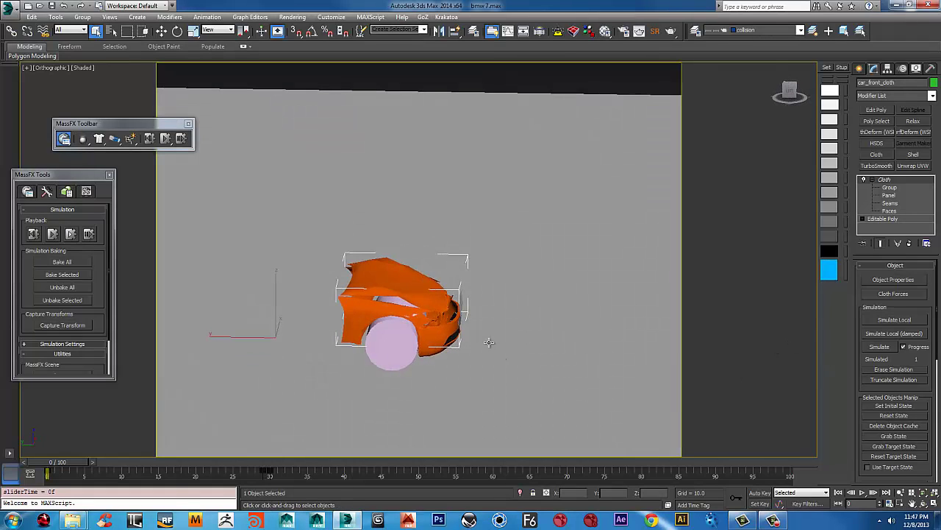
Step: Reset the car front's cloth state and set the simulation start frame to 0
click(894, 415)
alt+middle_drag(388, 366, 337, 351)
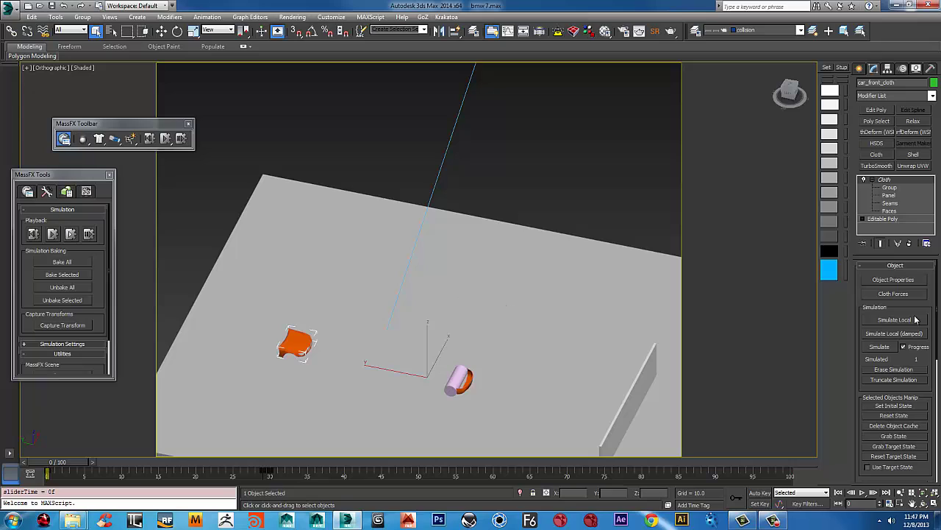
drag(937, 323, 928, 370)
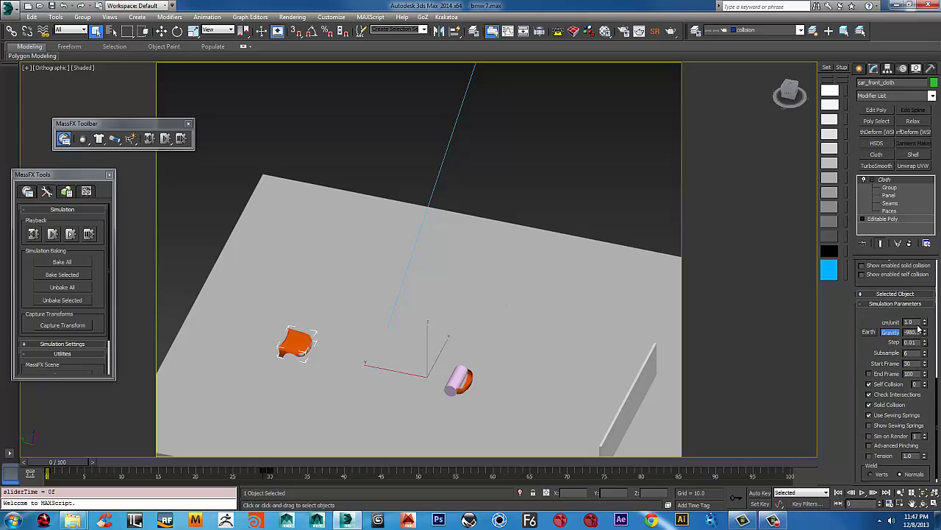
right_click(925, 366)
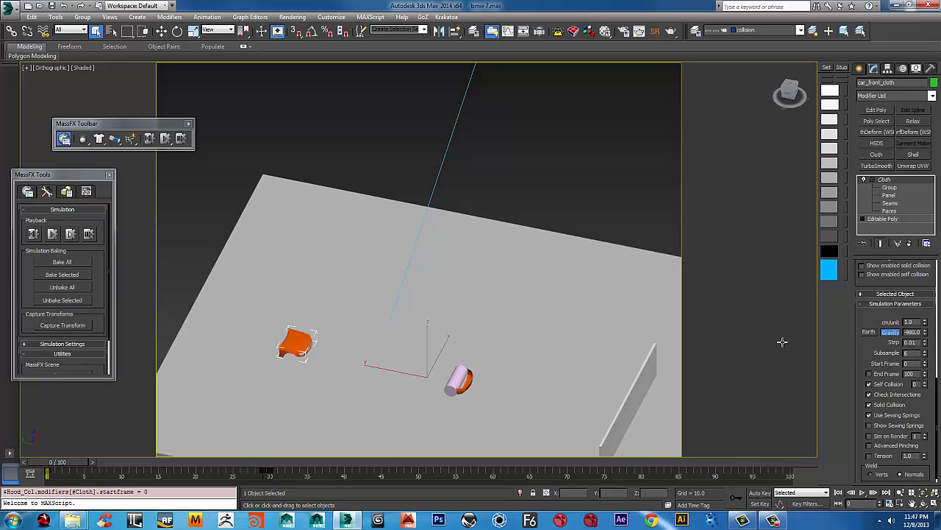
Step: Run the Cloth simulation from the new start frame and stop it at about frame 12
click(871, 304)
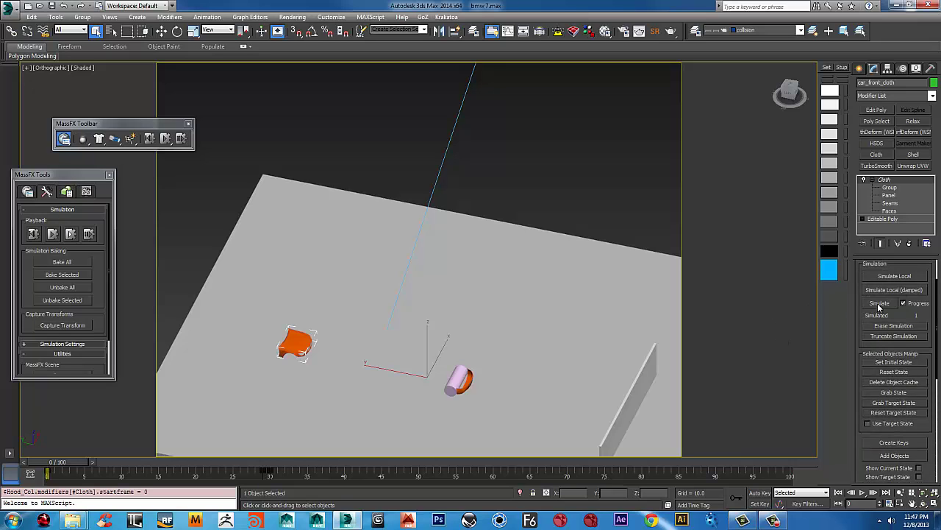
click(879, 303)
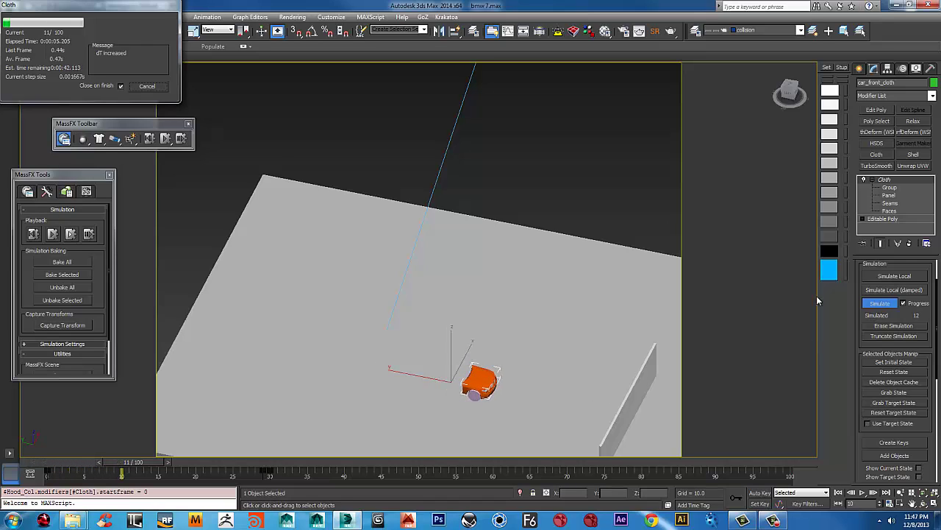
click(150, 87)
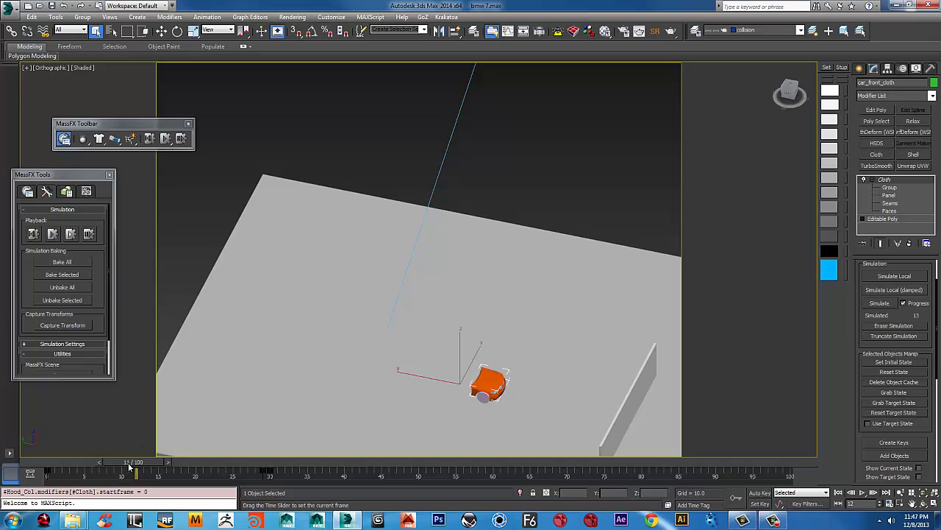
Step: Set the car front's initial state at frame 1, reset its state, and erase the simulation before returning to frame 0
drag(139, 462, 38, 461)
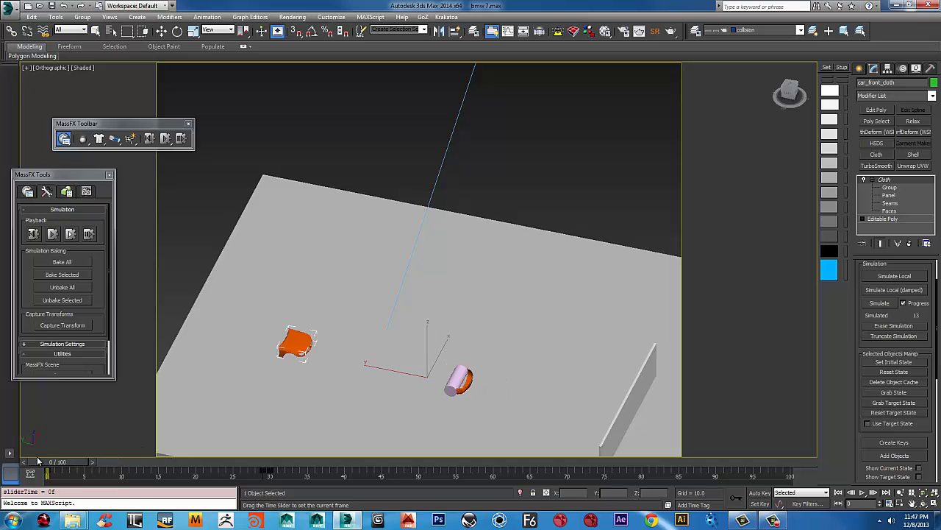
click(93, 463)
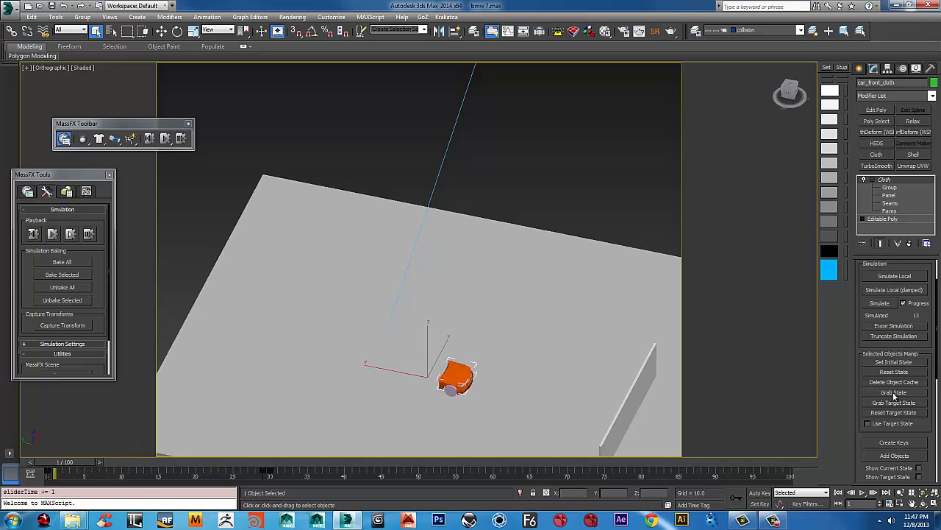
click(896, 363)
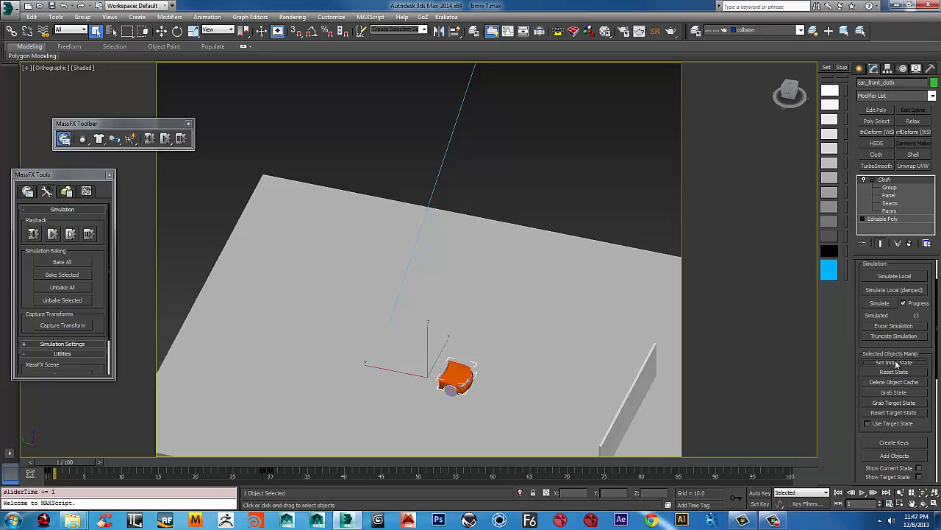
click(896, 372)
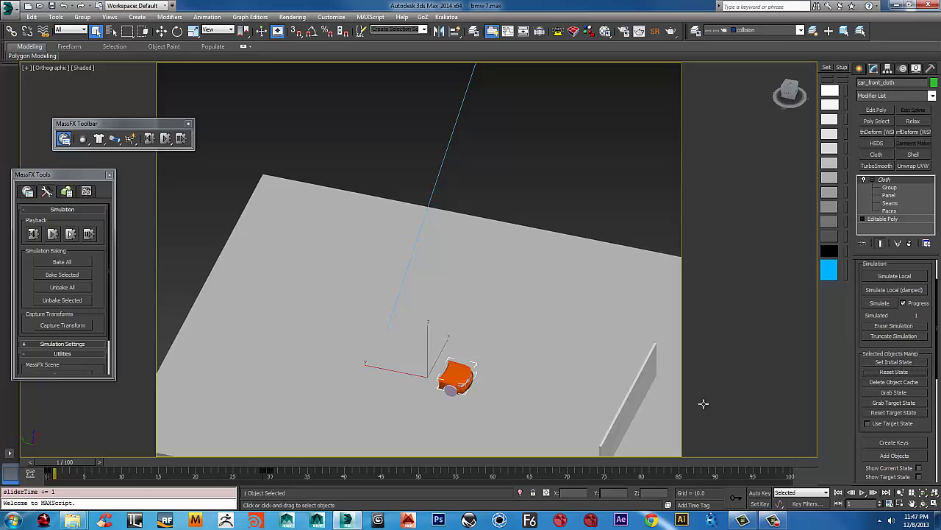
click(882, 328)
drag(65, 468, 2, 449)
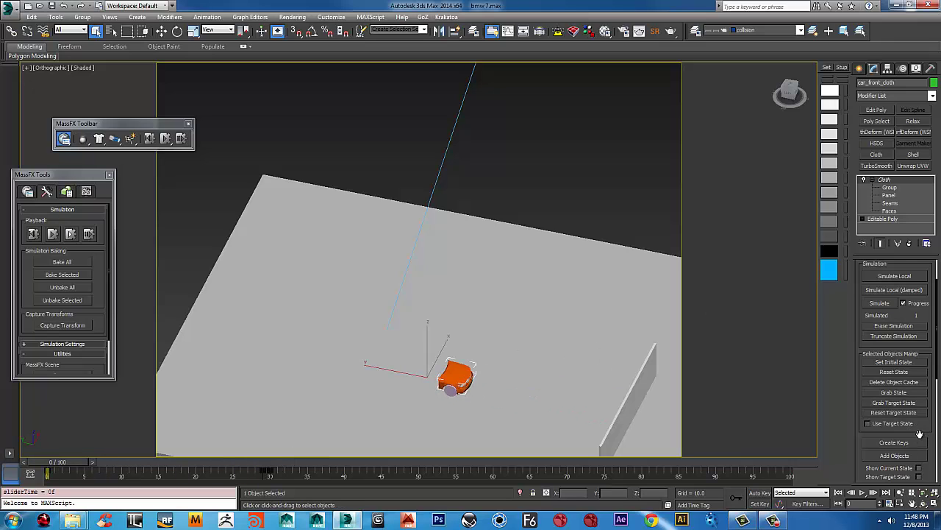
Step: Set the Cloth simulation's start frame to 29
drag(919, 434, 909, 185)
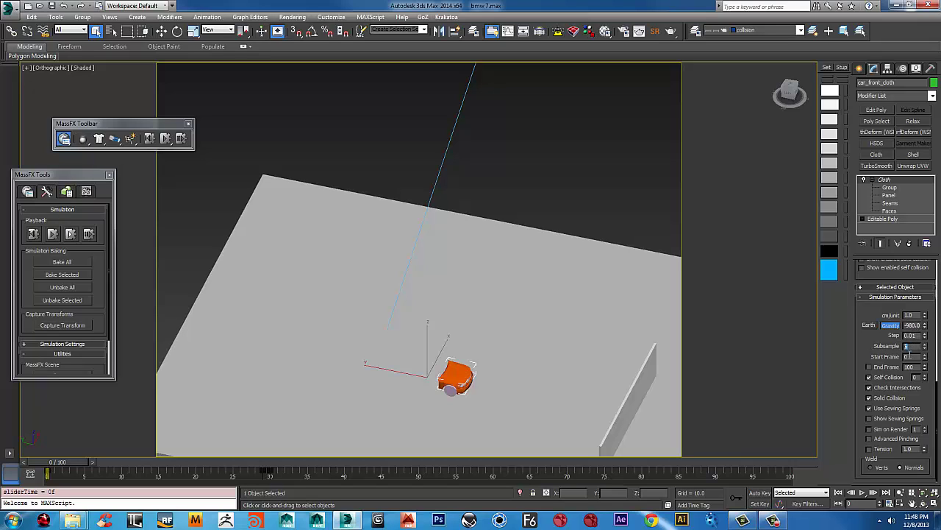
click(910, 357)
key(Return)
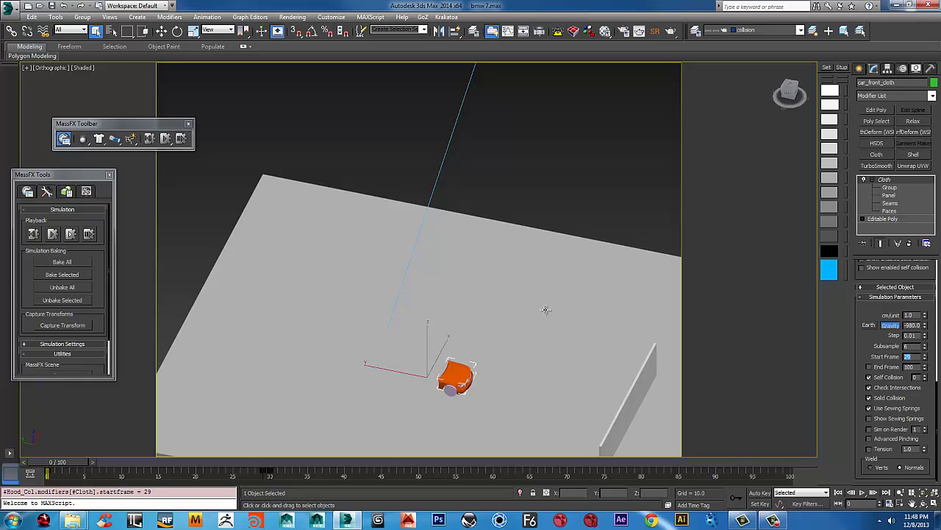
Step: Close the floating MassFX toolbar and the MassFX Tools window
alt+middle_drag(547, 310, 525, 213)
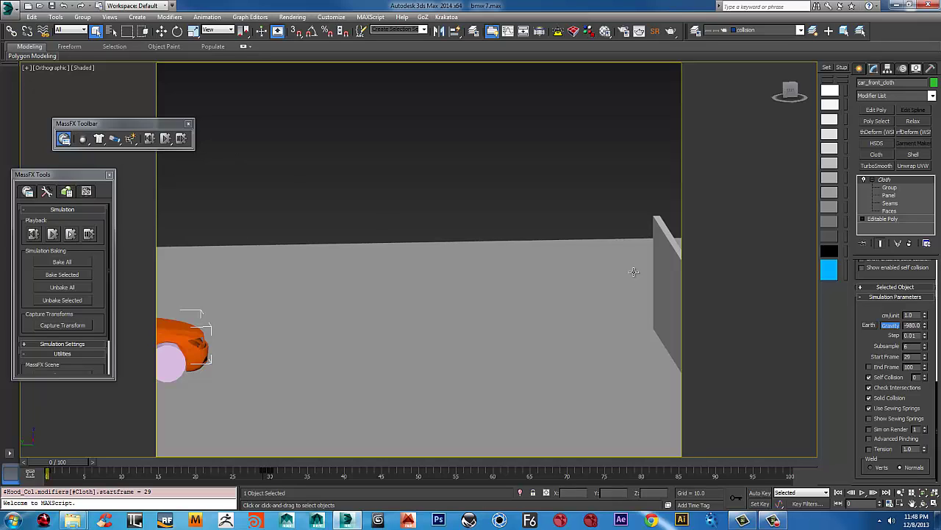
click(188, 123)
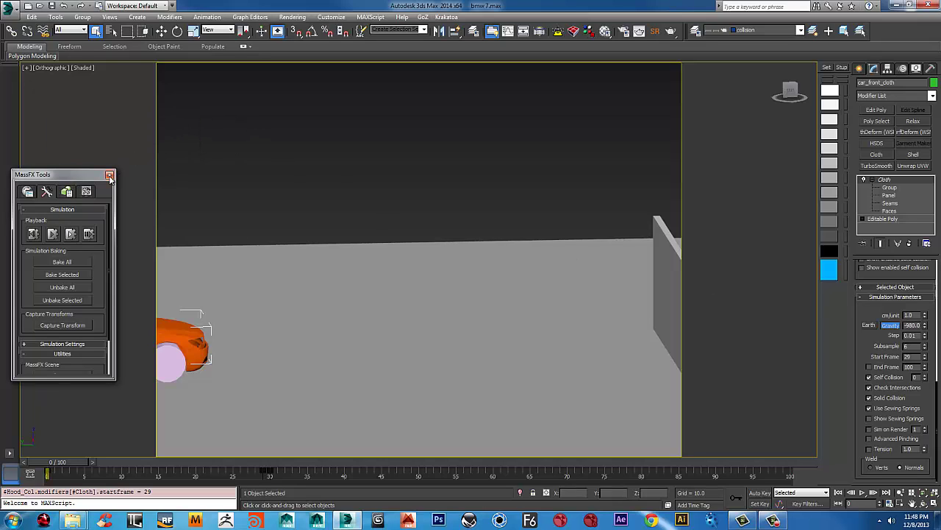
click(109, 174)
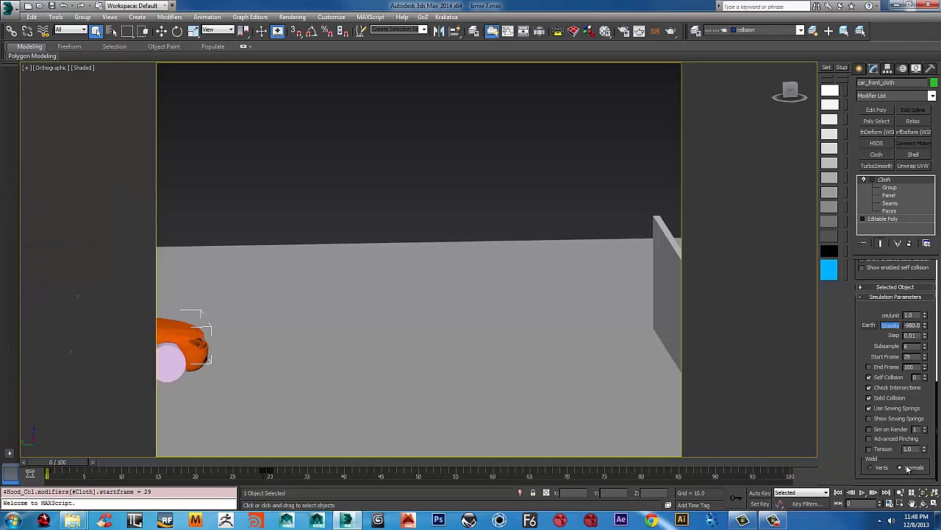
Step: Run the Cloth simulation from frame 29, stop it at about frame 44 and erase the result
scroll(870, 315, up, 8)
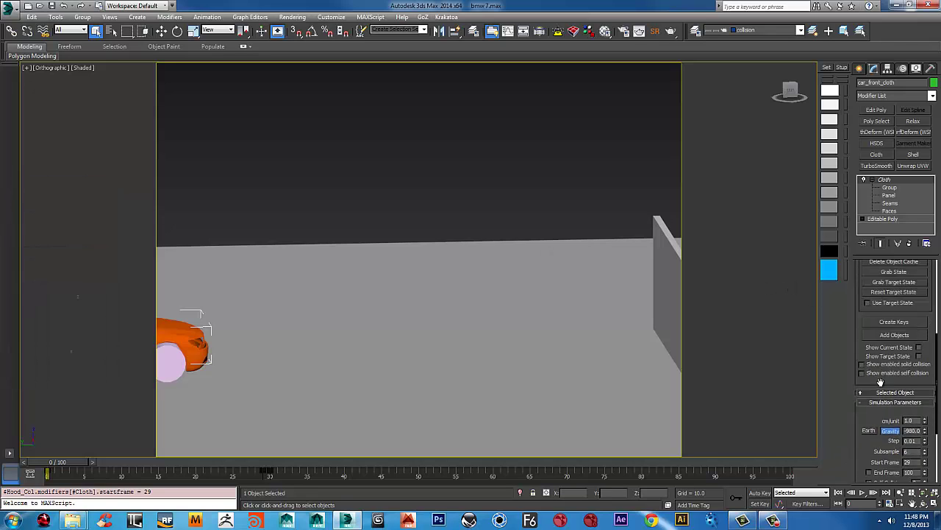
click(886, 286)
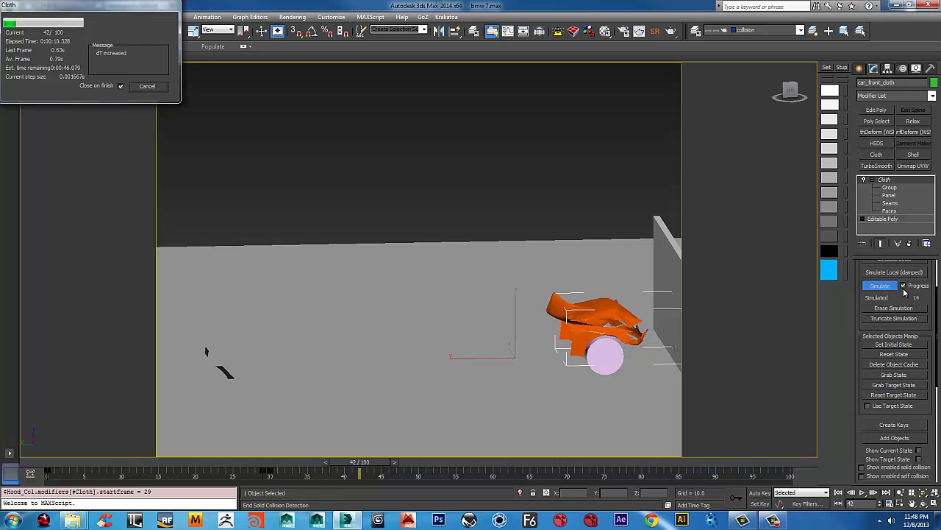
click(147, 88)
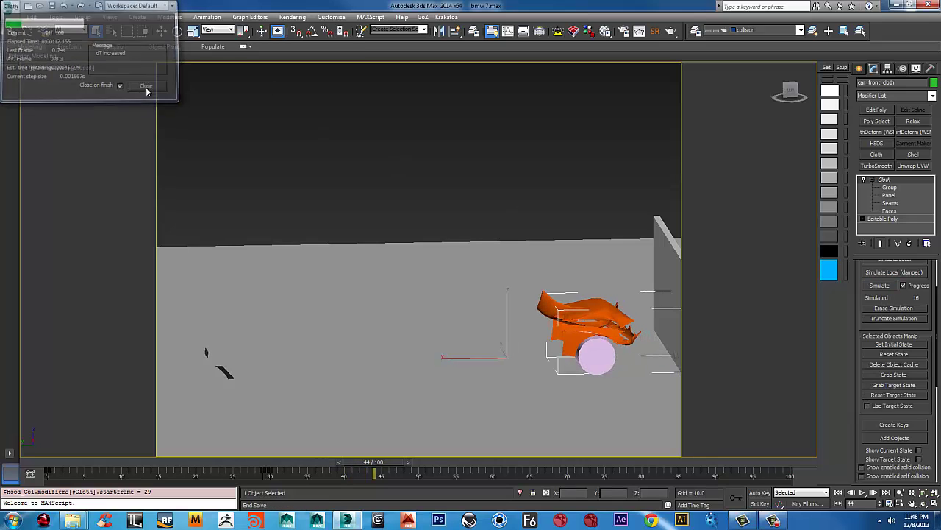
click(890, 308)
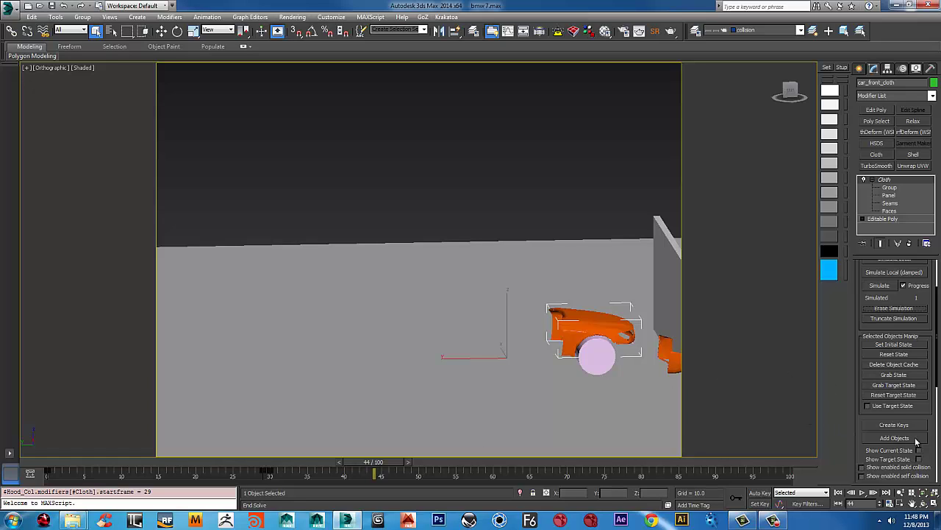
Step: Check the Cloth simulation parameters of the car front and the front fender piece, scrubbing between frames 33 and 44
scroll(912, 420, down, 5)
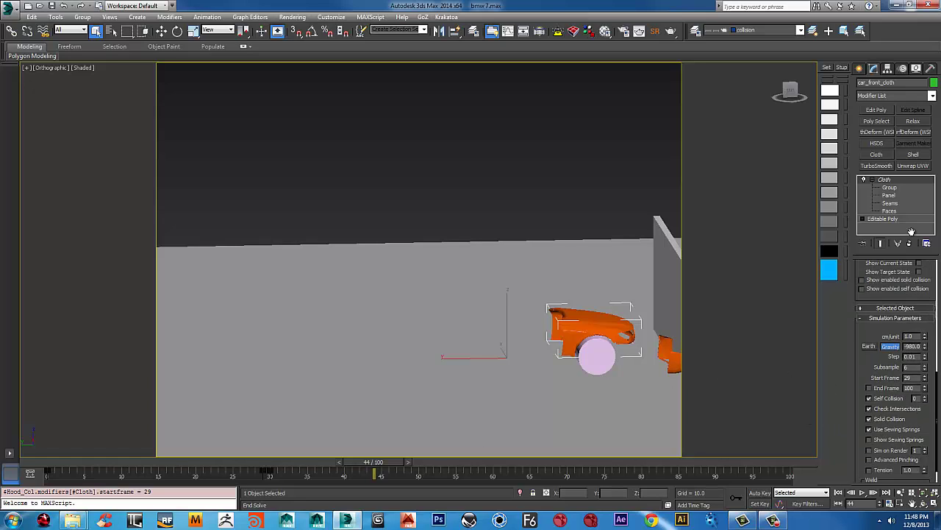
double_click(911, 378)
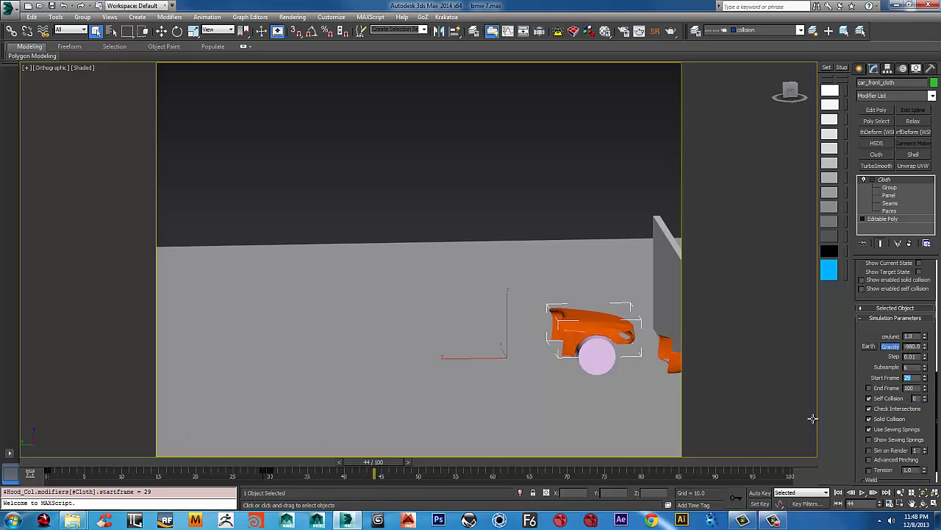
drag(380, 469, 299, 469)
scroll(870, 329, up, 5)
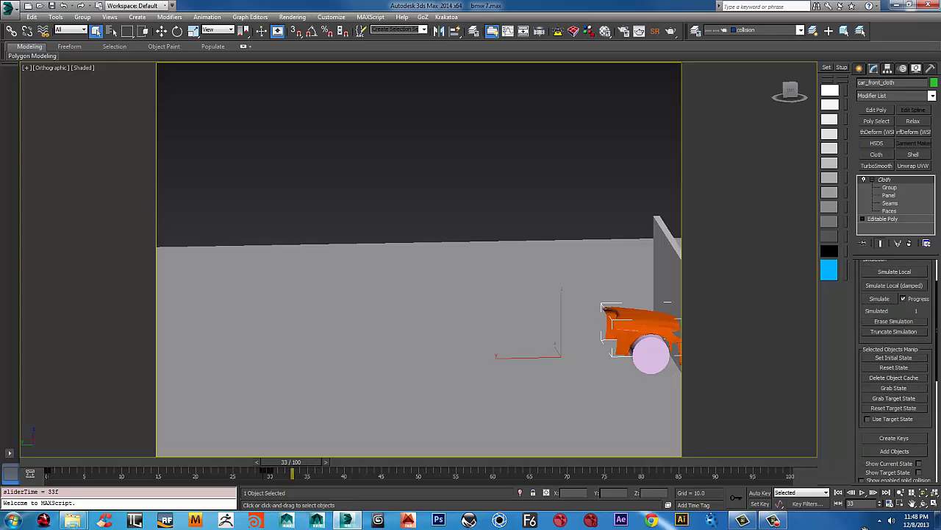
mouse_move(294, 462)
mouse_down()
mouse_move(219, 449)
mouse_move(309, 462)
mouse_up()
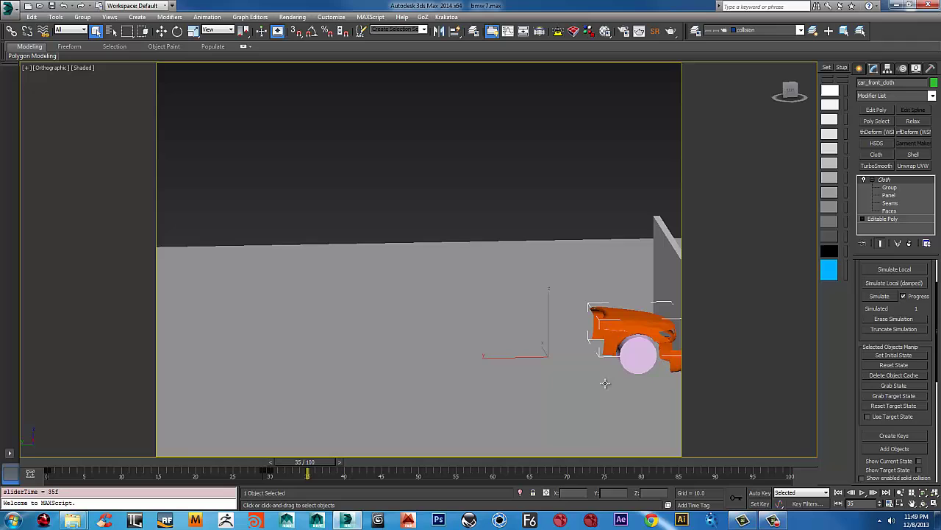
click(670, 358)
scroll(875, 428, down, 5)
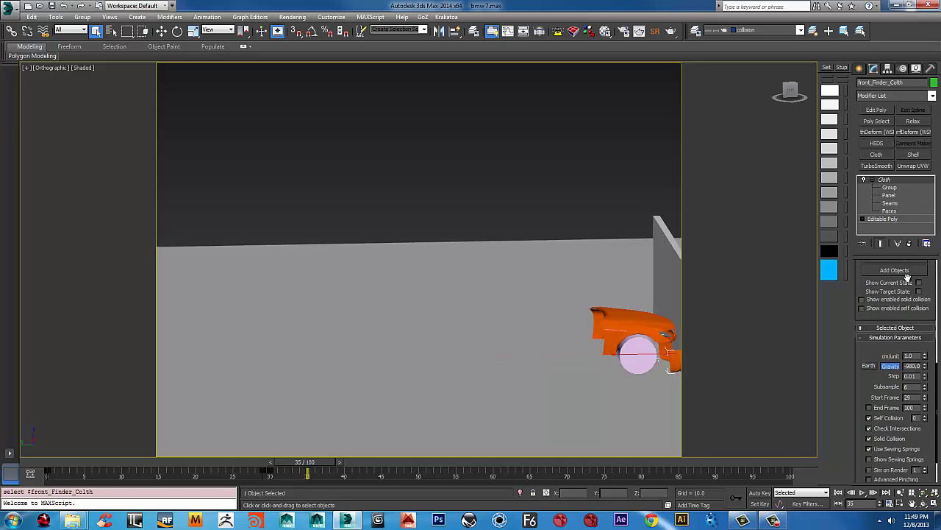
scroll(903, 286, up, 5)
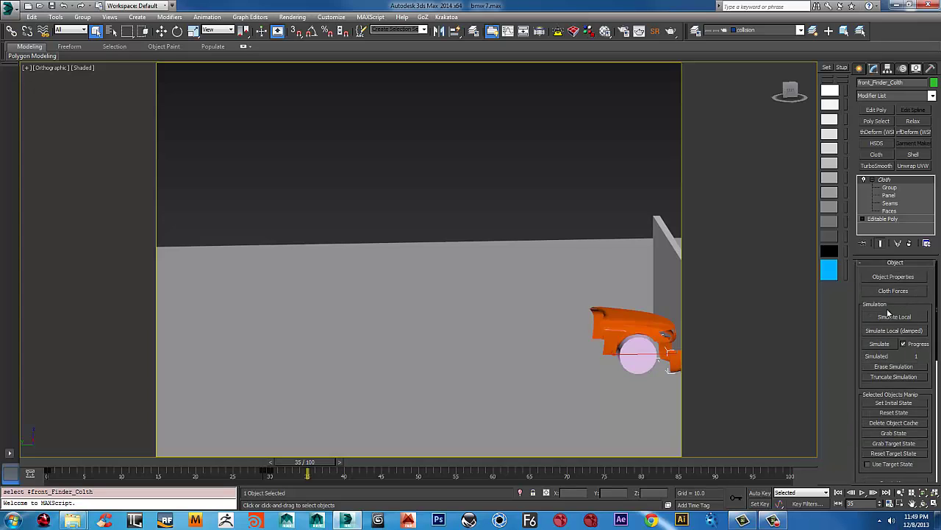
Step: Erase the simulation, go to frame 29, and rerun the Cloth simulation until about frame 54
click(894, 366)
drag(314, 463, 264, 464)
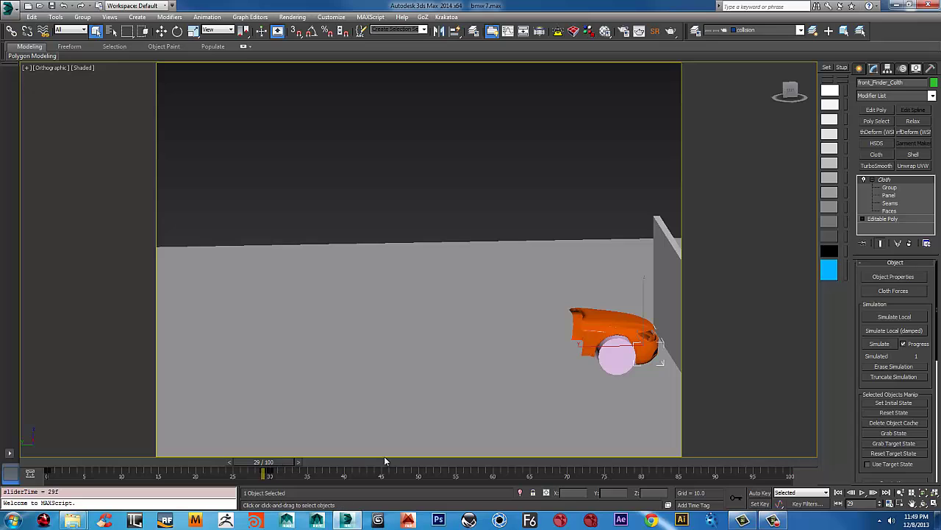
click(886, 344)
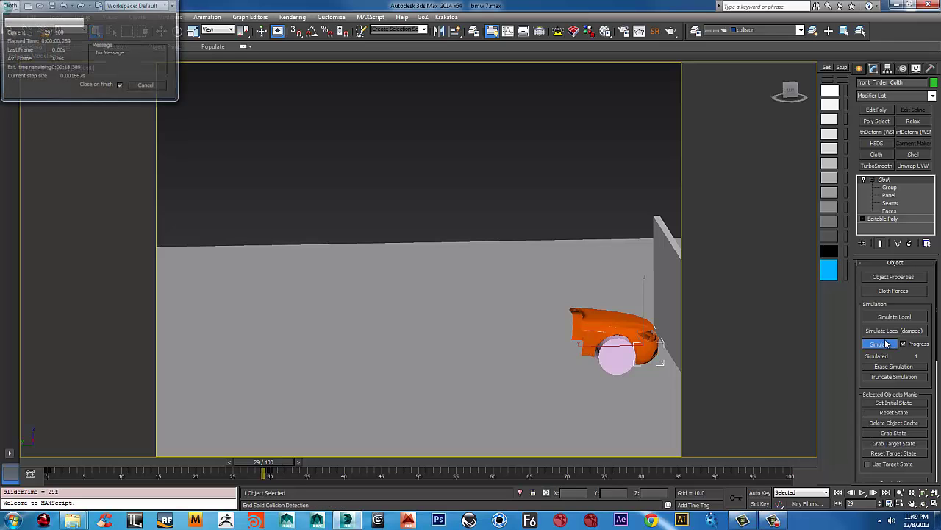
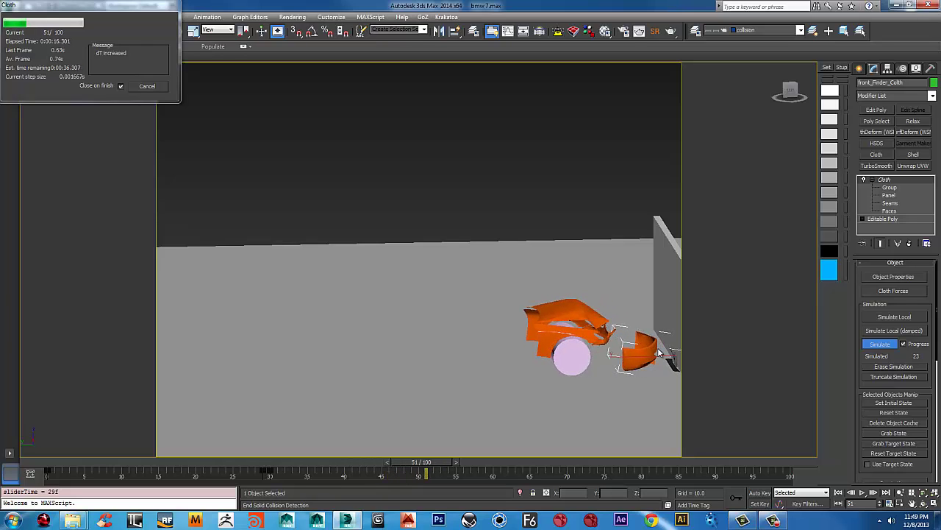
click(137, 86)
Step: Inspect the crumpled hood and the detached fender piece beside the wall at frame 54
alt+middle_drag(578, 315, 381, 276)
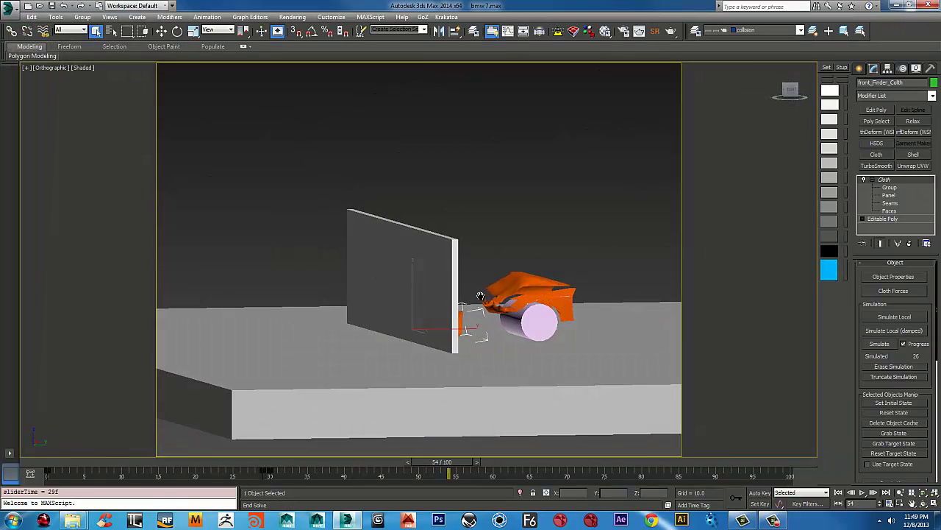
scroll(480, 295, up, 5)
alt+middle_drag(461, 290, 415, 307)
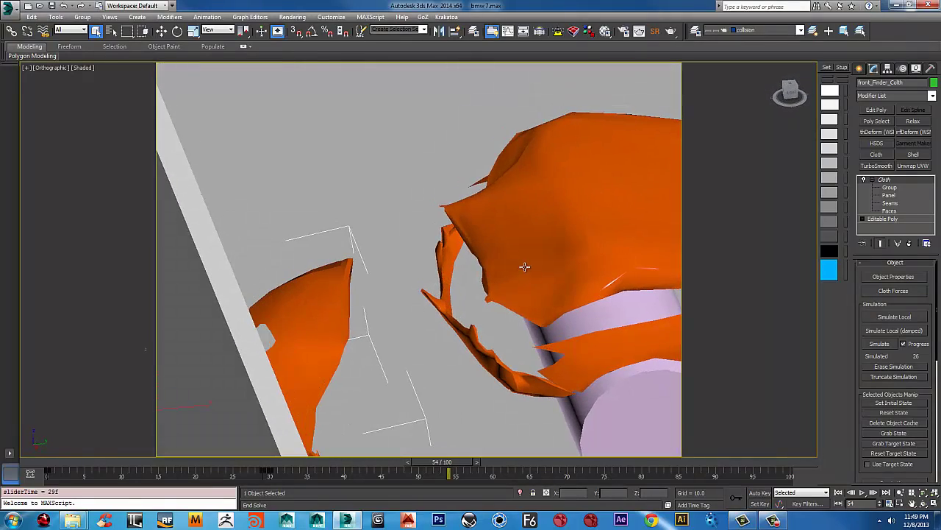
scroll(523, 264, down, 4)
alt+middle_drag(523, 264, 479, 171)
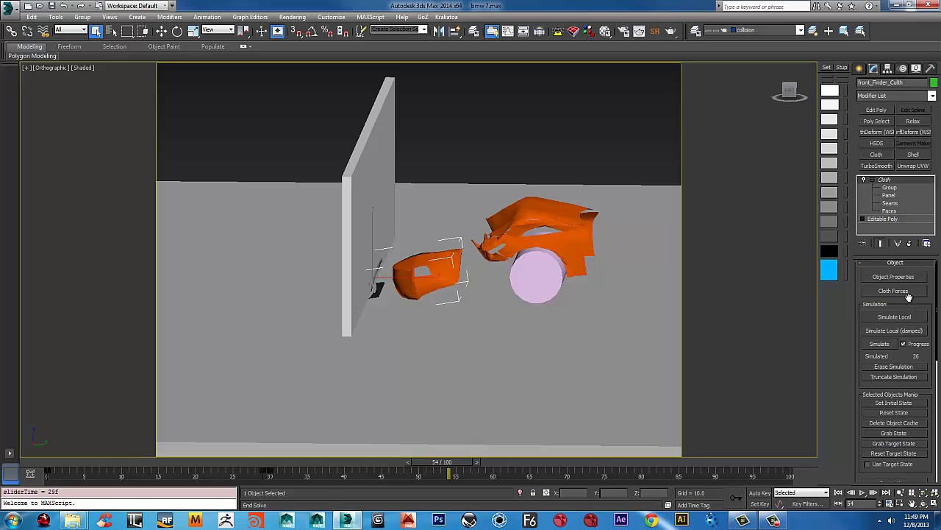
Step: Erase the Cloth simulation and go back to frame 28
click(893, 366)
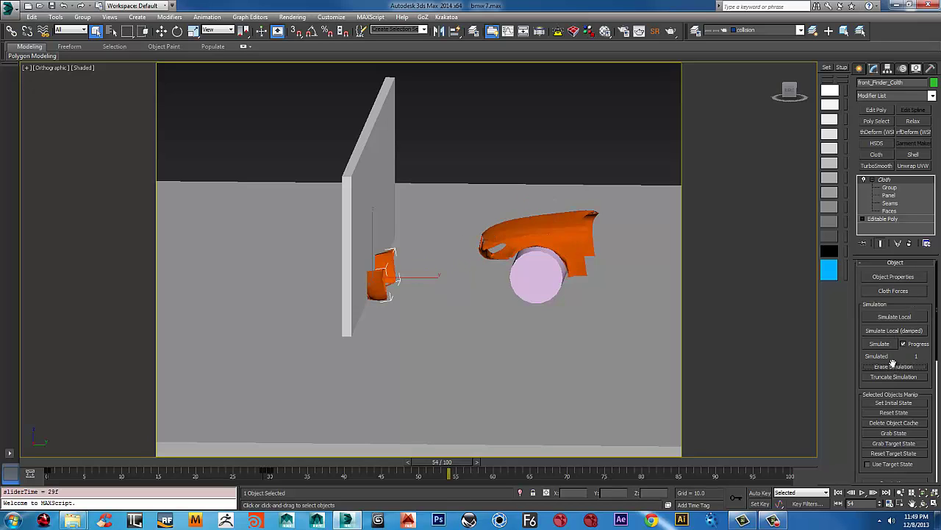
alt+middle_drag(536, 236, 538, 246)
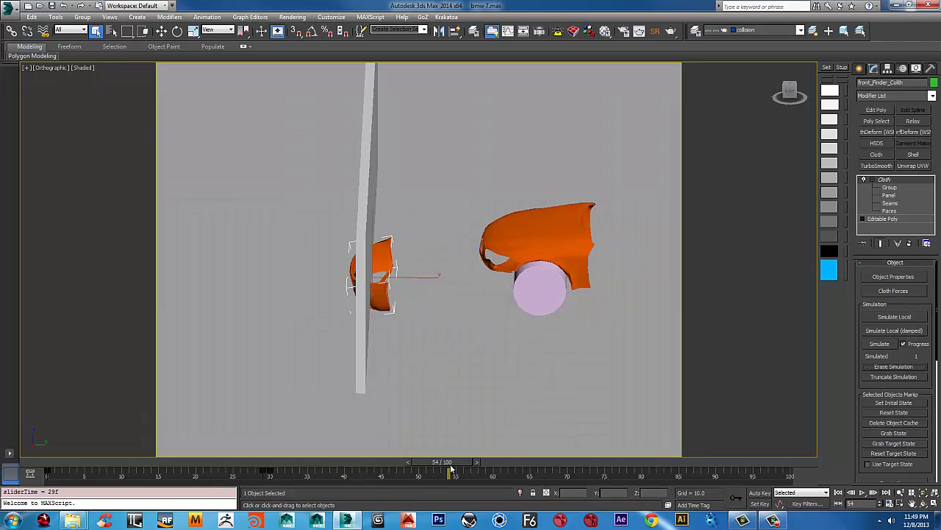
drag(452, 469, 257, 463)
Step: Display the collision wall as a box through its object properties so the car front can be seen behind it
alt+middle_drag(301, 435, 415, 266)
click(415, 267)
right_click(411, 261)
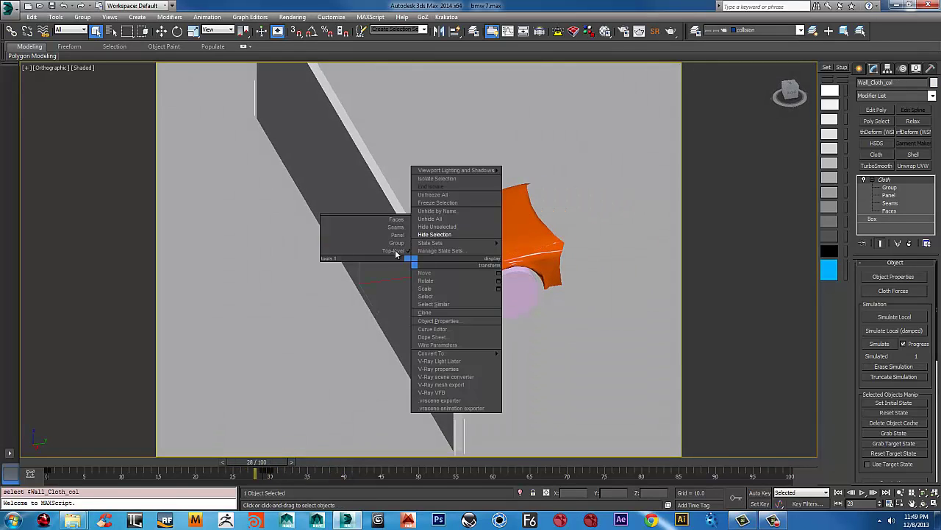
click(451, 325)
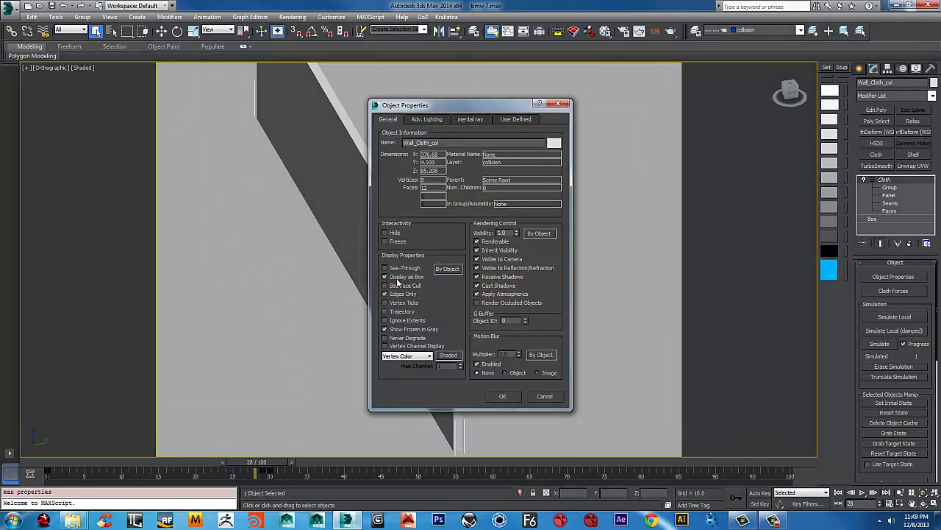
click(513, 398)
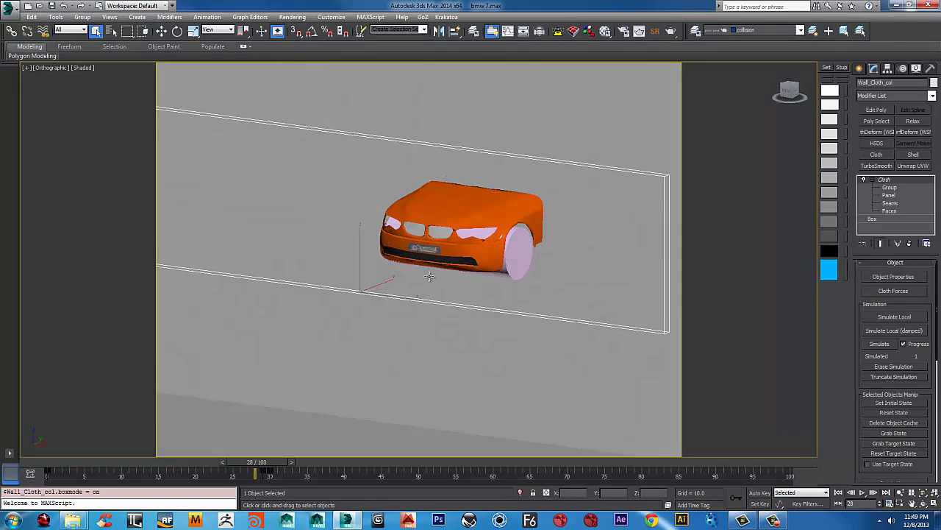
Step: Select the car front and open the Group level of its Cloth modifier
scroll(489, 338, up, 5)
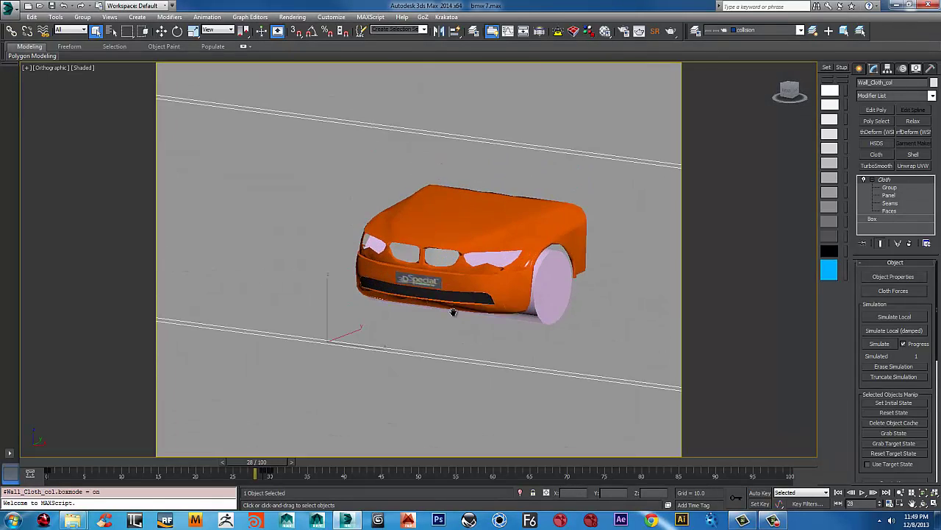
click(888, 188)
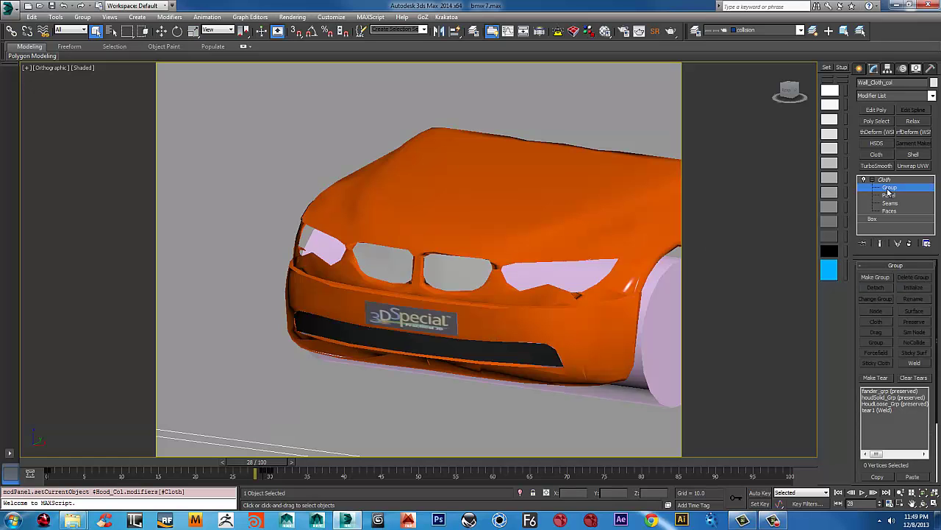
scroll(538, 275, down, 6)
alt+middle_drag(538, 275, 471, 301)
click(861, 68)
click(581, 248)
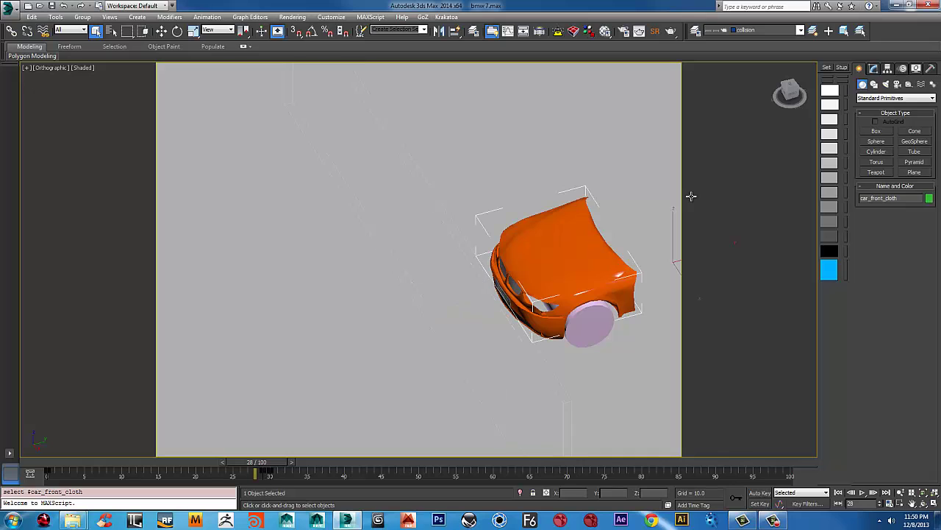
click(874, 69)
click(897, 189)
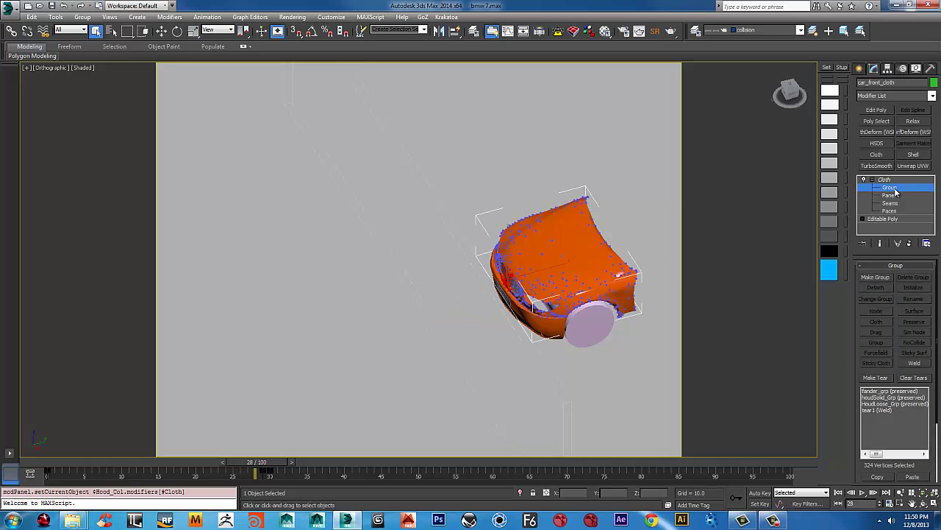
Step: Select the tear1 group of the car front's Cloth modifier and enable soft selection for its vertices
alt+middle_drag(506, 259, 576, 247)
click(886, 410)
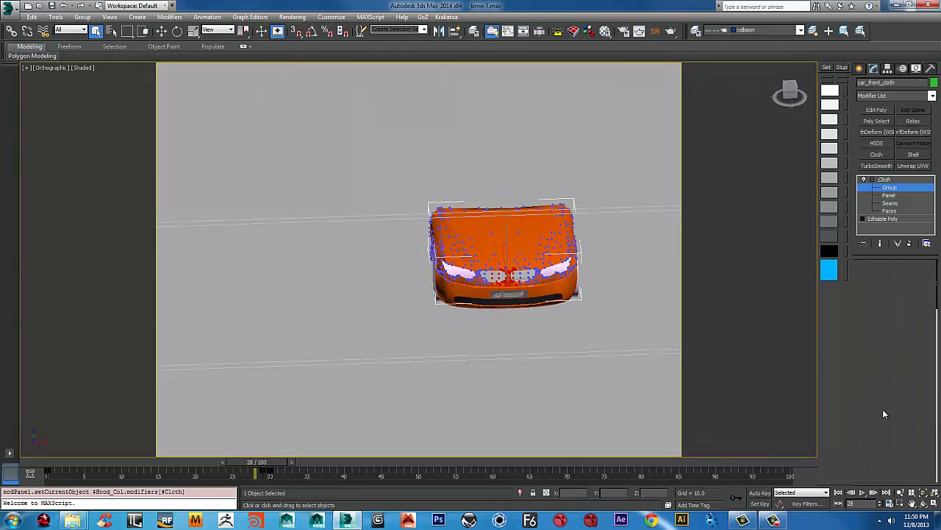
scroll(514, 296, up, 6)
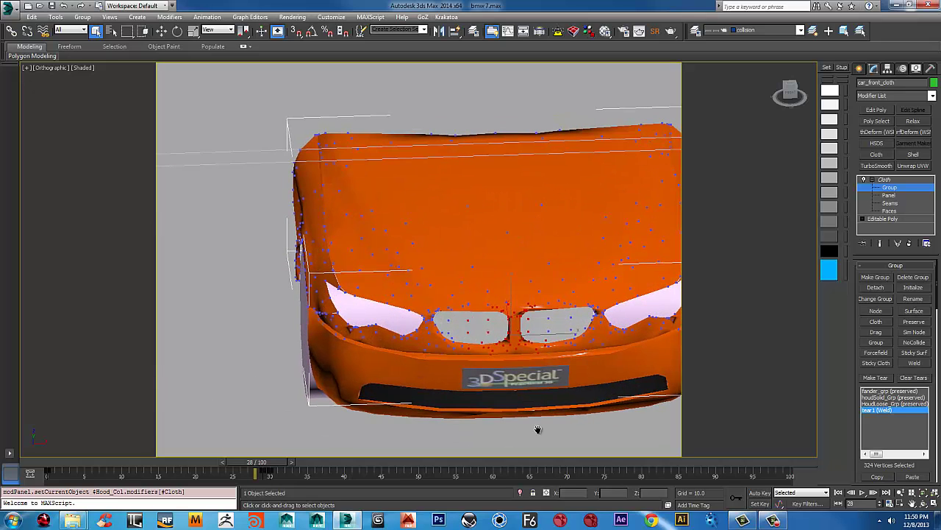
mouse_move(896, 371)
mouse_down()
mouse_move(896, 301)
mouse_move(895, 365)
mouse_up()
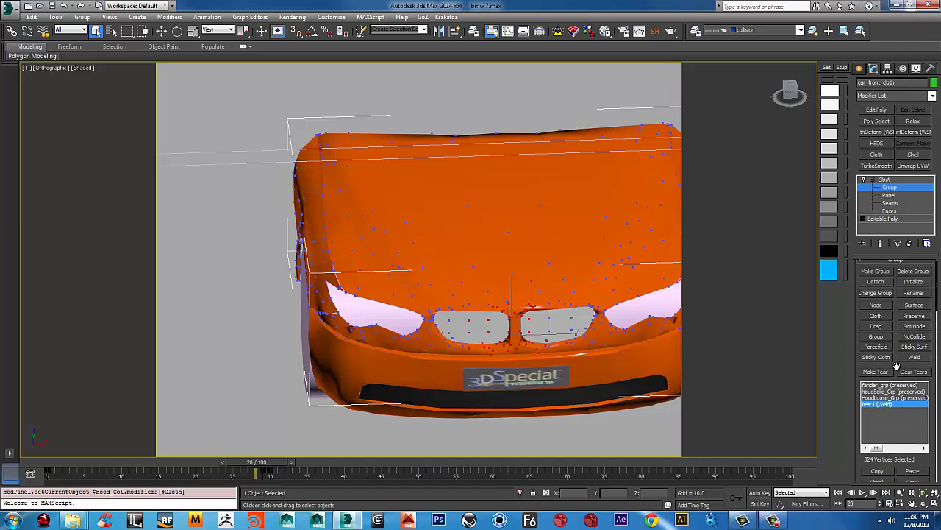
scroll(896, 365, down, 5)
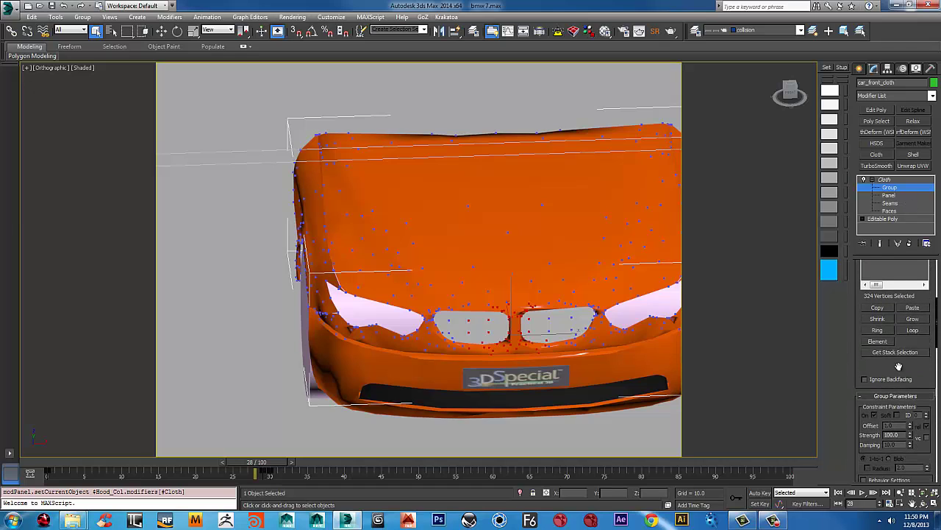
scroll(901, 372, down, 5)
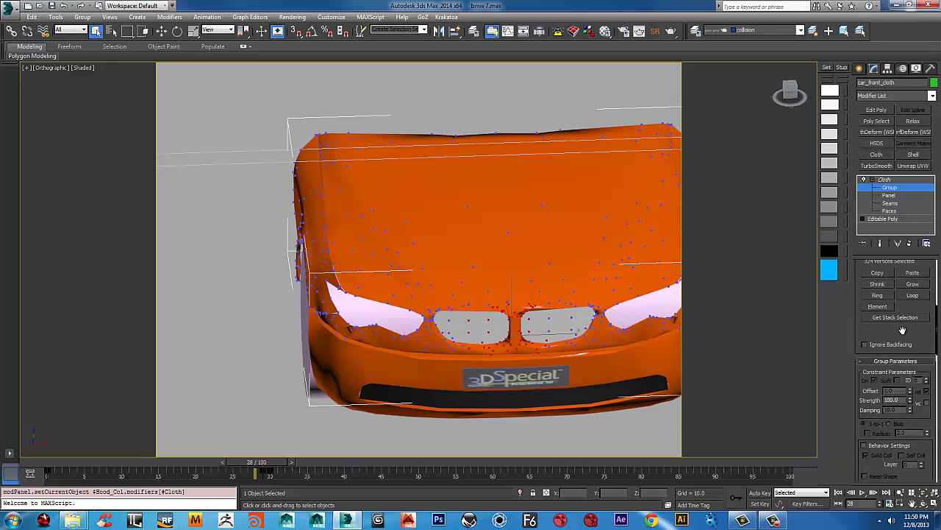
drag(916, 93, 924, 8)
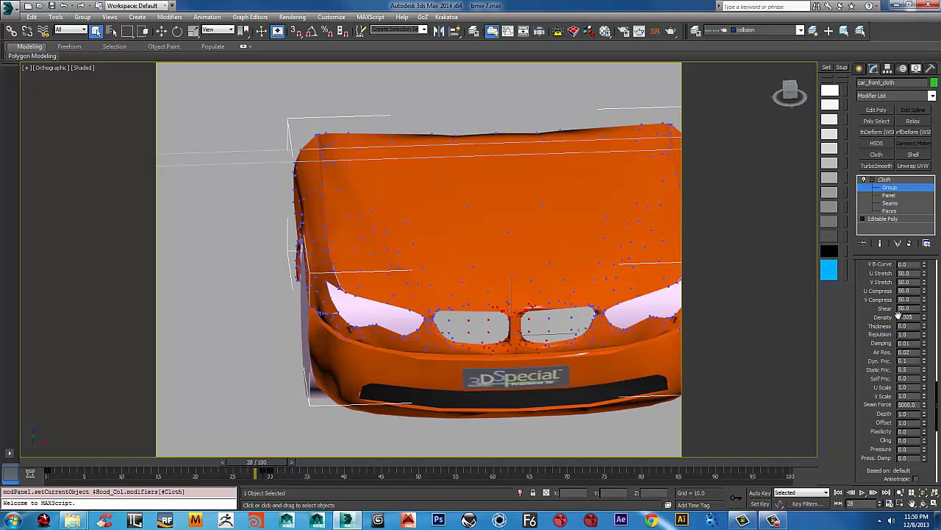
drag(871, 357, 870, 192)
click(866, 360)
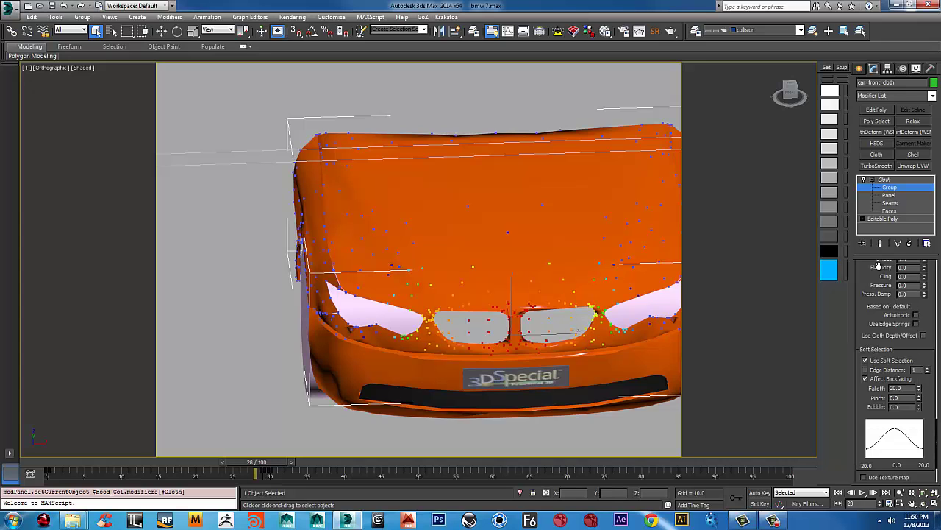
Step: Set the constraint strength of the tear1 group to 500
scroll(878, 266, up, 5)
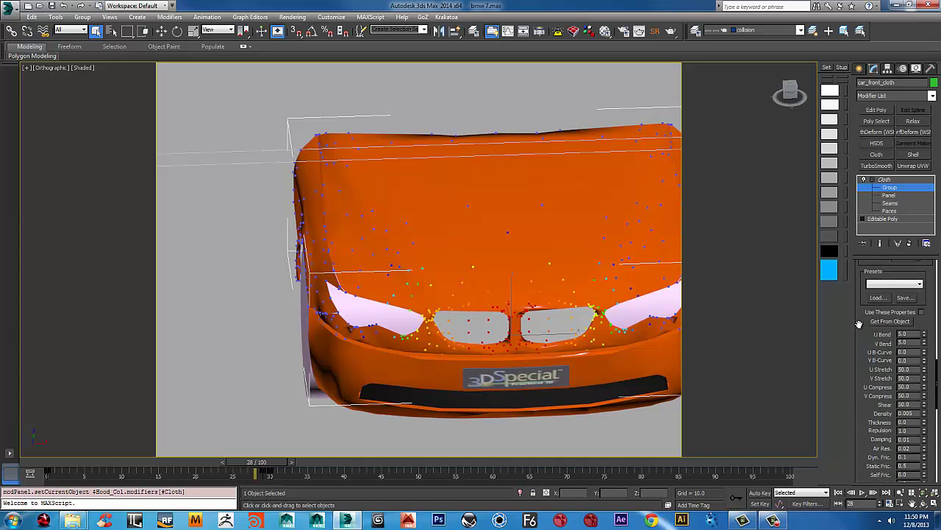
scroll(859, 324, up, 4)
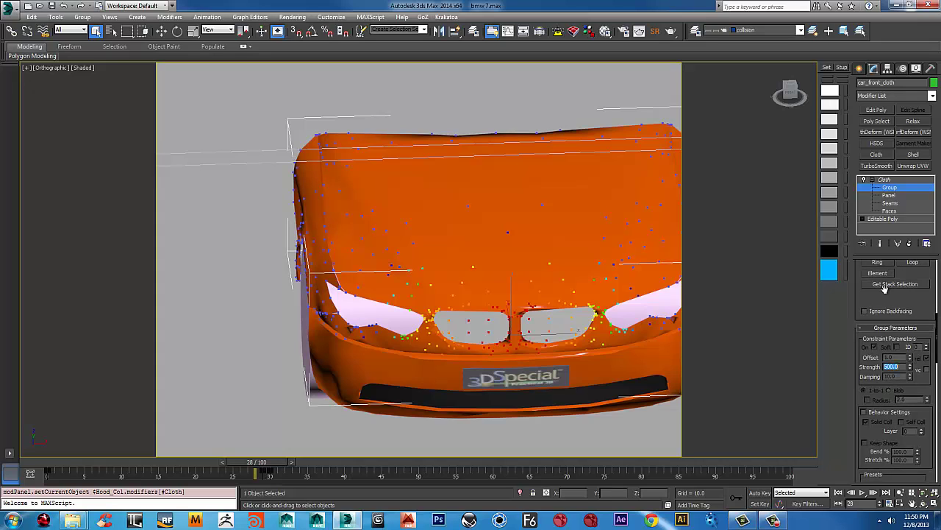
scroll(903, 301, up, 4)
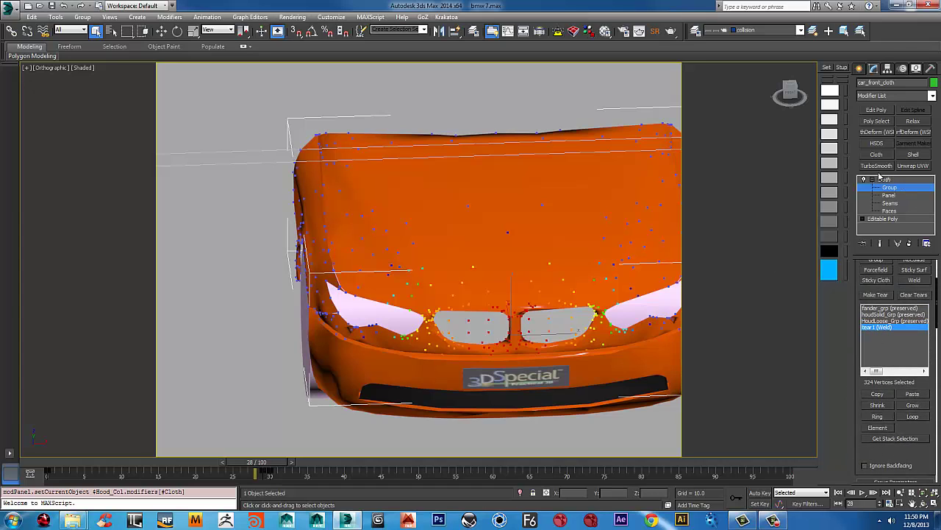
Step: Select the front_Finder_Colth object and open the Group level of its Cloth modifier
click(859, 68)
click(826, 193)
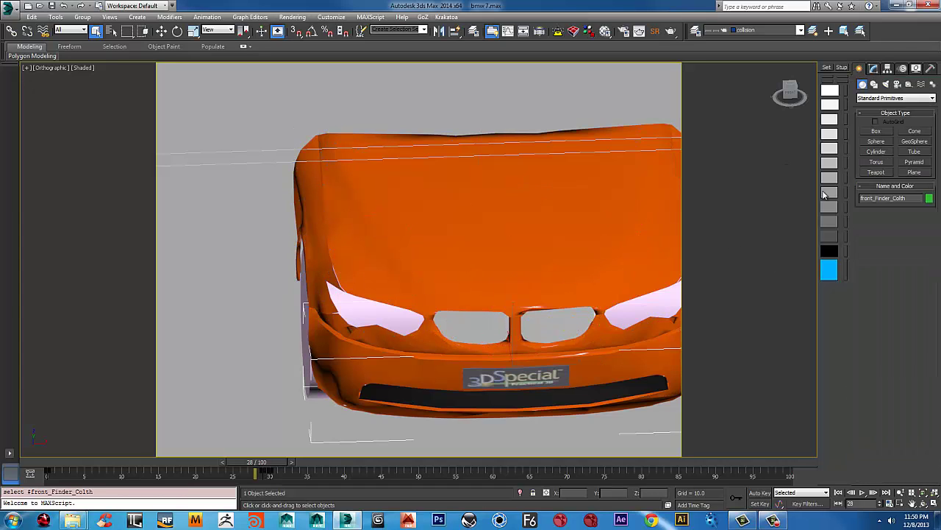
click(874, 69)
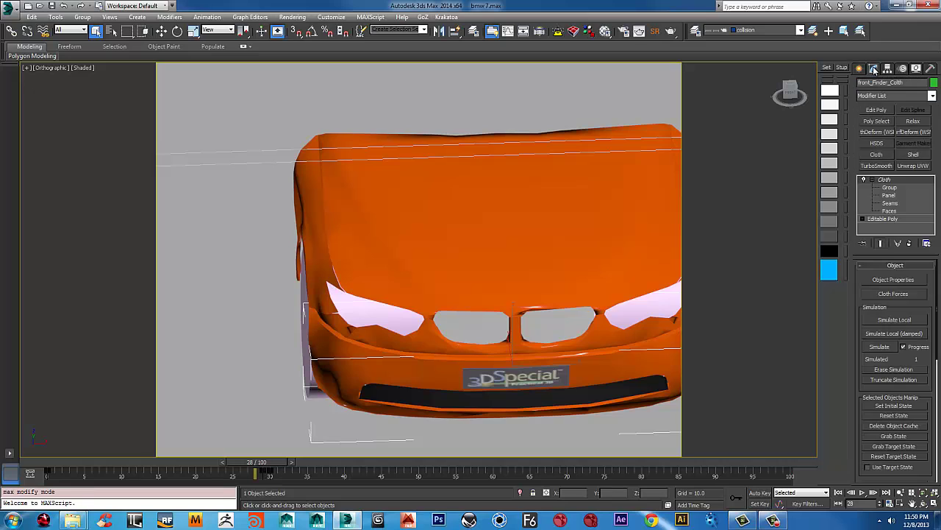
click(890, 188)
middle_drag(621, 375, 581, 336)
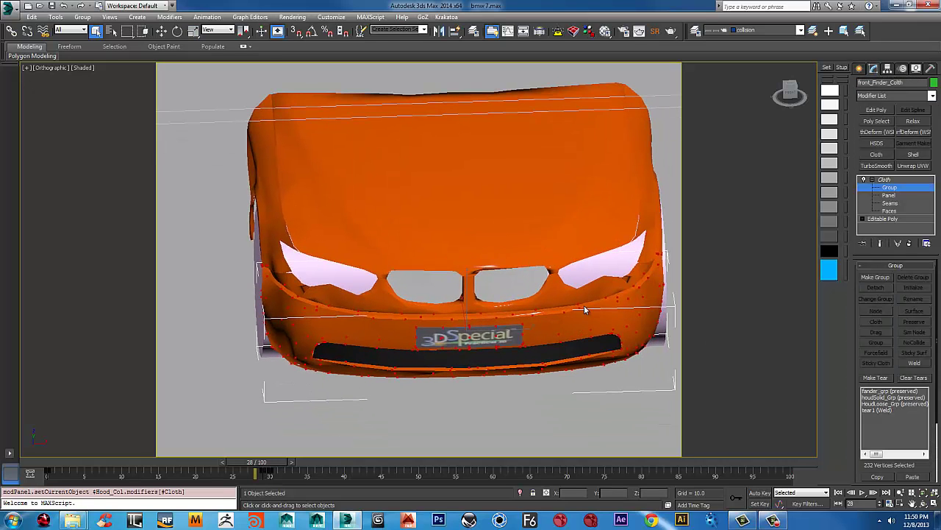
Step: Select a band of vertices on each side of the bumper's number plate and make a tear from them named tear2
drag(585, 306, 519, 417)
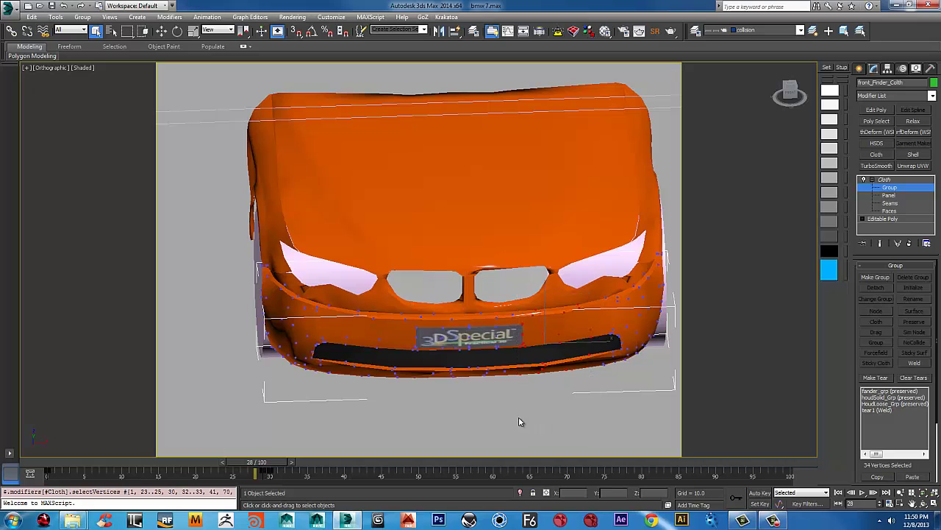
drag(331, 391, 390, 285)
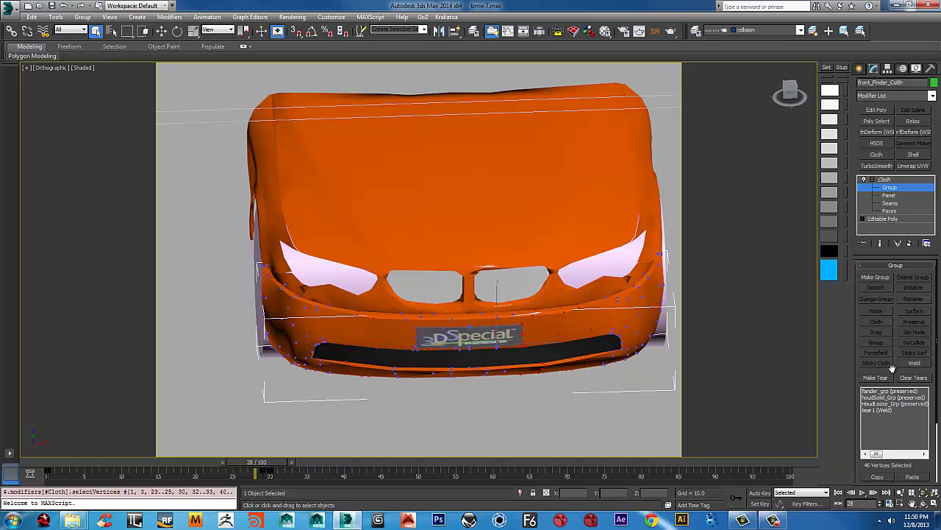
click(875, 377)
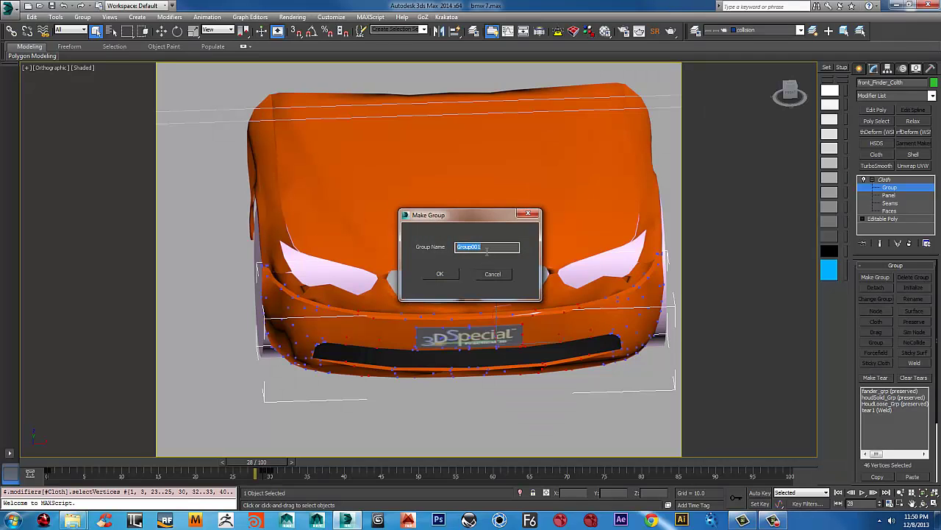
text(tear2)
click(440, 273)
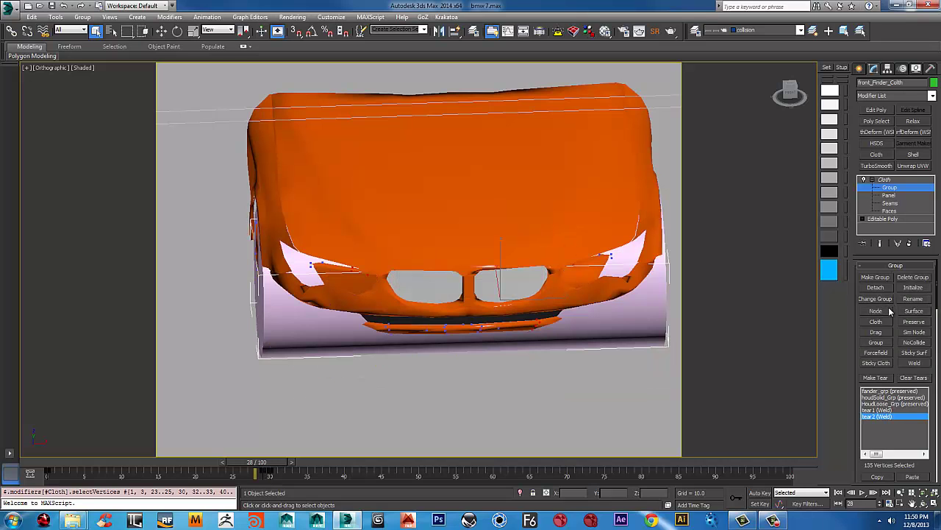
Step: Return to the Cloth object level, then at frame 0 erase the simulation and reset the front fender's state
scroll(511, 346, down, 4)
alt+middle_drag(510, 345, 555, 341)
scroll(578, 338, down, 5)
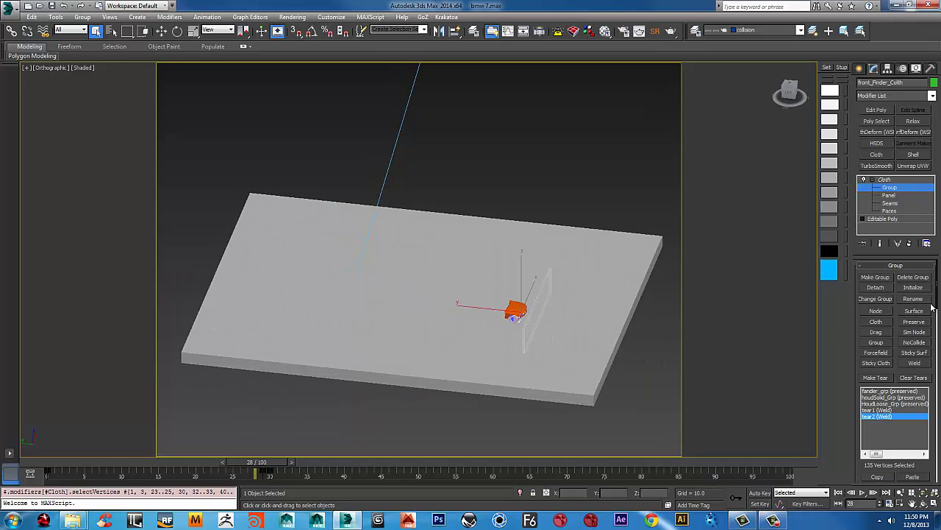
scroll(934, 315, down, 6)
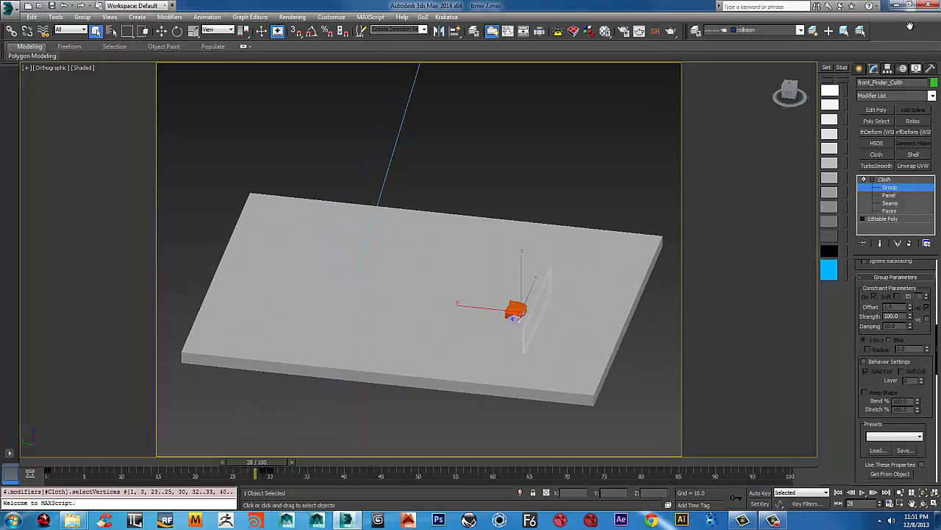
scroll(921, 347, down, 6)
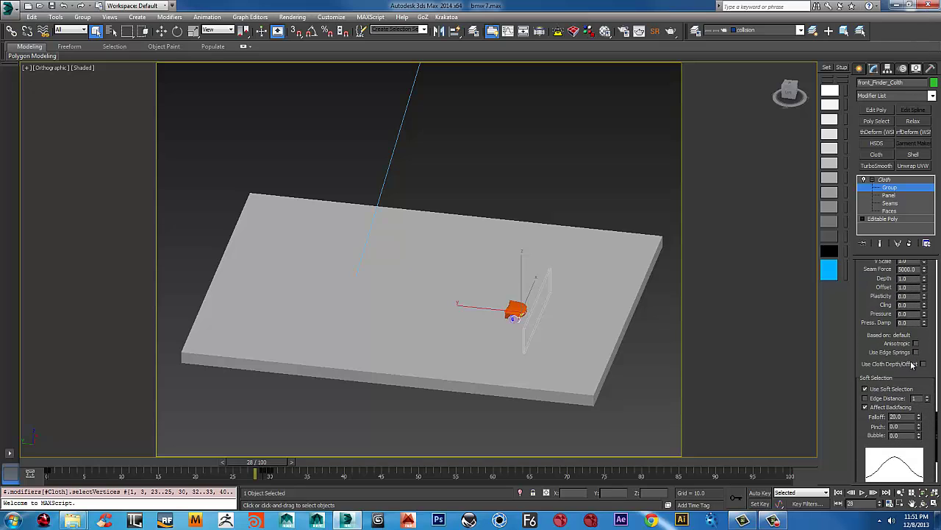
click(887, 180)
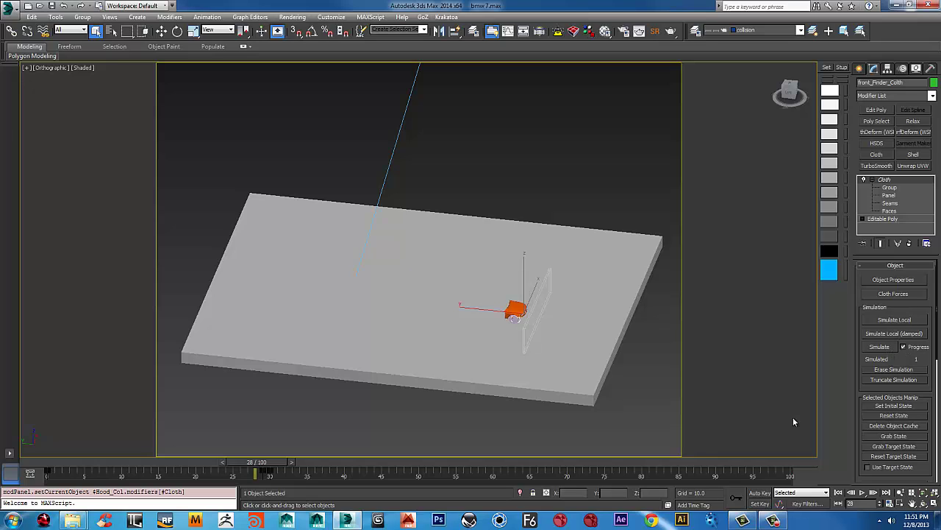
drag(280, 472, 113, 442)
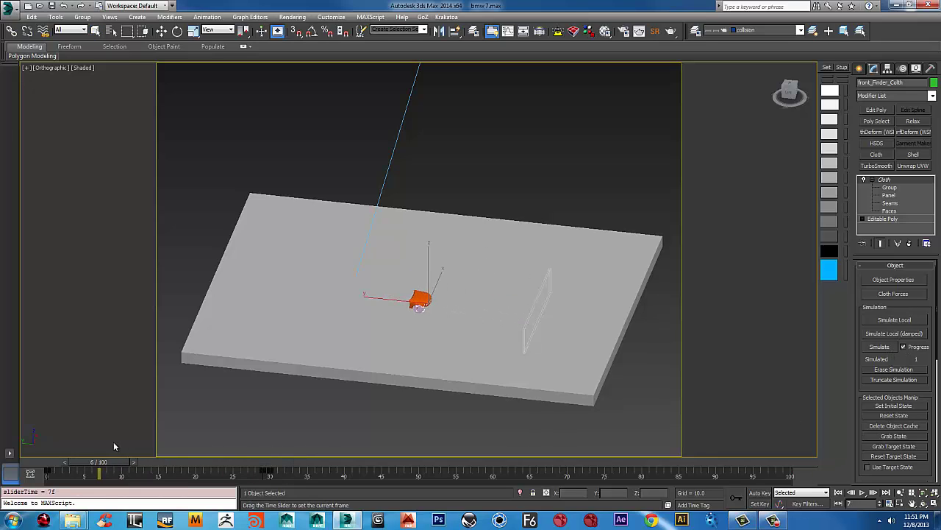
key(q)
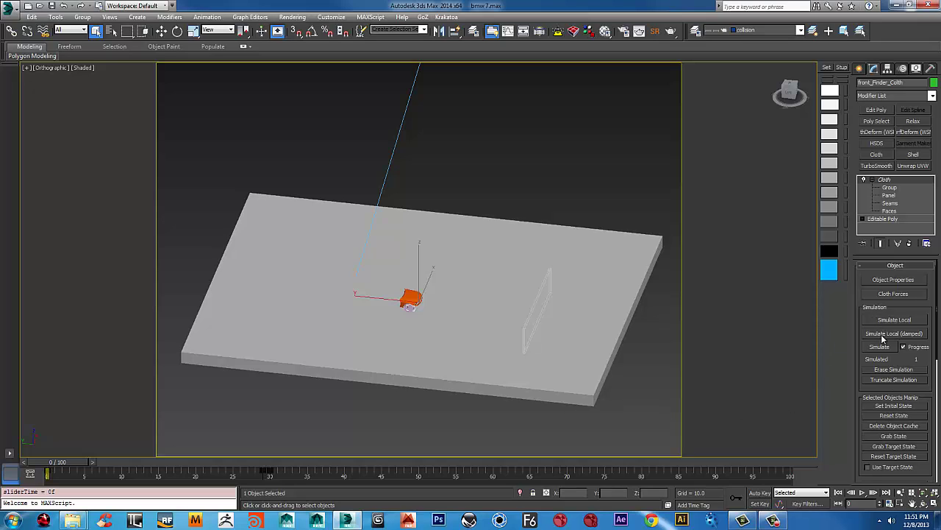
click(899, 371)
click(894, 417)
Step: Set the simulation start frame to 0 and run the Cloth simulation for a few frames, cancelling it at frame 5
scroll(934, 362, down, 5)
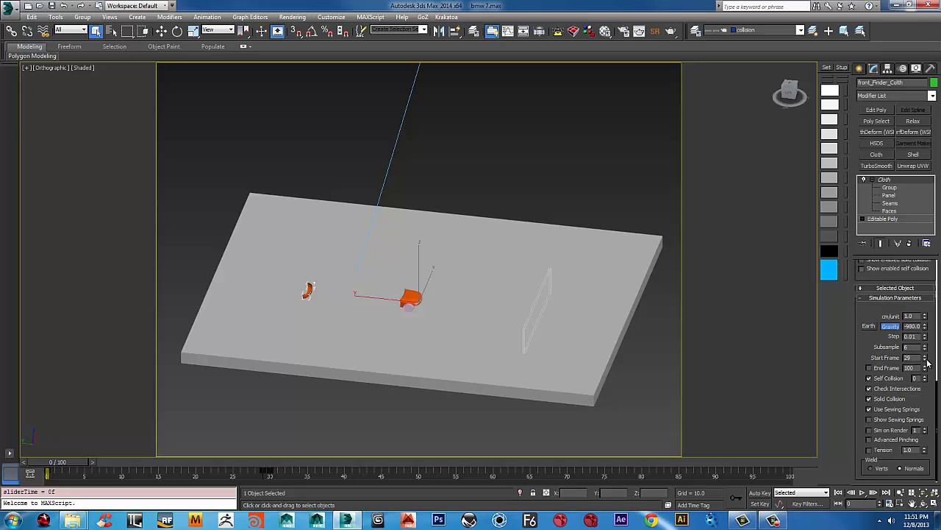
right_click(926, 359)
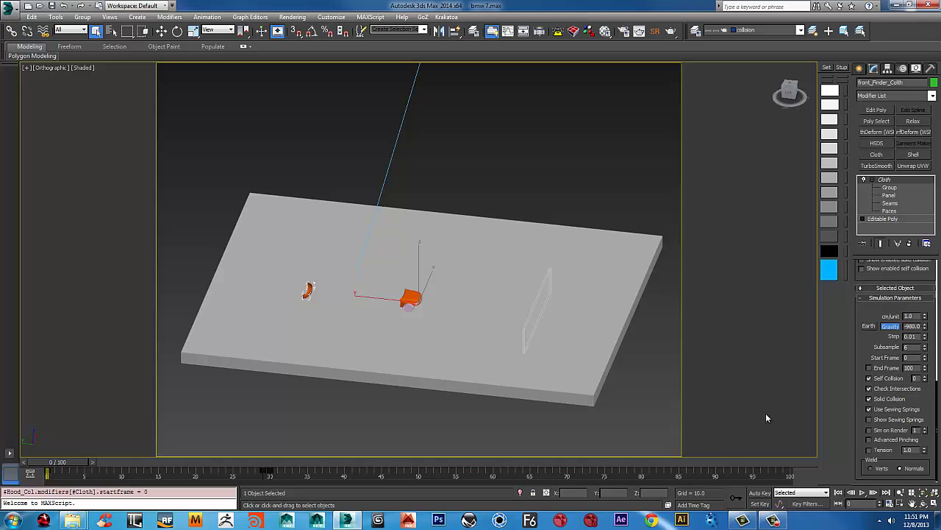
scroll(874, 307, up, 5)
click(879, 296)
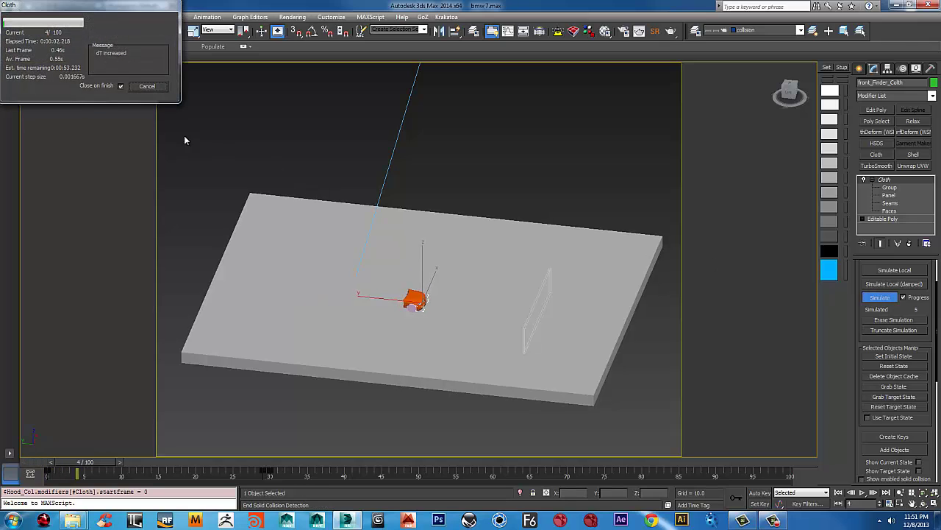
click(147, 86)
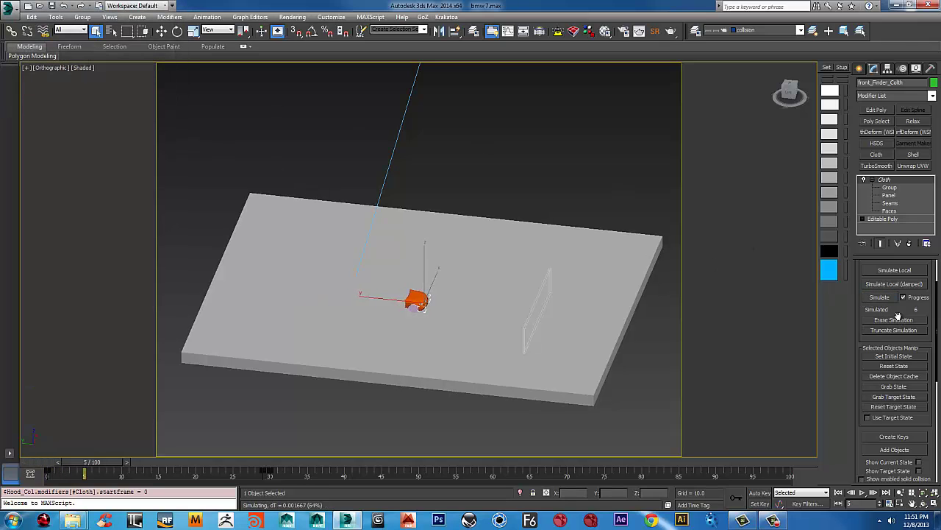
Step: Set the fender's current simulated shape as its initial state, then erase the simulation and go back to frame 0
mouse_move(897, 313)
mouse_down()
mouse_move(897, 240)
mouse_move(895, 302)
mouse_up()
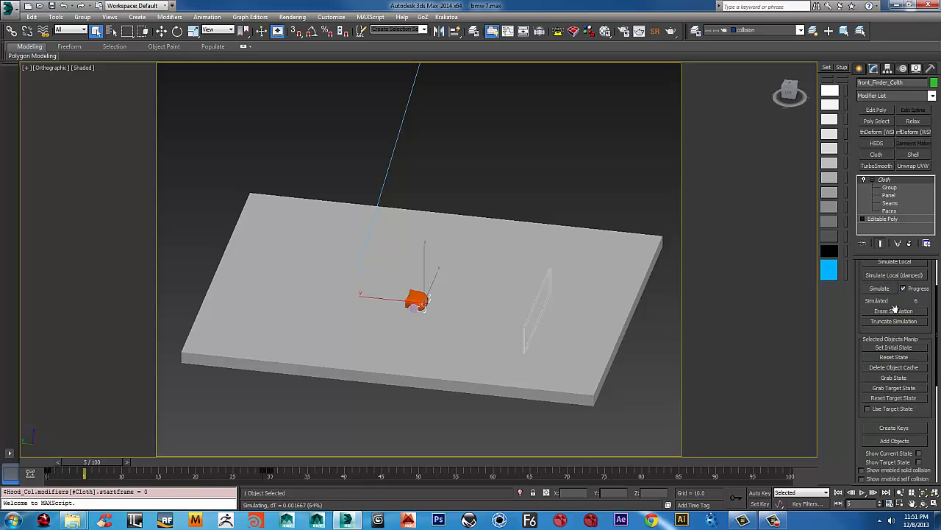
click(889, 348)
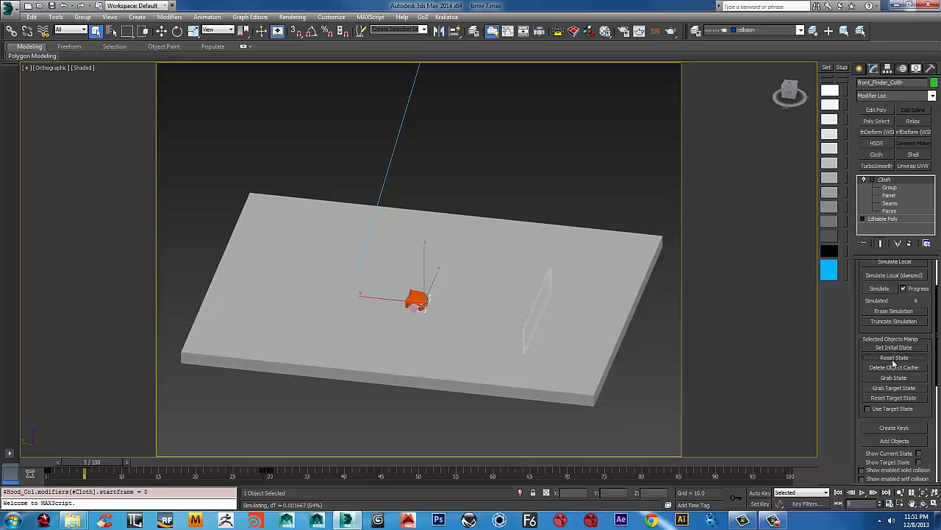
click(900, 315)
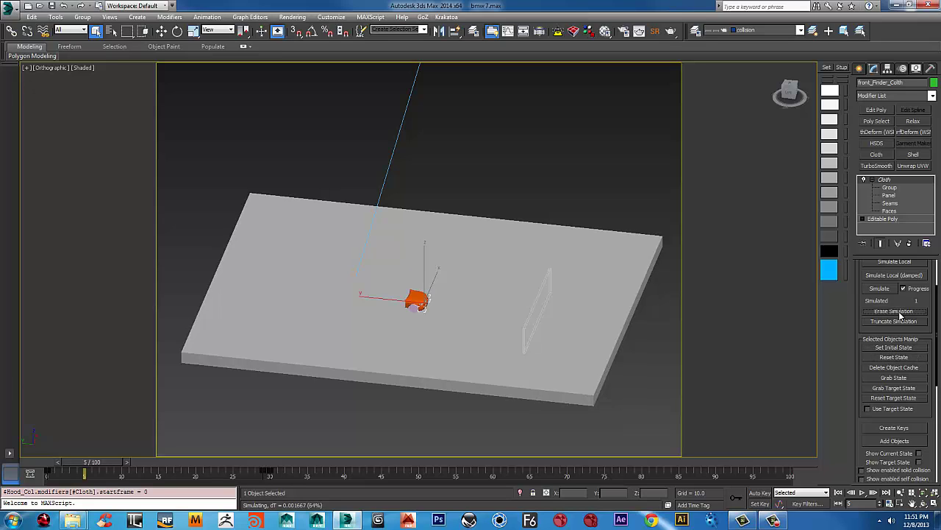
drag(85, 462, 1, 452)
key(q)
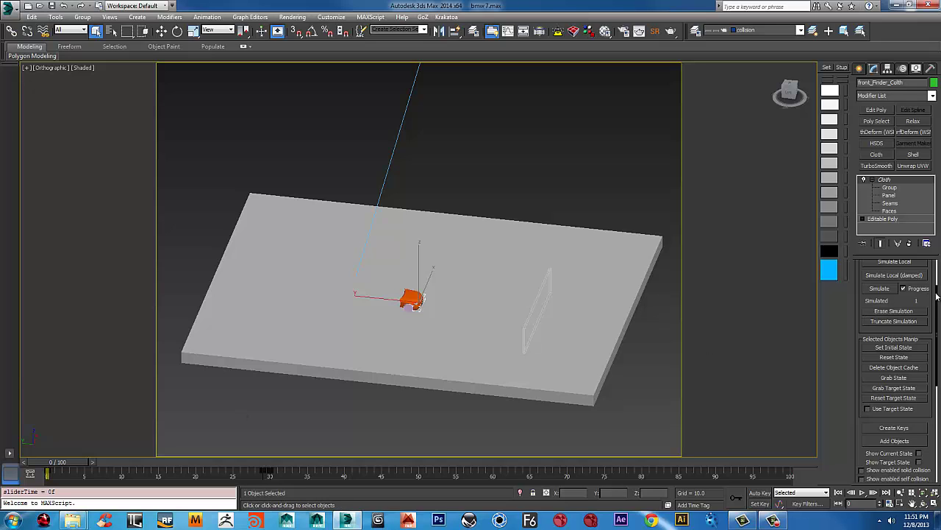
Step: Set the simulation start frame to 23 and run the Cloth simulation
drag(937, 294, 912, 360)
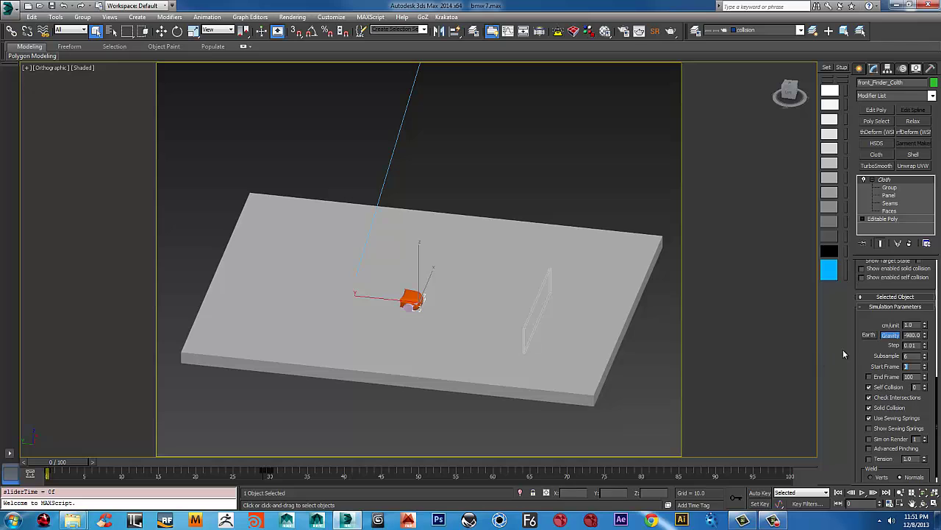
text(23)
key(Return)
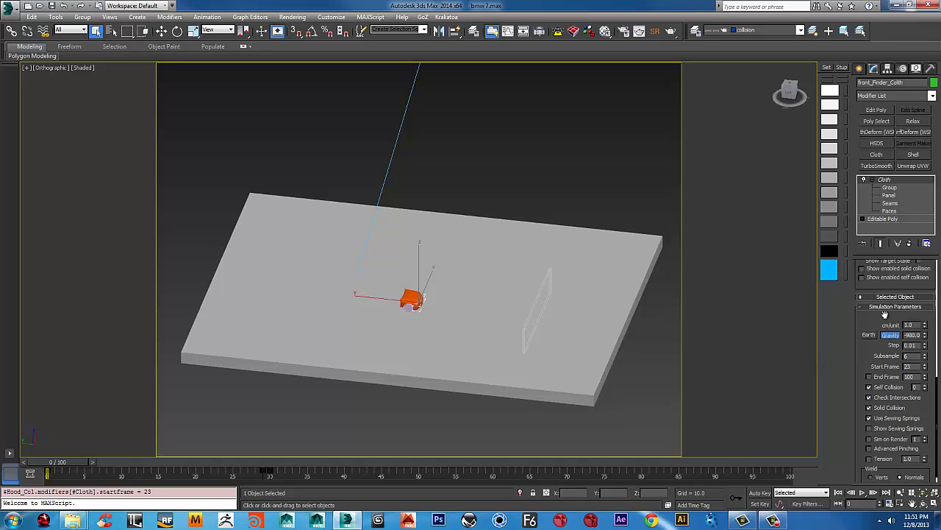
scroll(885, 315, up, 5)
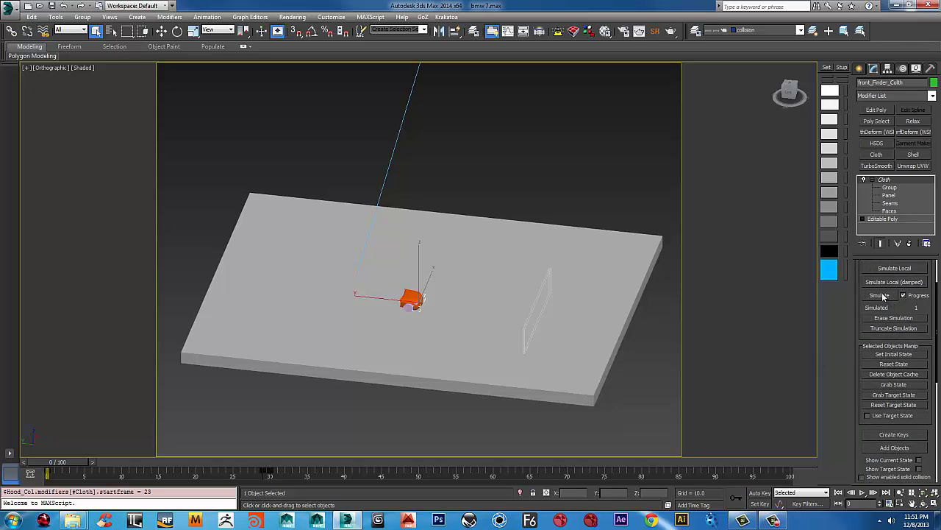
click(881, 295)
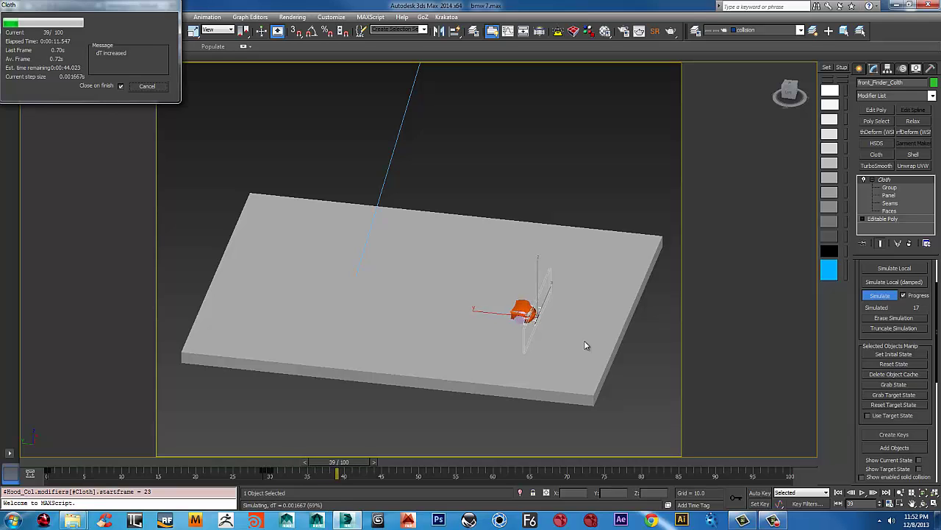
Step: Cancel the running Cloth simulation at frame 43, then erase it and go back to frame 6
click(147, 86)
scroll(498, 351, up, 5)
middle_drag(498, 351, 498, 395)
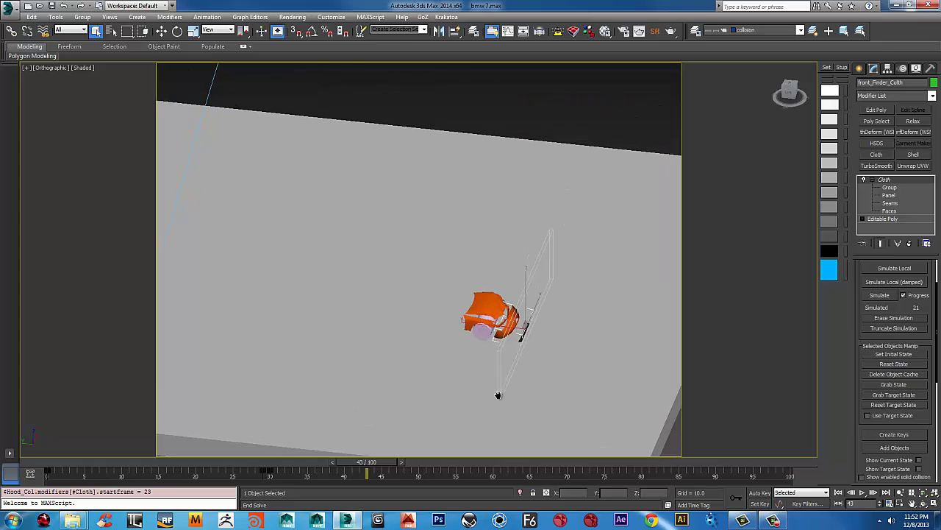
scroll(546, 336, up, 3)
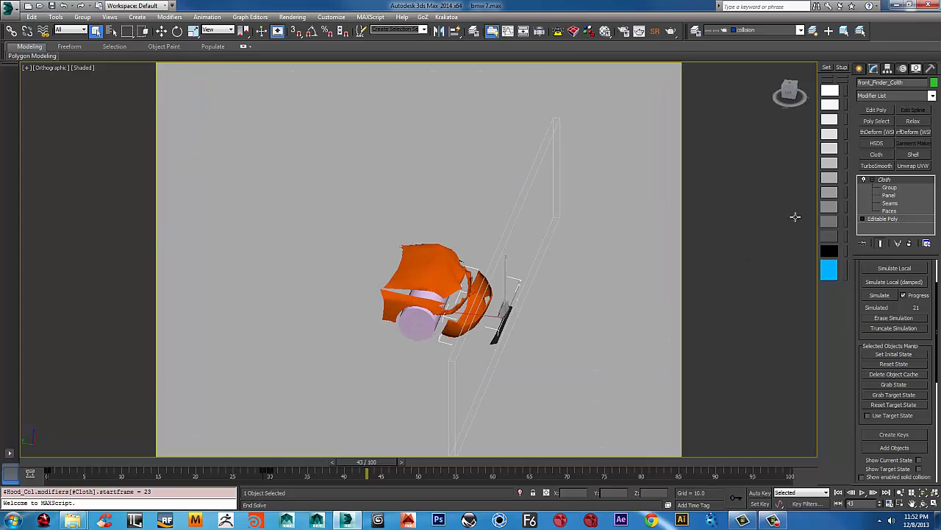
click(905, 319)
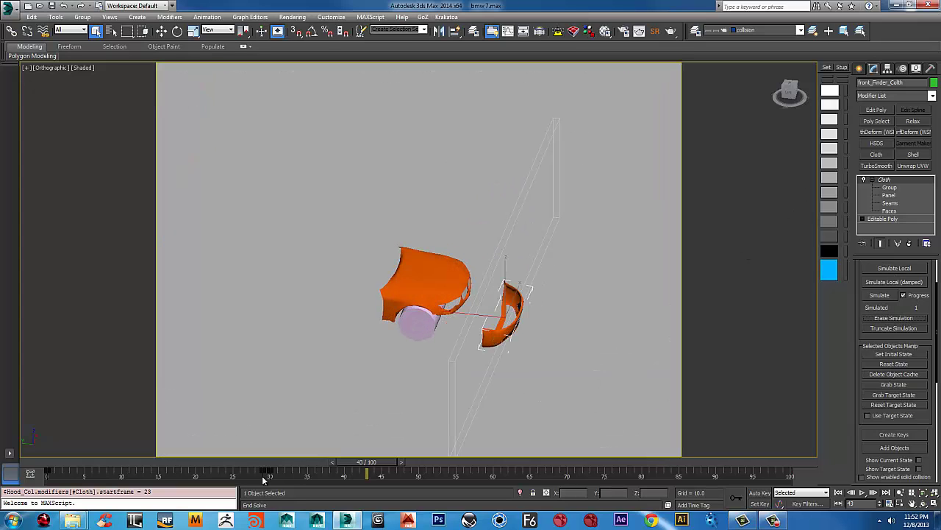
drag(373, 462, 102, 461)
Step: Review the collision properties of Wall_Cloth_col in the Cloth object properties
scroll(393, 345, down, 5)
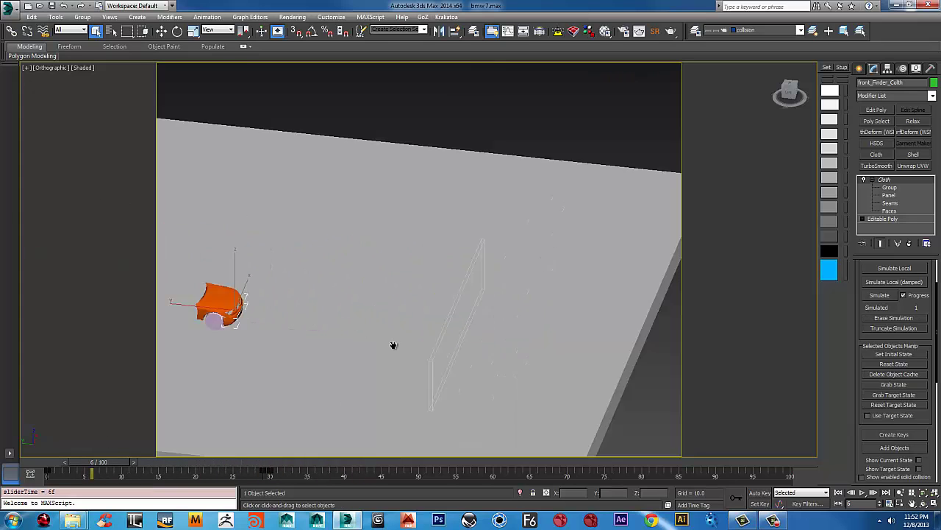
scroll(393, 346, up, 2)
middle_drag(393, 346, 469, 345)
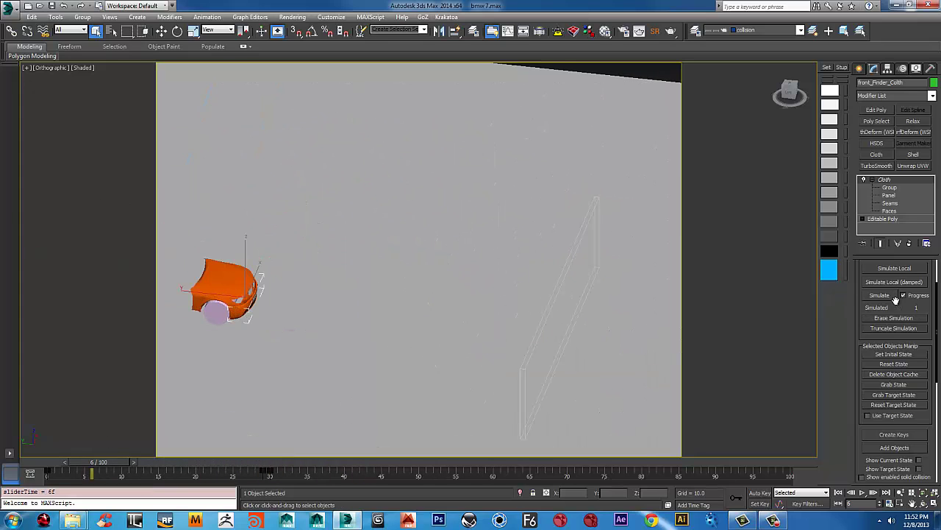
scroll(895, 298, up, 2)
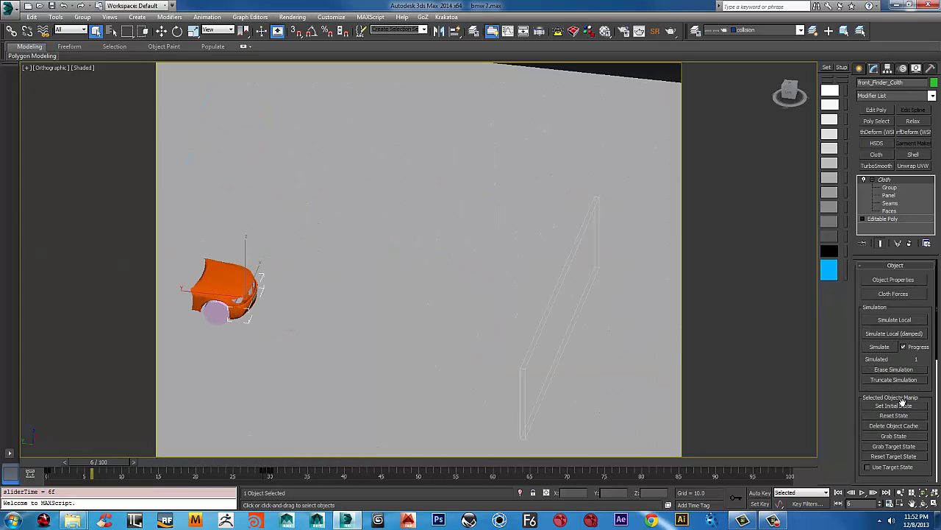
click(894, 281)
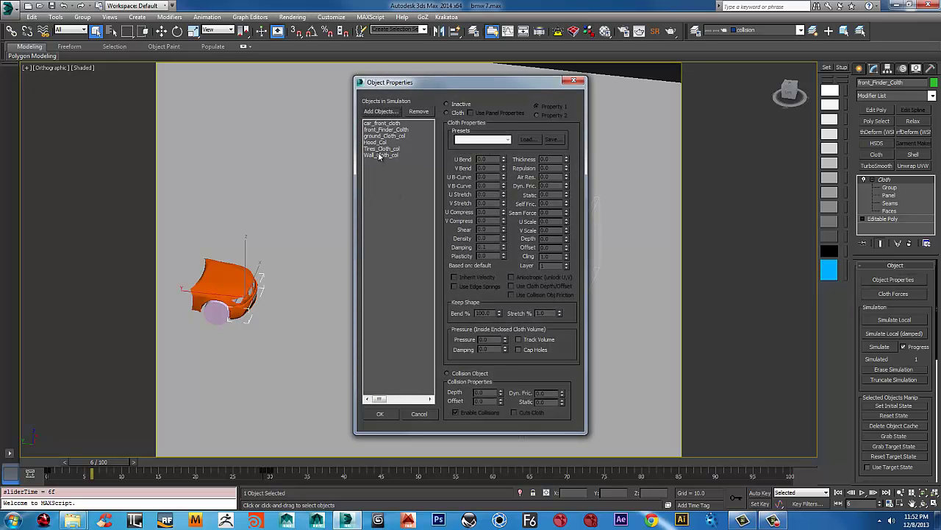
click(381, 156)
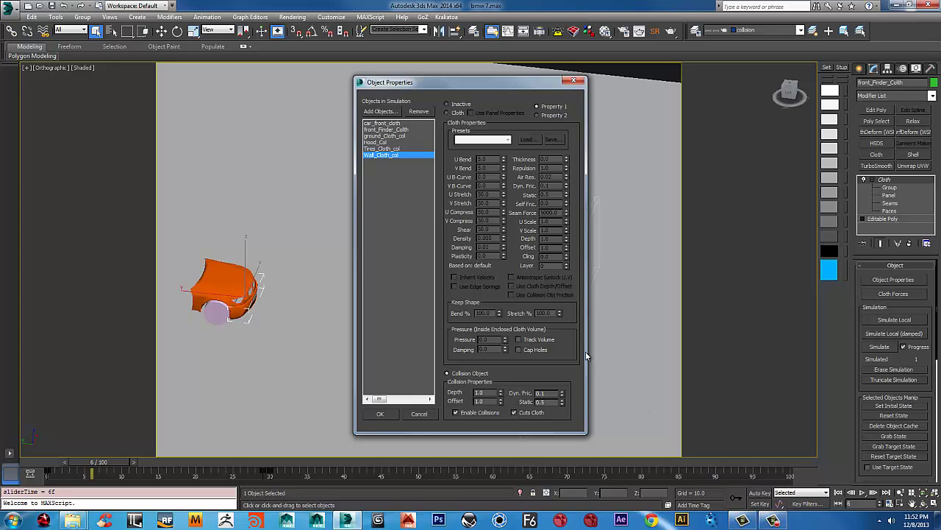
click(381, 414)
Step: Switch the viewport to Perspective and run the Cloth simulation, cancelling it at frame 71
scroll(474, 327, down, 2)
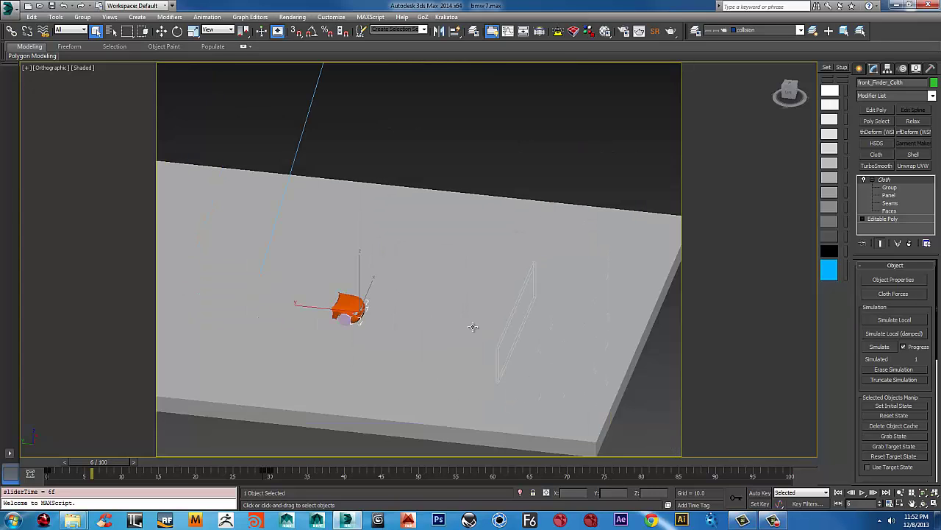
scroll(473, 327, up, 1)
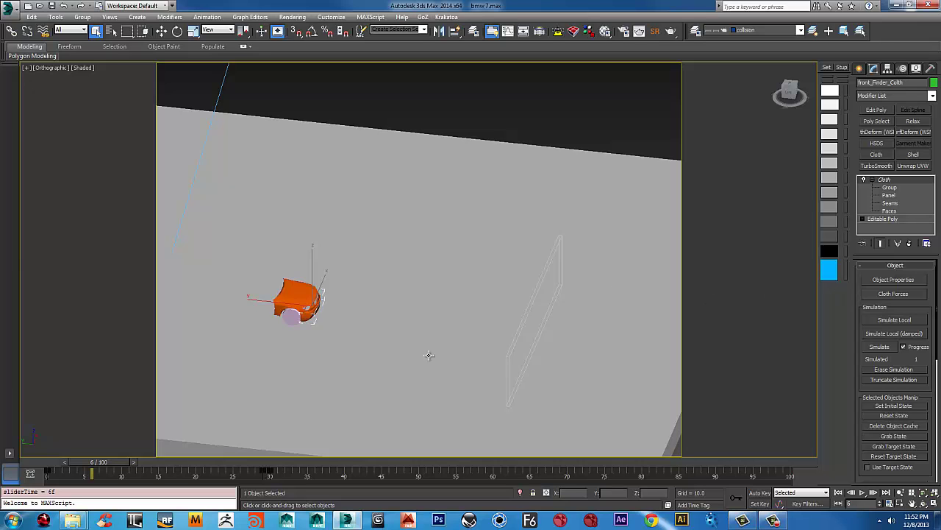
alt+middle_drag(534, 349, 616, 354)
key(p)
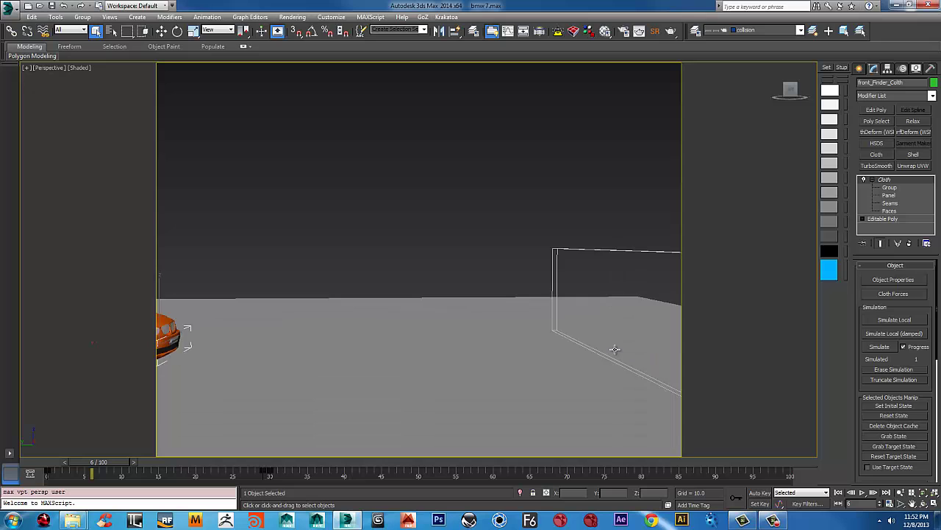
middle_drag(534, 334, 573, 337)
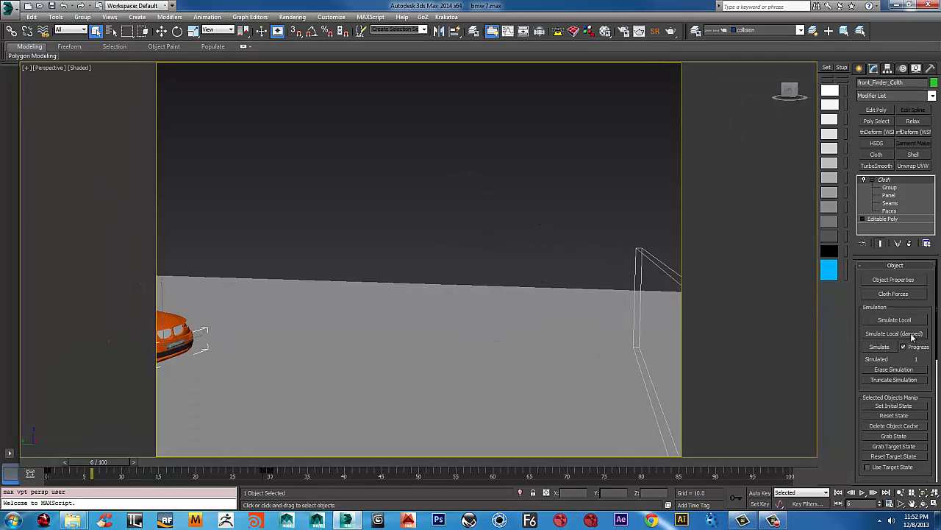
click(883, 347)
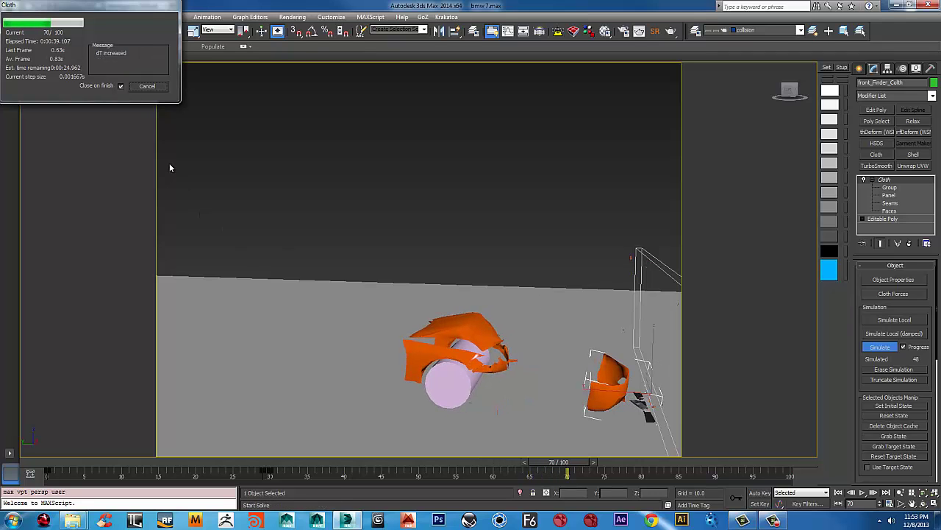
click(145, 84)
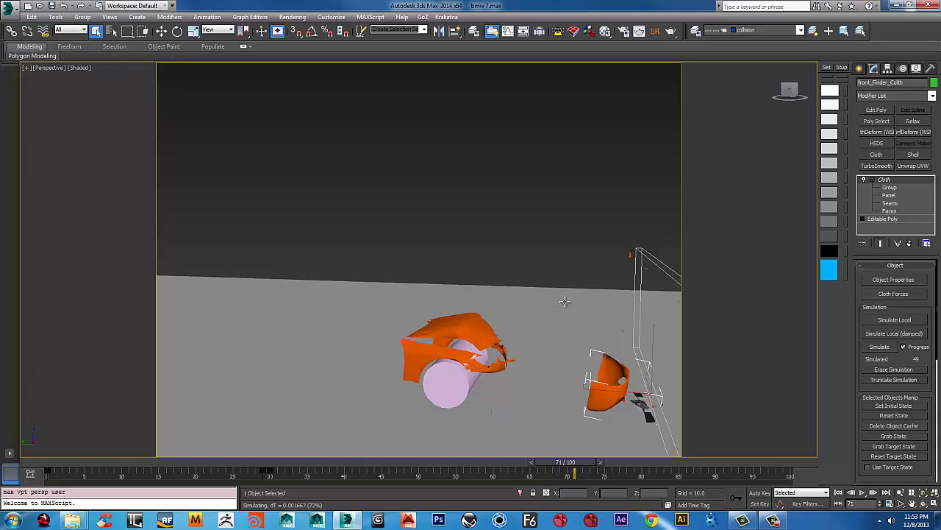
Step: Hide the Tires_Cloth_col object to expose the crumpled hood and torn-off bumper
mouse_move(564, 303)
alt+middle_down()
mouse_move(559, 335)
mouse_move(562, 322)
alt+middle_up()
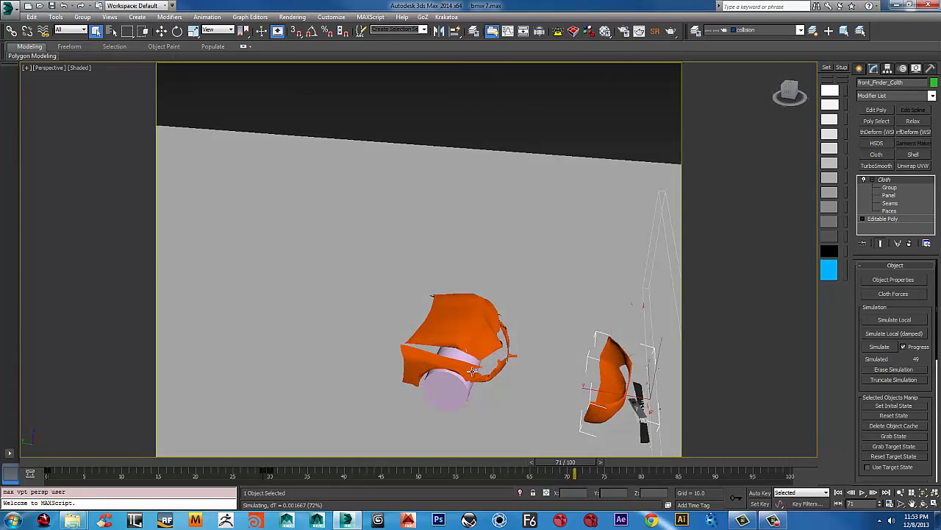
click(448, 359)
right_click(448, 359)
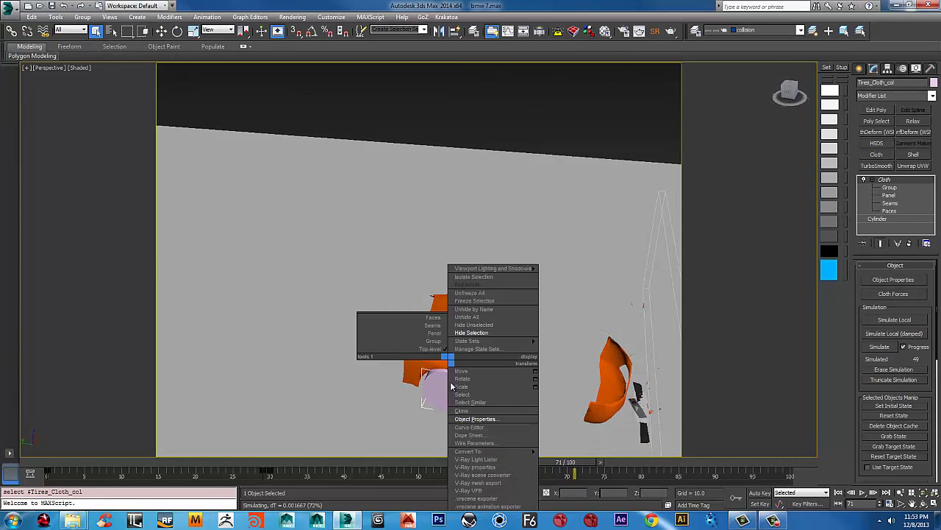
click(482, 333)
alt+middle_drag(482, 333, 399, 442)
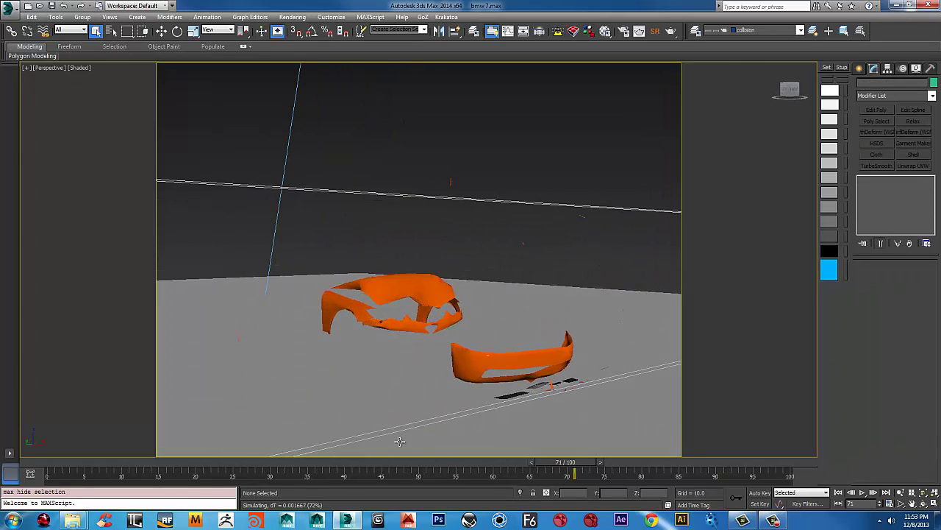
Step: Go to frame 29 and move the wall about 3.15 units along Y toward the car front
drag(524, 464, 277, 410)
scroll(464, 313, down, 5)
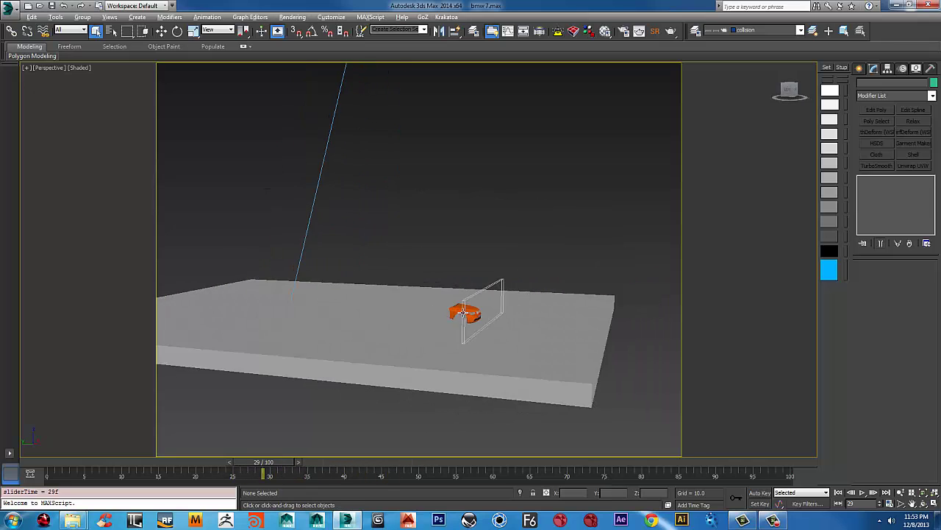
scroll(481, 294, up, 5)
click(494, 280)
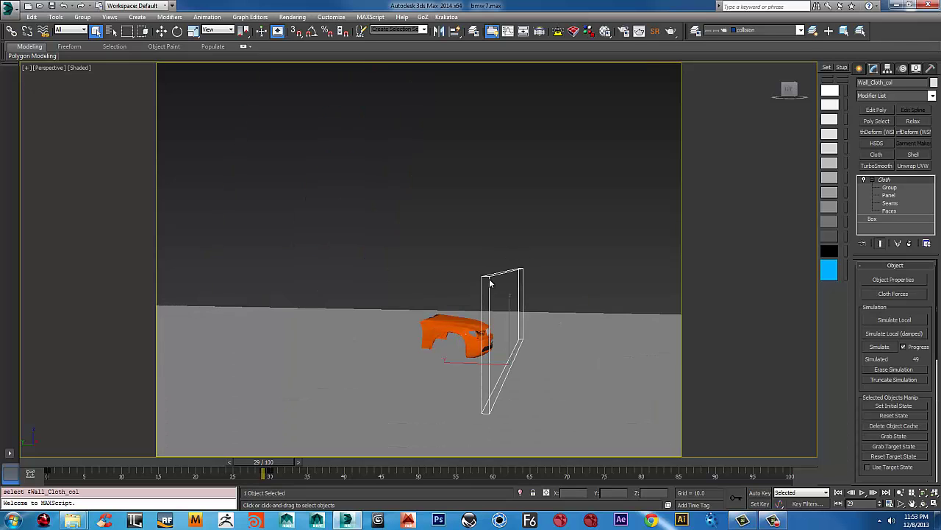
key(w)
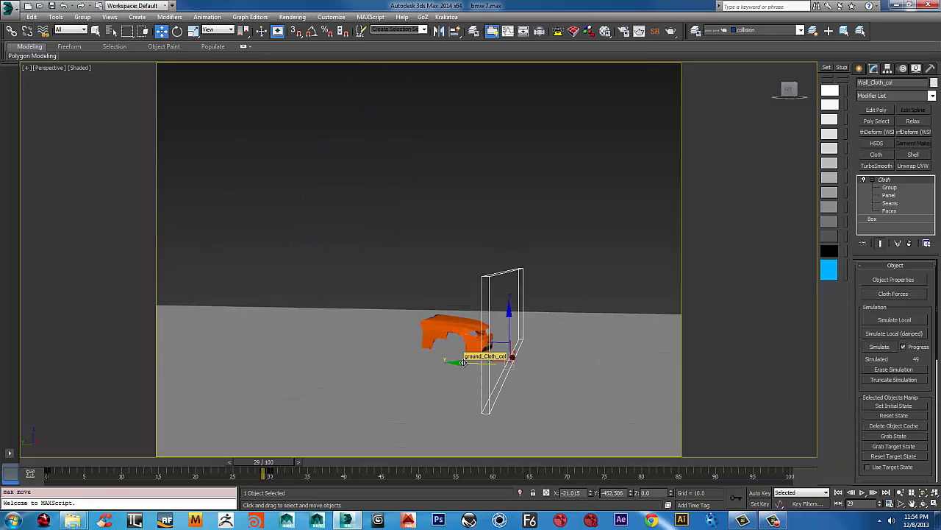
drag(463, 362, 459, 363)
alt+middle_drag(575, 336, 553, 337)
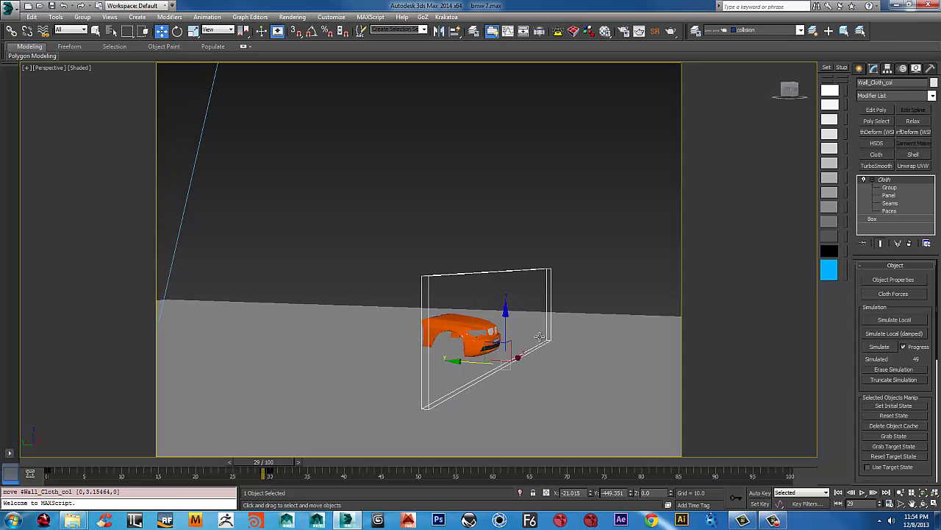
Step: Erase the simulation, return to frame 0 and rerun the Cloth simulation, cancelling it at frame 30
scroll(588, 342, up, 3)
middle_drag(614, 359, 604, 322)
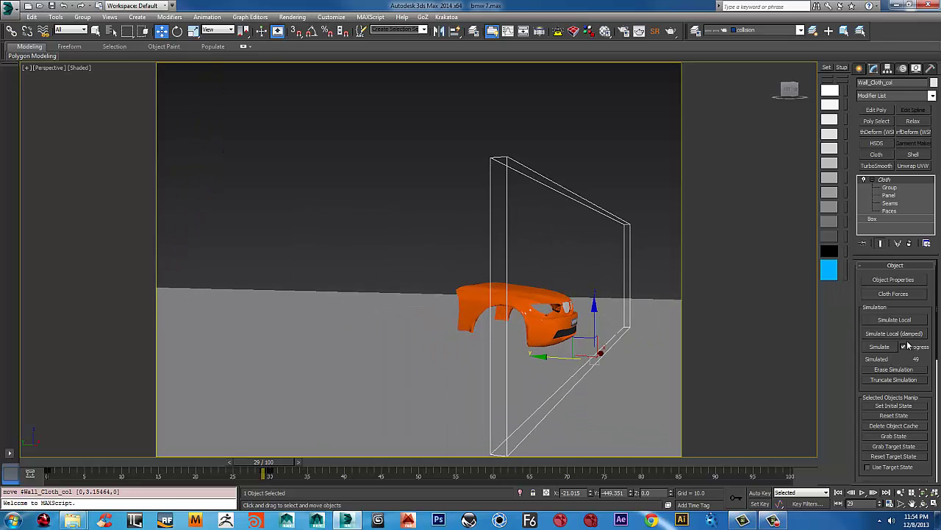
click(889, 370)
click(843, 493)
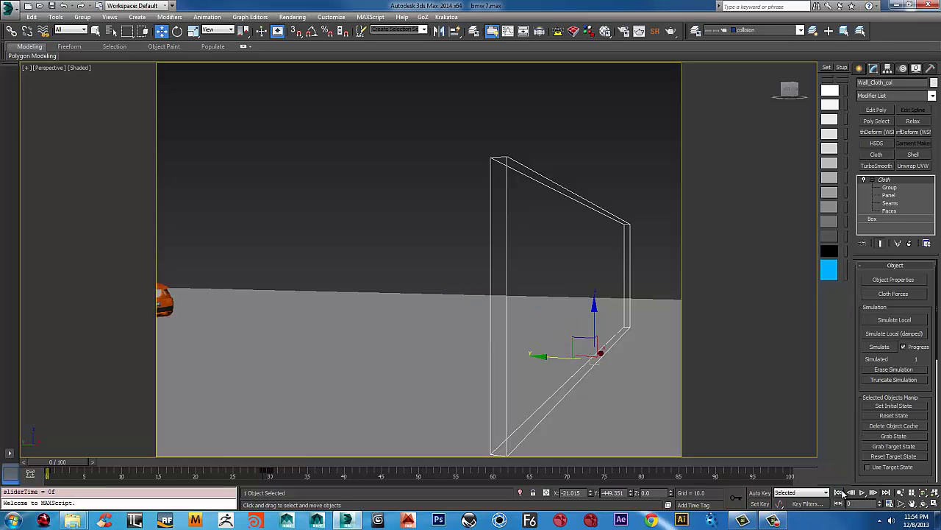
click(889, 350)
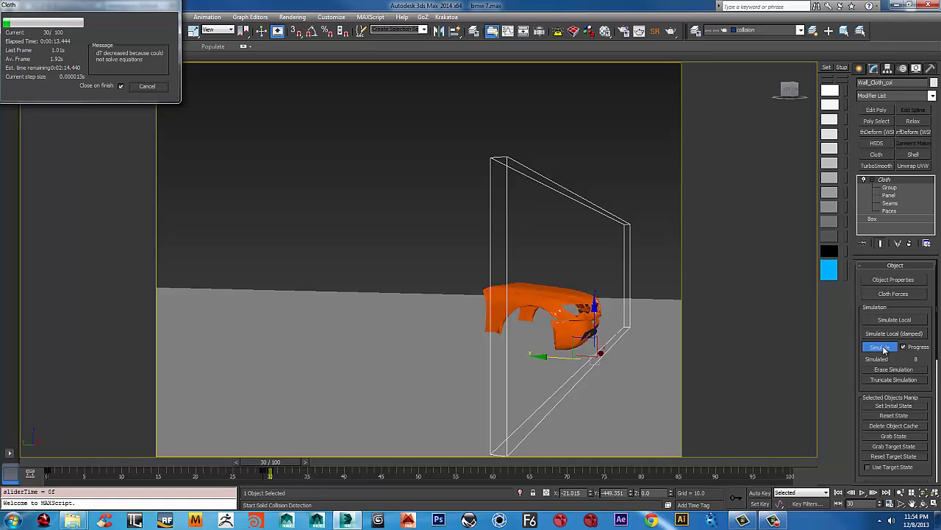
key(Escape)
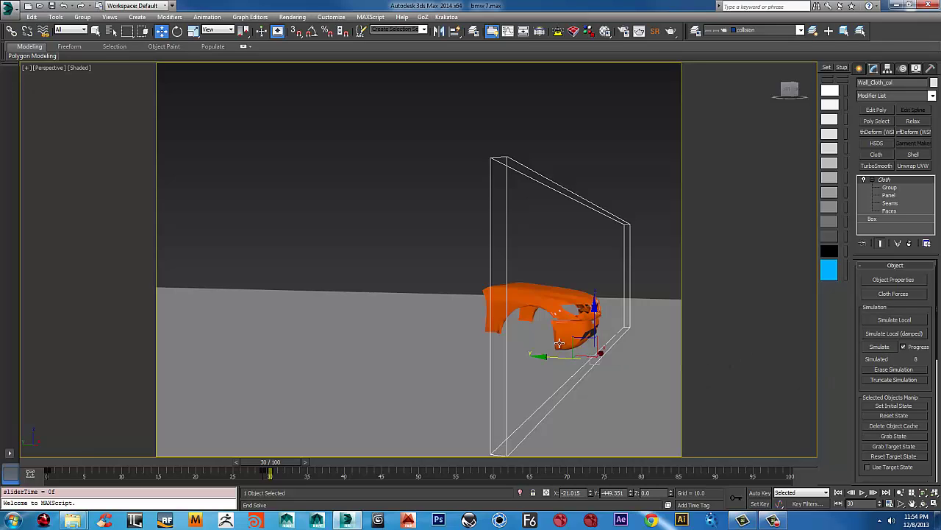
Step: Move the wall about 2.07 units along Y away from the car, then erase and rerun the Cloth simulation, cancelling it at frame 30
drag(541, 357, 544, 358)
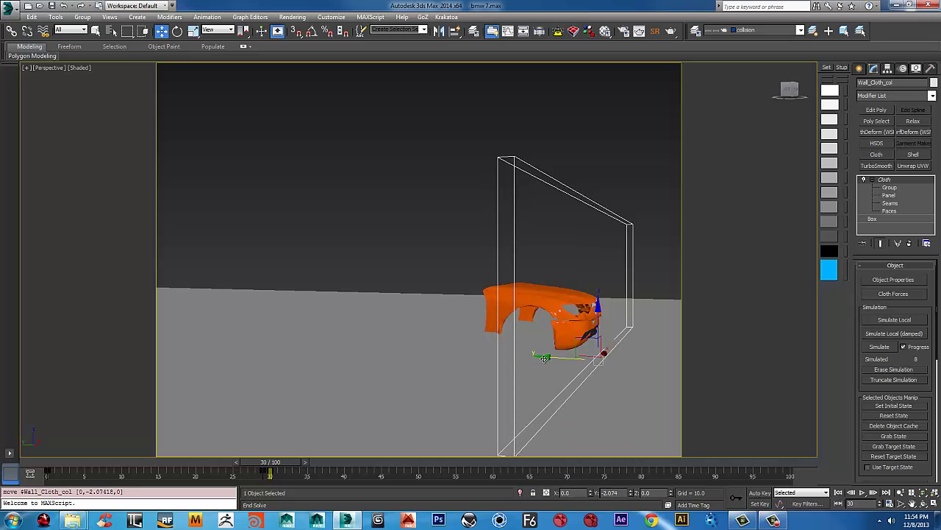
click(901, 370)
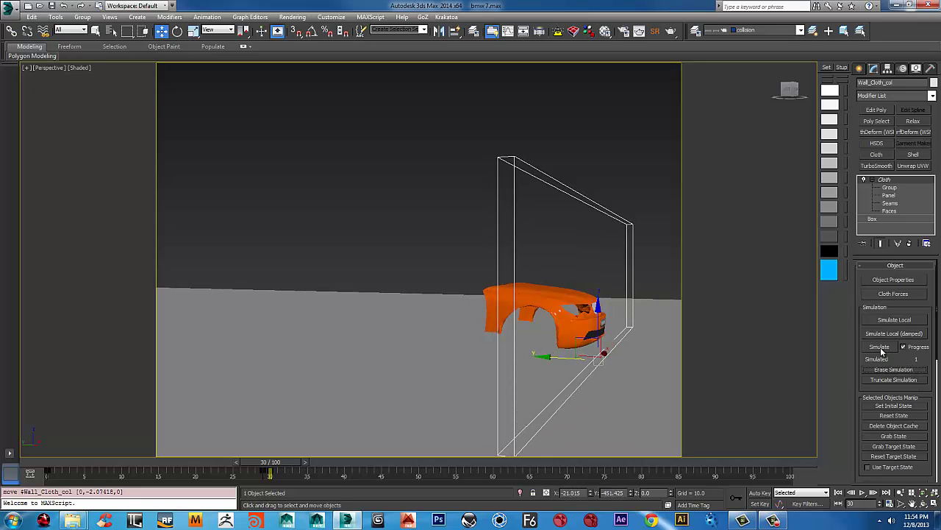
click(881, 352)
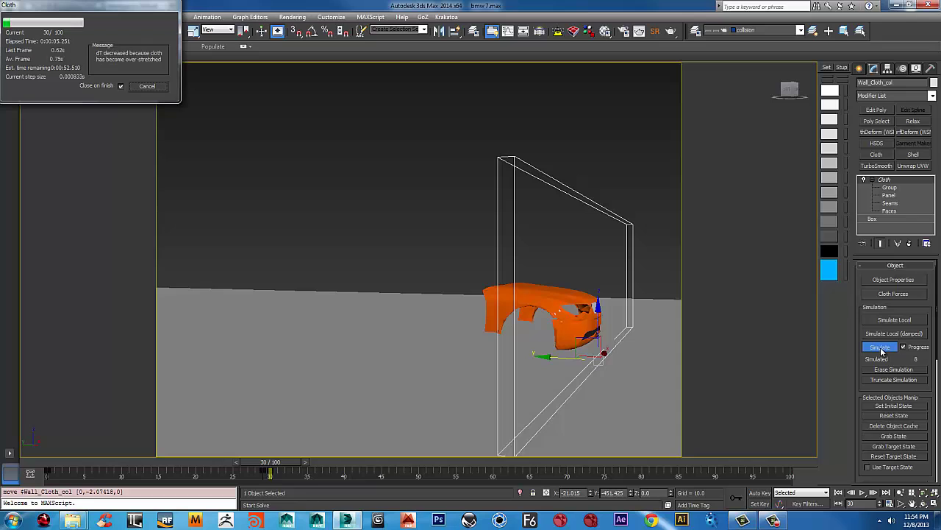
key(Escape)
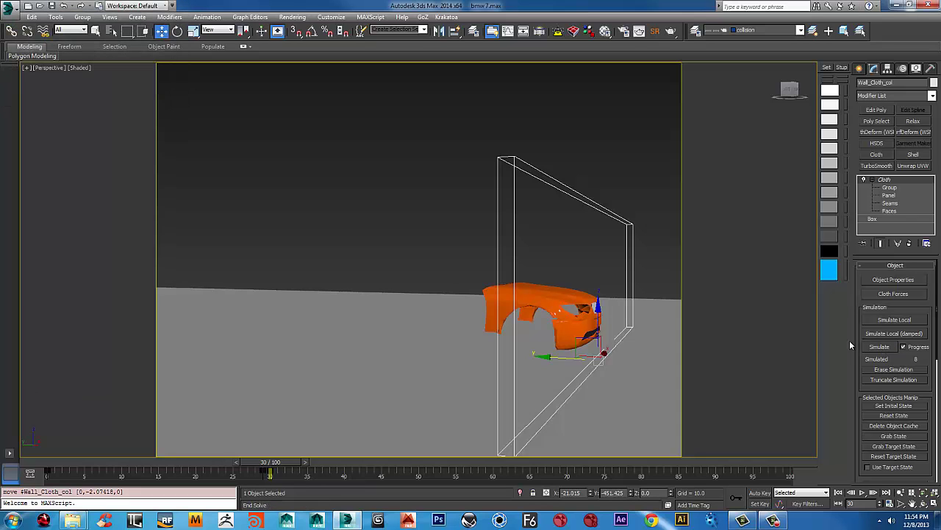
Step: Erase the simulation, reset the wall's state at frame 0 and run the Cloth simulation again, cancelling it at frame 30
alt+middle_drag(693, 328, 659, 327)
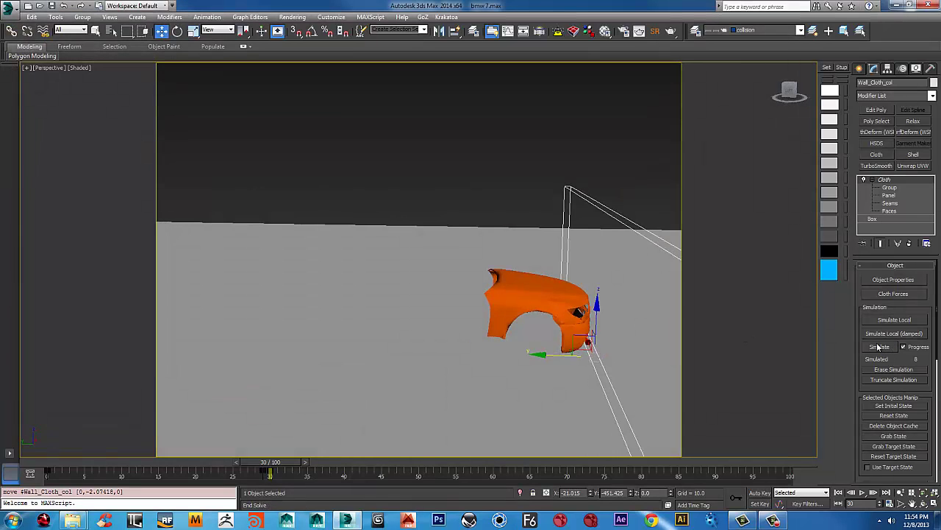
click(897, 369)
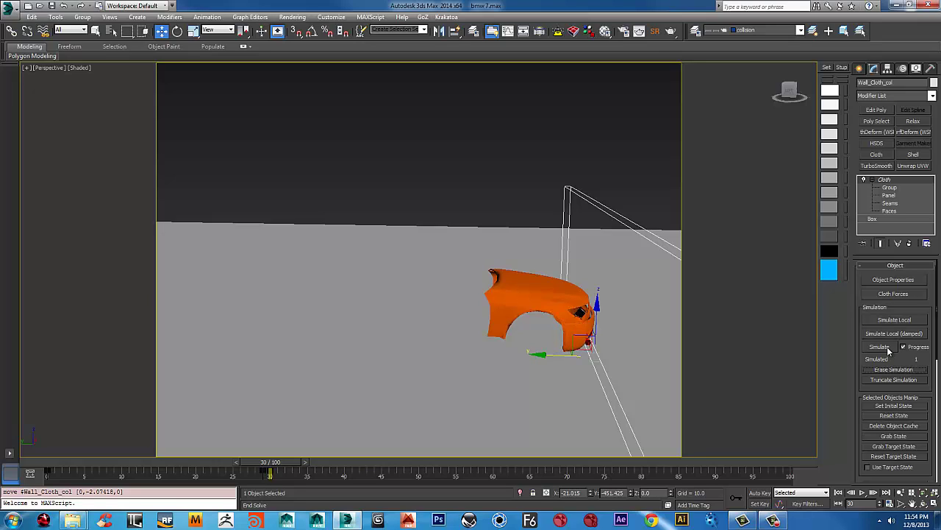
click(892, 416)
click(842, 493)
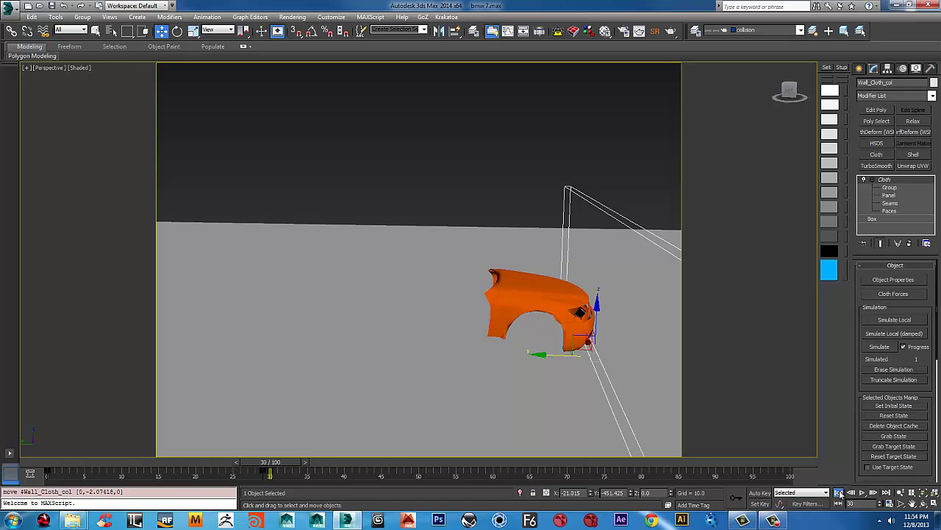
click(880, 347)
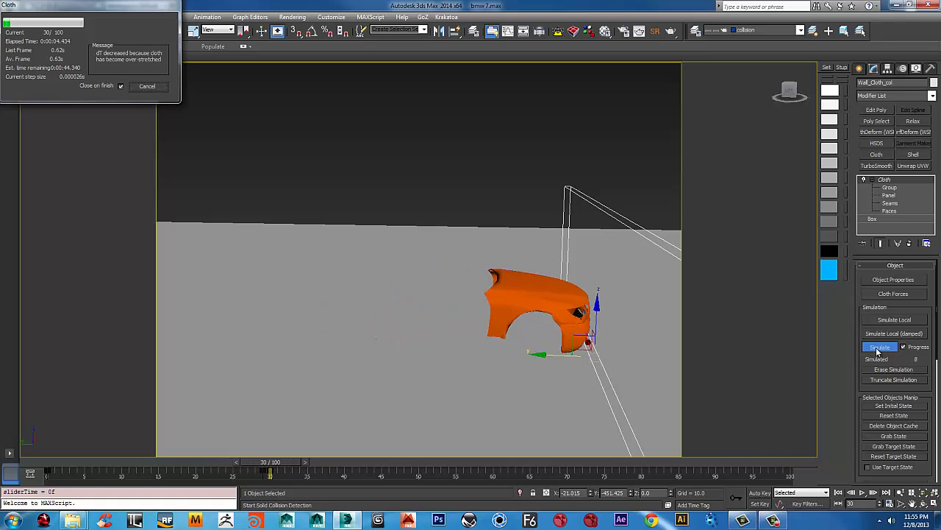
key(Escape)
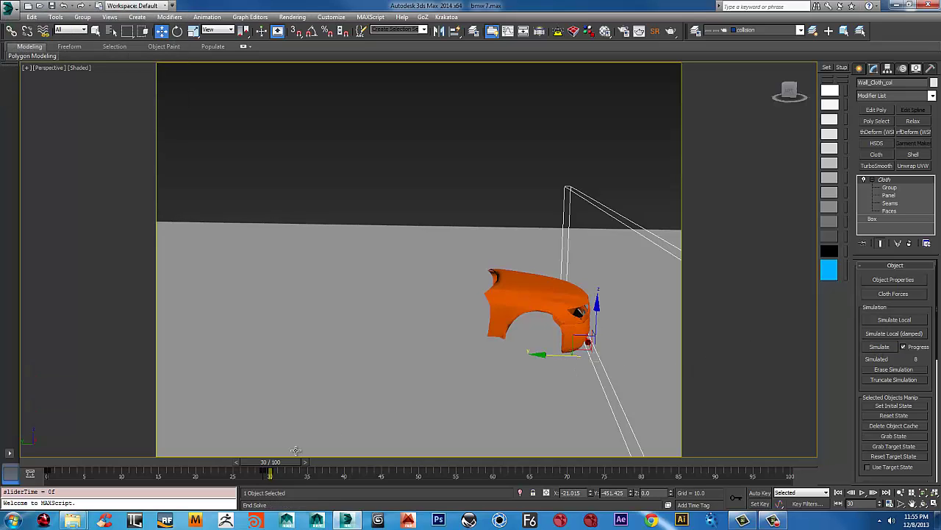
Step: Go to frame 32 and move the wall about 2.72 units along Y away from the car
drag(278, 468, 312, 463)
key(w)
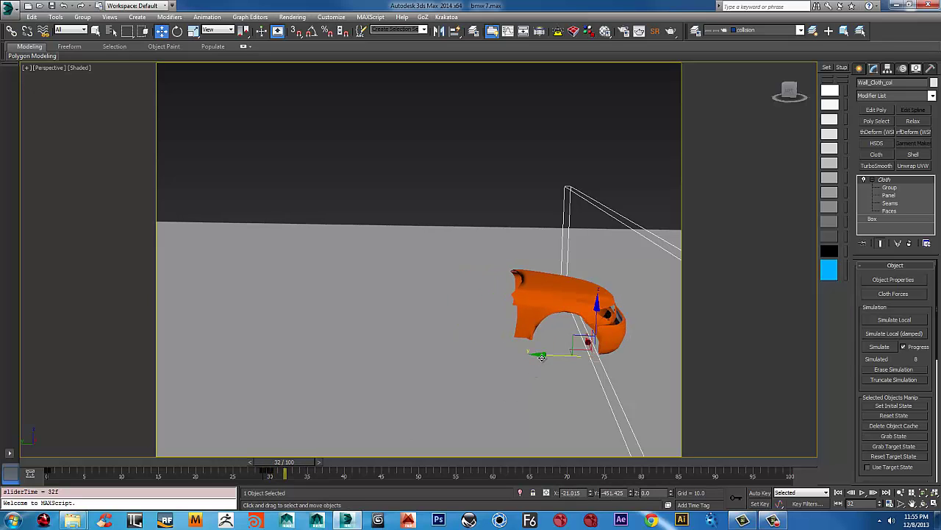
drag(541, 356, 715, 362)
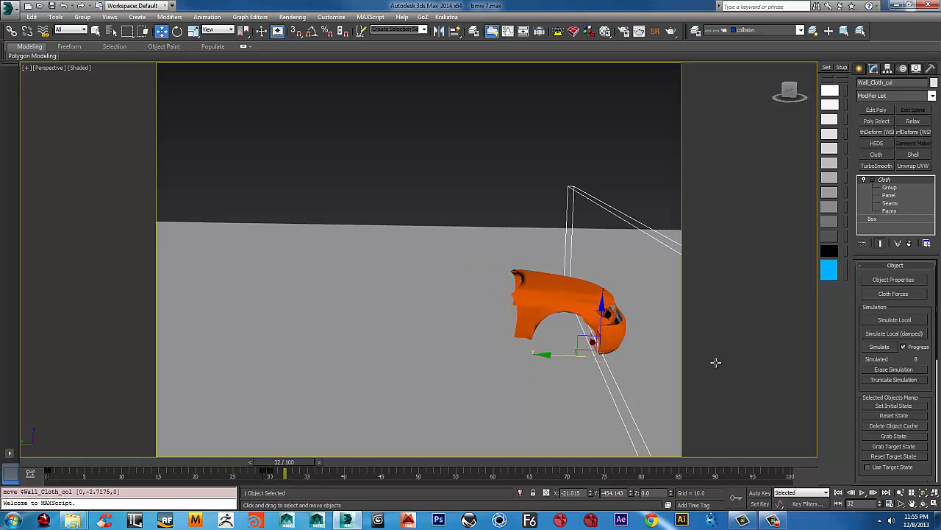
Step: Erase the simulation, reset the wall's state and rerun the Cloth simulation, cancelling it at frame 57
click(892, 370)
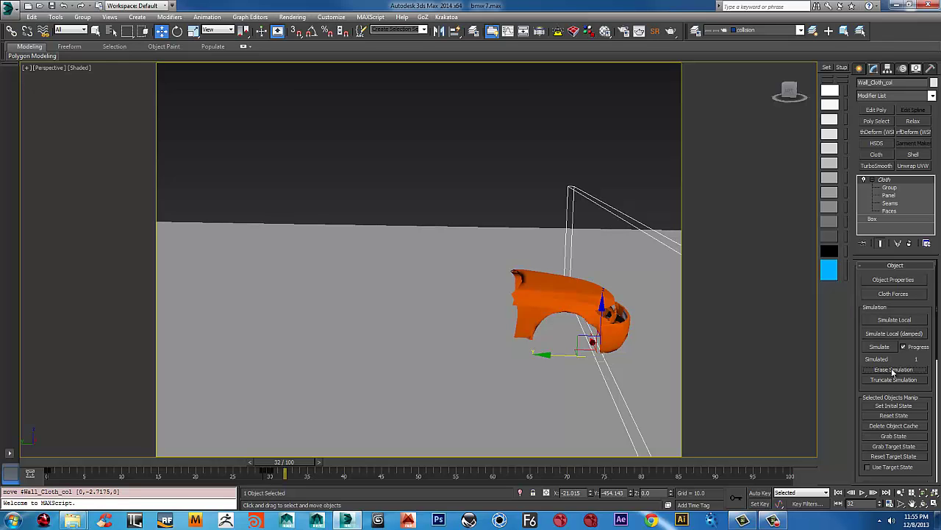
click(901, 416)
click(880, 347)
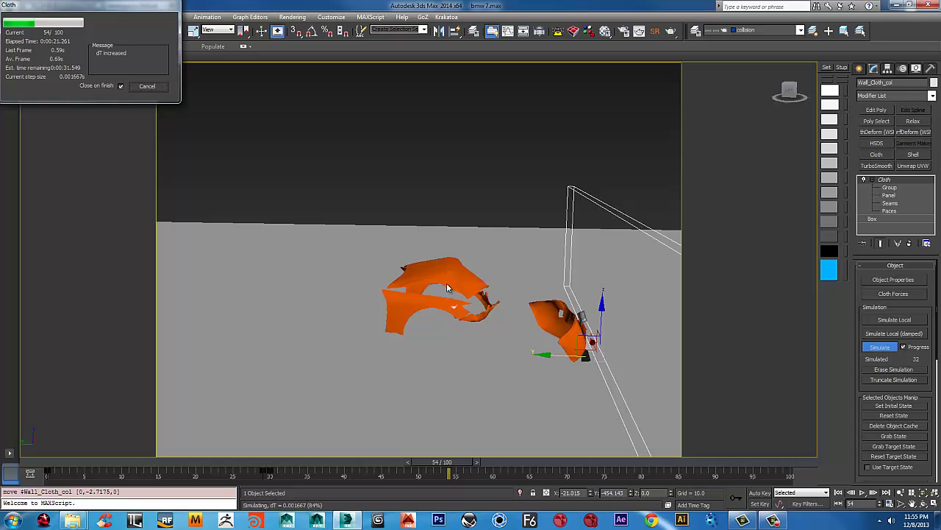
click(147, 87)
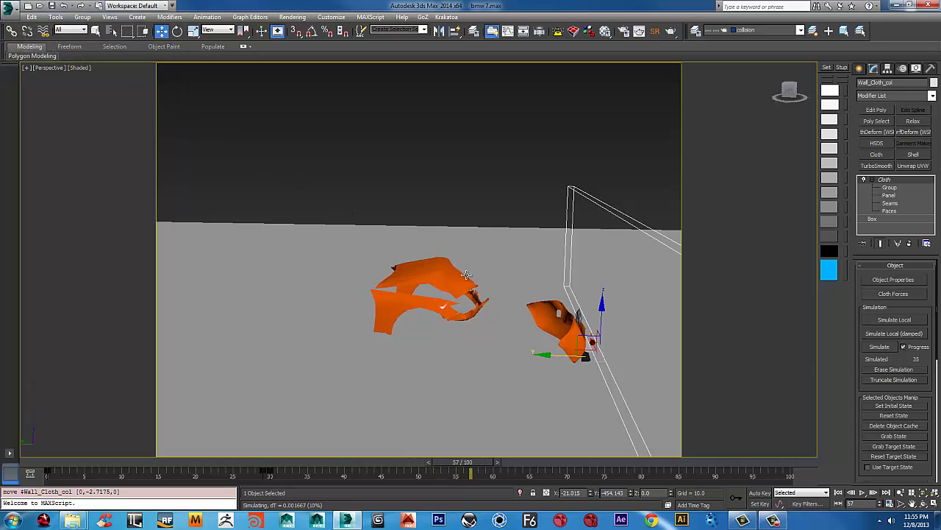
Step: Examine the crumpled hood, fender and torn bumper at frame 57 up close and from the opposite side
alt+middle_drag(466, 274, 319, 265)
scroll(470, 280, up, 5)
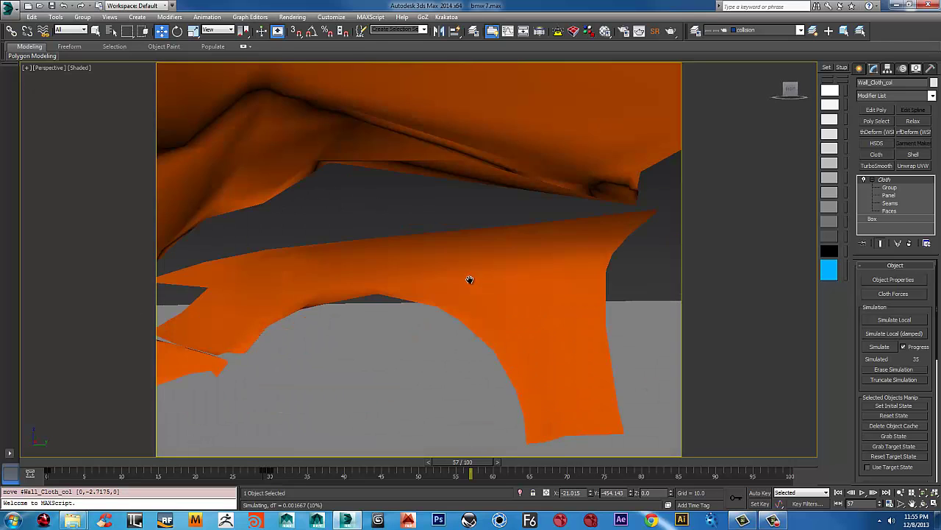
scroll(469, 279, down, 5)
scroll(469, 279, up, 2)
scroll(469, 279, up, 4)
scroll(469, 278, down, 5)
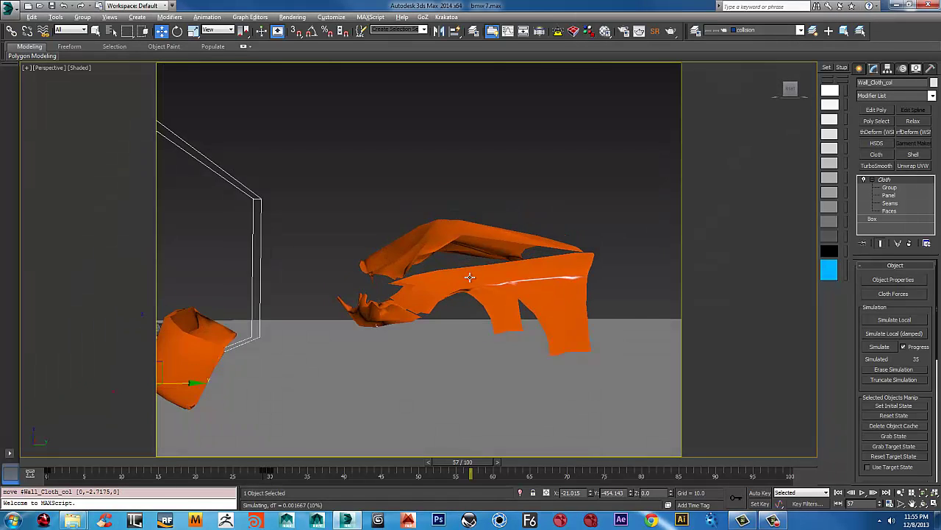
alt+middle_drag(469, 277, 498, 287)
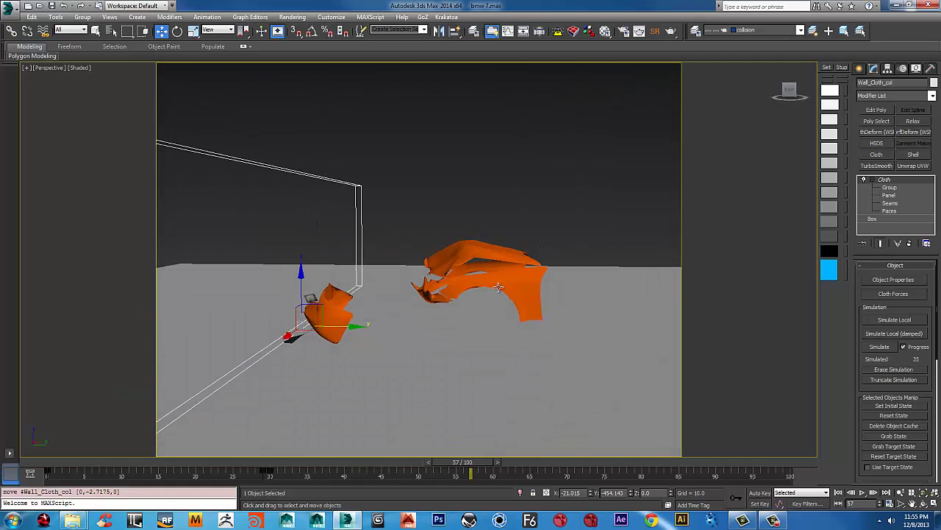
Step: Set the strength of the Cloth modifier's tear1 weld group to 100
click(890, 188)
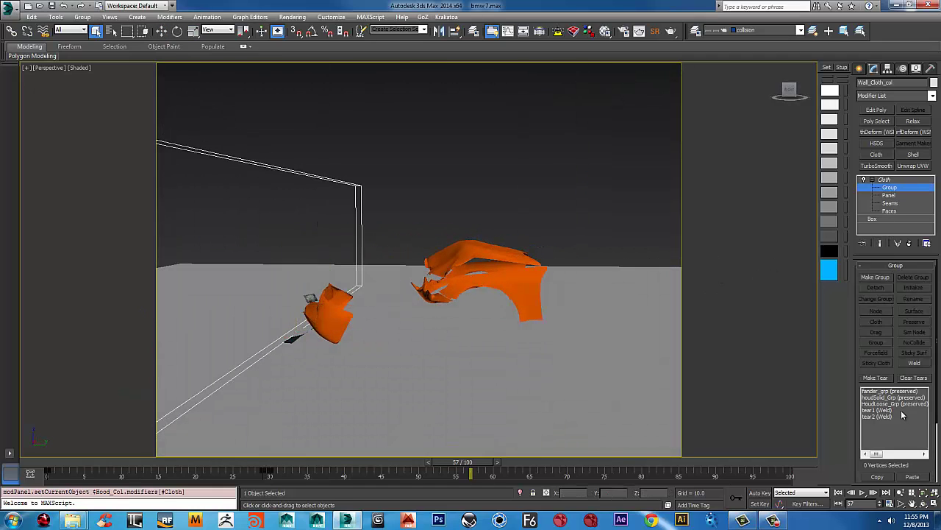
click(901, 410)
drag(890, 364, 892, 338)
alt+middle_drag(486, 280, 467, 272)
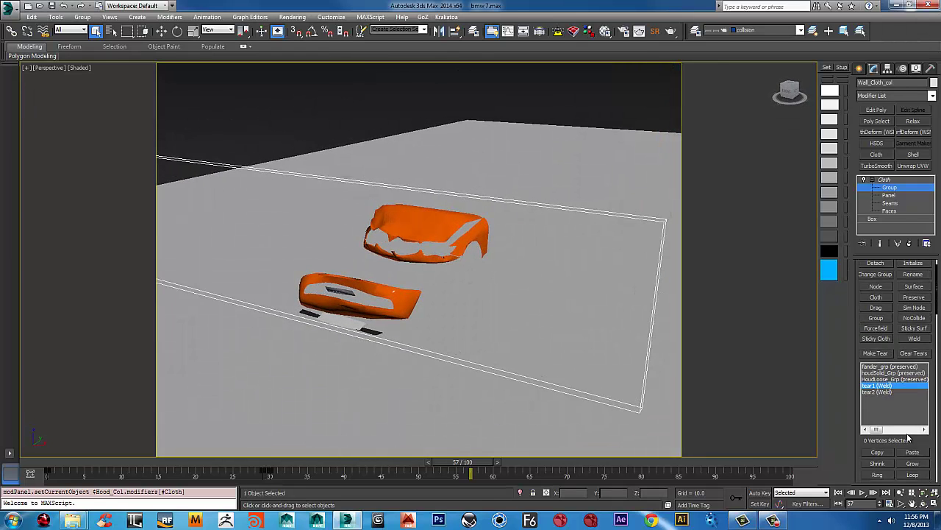
drag(903, 439, 902, 344)
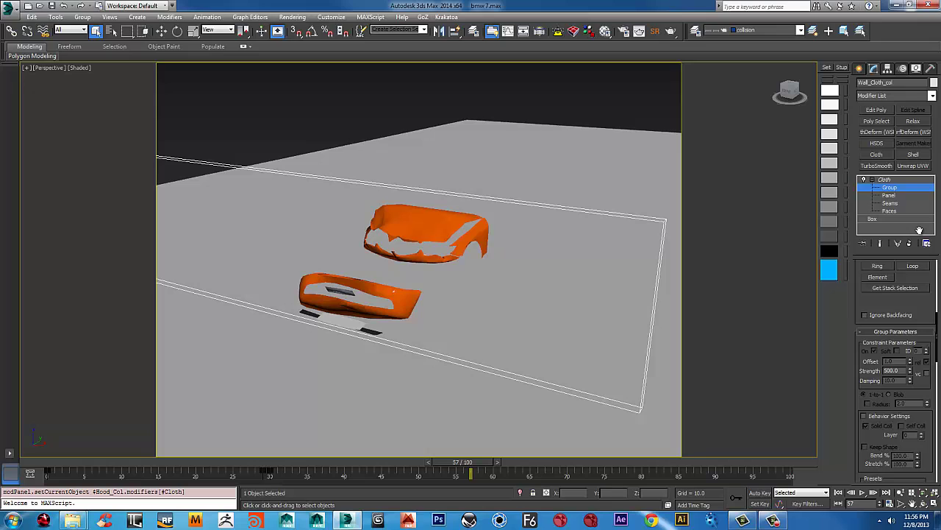
scroll(894, 336, down, 1)
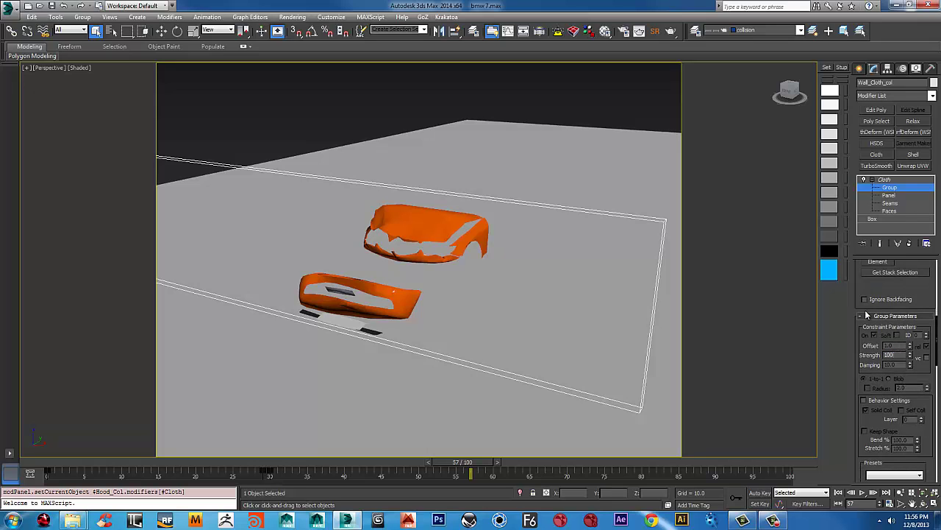
alt+middle_drag(492, 250, 597, 248)
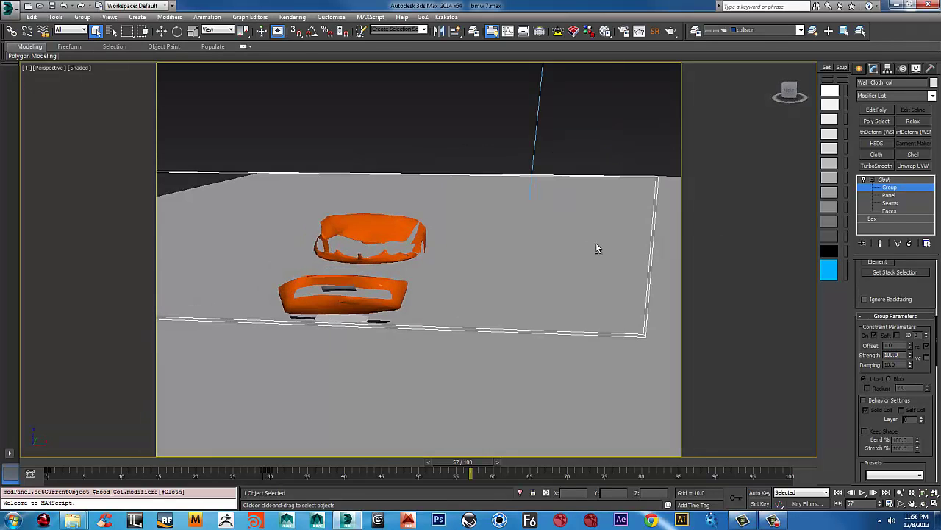
Step: Select the torn-off front_Finder_Colth bumper piece and set the strength of its tear2 weld group to 10
click(859, 69)
click(355, 287)
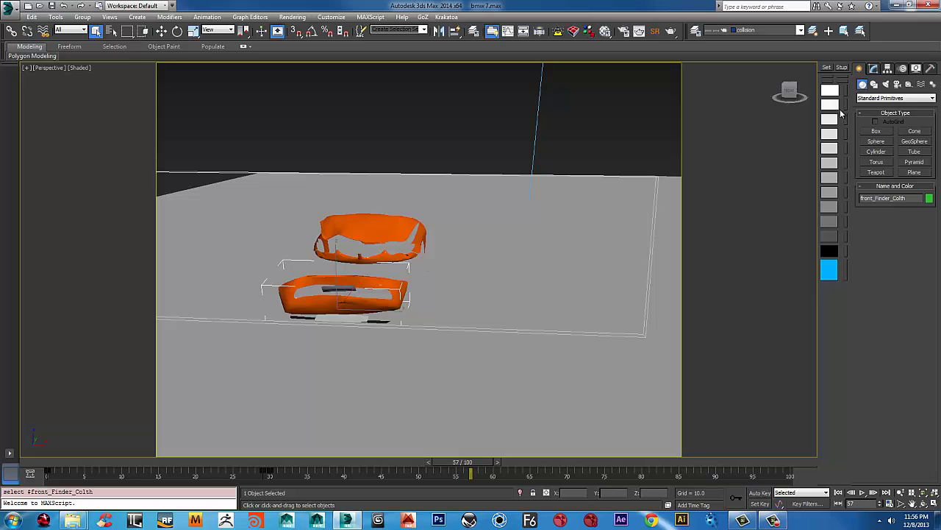
click(872, 69)
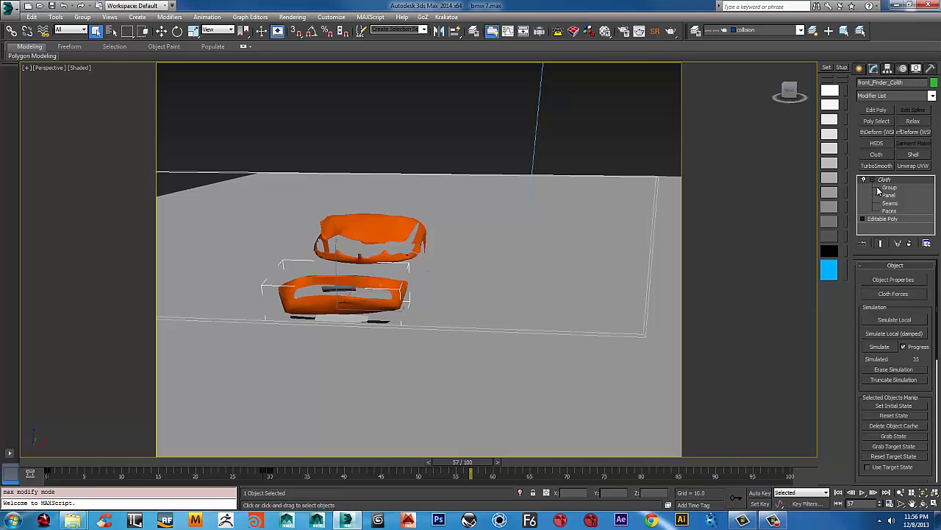
click(888, 188)
click(872, 416)
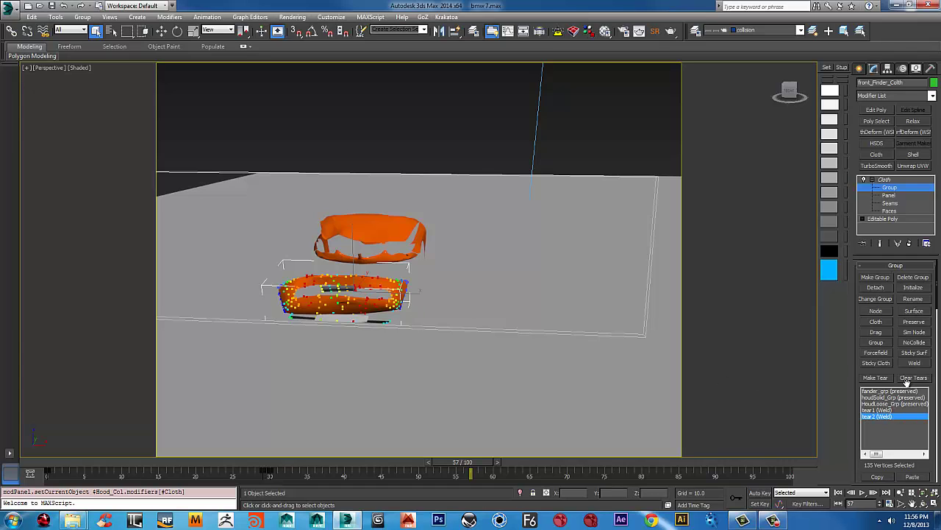
drag(893, 369, 913, 185)
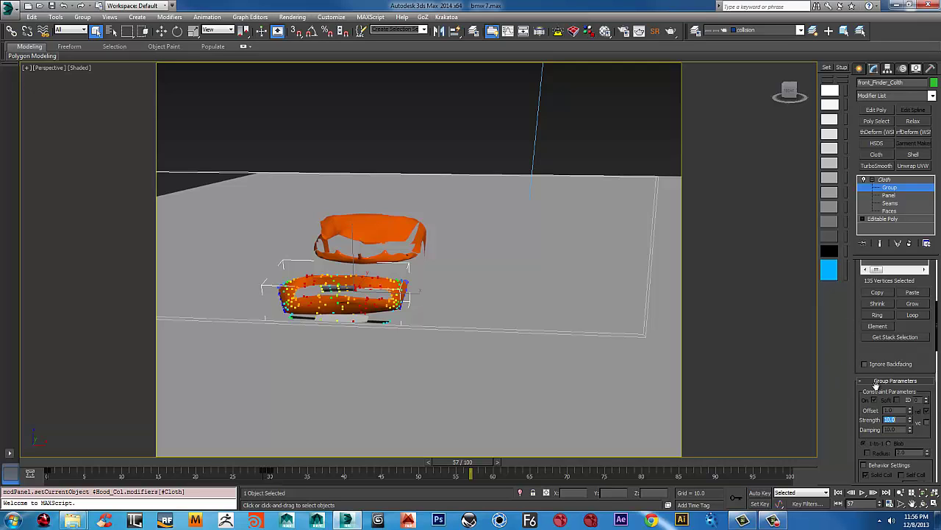
Step: Leave group editing, erase the simulation and rerun the Cloth simulation, cancelling it at frame 65
click(894, 180)
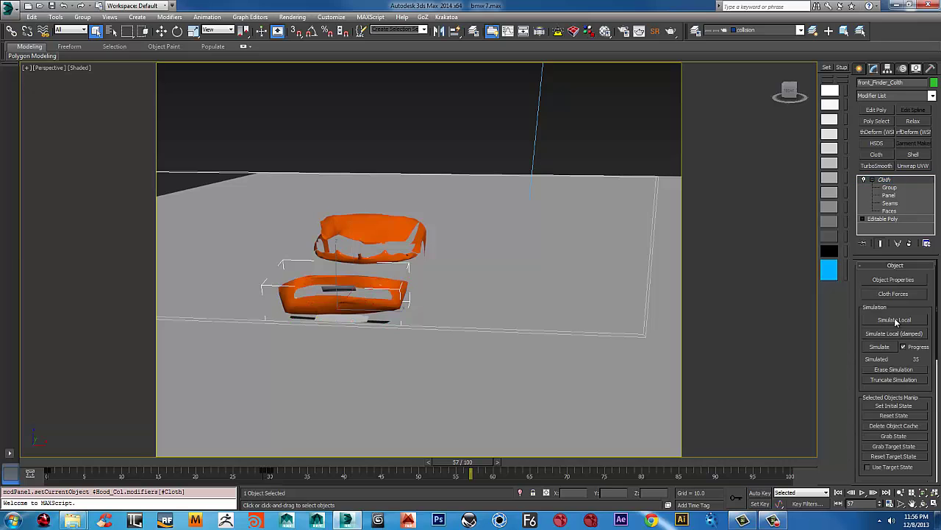
click(890, 370)
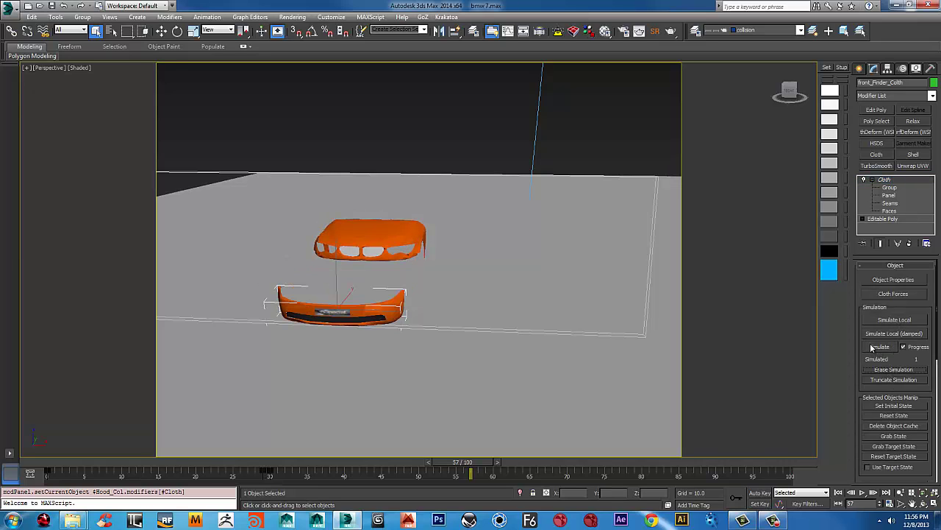
click(873, 347)
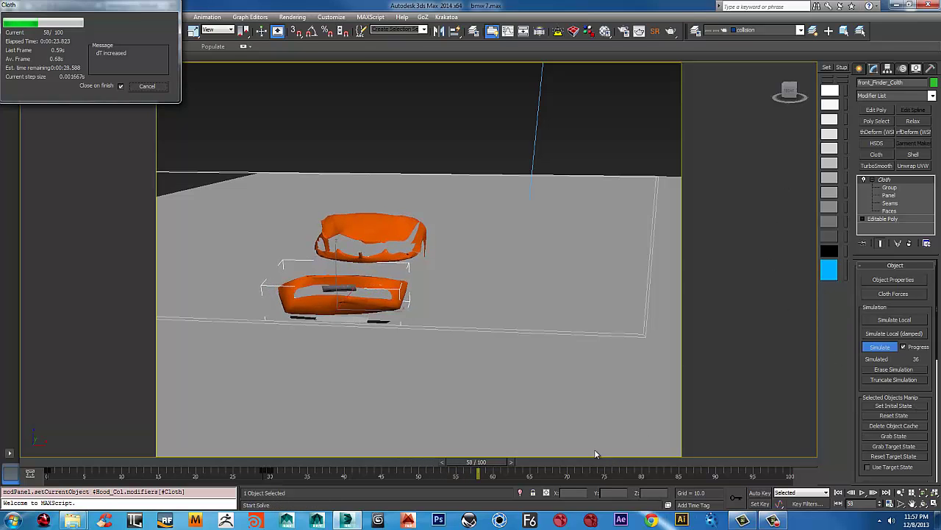
click(144, 87)
Step: Unhide the Car_Body and Tire layers so the whole car is displayed with the crumpled front
scroll(398, 279, up, 4)
scroll(397, 279, down, 4)
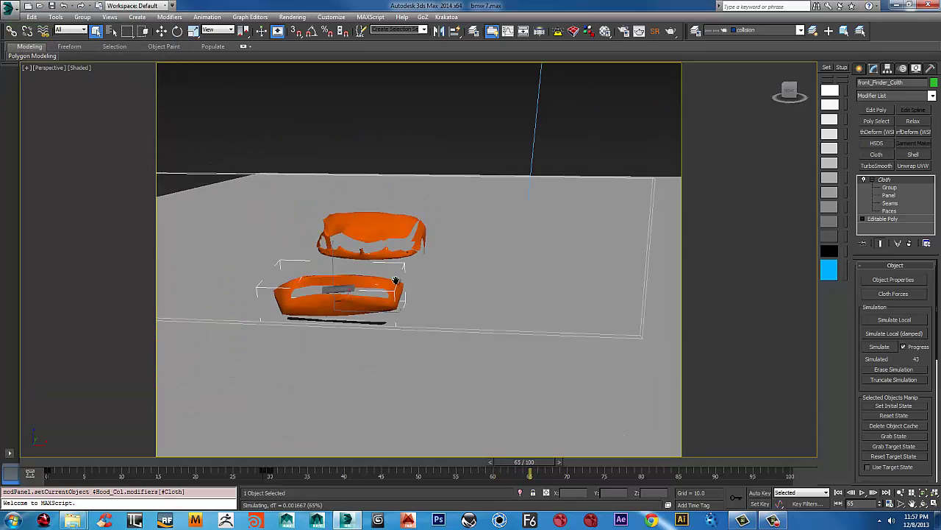
alt+middle_drag(398, 278, 517, 272)
middle_drag(368, 267, 585, 273)
click(799, 30)
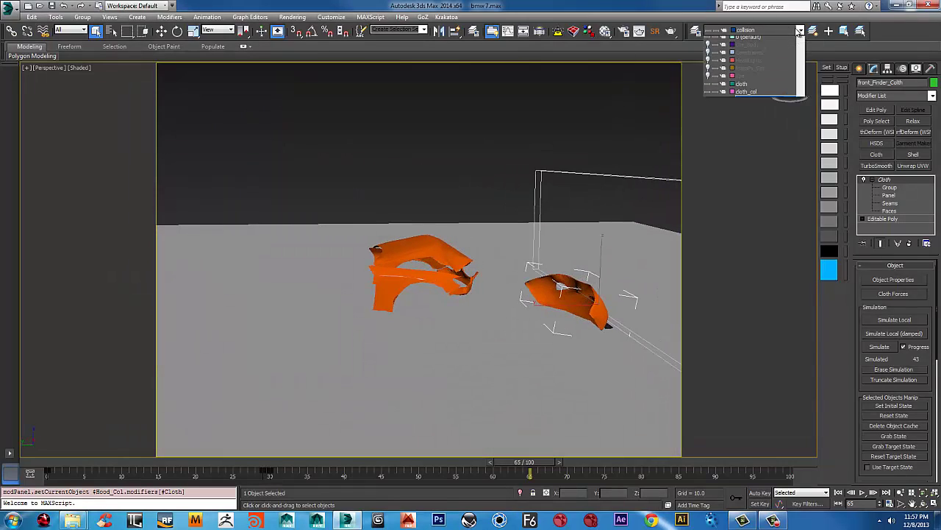
click(709, 49)
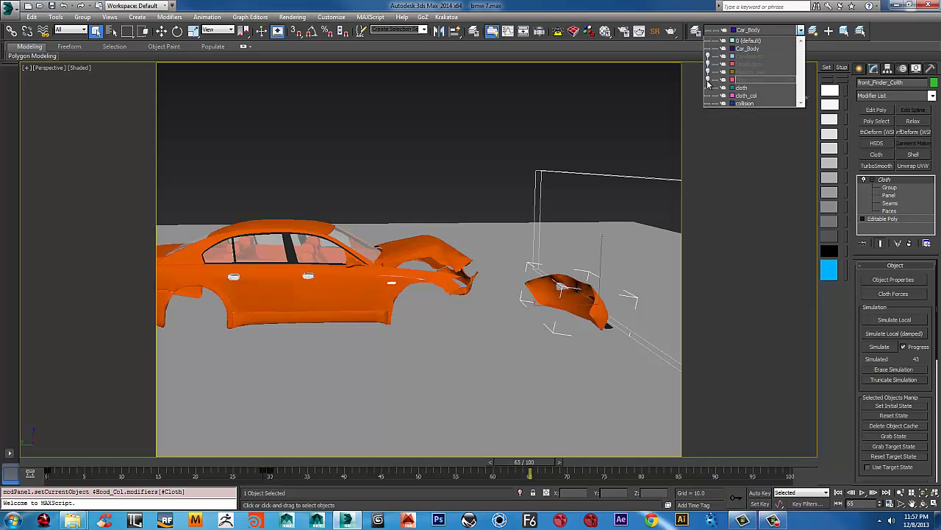
click(709, 80)
click(451, 171)
Step: Play the crash animation from the first frame, watch the impact from several angles, and stop the playback
scroll(450, 251, down, 3)
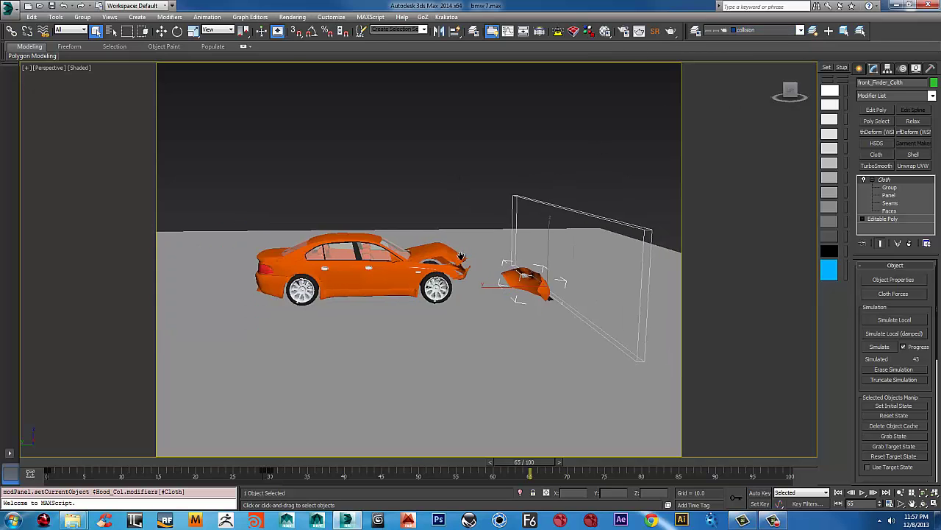
alt+middle_drag(450, 251, 512, 273)
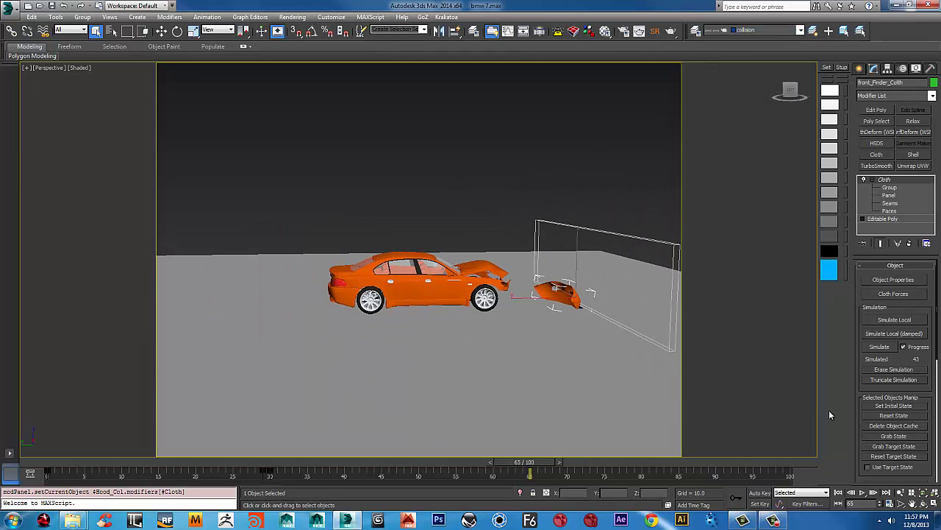
click(838, 492)
click(862, 492)
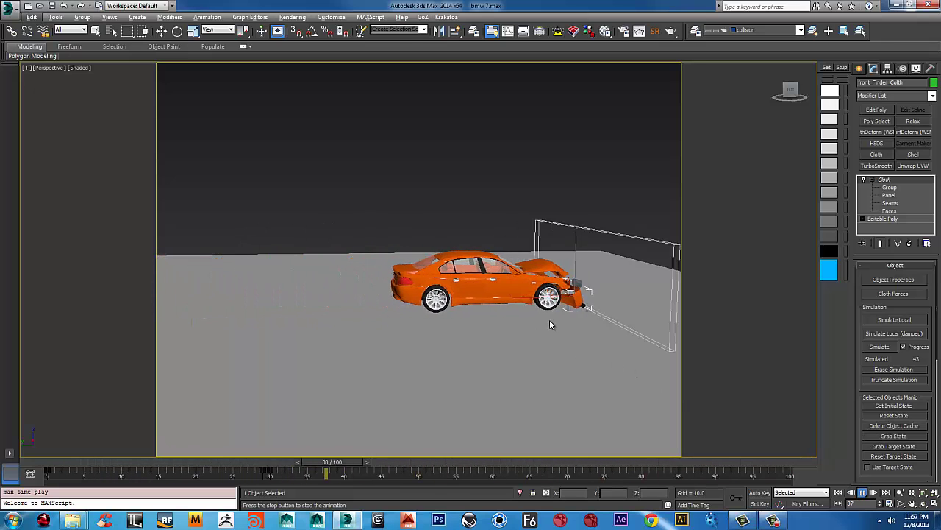
alt+middle_drag(527, 206, 483, 207)
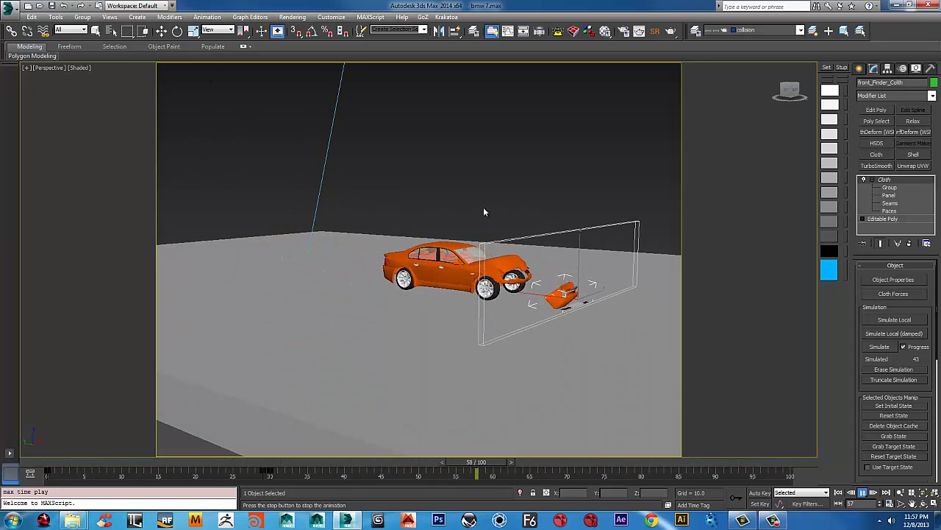
alt+middle_drag(481, 283, 412, 313)
scroll(454, 324, up, 2)
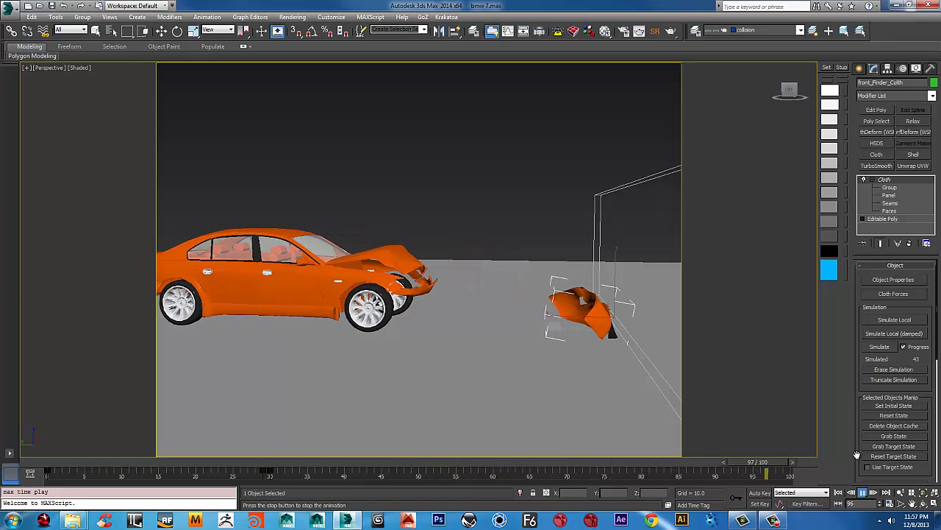
click(873, 492)
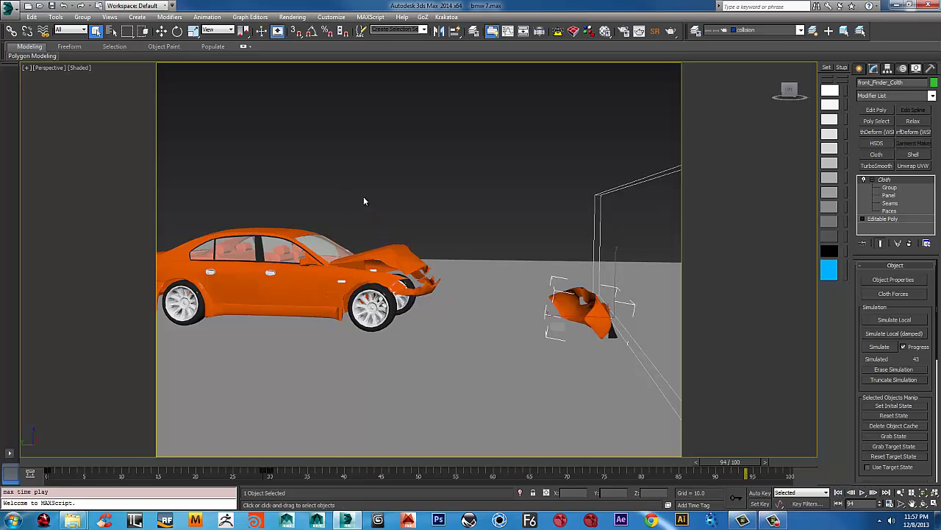
Step: Return to frame 0, unhide the HeadLights layer, and select the car_front_cloth mesh
click(839, 493)
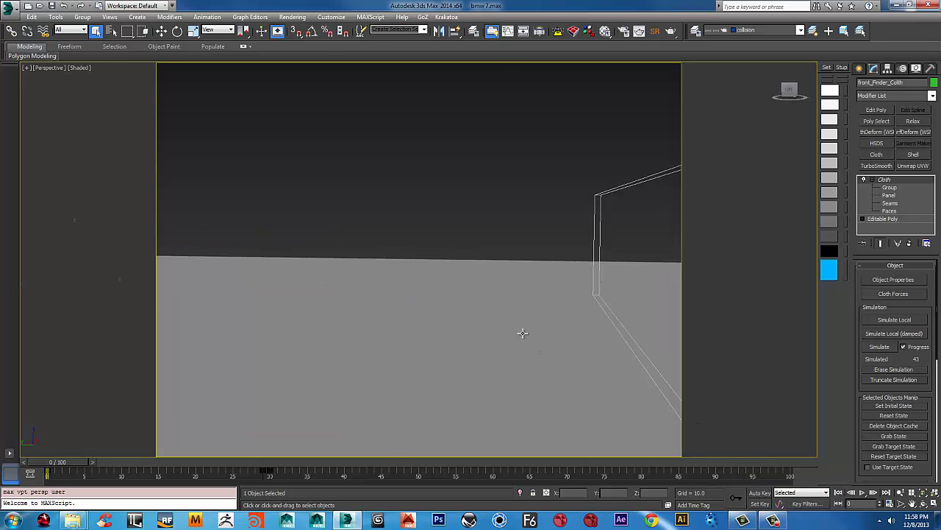
key(z)
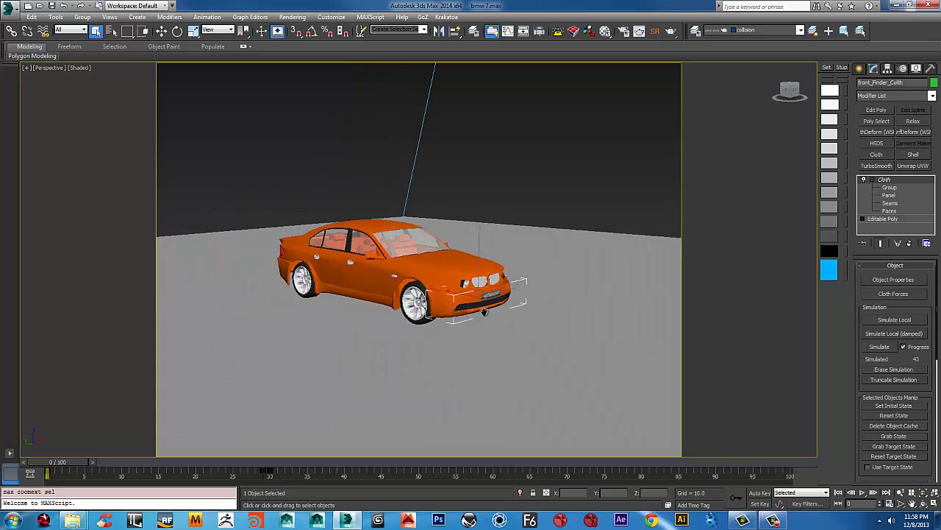
alt+middle_drag(483, 312, 528, 303)
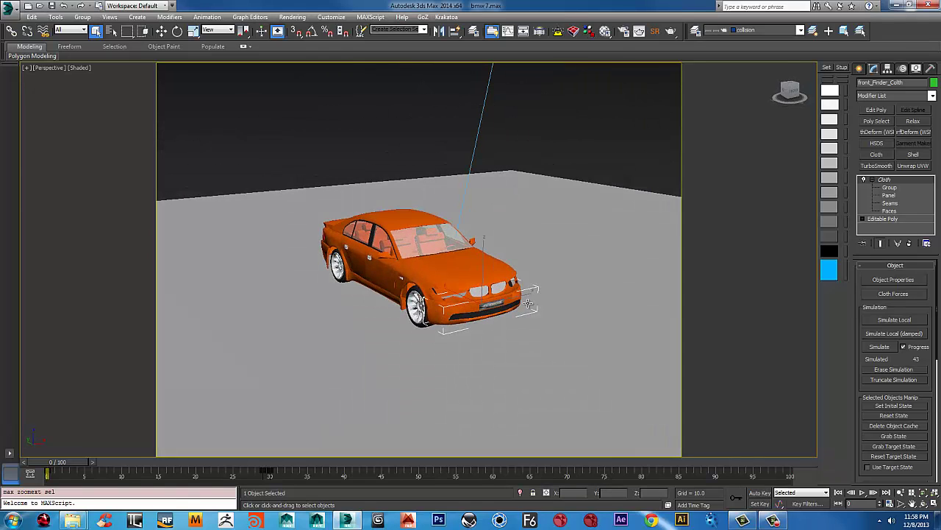
click(801, 30)
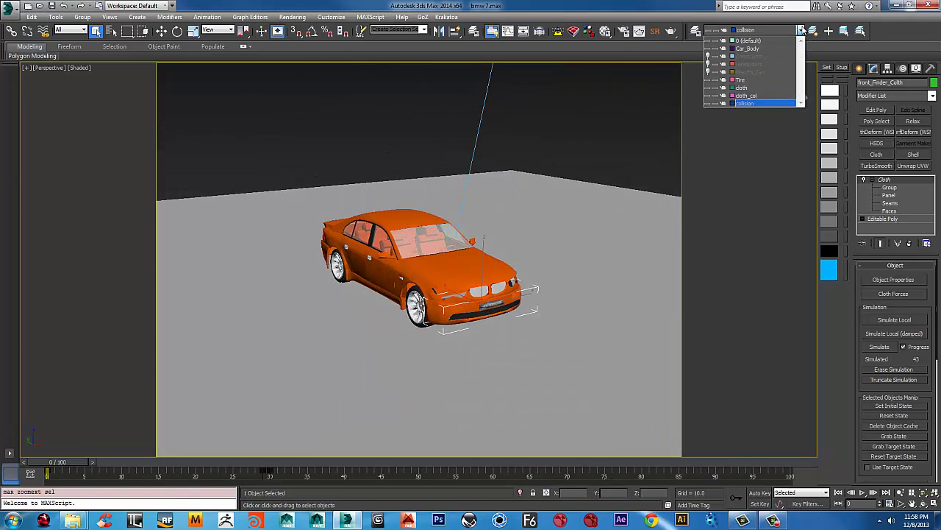
click(709, 64)
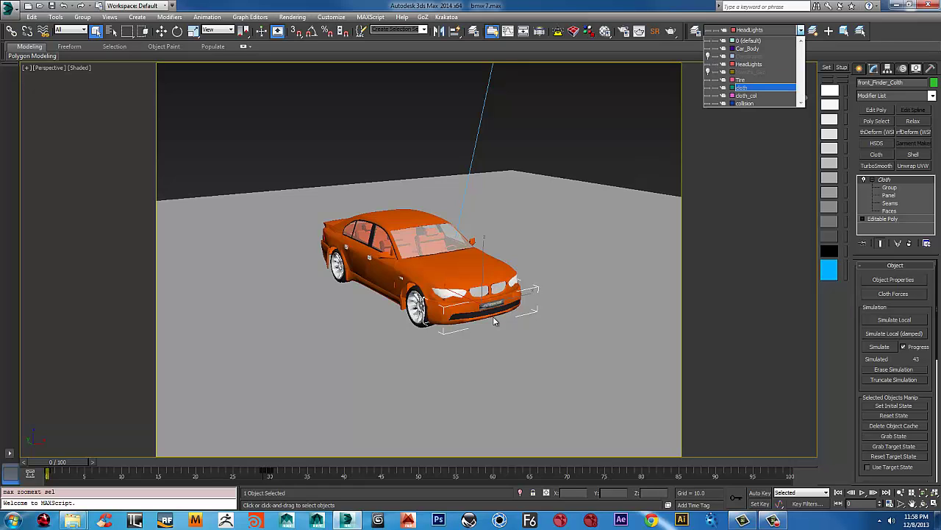
click(517, 103)
click(460, 289)
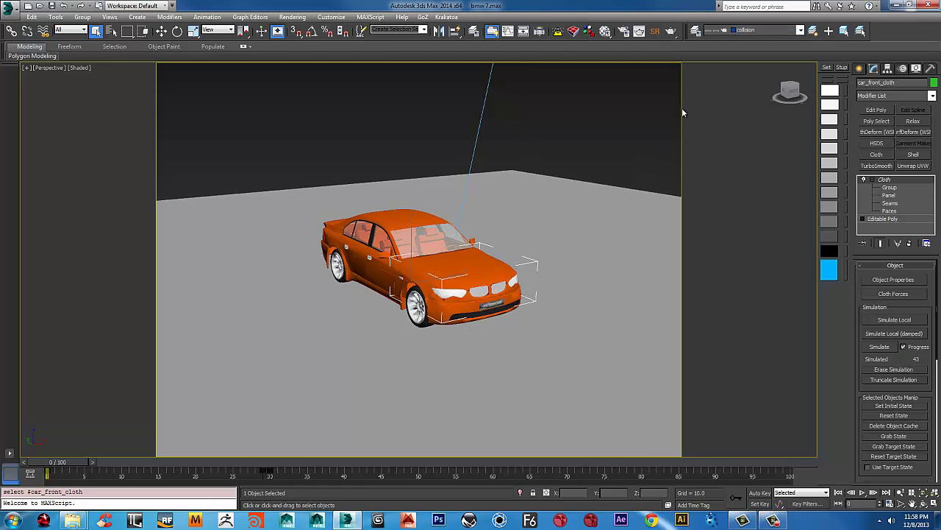
Step: Select the car's headLights object and start RayFire from the object creation categories to bring up its floater
click(683, 112)
scroll(508, 294, up, 3)
click(375, 294)
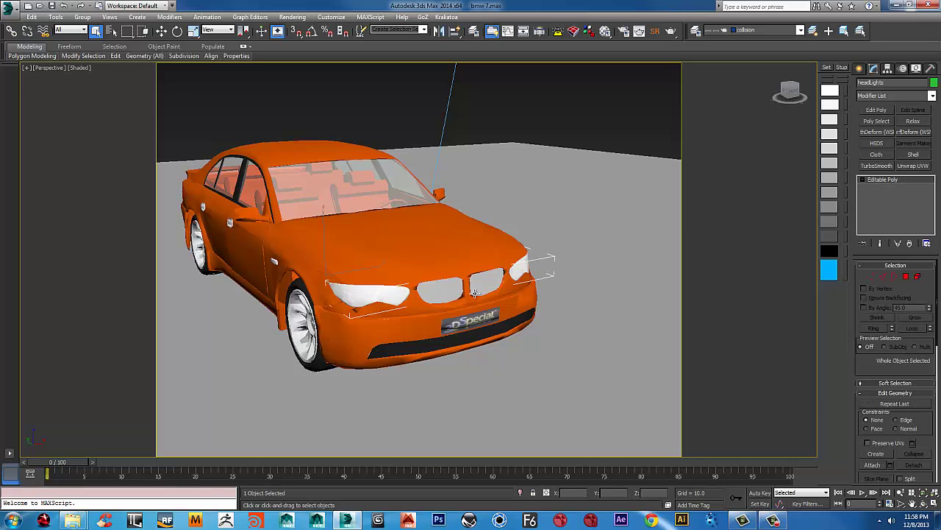
scroll(456, 311, down, 2)
alt+middle_drag(446, 297, 495, 266)
scroll(478, 278, down, 4)
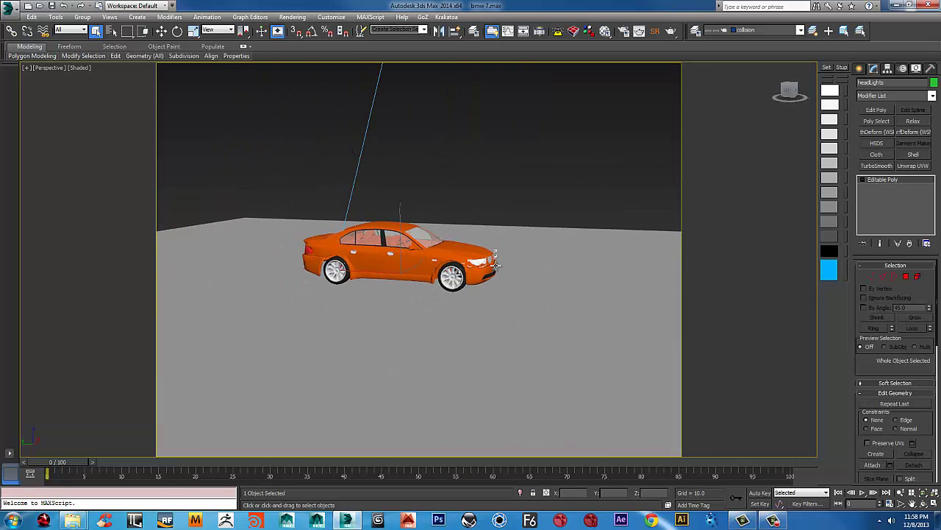
click(861, 69)
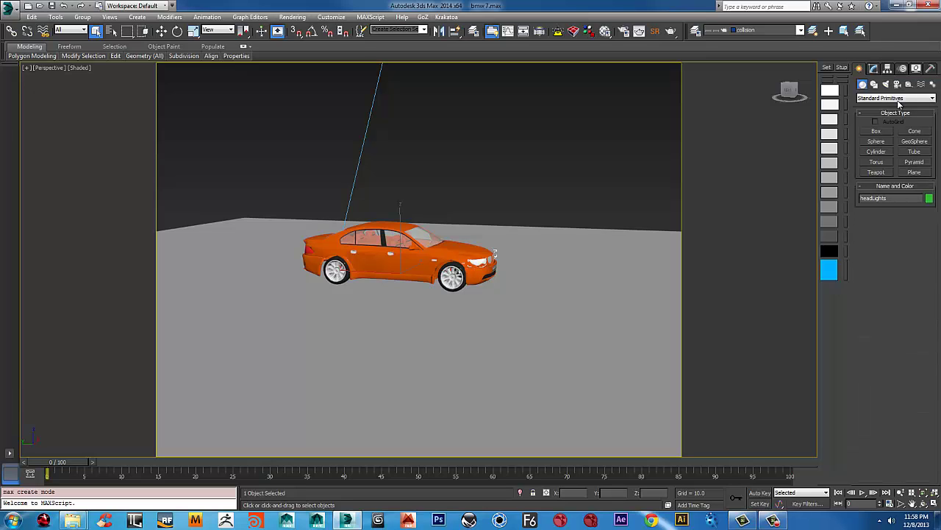
click(898, 99)
click(882, 230)
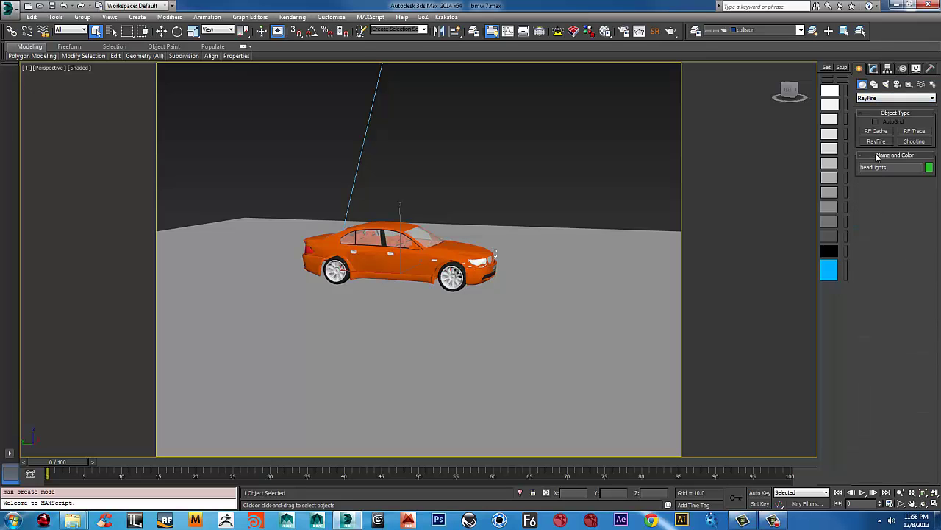
click(876, 141)
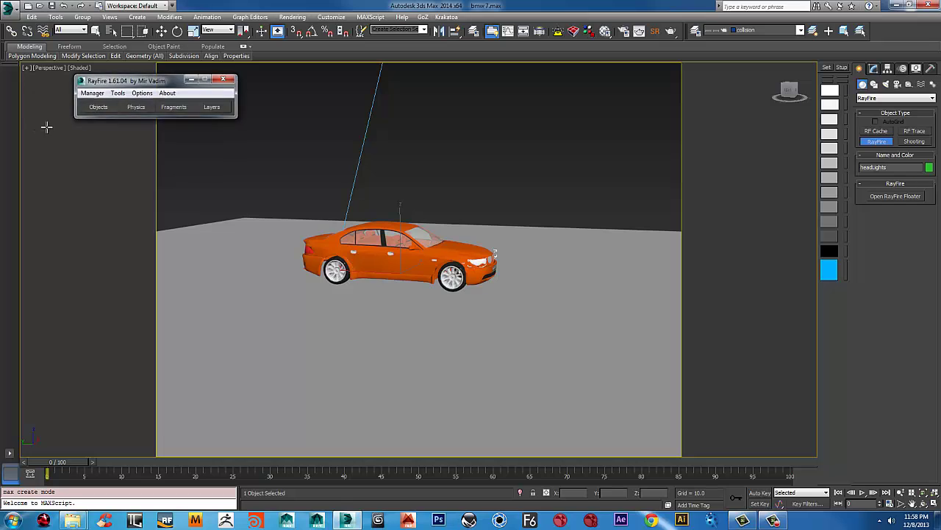
Step: Add the selected headlights to RayFire's Dynamic / Impact Objects list
scroll(458, 206, up, 3)
middle_drag(456, 184, 477, 137)
alt+middle_drag(477, 137, 434, 138)
click(125, 135)
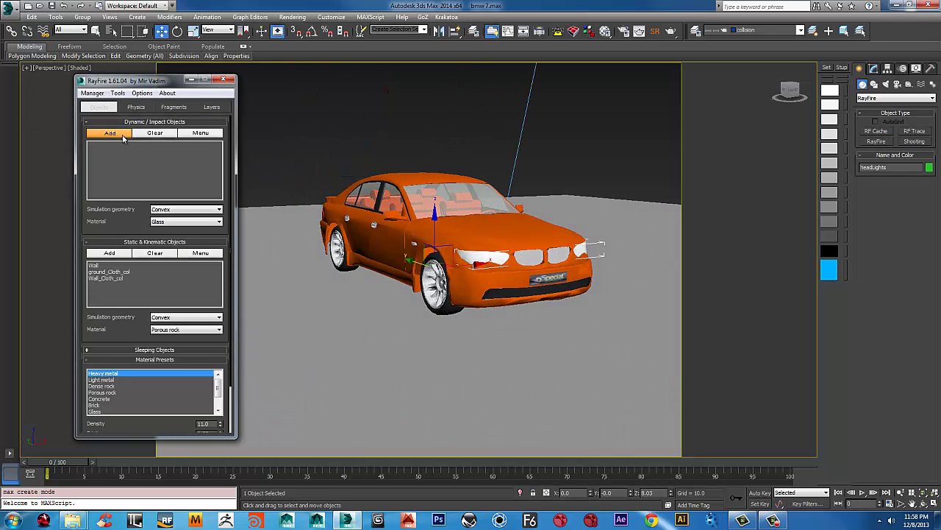
Step: Try to fragment the headlights with the ProBoolean - Uniform type at 300 iterations, using the wireframe display
click(174, 107)
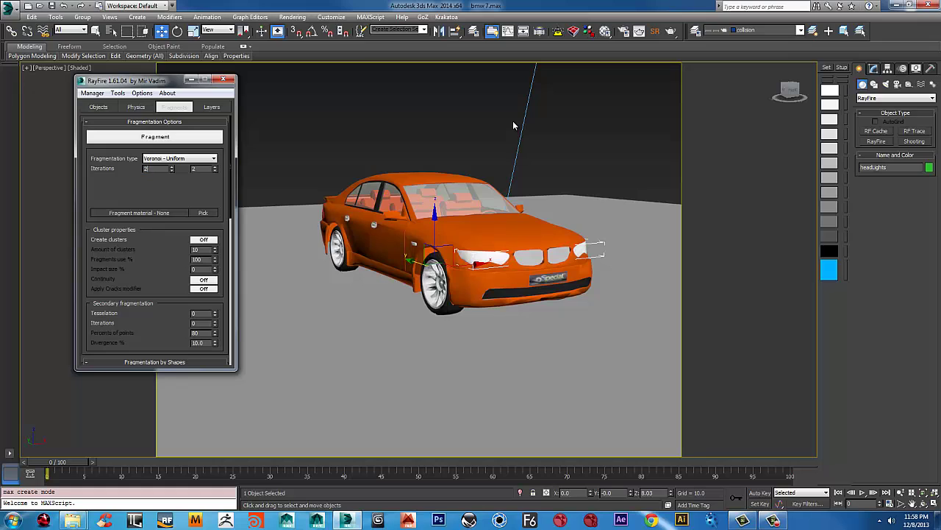
click(197, 159)
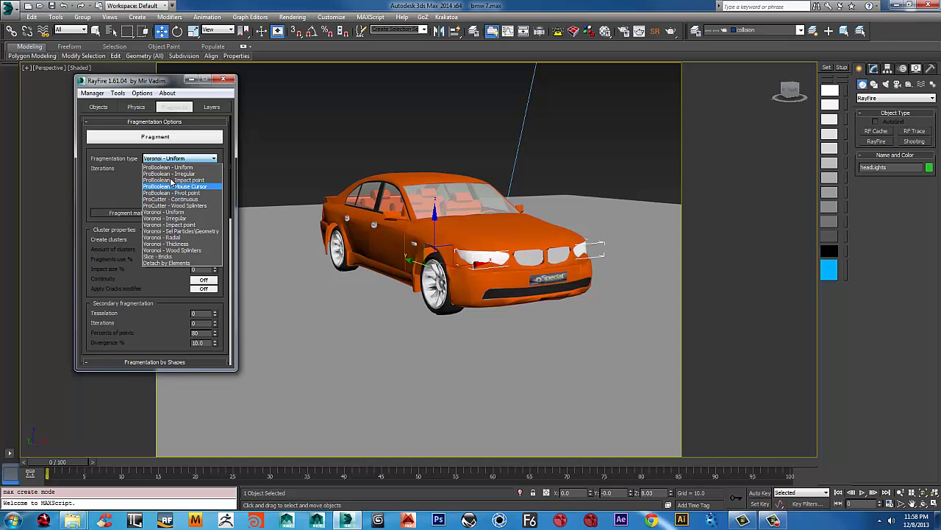
click(177, 165)
scroll(522, 257, up, 5)
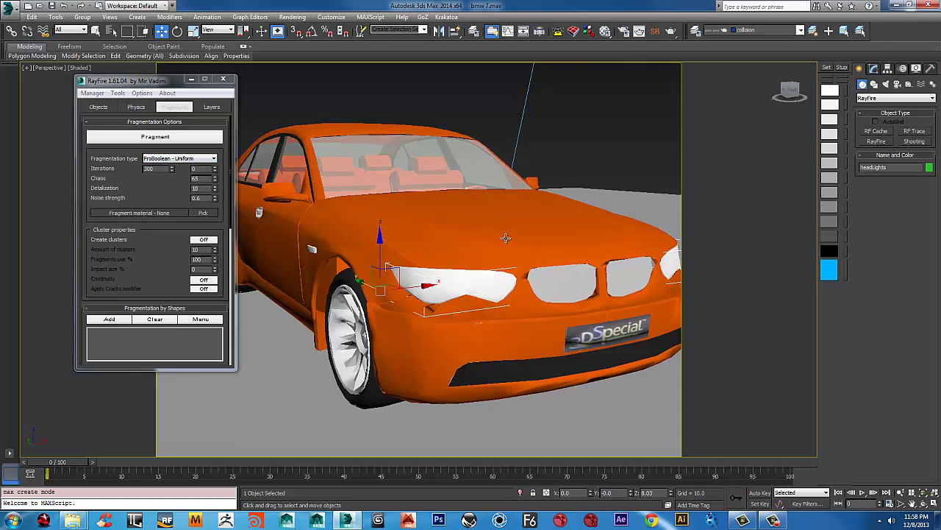
key(F3)
middle_drag(586, 275, 536, 275)
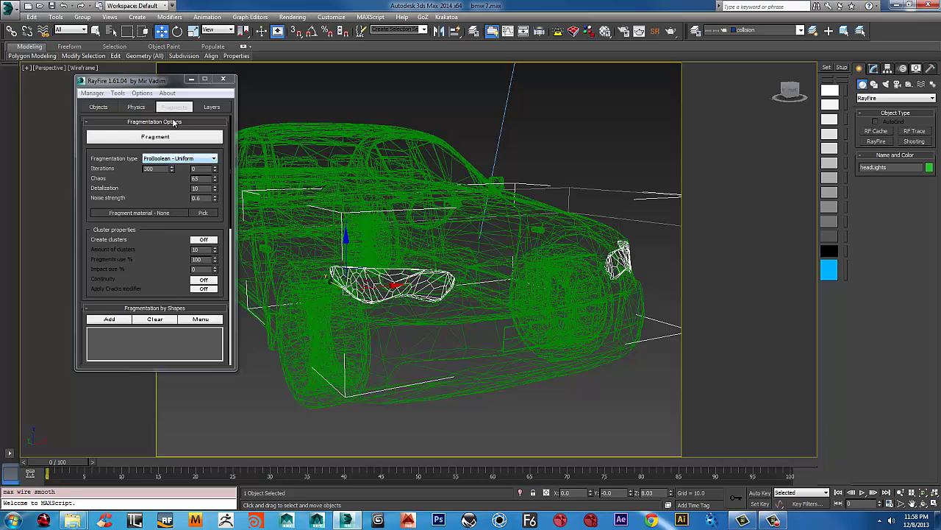
click(146, 137)
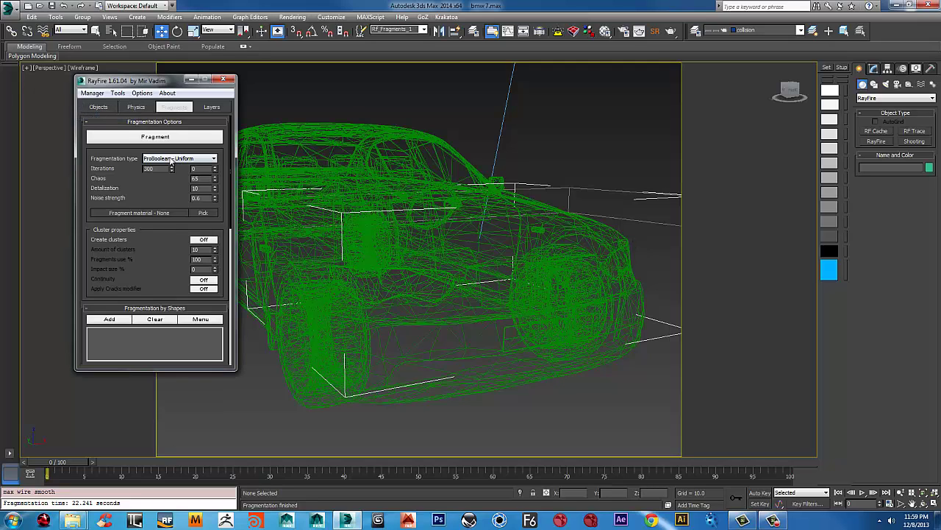
Step: Select the headLights object again and center its pivot to the object
click(426, 288)
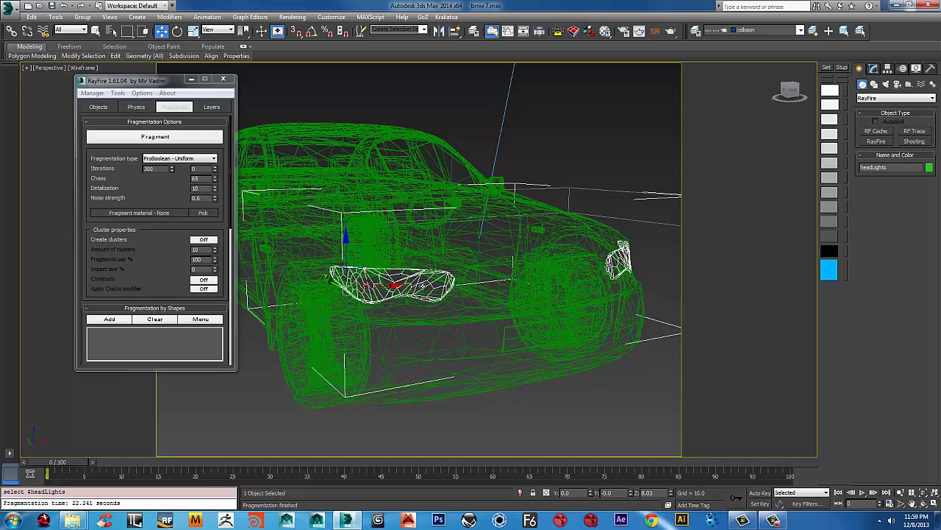
alt+middle_drag(463, 254, 485, 294)
click(889, 67)
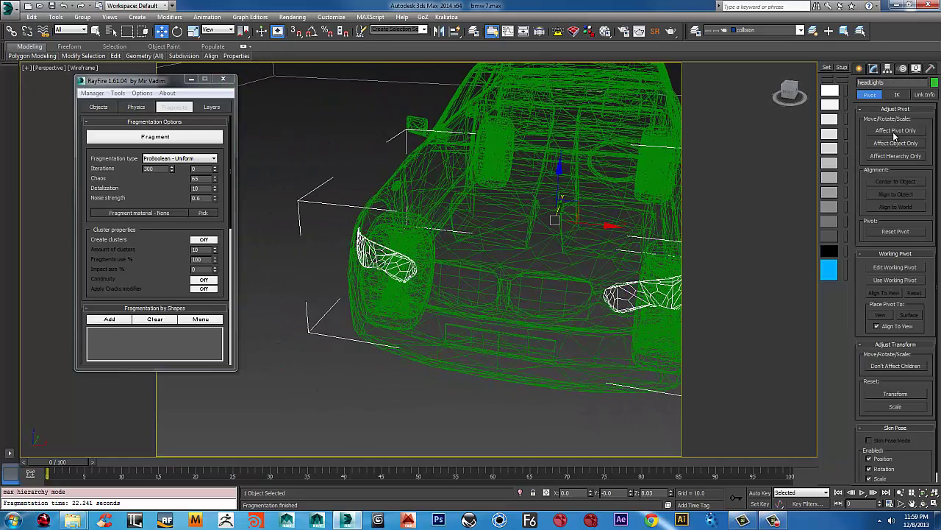
click(895, 132)
click(894, 182)
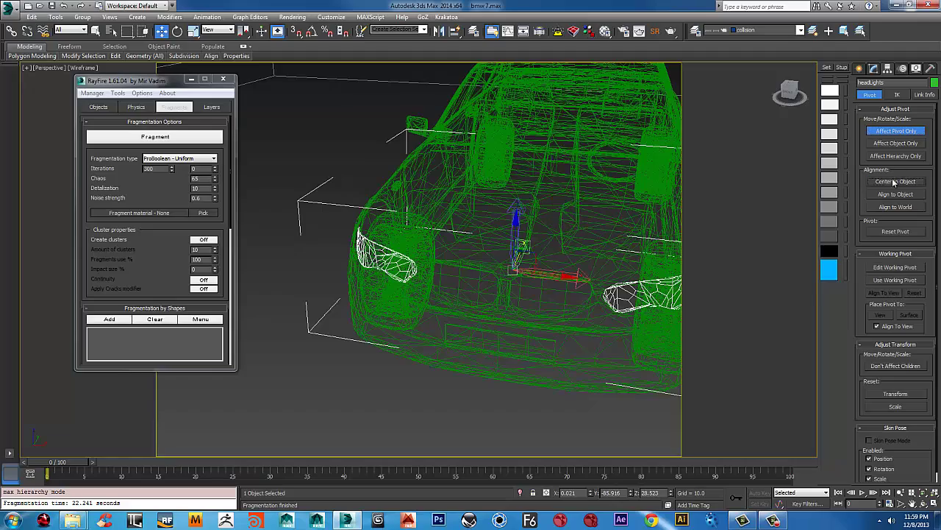
click(895, 130)
Step: Fragment the headlights with the Voronoi - Uniform type at 200 iterations and inspect the pieces
alt+middle_drag(588, 220, 577, 236)
click(176, 159)
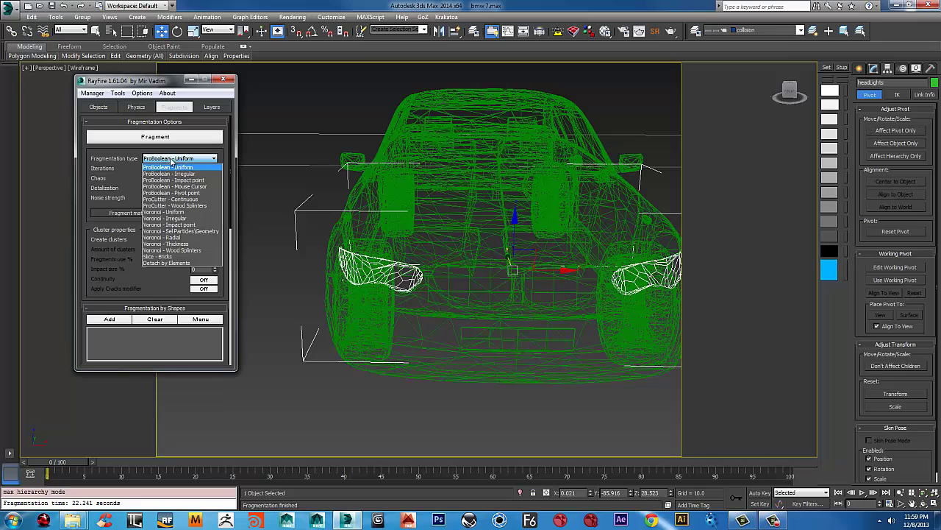
click(174, 213)
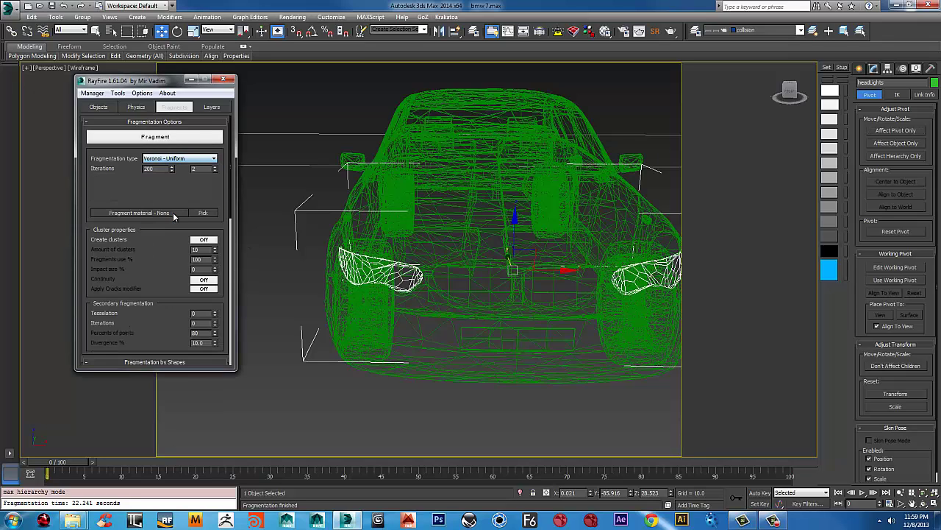
click(159, 136)
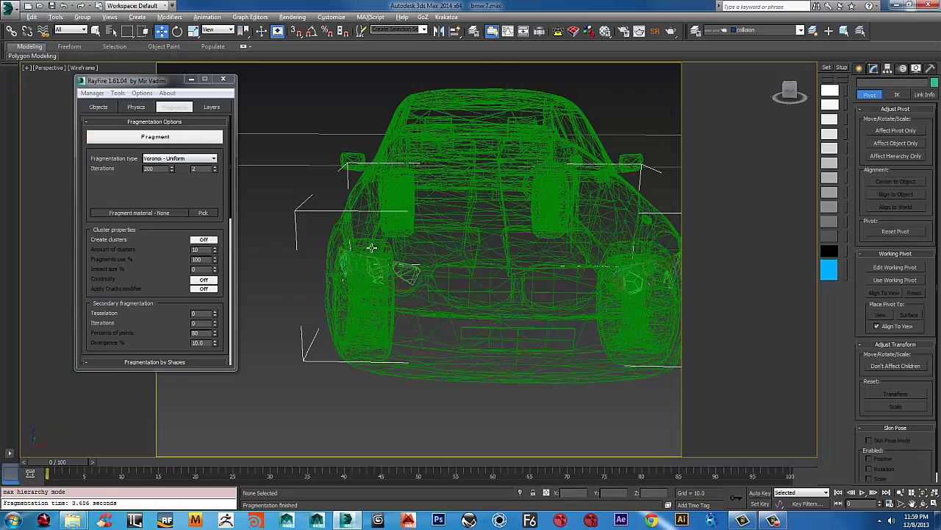
alt+middle_drag(369, 244, 592, 258)
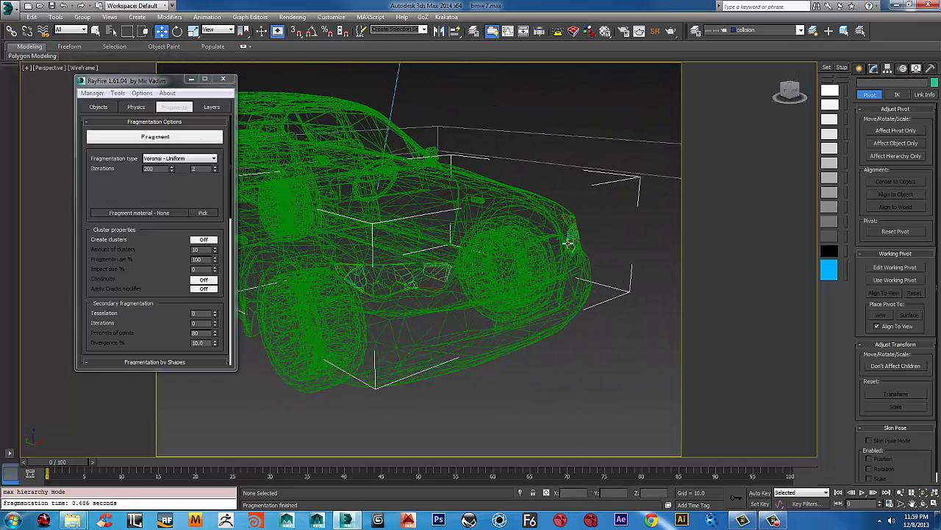
Step: Set the Voronoi iterations to 2 and fragment the headlight pieces two more times
double_click(160, 169)
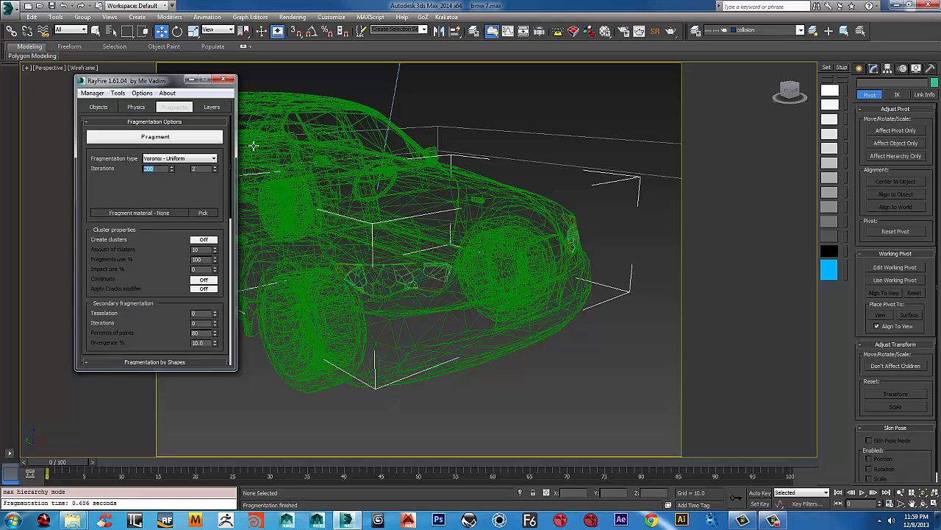
click(163, 139)
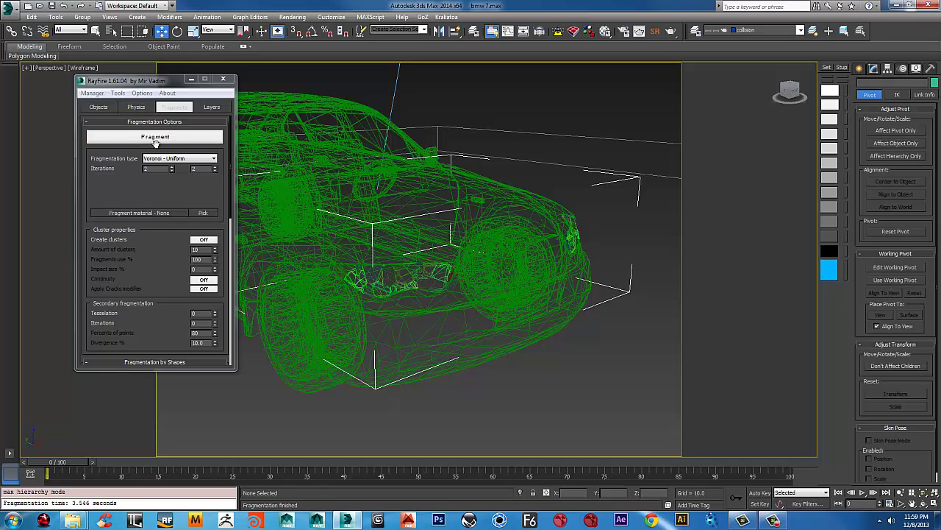
click(152, 138)
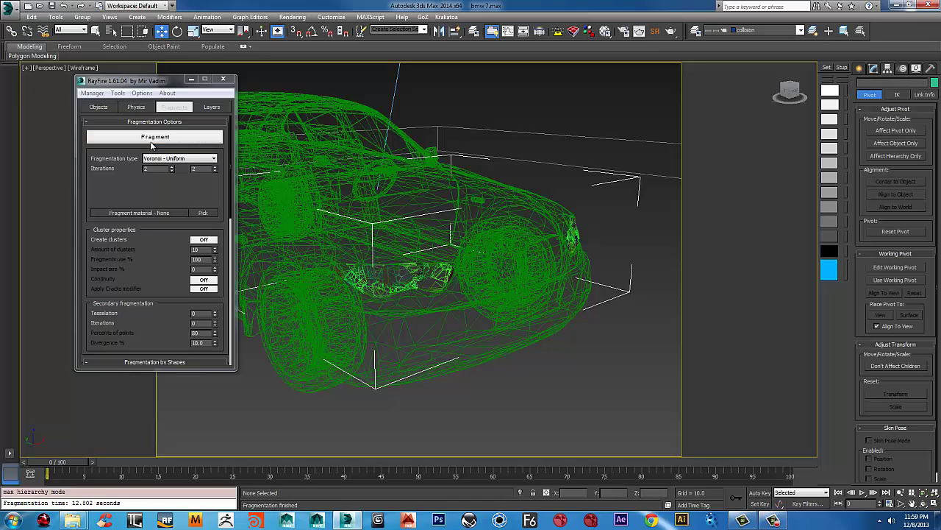
Step: Check the fragments in the dynamic objects list, restore shaded display, and set the physics start frame to 30
click(98, 107)
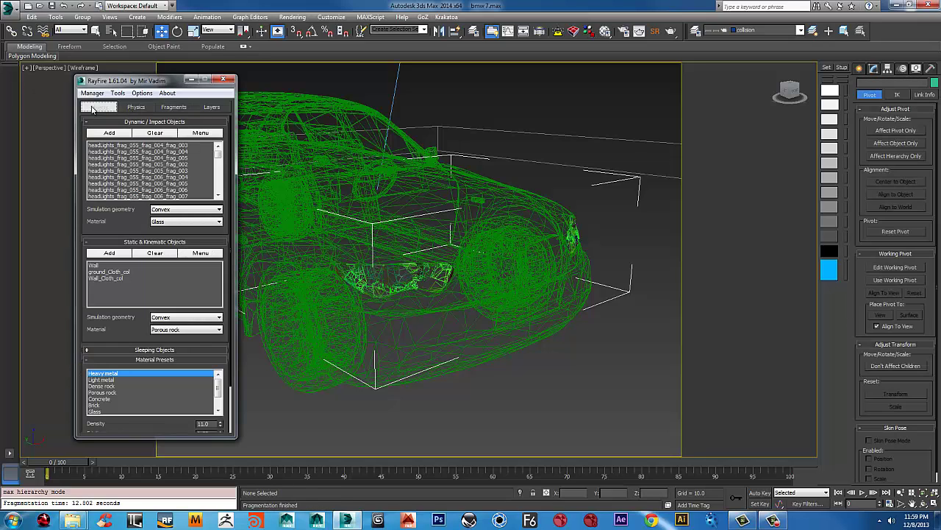
key(F3)
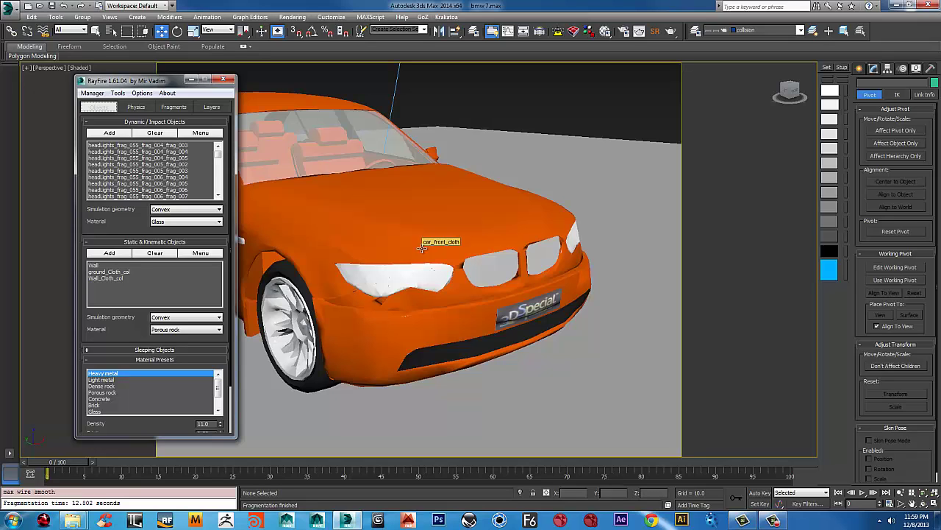
click(136, 106)
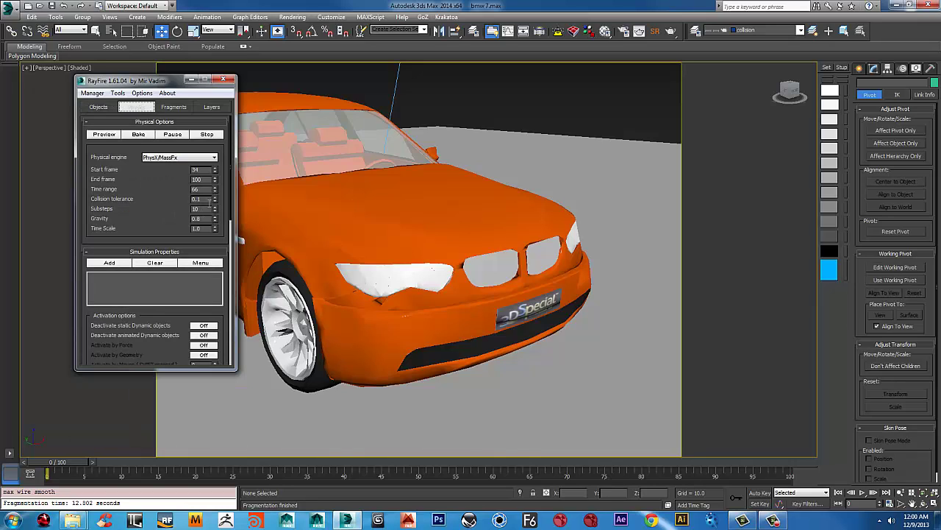
double_click(198, 208)
double_click(195, 169)
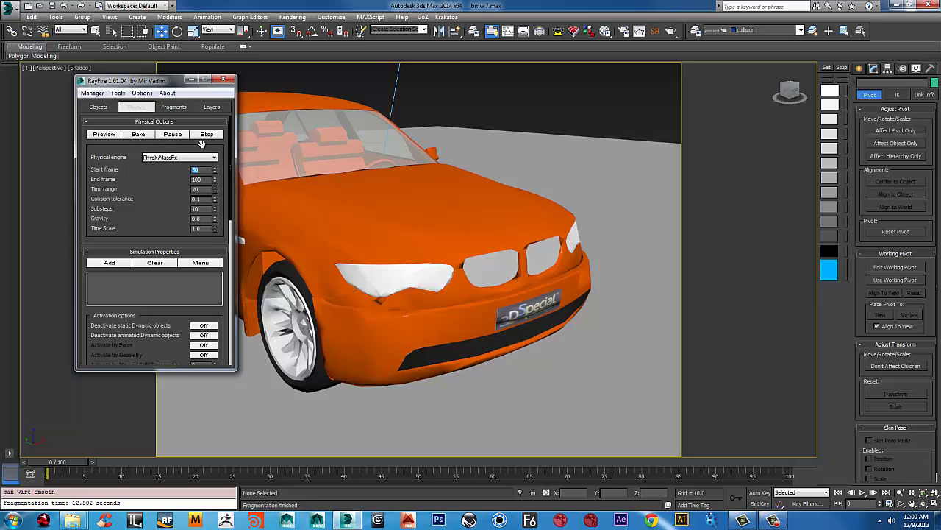
Step: Clear the Static & Kinematic Objects list and refill it with only Wall_Cloth_col and ground_Cloth_col
scroll(492, 191, down, 5)
alt+middle_drag(531, 217, 596, 190)
click(572, 193)
click(98, 106)
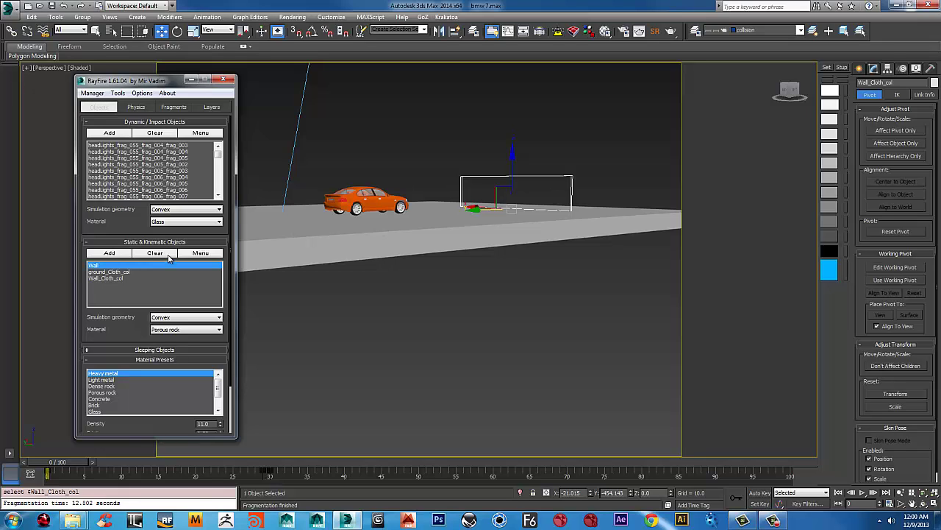
click(166, 254)
drag(555, 122, 463, 297)
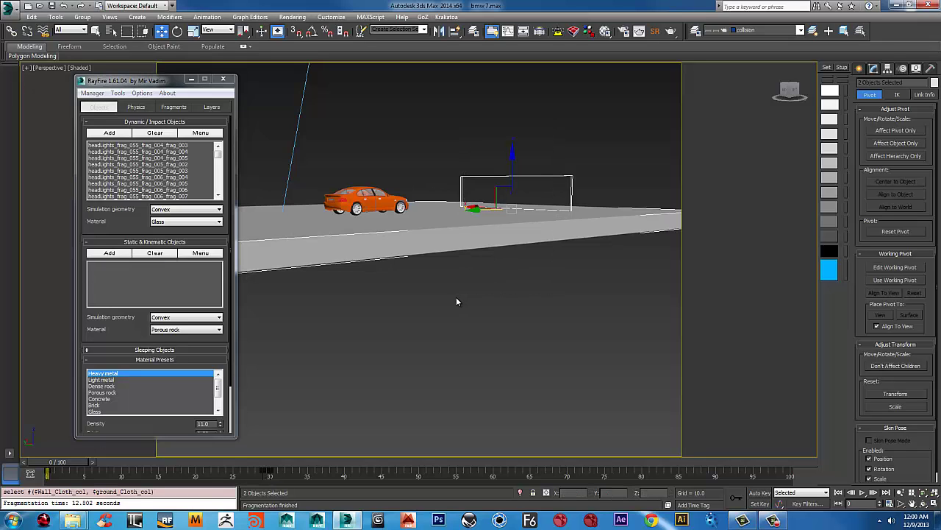
click(107, 254)
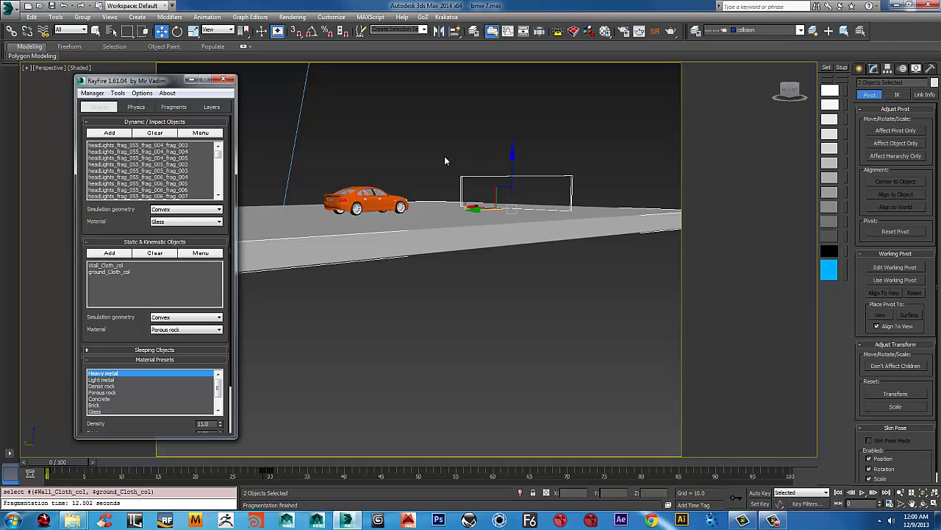
Step: Preview the RayFire physics simulation of the headlight fragments from the car's side, and stop it near frame 83
click(132, 111)
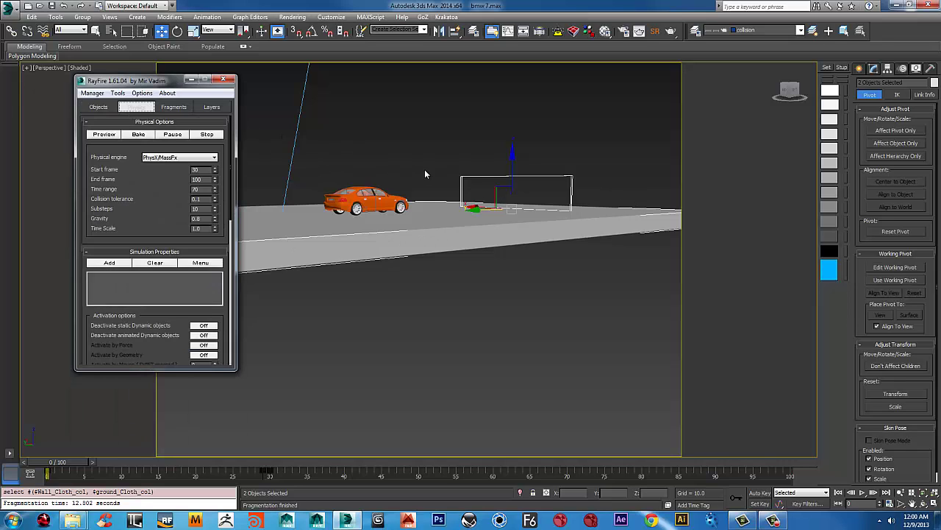
scroll(456, 173, up, 3)
middle_drag(471, 172, 484, 196)
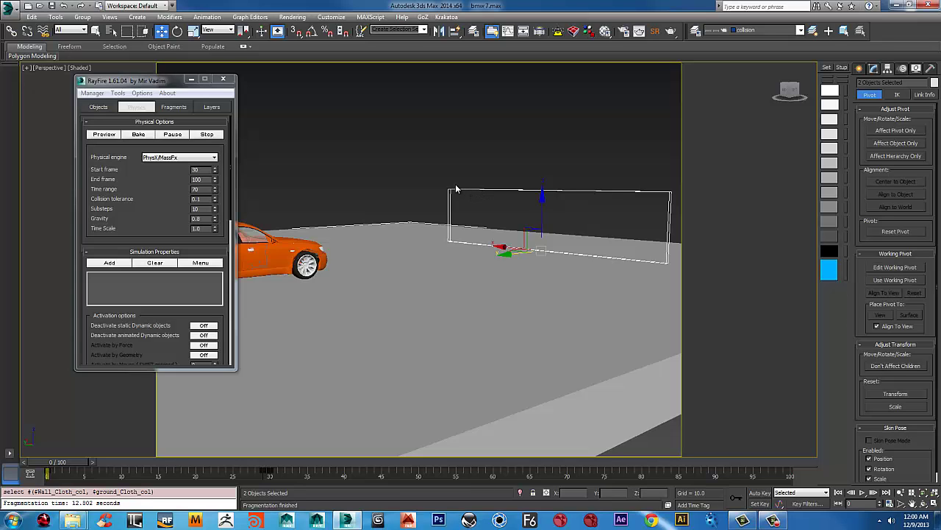
key(F3)
key(F3)
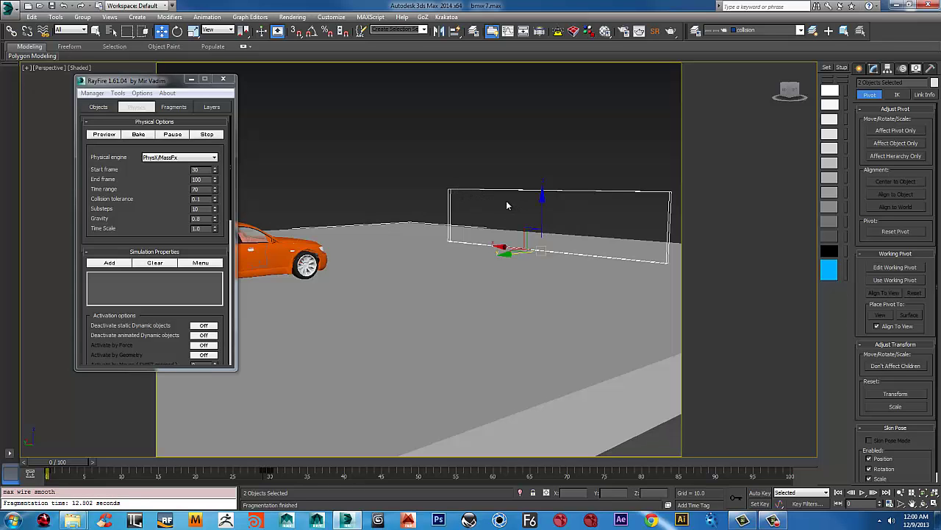
alt+middle_drag(506, 216, 387, 238)
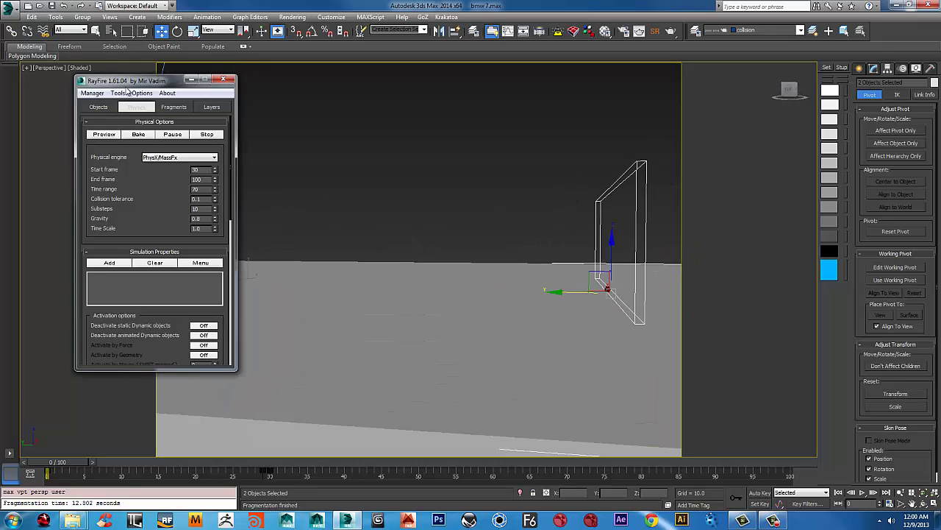
drag(154, 82, 69, 91)
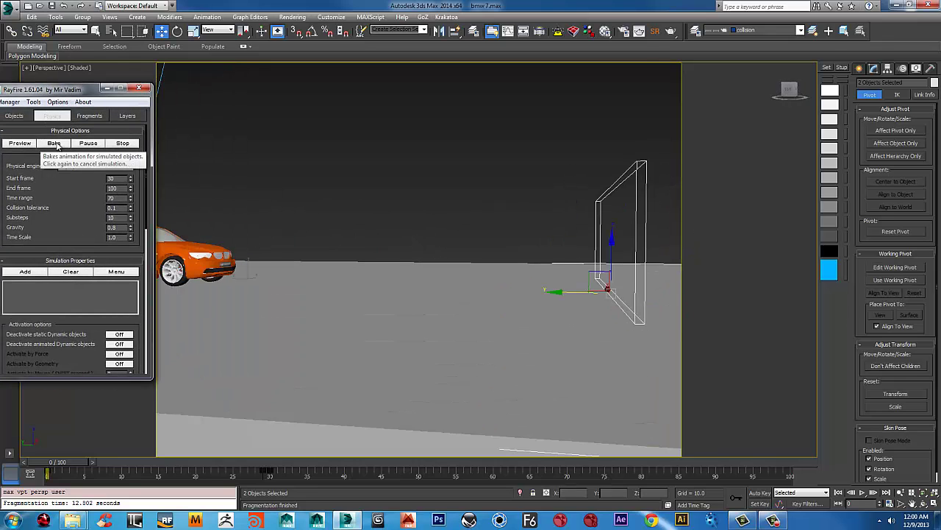
click(23, 144)
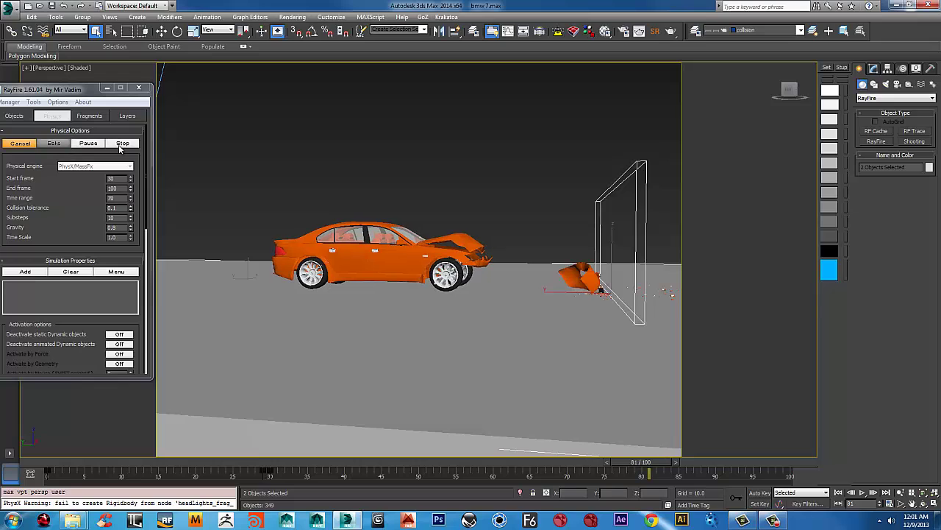
click(132, 144)
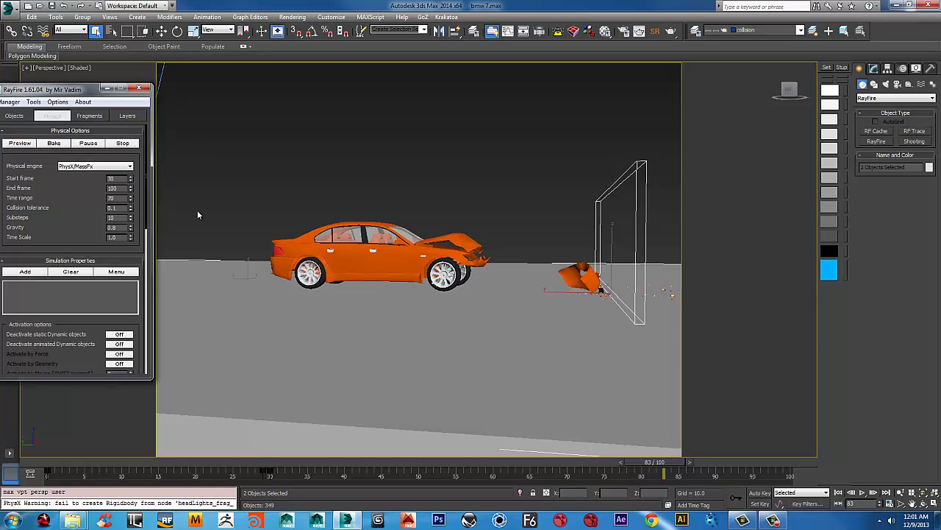
Step: Deselect the collision objects and scrub the timeline from frame 0 to 21 to examine the simulated headlight fragments
click(643, 179)
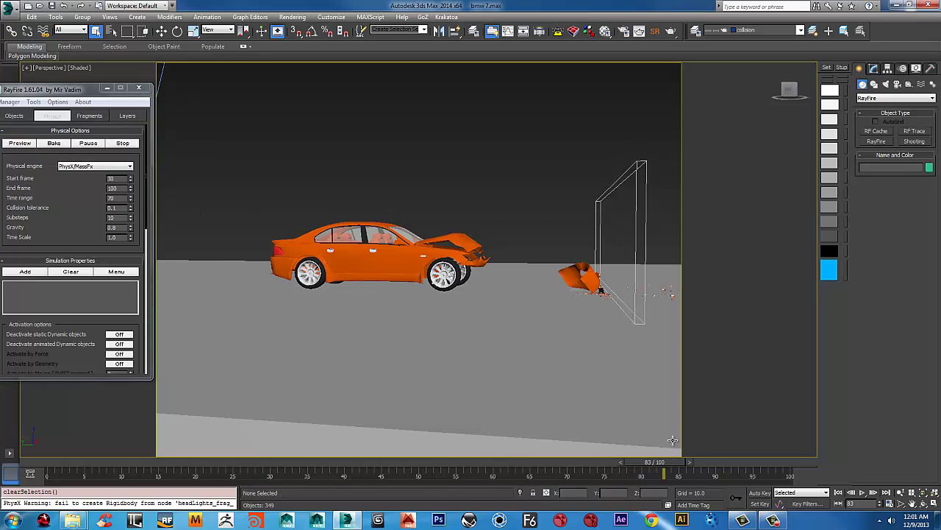
drag(657, 469, 45, 469)
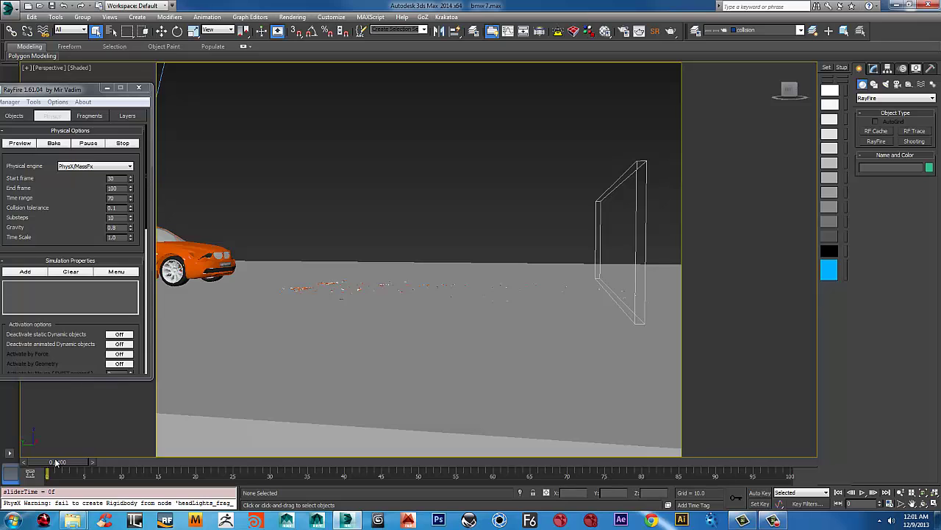
drag(55, 462, 204, 410)
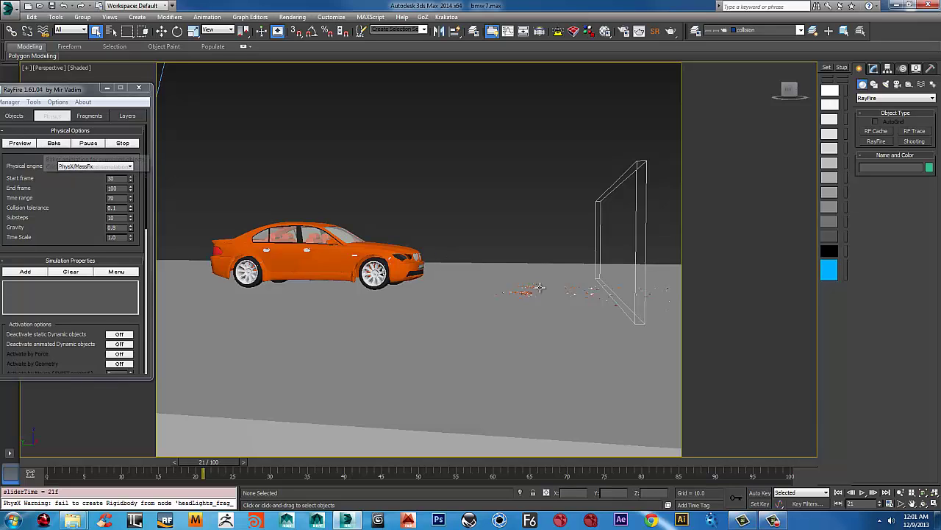
scroll(540, 287, up, 5)
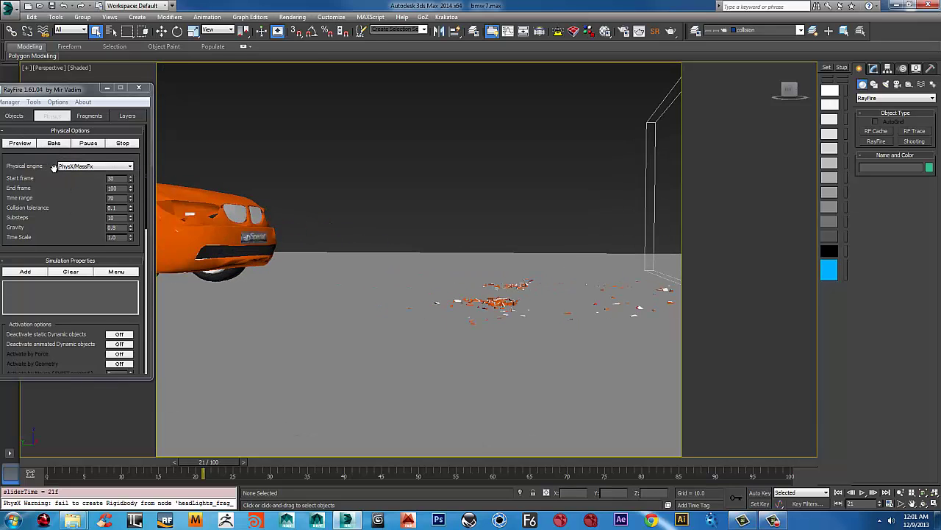
Step: Delete the current headlight fragment simulation through the RayFire manager and check the fragmentation settings
click(9, 103)
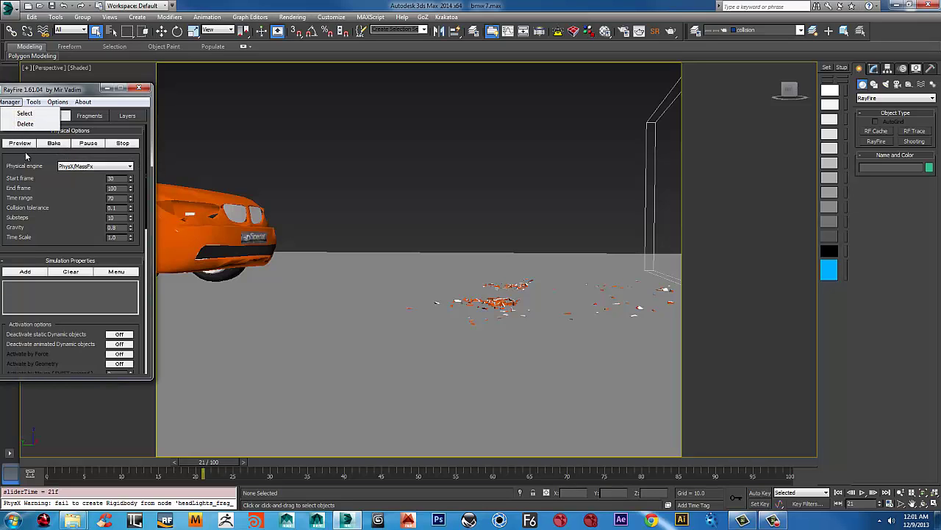
click(25, 123)
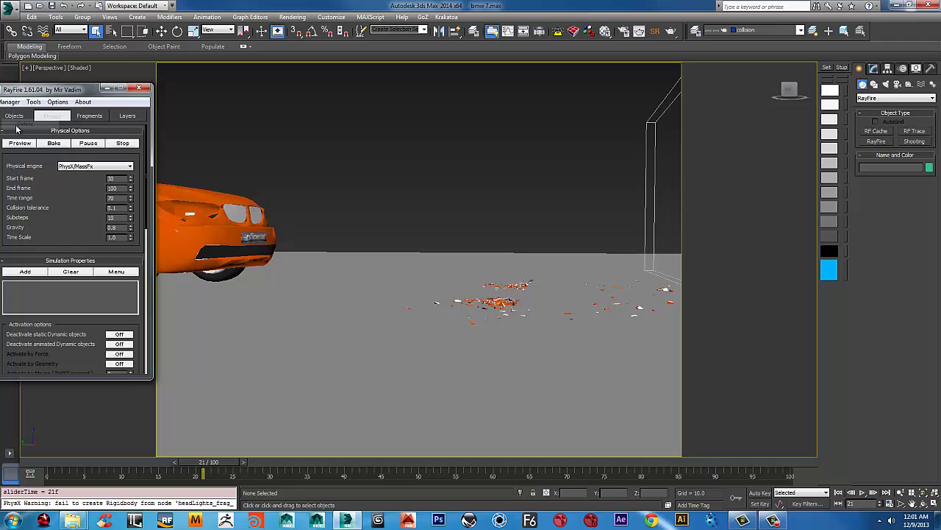
click(89, 118)
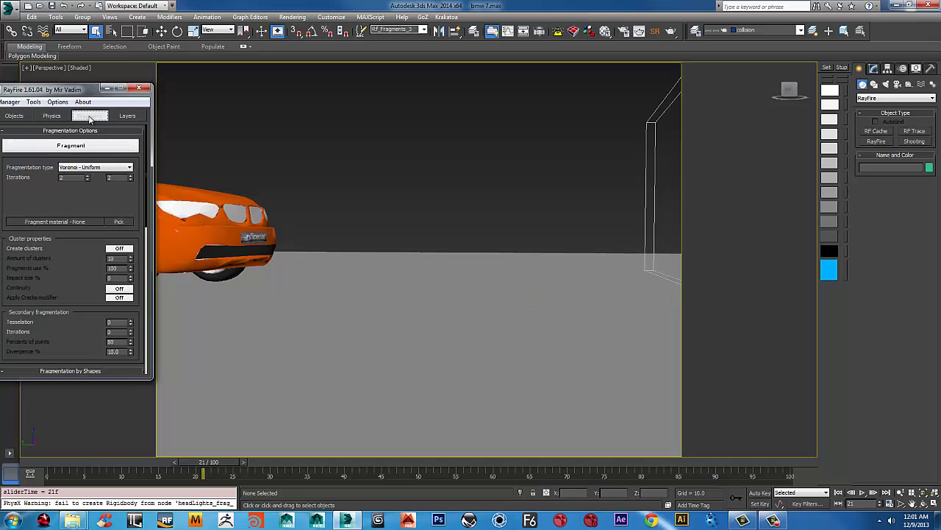
click(15, 116)
click(95, 118)
Step: Clone the collision wall Wall_Cloth_col as a copy and remove the Cloth modifier from the clone
scroll(493, 273, down, 3)
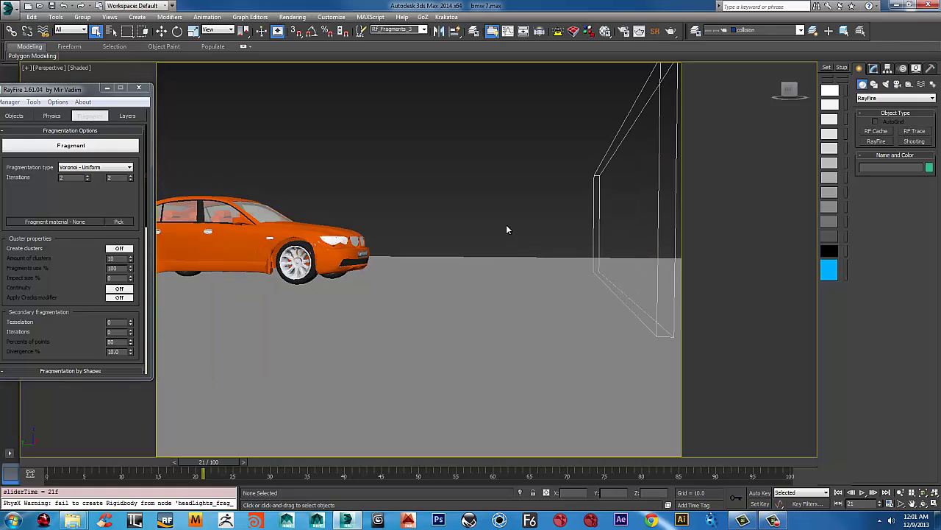
right_click(586, 106)
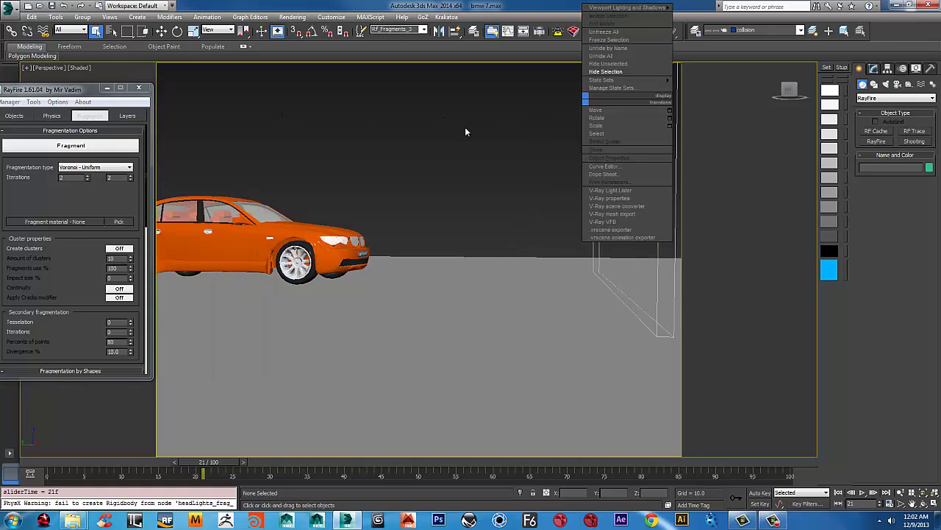
scroll(556, 160, down, 3)
mouse_move(559, 159)
alt+middle_down()
mouse_move(567, 132)
mouse_move(564, 159)
alt+middle_up()
click(561, 142)
key(ctrl+v)
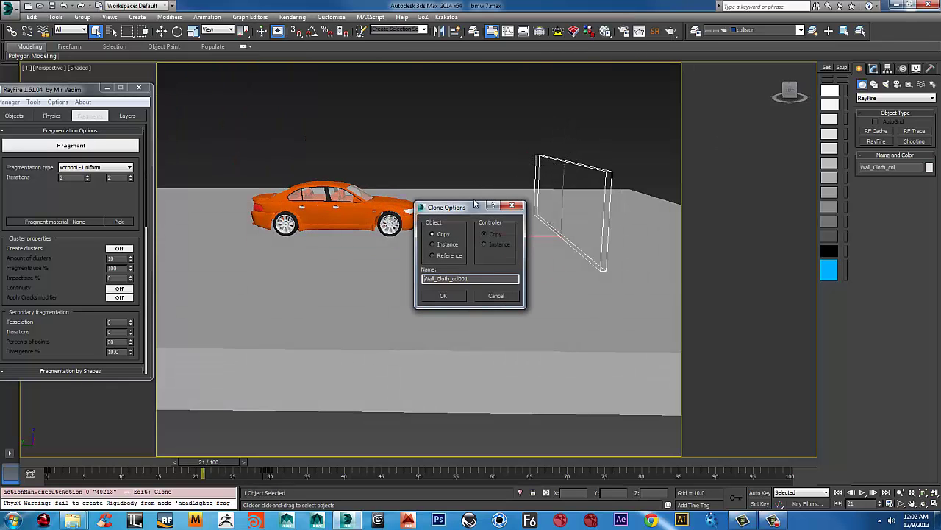
click(443, 295)
click(873, 69)
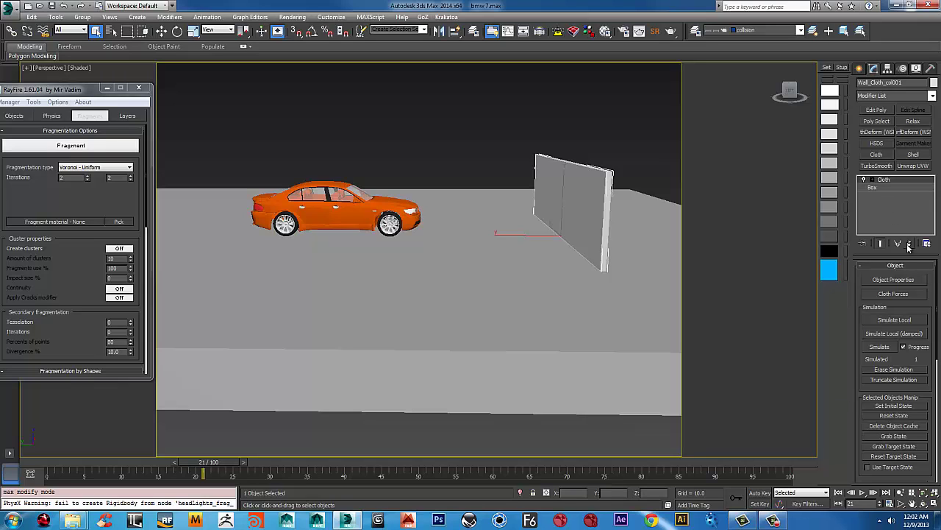
click(910, 243)
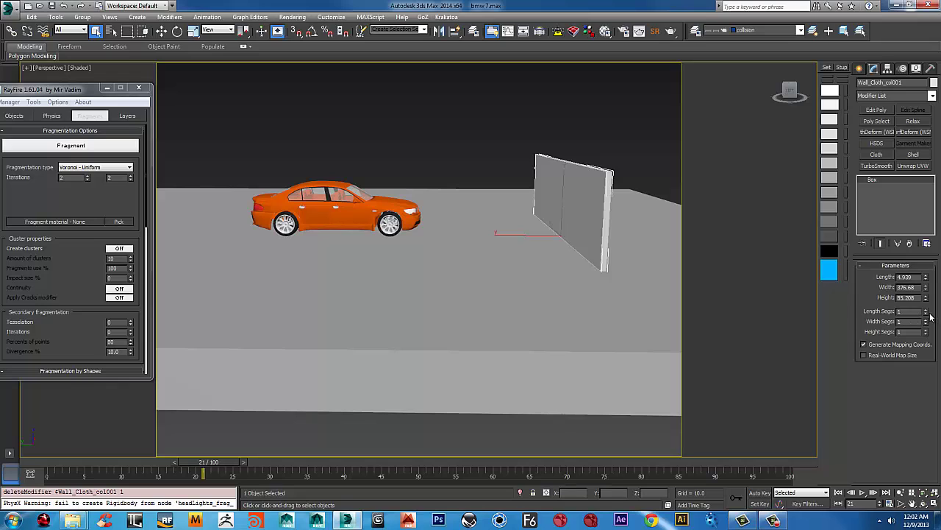
Step: Show edged faces and set the cloned wall's segments to 3 in length, 24 in width and 16 in height
click(563, 211)
key(F4)
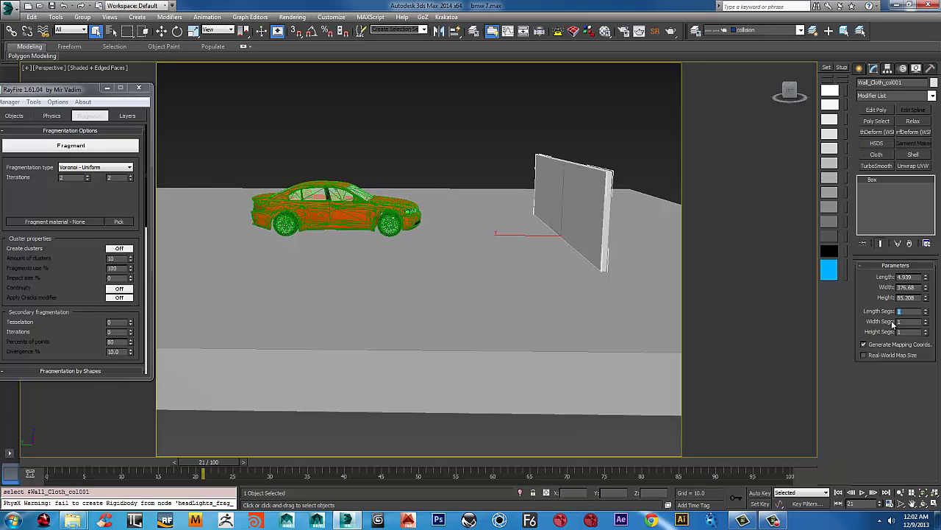
drag(925, 316, 926, 205)
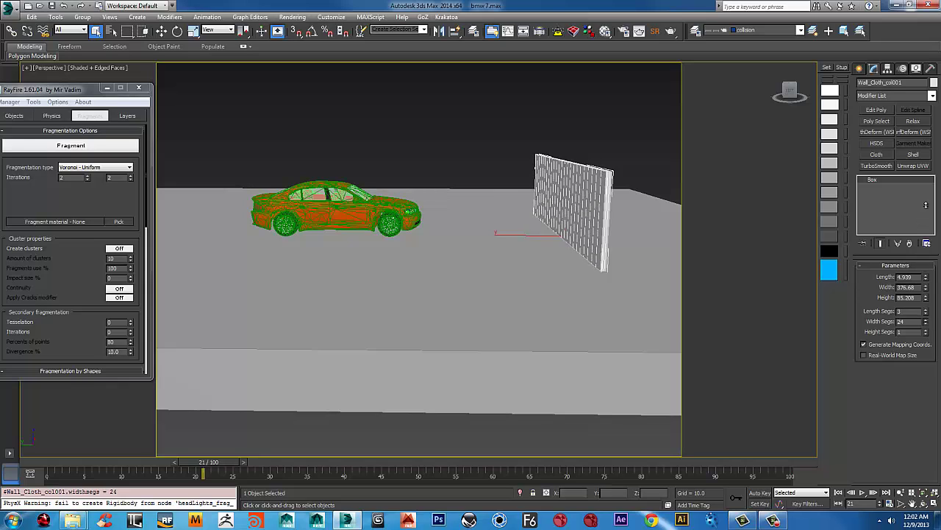
drag(927, 332, 935, 254)
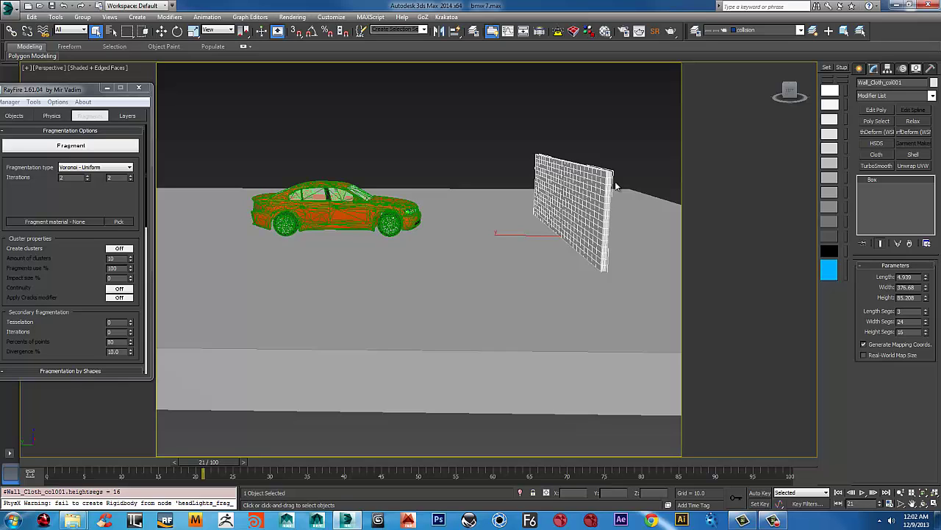
Step: Clear the Static & Kinematic Objects list and refill it with Wall_Cloth_col001 and ground_Cloth_col
click(16, 117)
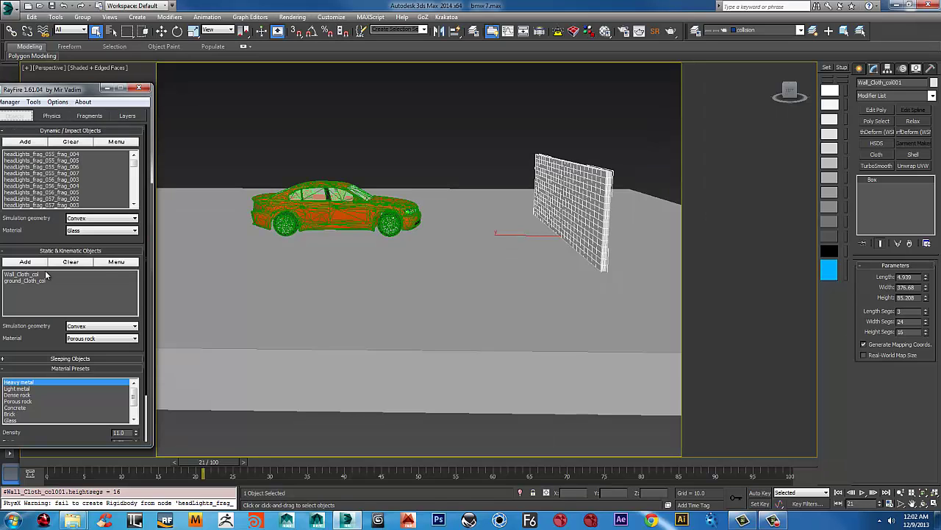
click(22, 285)
click(69, 263)
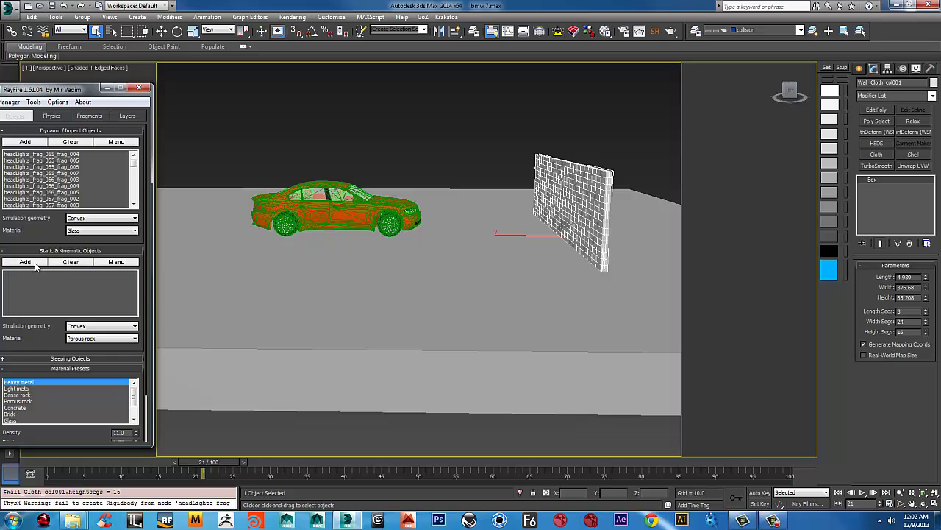
click(25, 262)
click(234, 256)
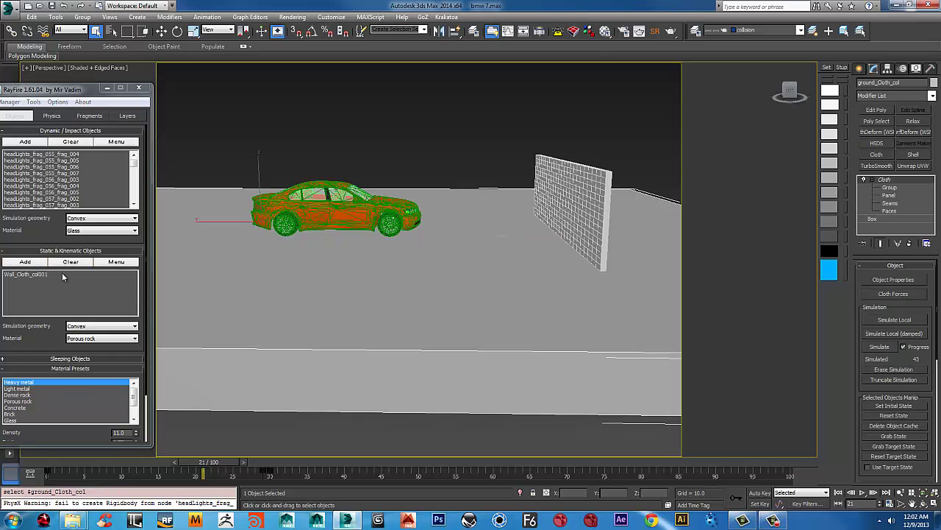
click(25, 263)
click(403, 133)
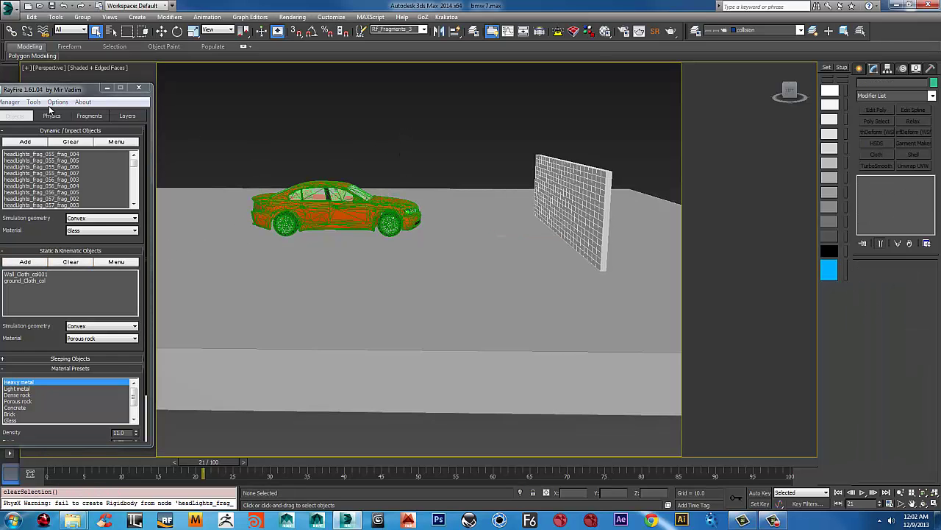
Step: Set the physics start frame to 29 and preview the RayFire simulation through frame 100
click(51, 115)
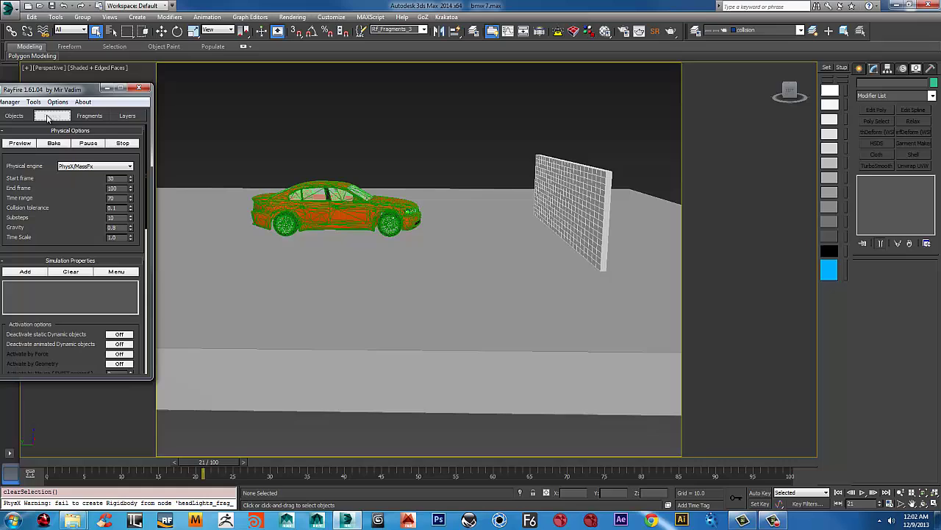
click(131, 181)
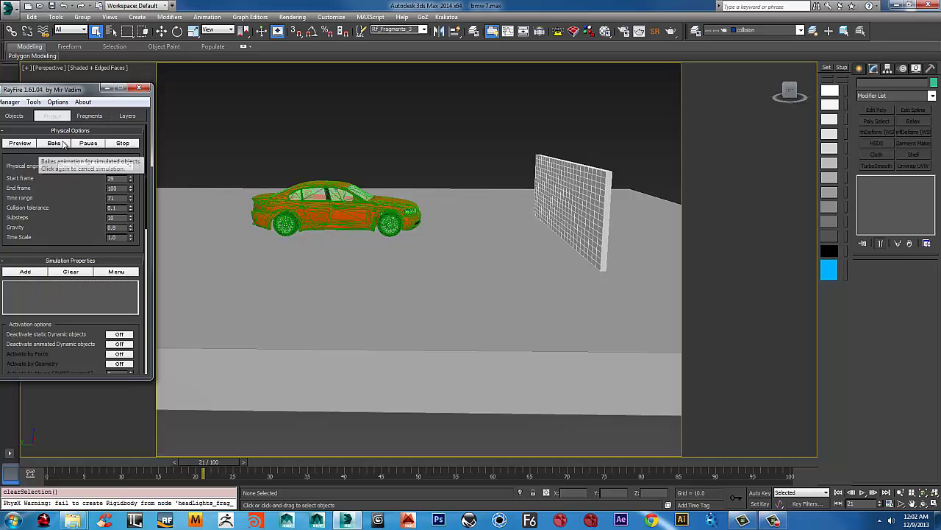
click(22, 145)
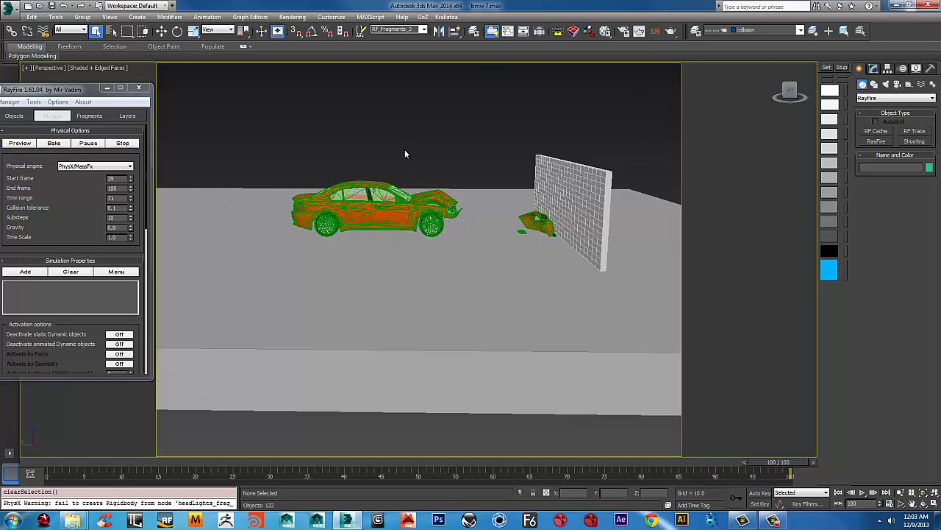
key(F3)
key(F3)
Step: Turn off edged faces and play the crash animation from frame 16 to examine the car's front and headlights up close
drag(783, 464, 177, 450)
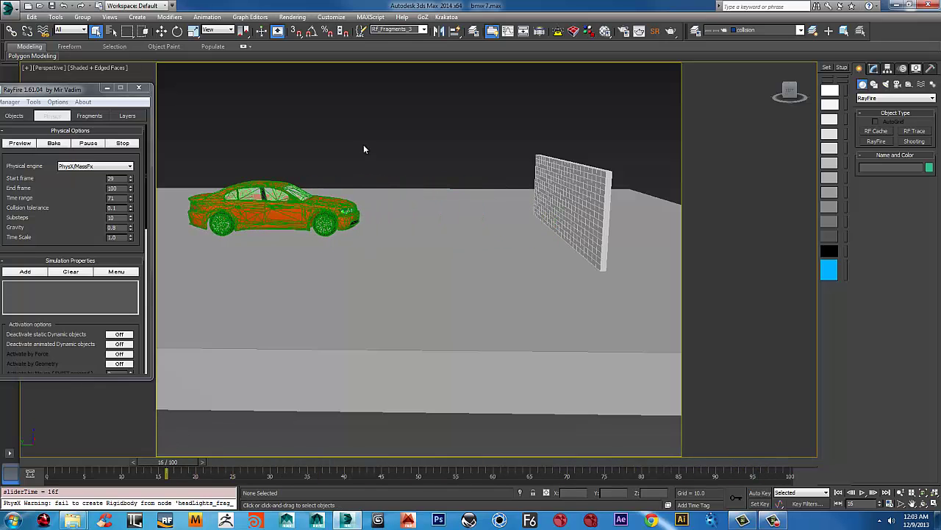
key(F4)
scroll(363, 149, up, 4)
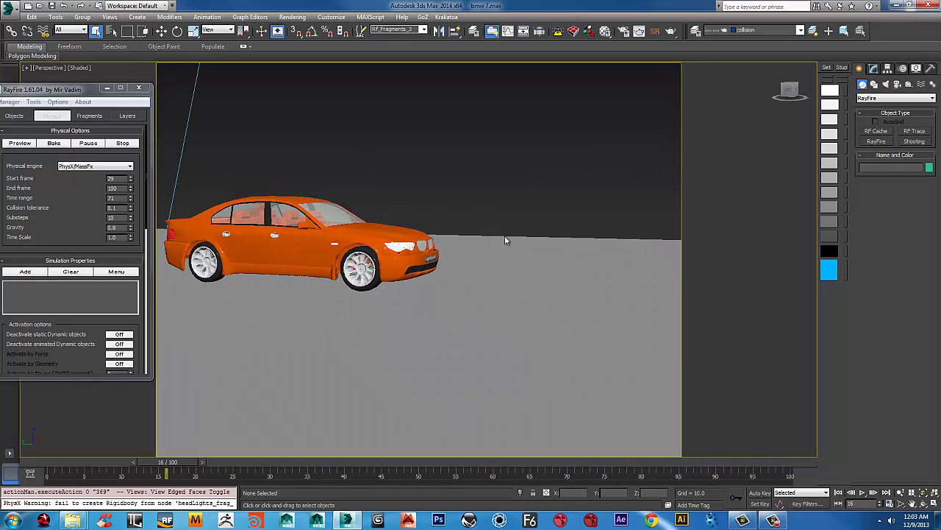
middle_drag(431, 237, 296, 235)
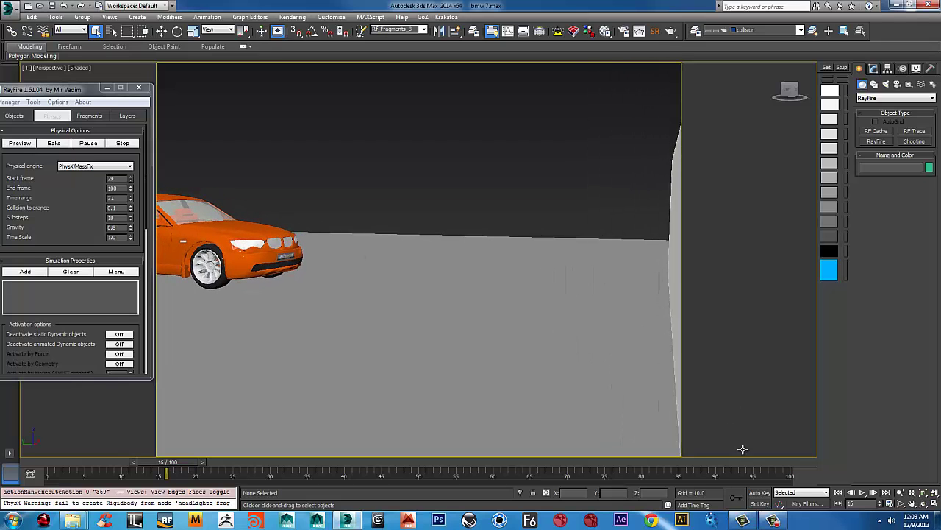
click(863, 493)
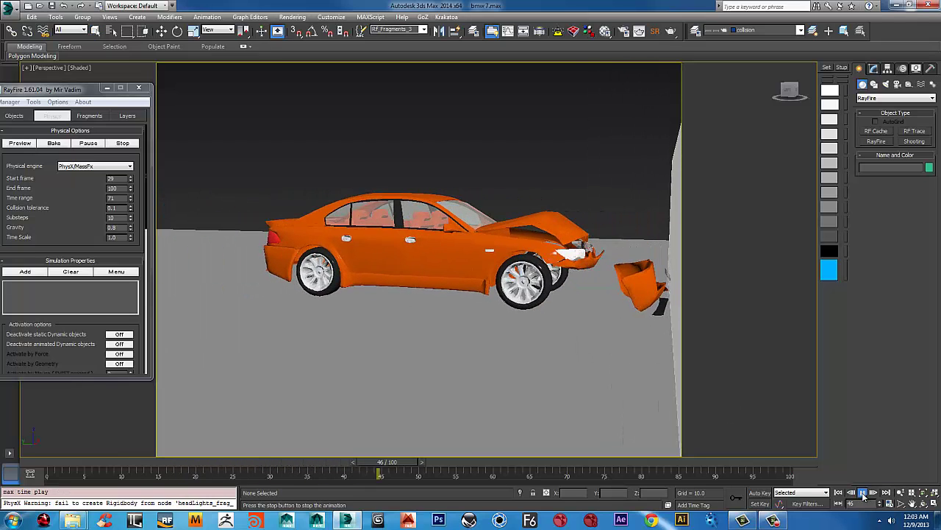
click(863, 493)
click(851, 493)
click(826, 492)
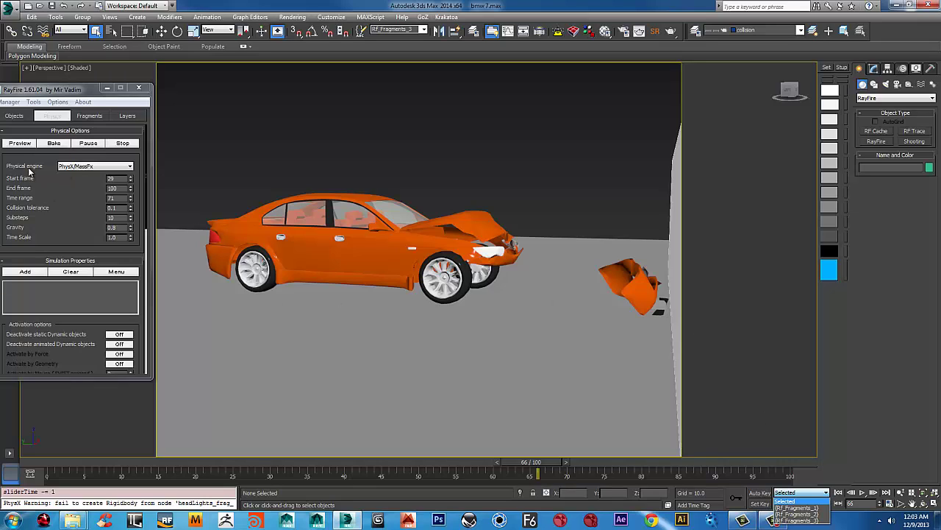
Step: Move the timeline to frame 29 and bake the RayFire simulation of the headlight fragments
click(61, 144)
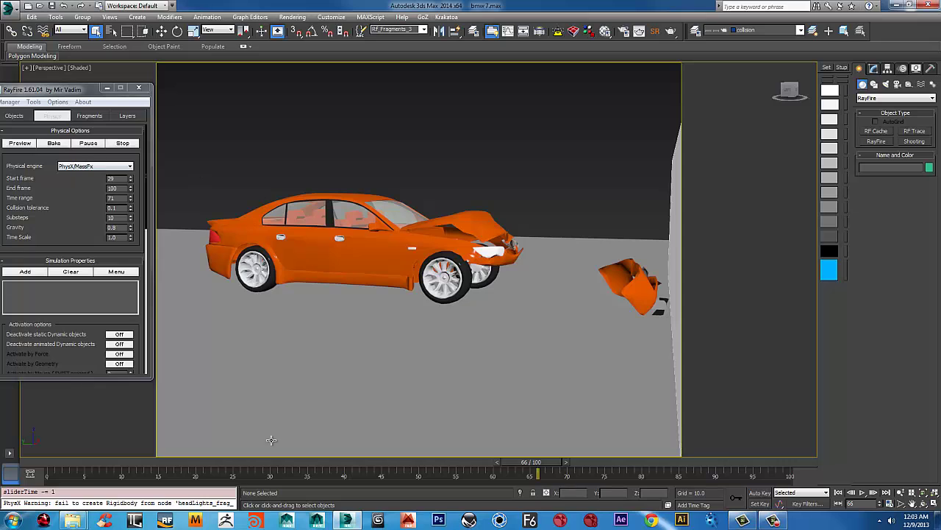
drag(552, 463, 285, 434)
click(54, 143)
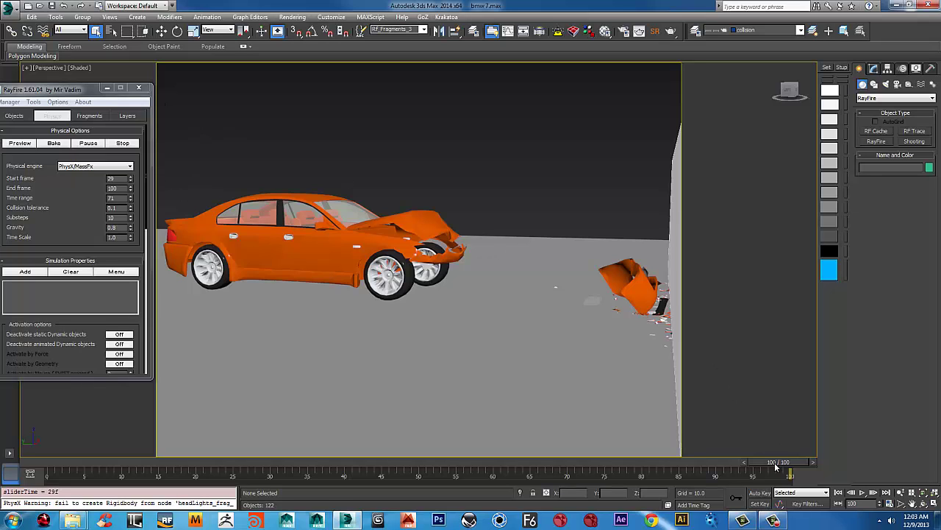
Step: Scrub the baked crash animation back to frame 10 and close the RayFire window
drag(588, 457, 126, 460)
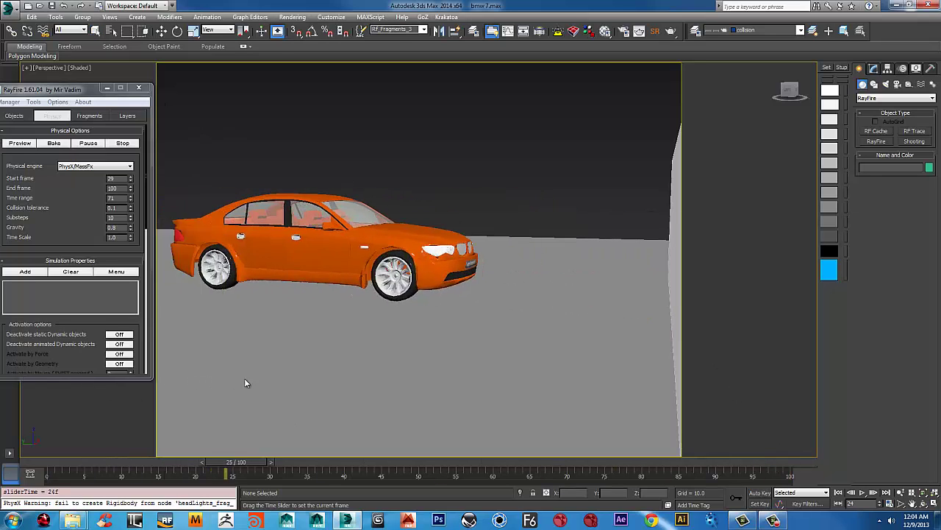
drag(245, 383, 130, 390)
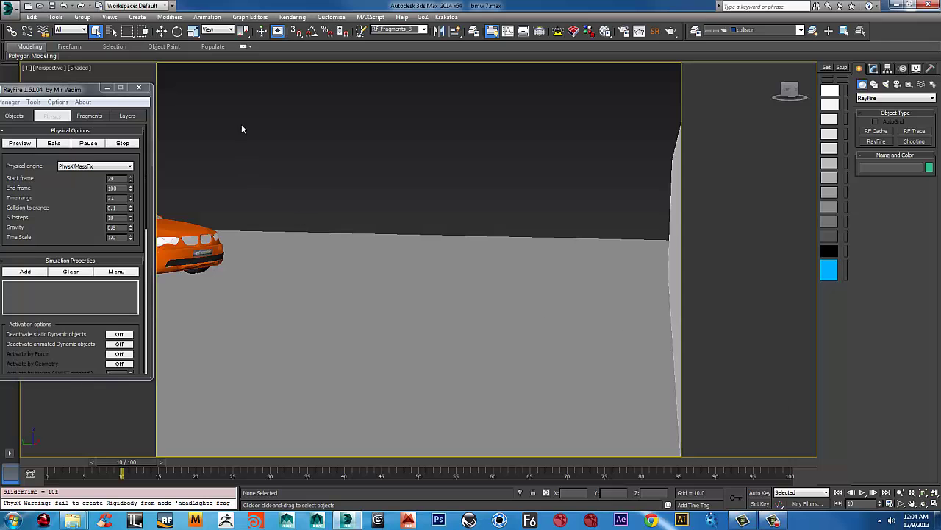
click(138, 89)
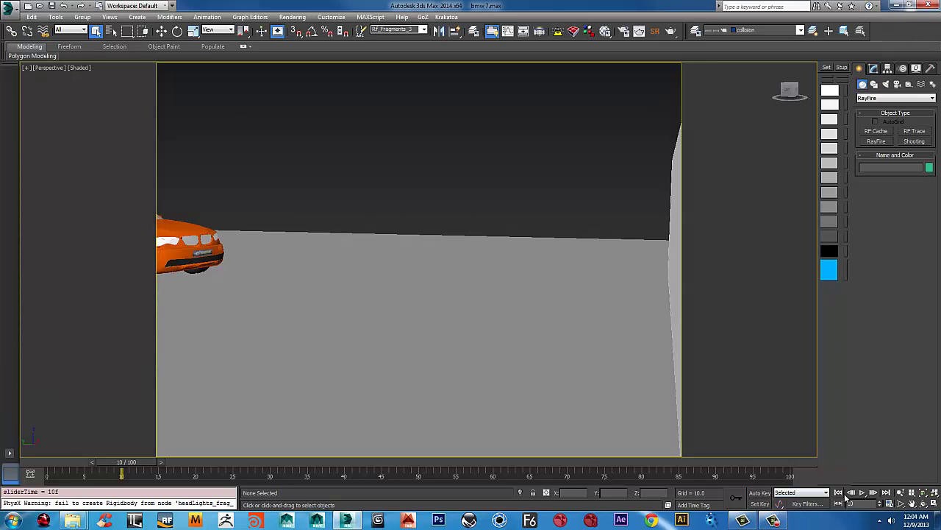